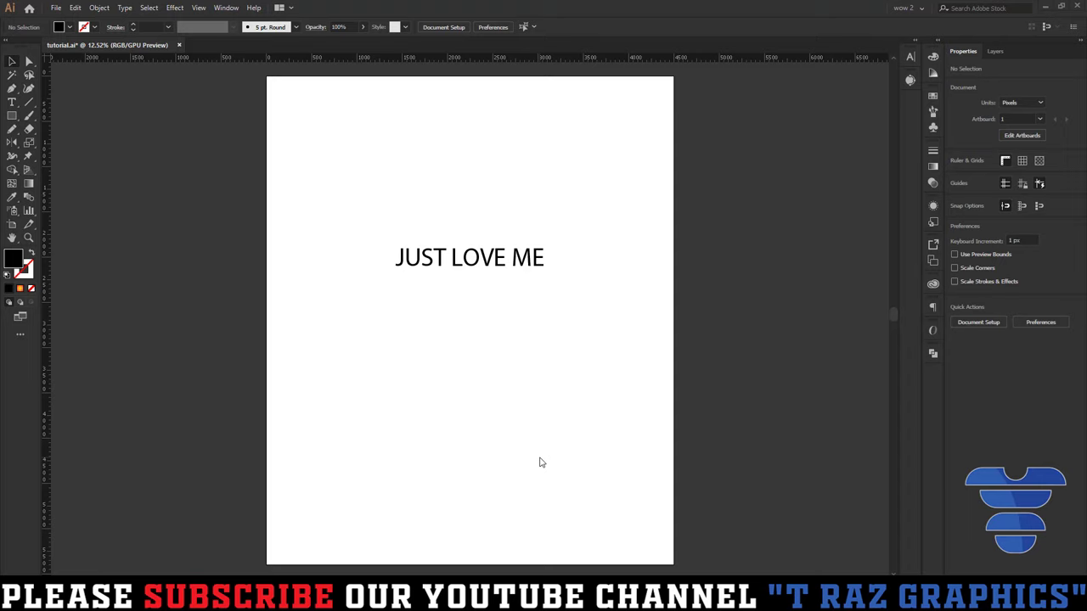
Zoom in and out on the JUST LOVE ME text, then switch to the Chrome browser.
scroll(484, 260, up, 2)
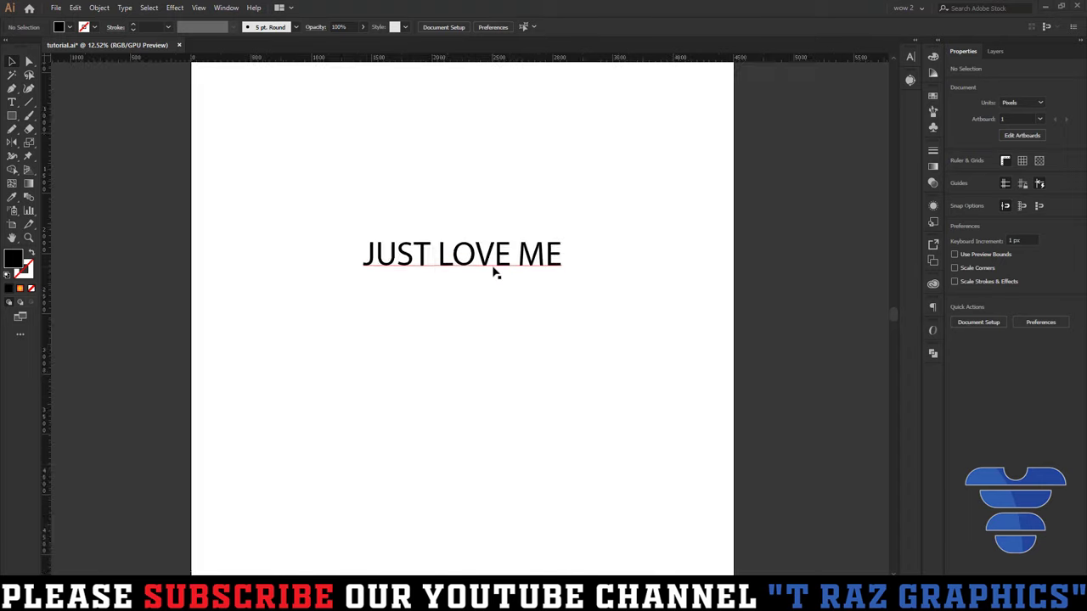
scroll(491, 270, up, 1)
scroll(483, 281, down, 1)
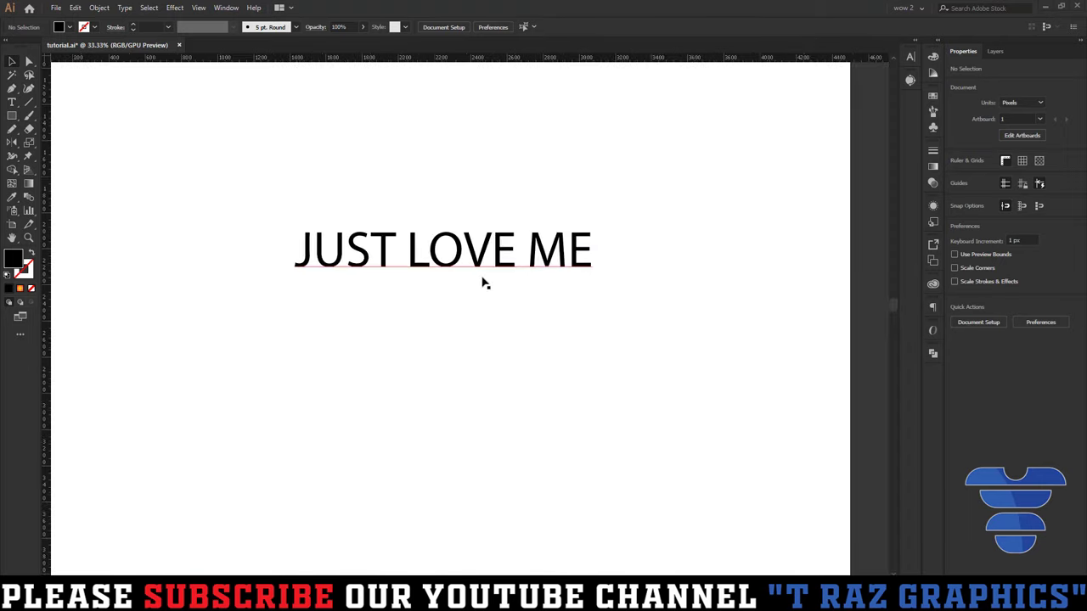
scroll(483, 285, down, 1)
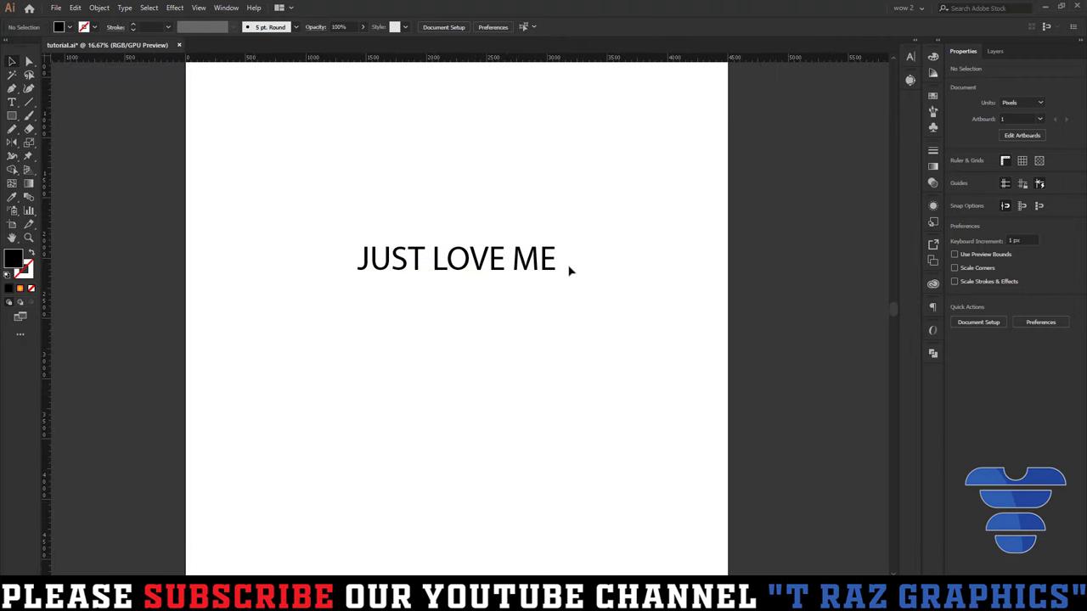
scroll(565, 334, down, 1)
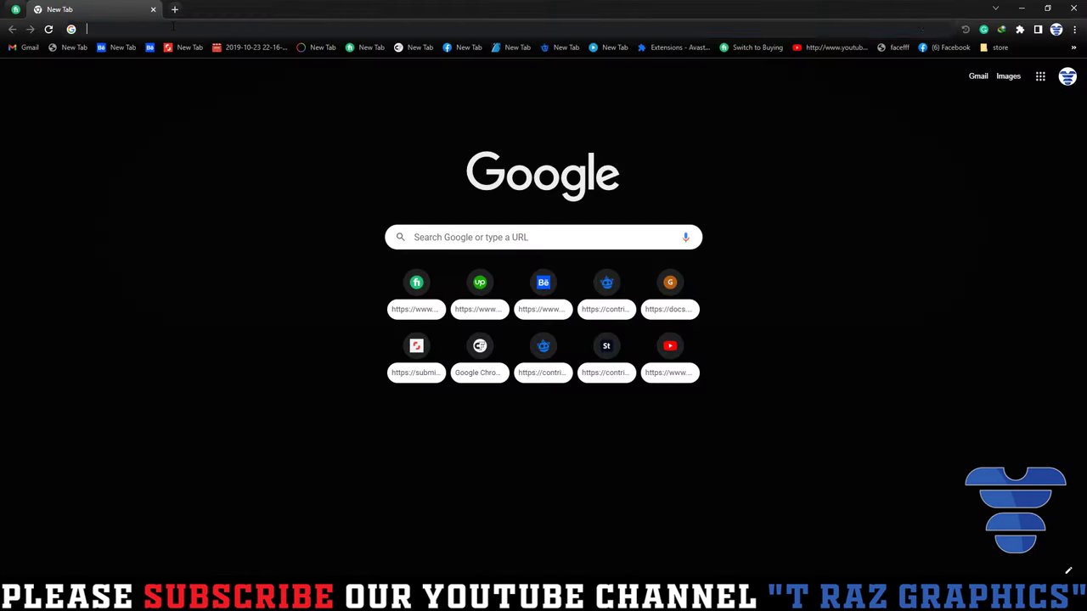
click(173, 28)
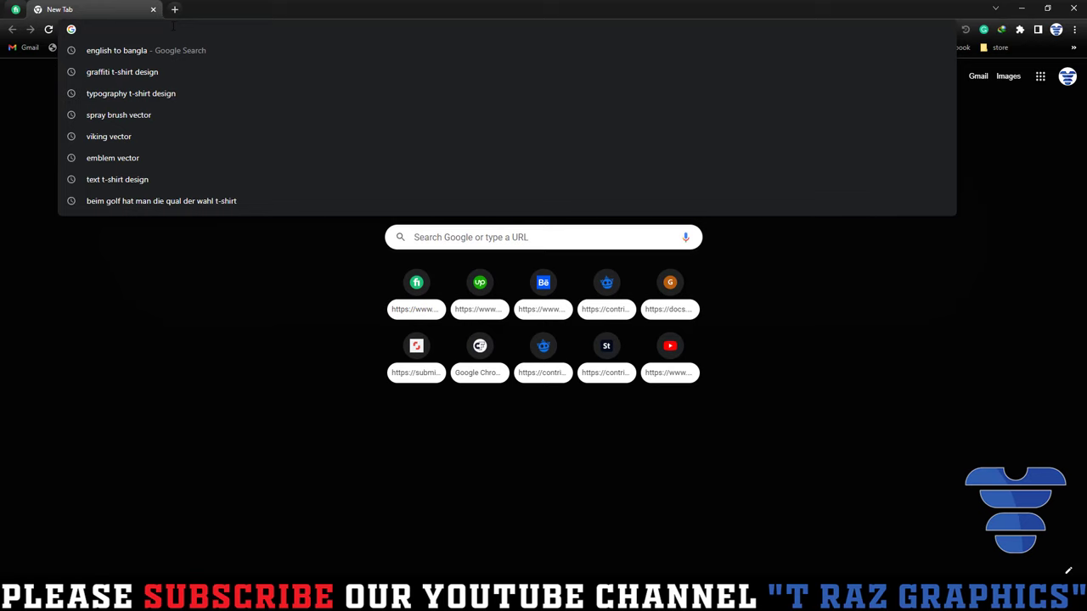
Search Google Images for 'graffiti t-shirt design'.
key(Escape)
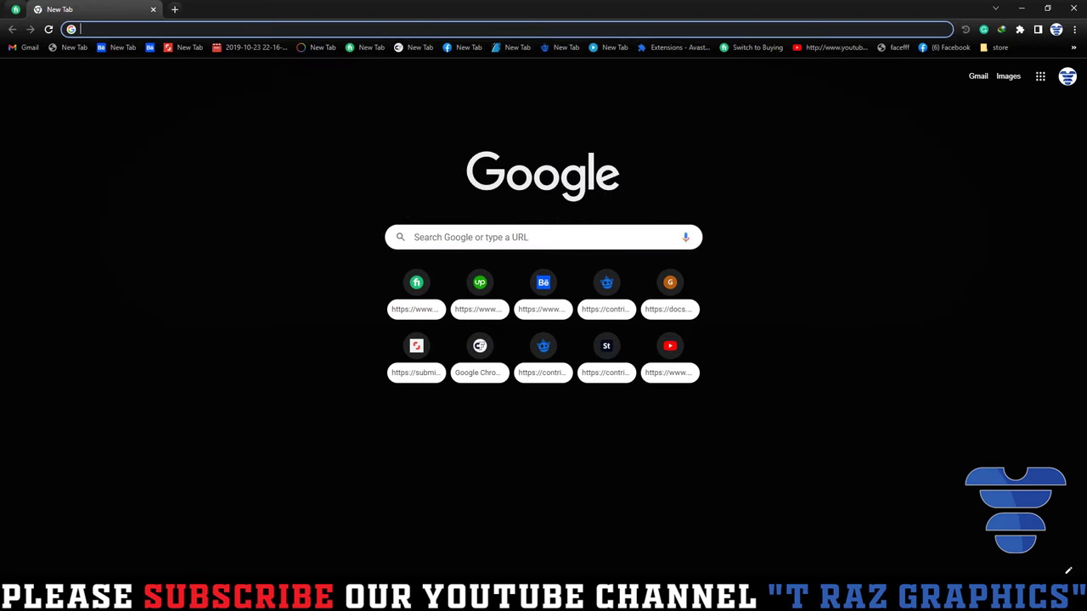
text(gra)
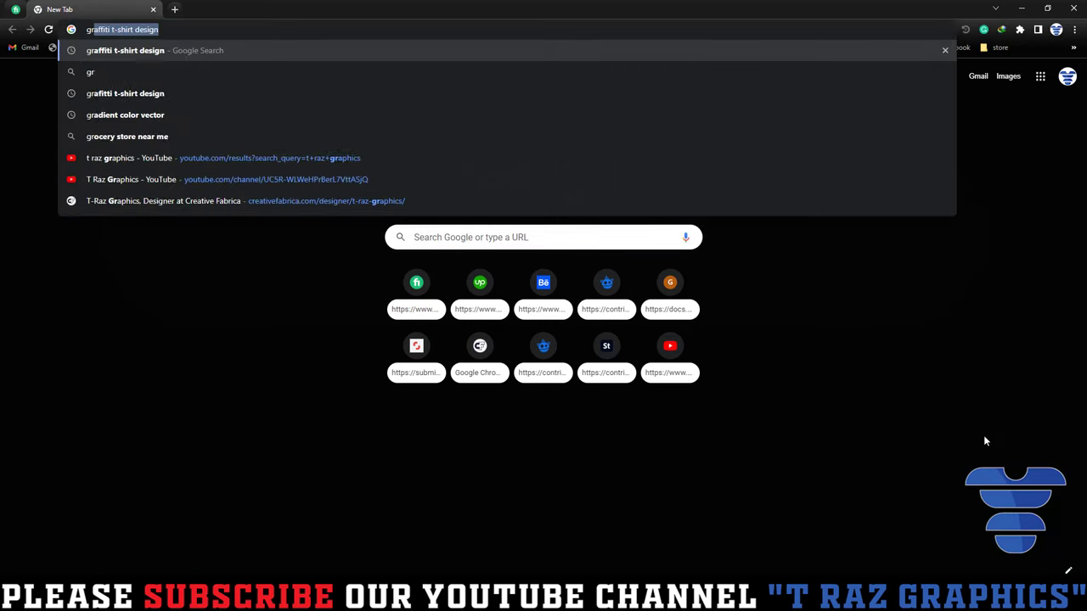
key(Return)
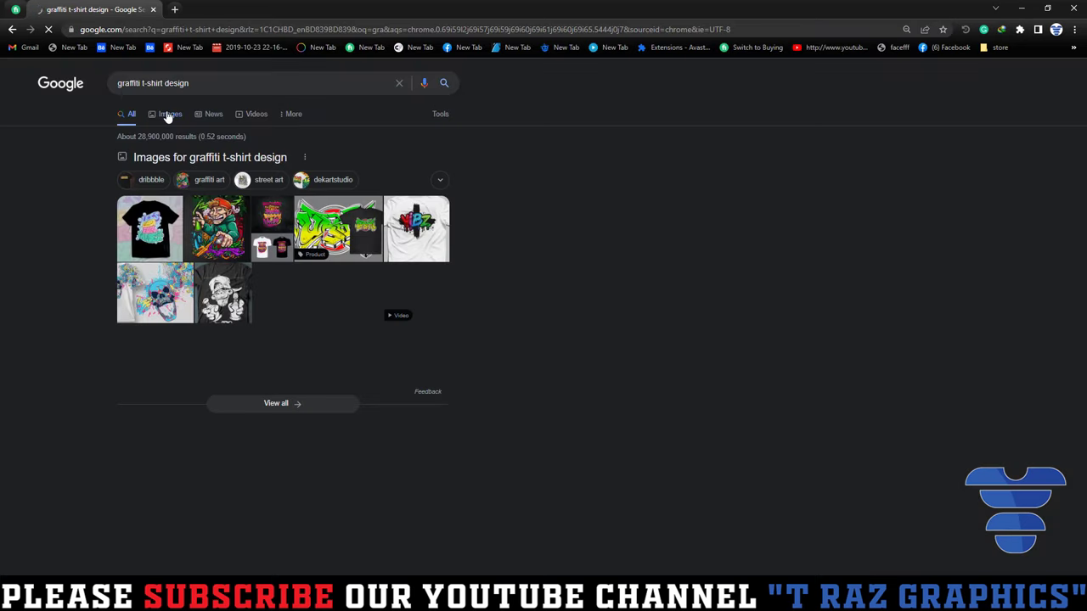
click(168, 115)
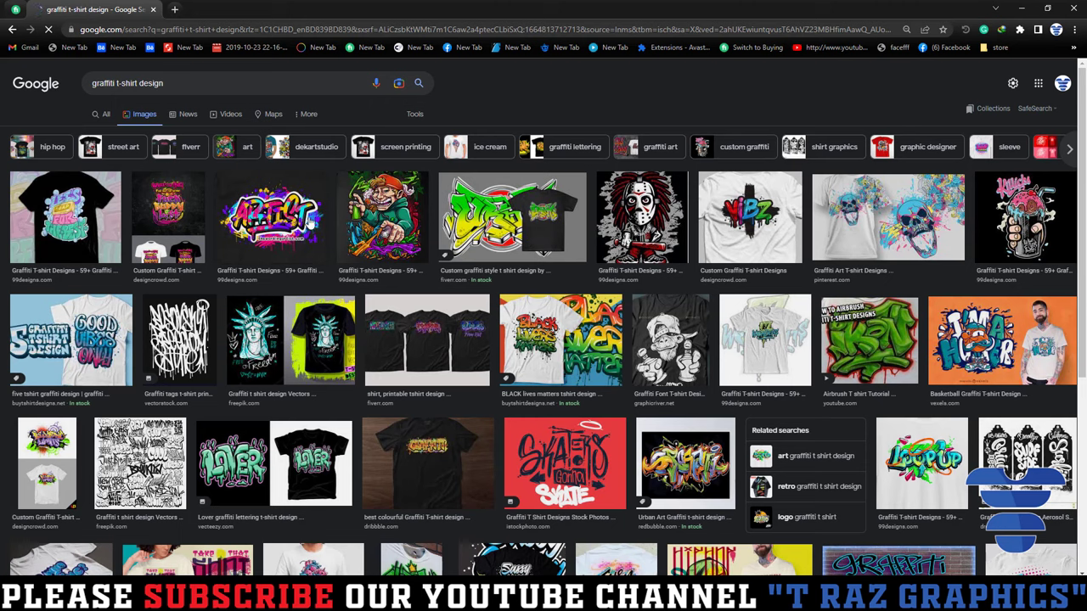
Preview the ARTIST graffiti image as a reference, then return to Illustrator.
click(280, 218)
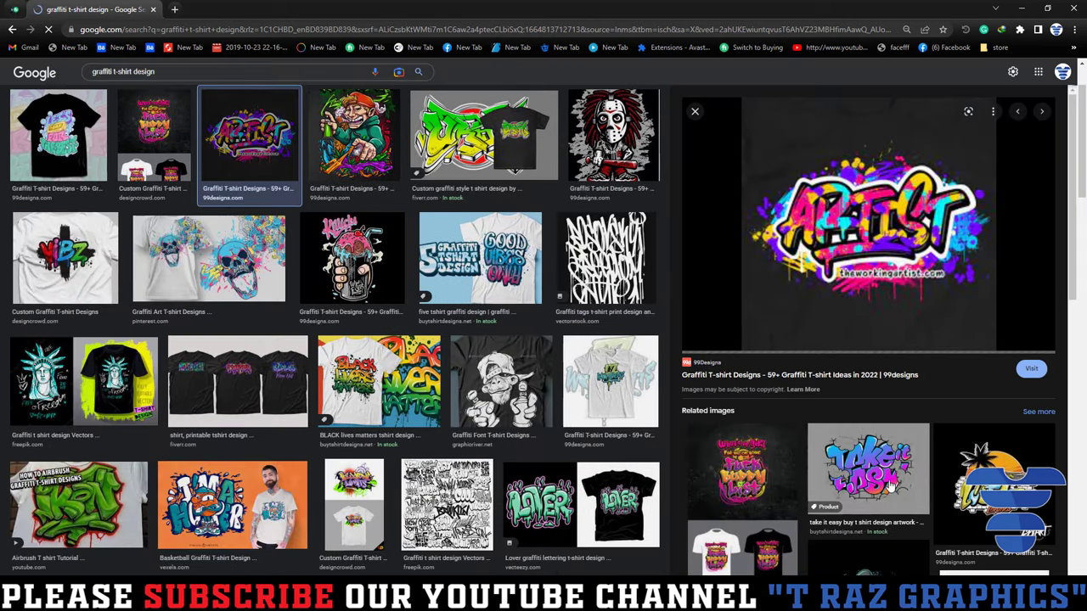
scroll(890, 486, down, 1)
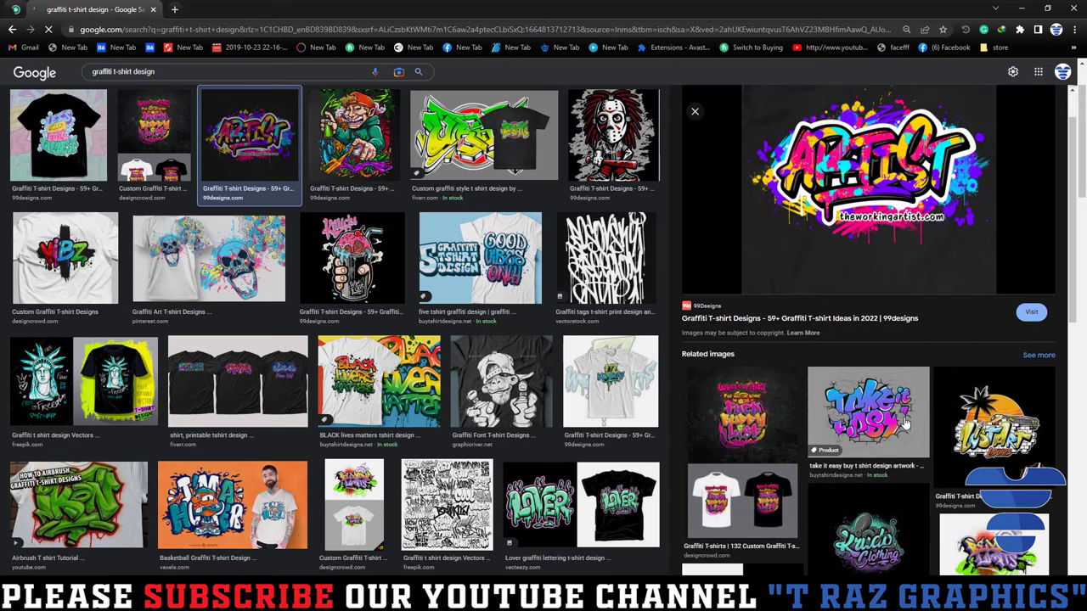
scroll(278, 325, down, 2)
scroll(278, 326, down, 1)
scroll(260, 342, up, 1)
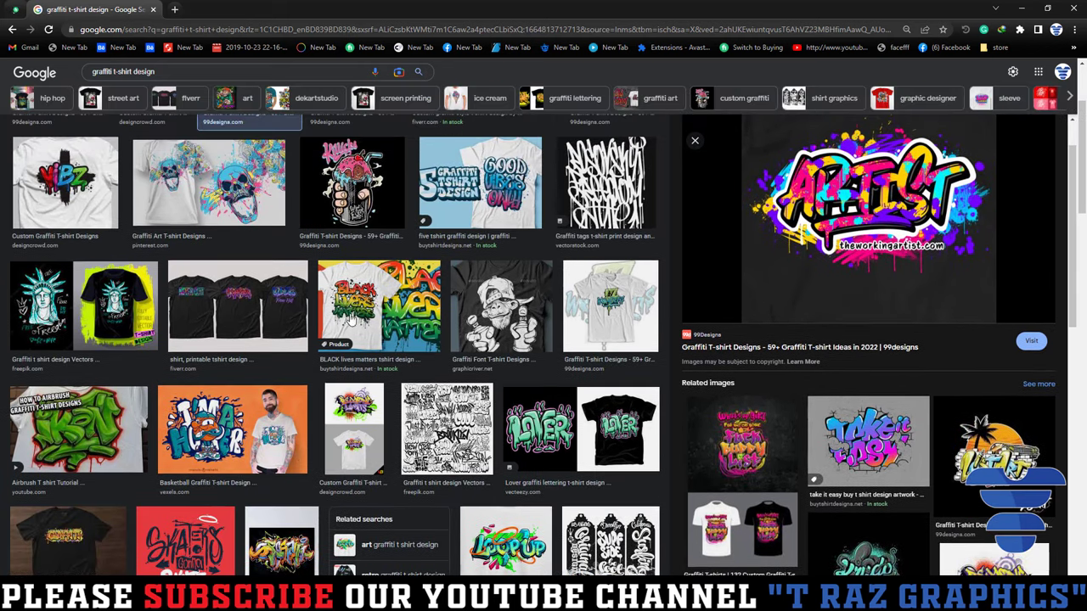
scroll(807, 294, up, 1)
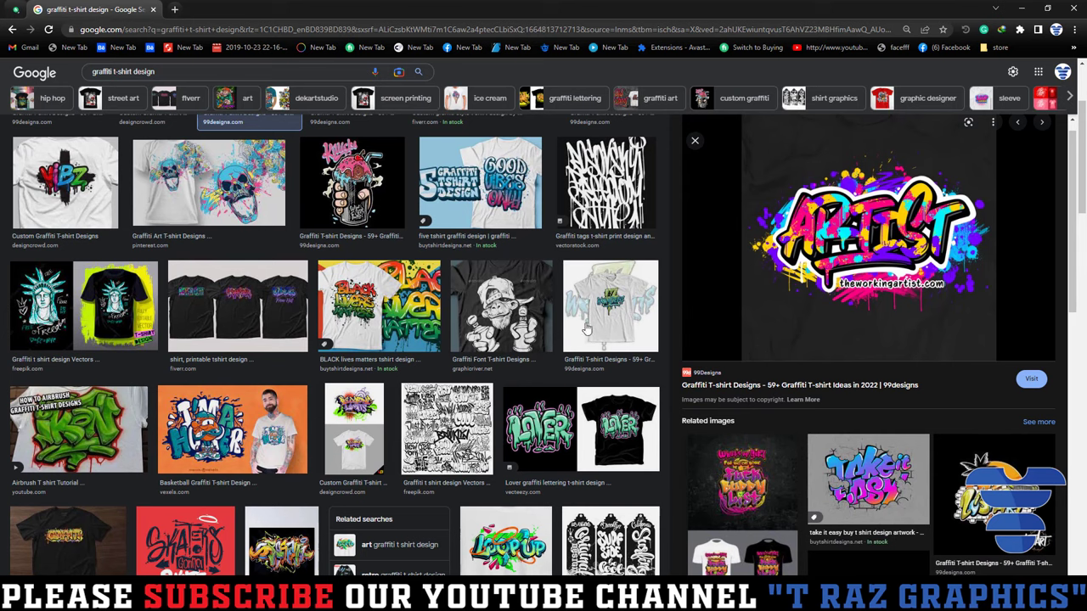
scroll(776, 384, up, 1)
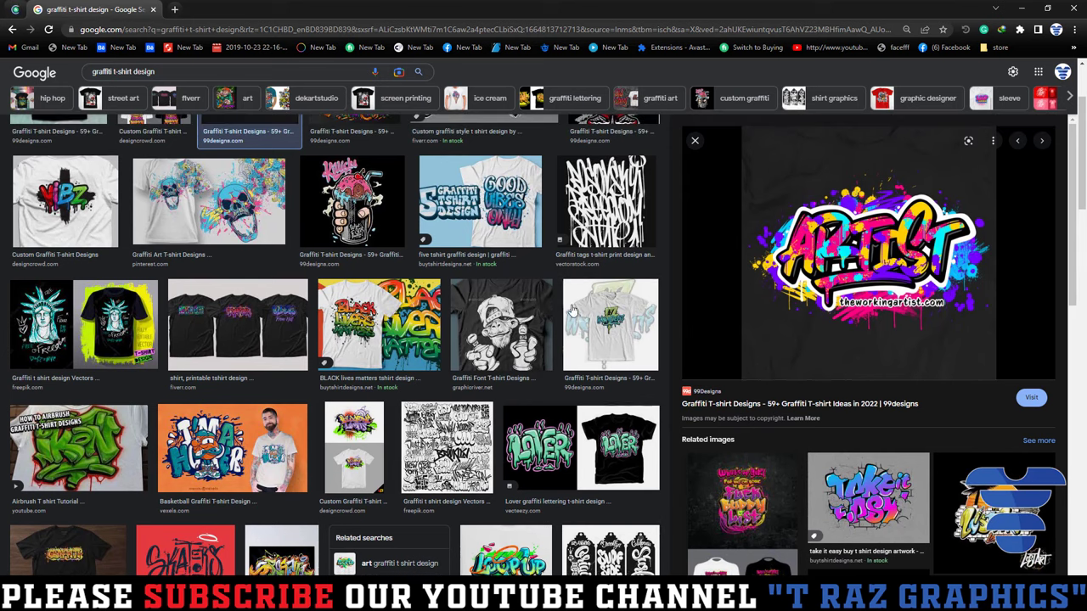
scroll(552, 313, up, 3)
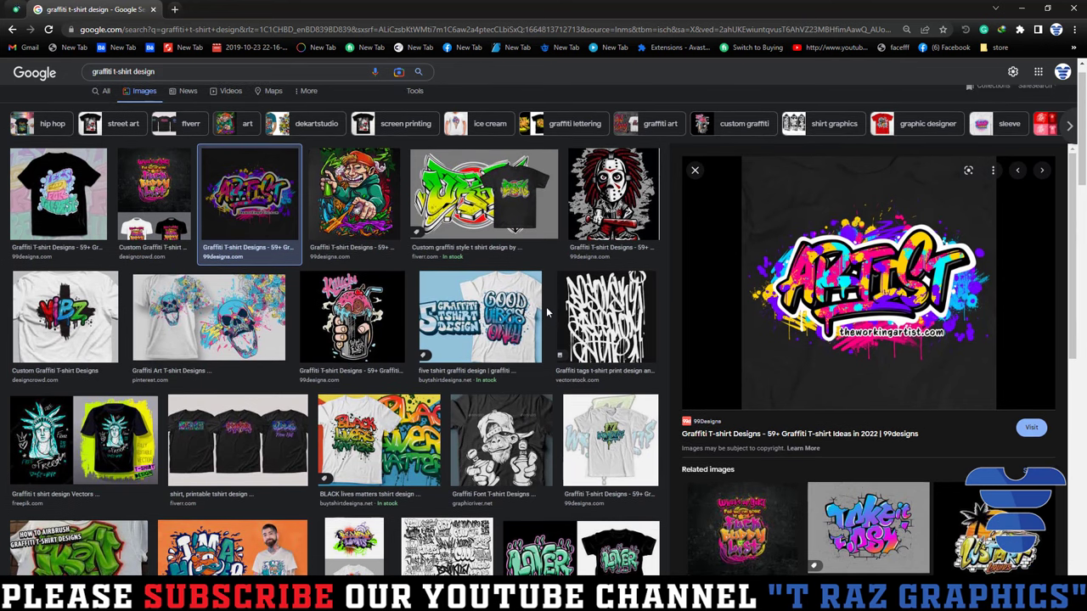
click(995, 8)
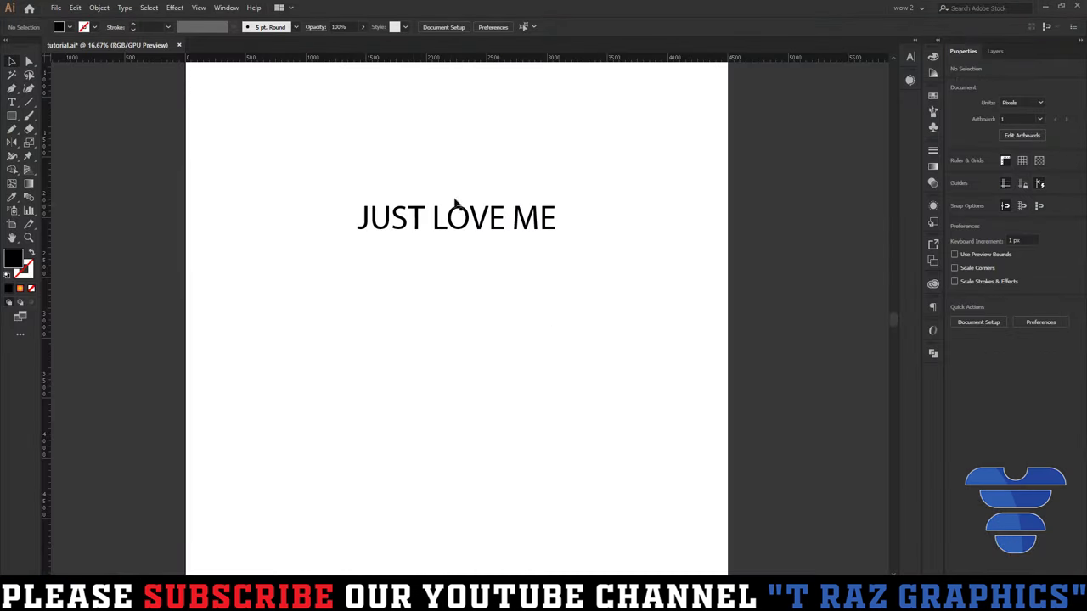
Enlarge the JUST LOVE ME text and cut ME into its own text object below.
click(553, 223)
drag(555, 237, 625, 245)
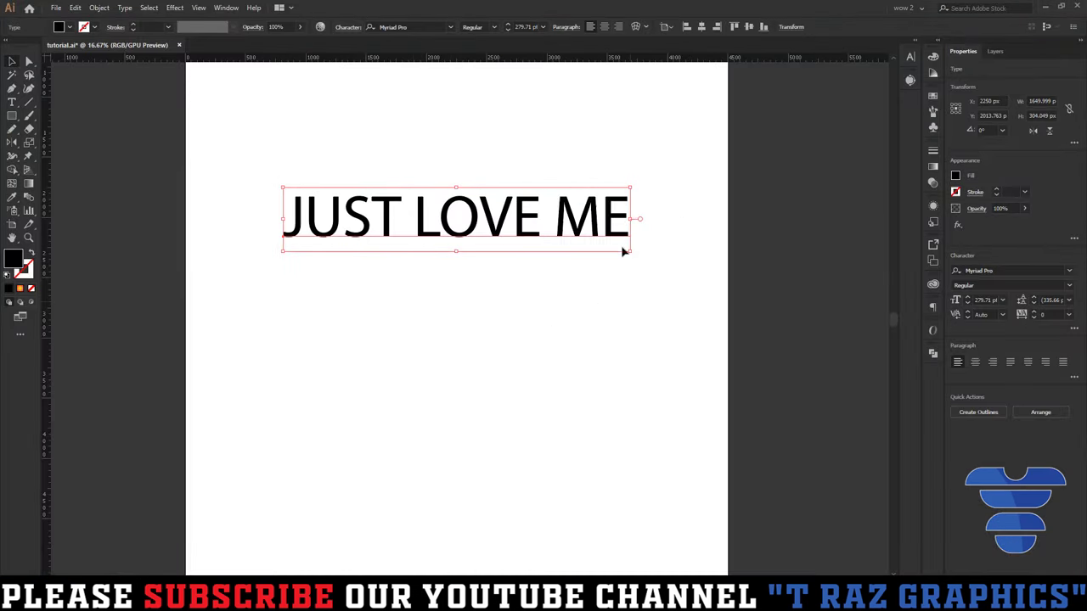
click(581, 219)
double_click(550, 212)
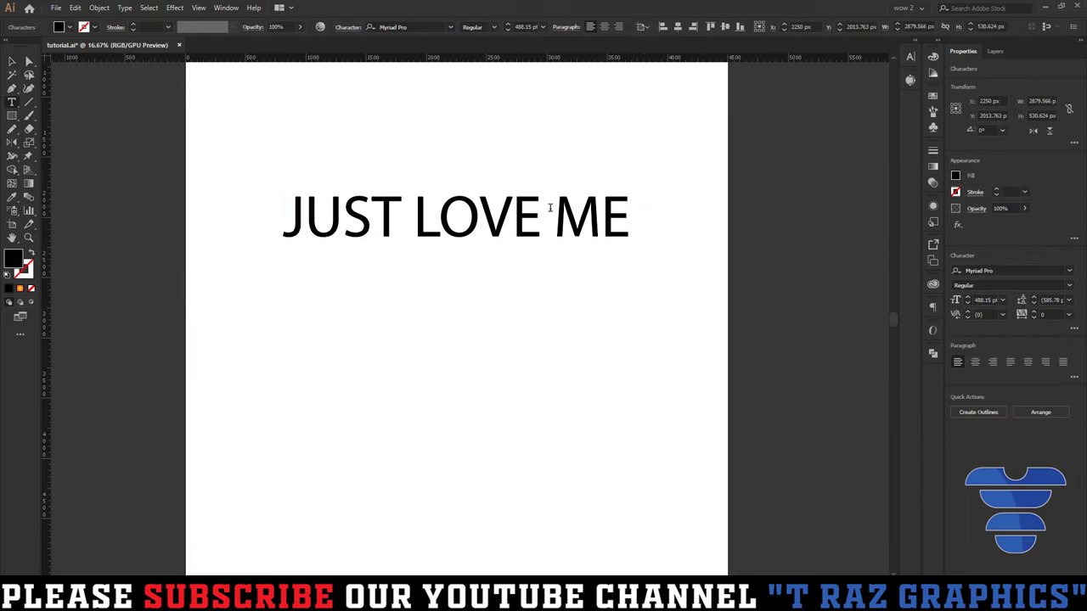
drag(557, 208, 670, 247)
key(ctrl+x)
click(488, 361)
key(ctrl+v)
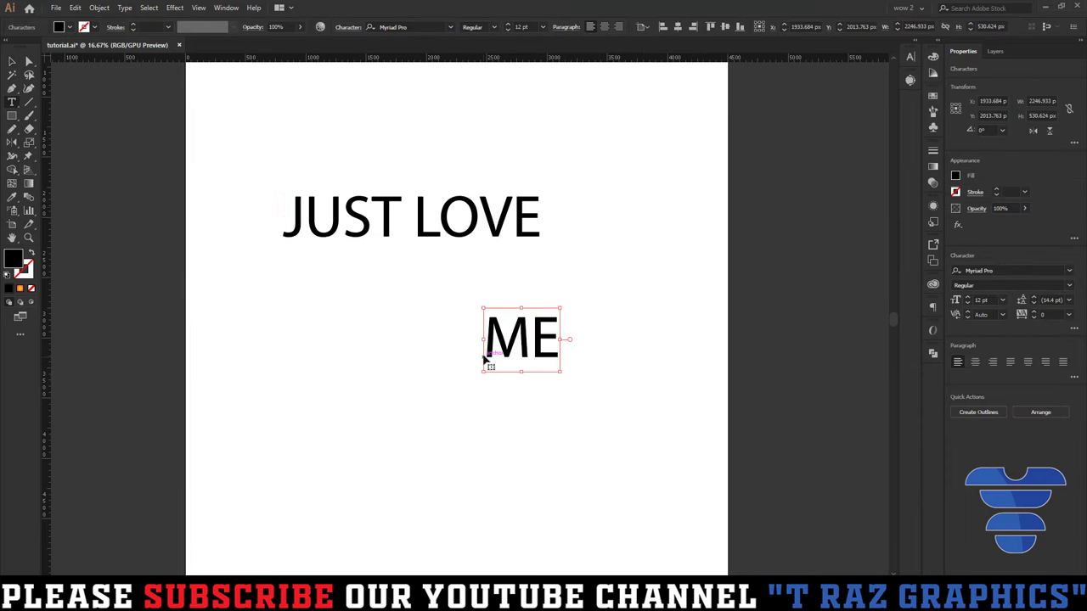
Separate LOVE from the line into its own text object.
drag(413, 212, 583, 214)
key(BackSpace)
key(BackSpace)
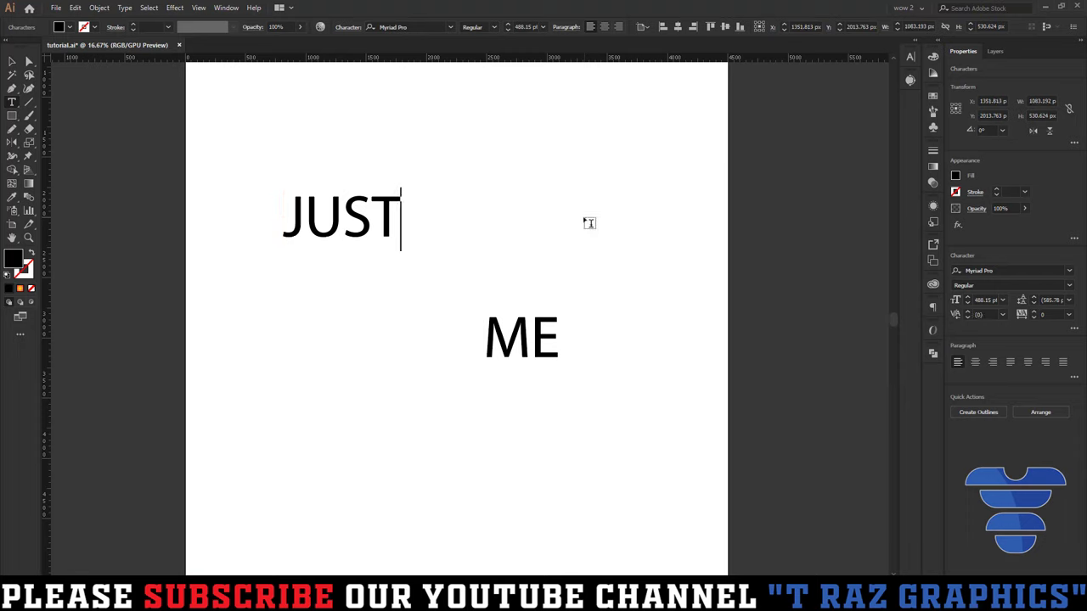
click(496, 234)
key(ctrl+v)
key(Escape)
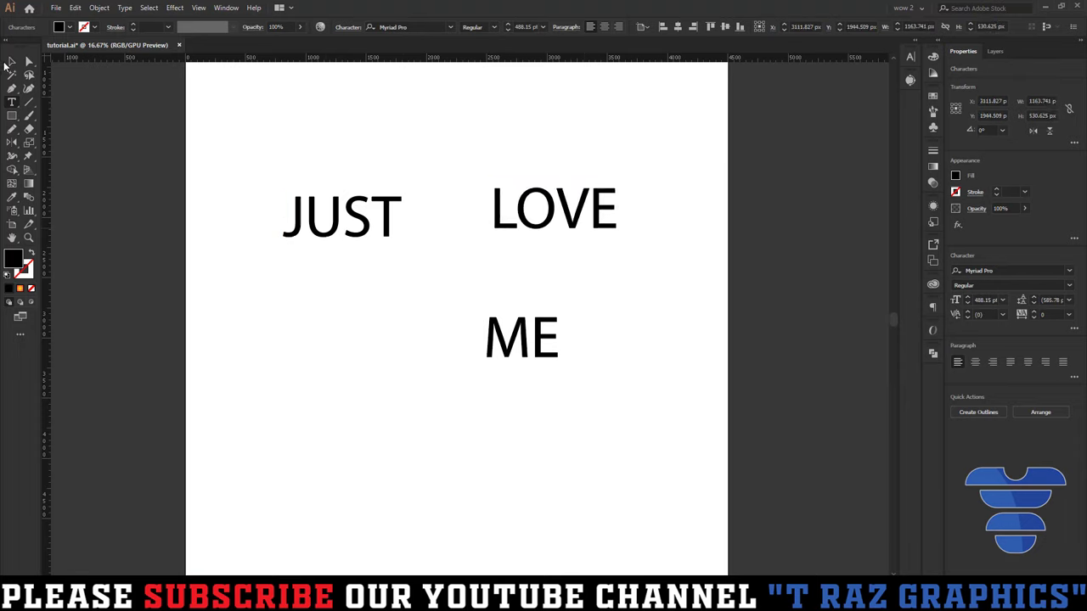
Stack JUST, LOVE and ME near the page centre and scale them as one block.
drag(396, 218, 537, 132)
drag(584, 193, 515, 170)
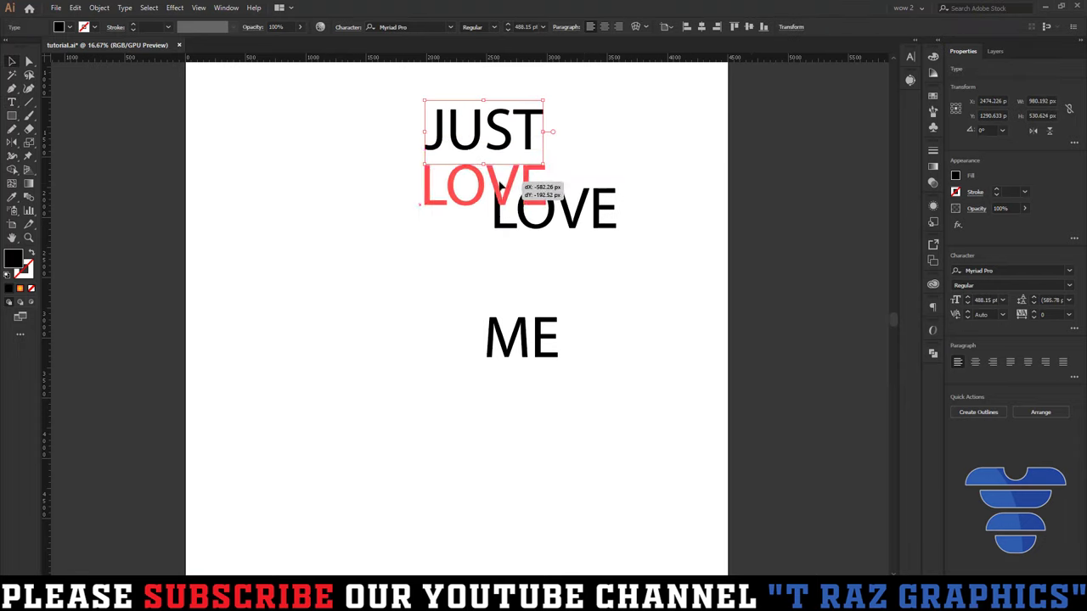
drag(504, 337, 475, 247)
drag(586, 298, 396, 107)
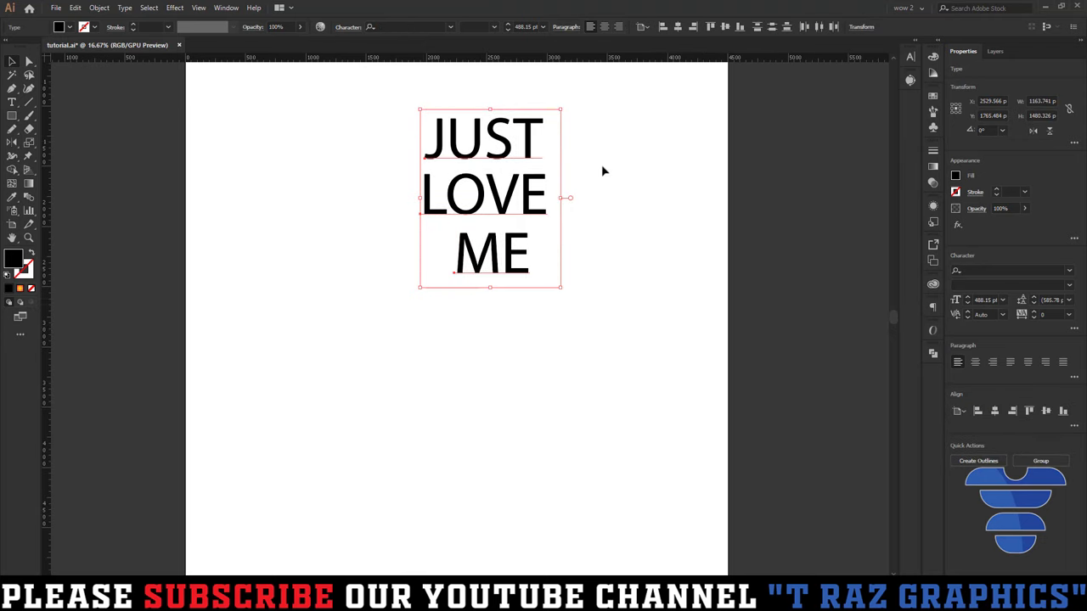
drag(489, 287, 489, 525)
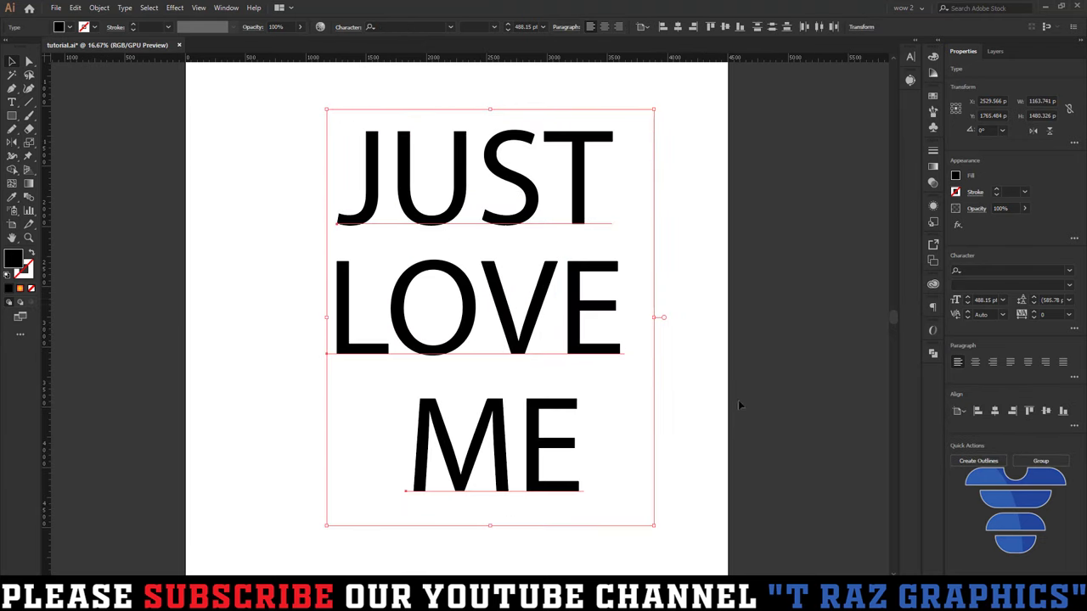
drag(654, 326, 595, 317)
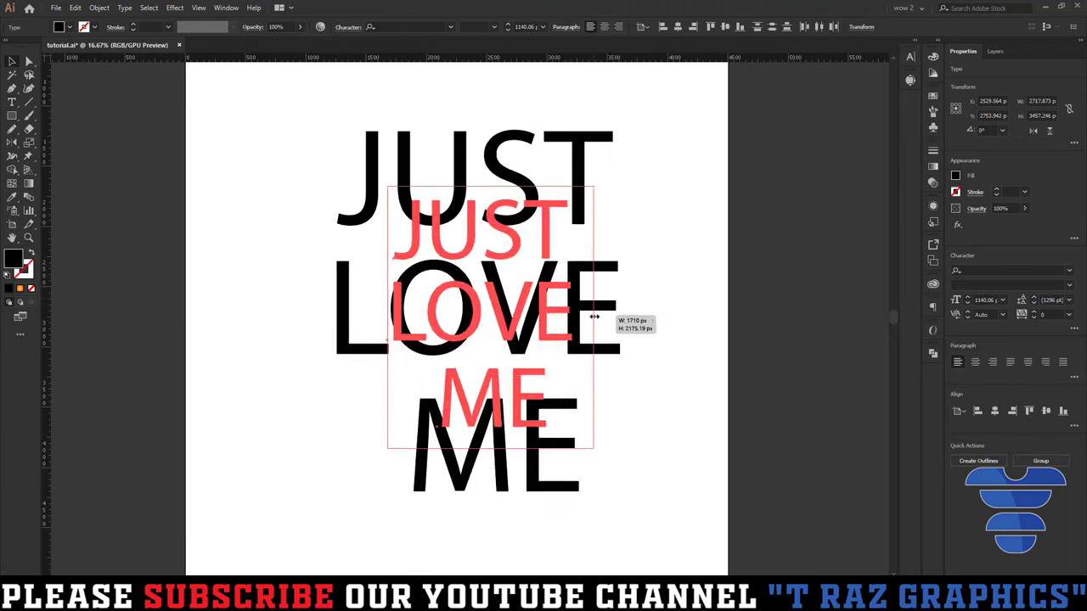
click(409, 27)
Set the stacked words in the Grumaz font.
text(grum)
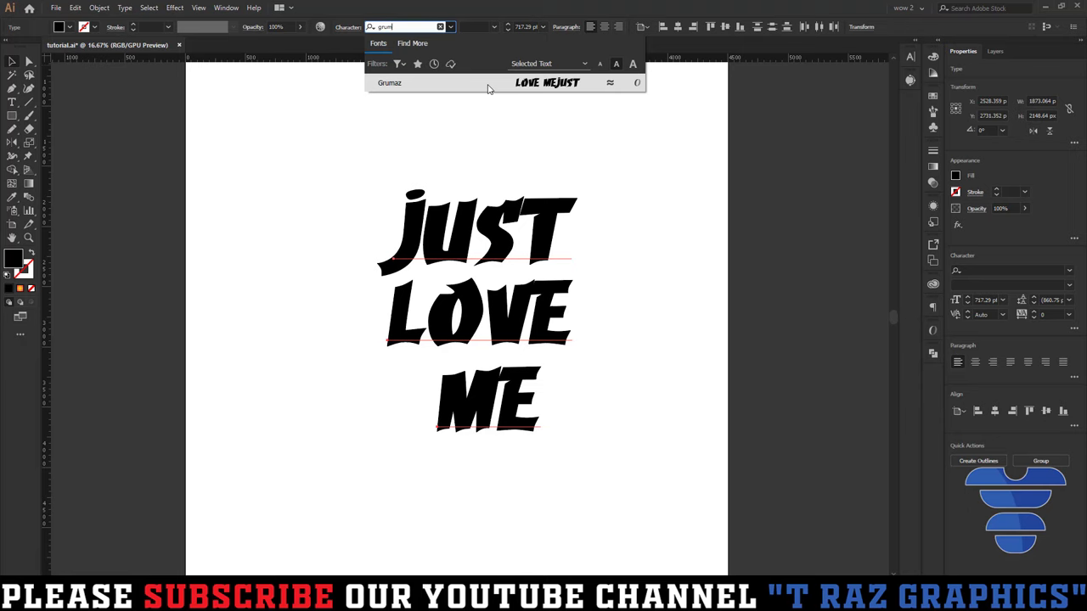
click(488, 84)
click(655, 419)
drag(655, 419, 630, 379)
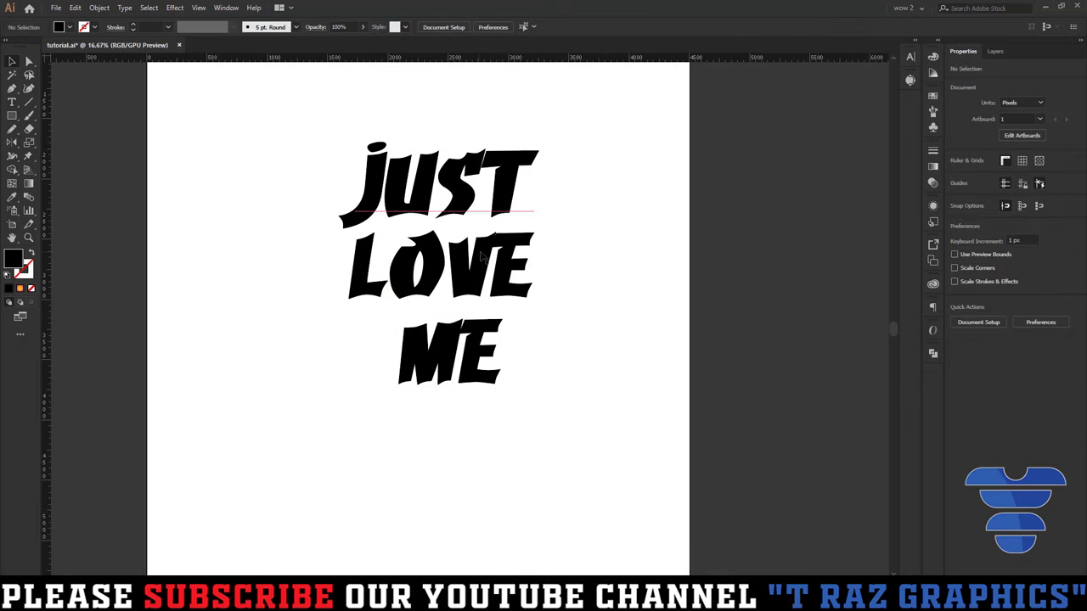
Nudge JUST slightly right, LOVE up, and ME closer to LOVE.
drag(495, 197, 509, 197)
key(t)
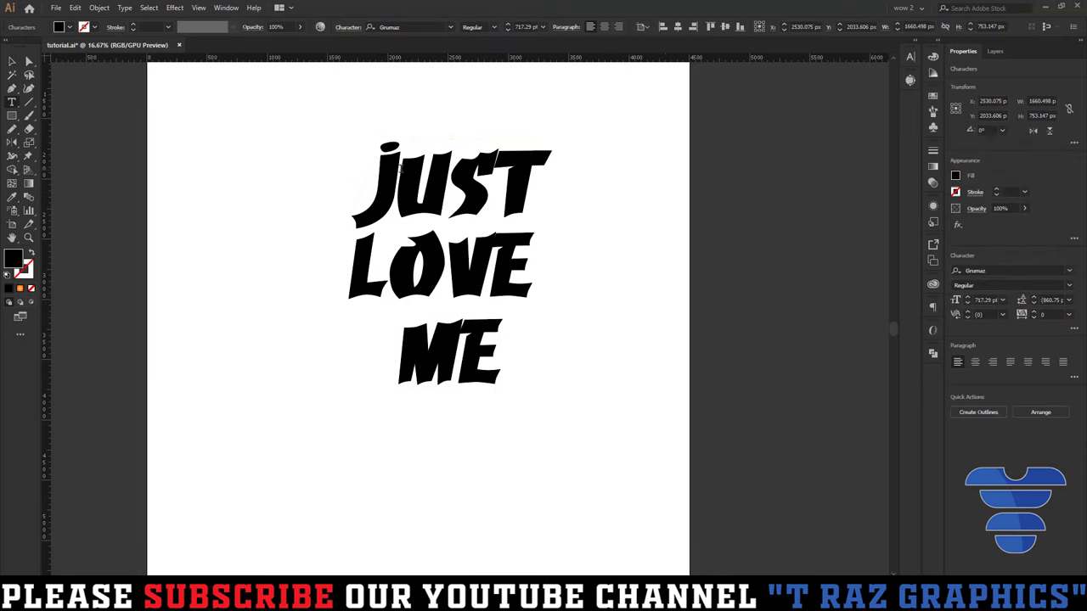
drag(401, 168, 337, 168)
key(Right)
key(Escape)
click(520, 417)
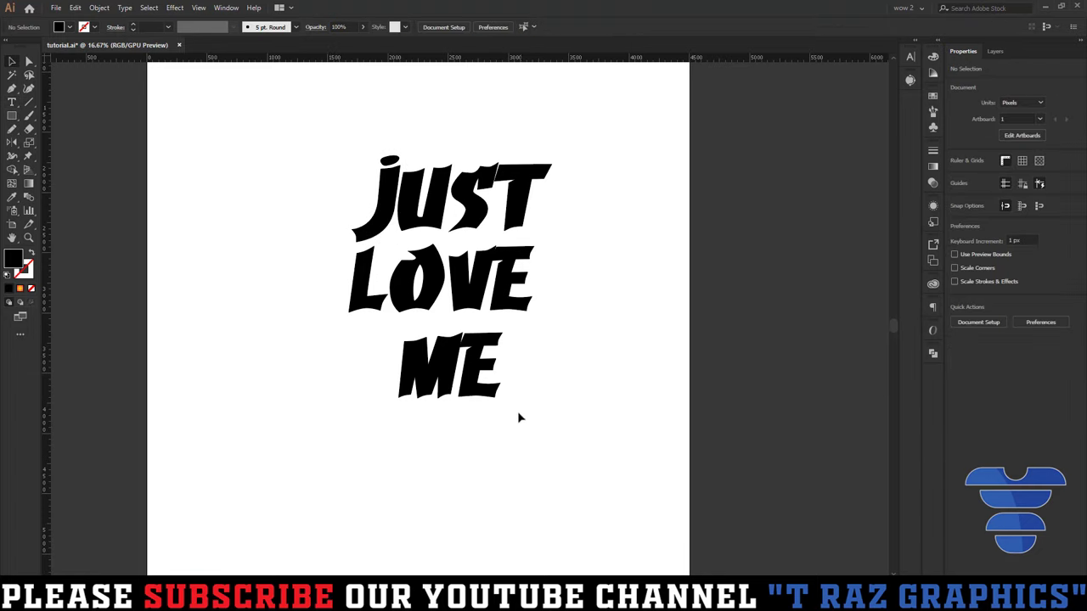
drag(492, 293, 493, 288)
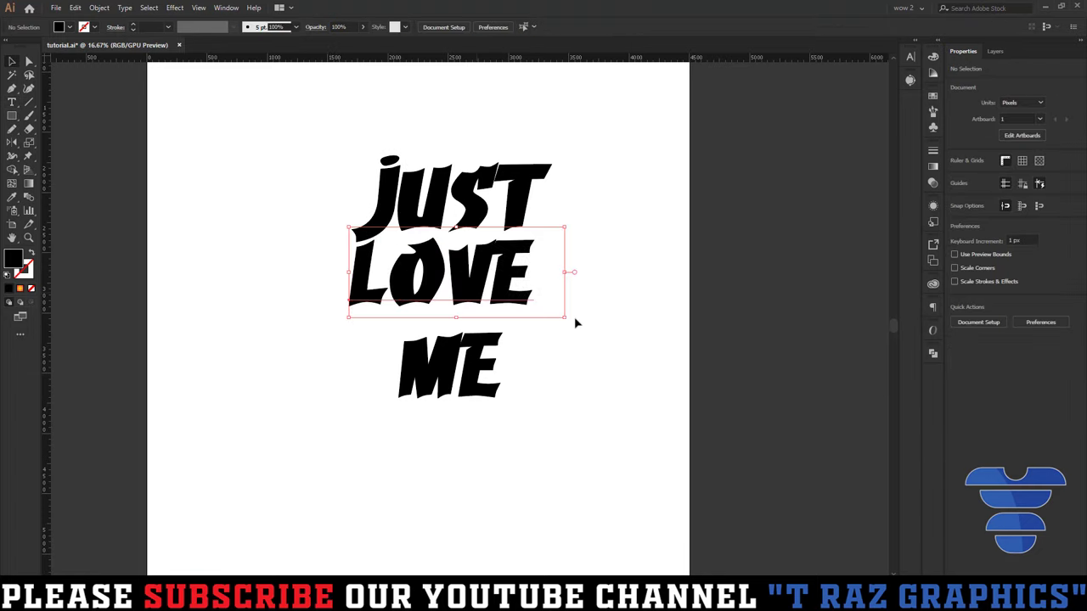
click(574, 317)
drag(464, 366, 465, 348)
Convert all three lines of JUST LOVE ME to outlines with Create Outlines.
click(583, 430)
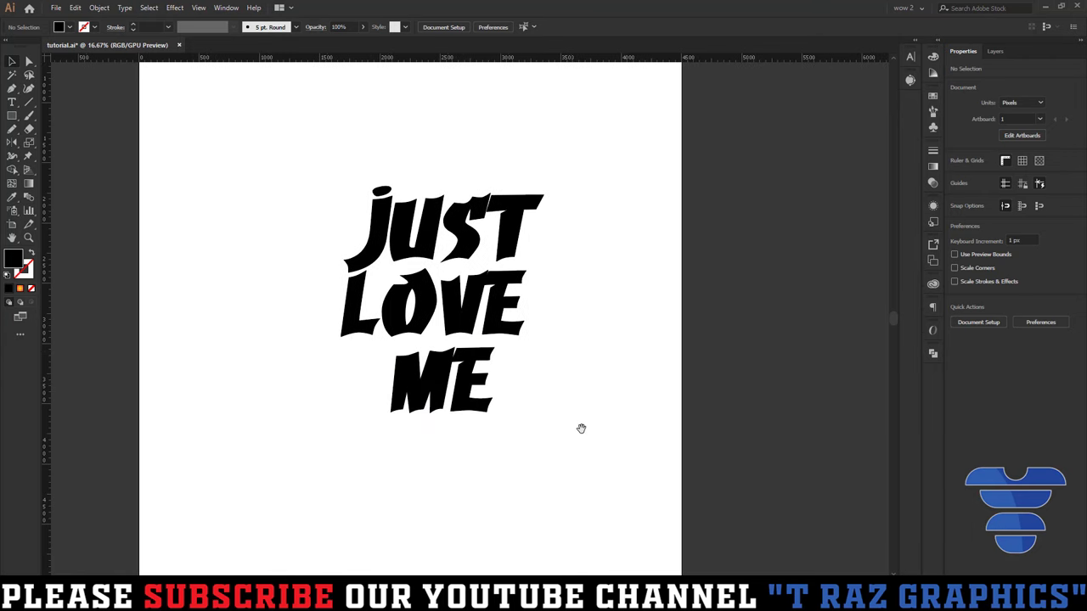
drag(583, 430, 236, 156)
right_click(235, 157)
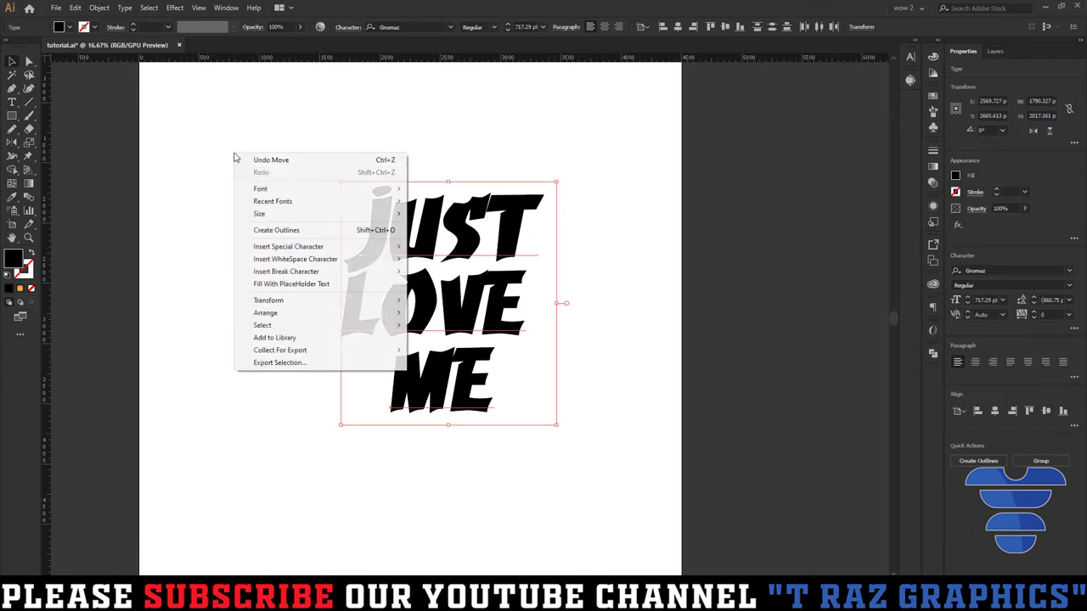
click(272, 231)
click(393, 170)
Delete the dot above the J inside its letter group.
scroll(393, 169, up, 4)
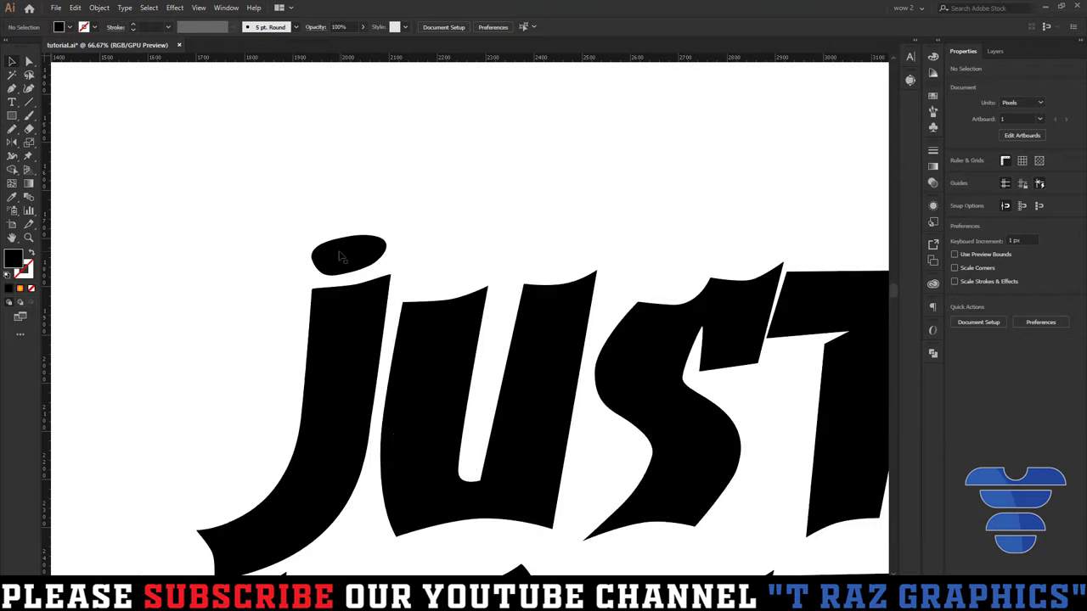
click(340, 257)
double_click(340, 257)
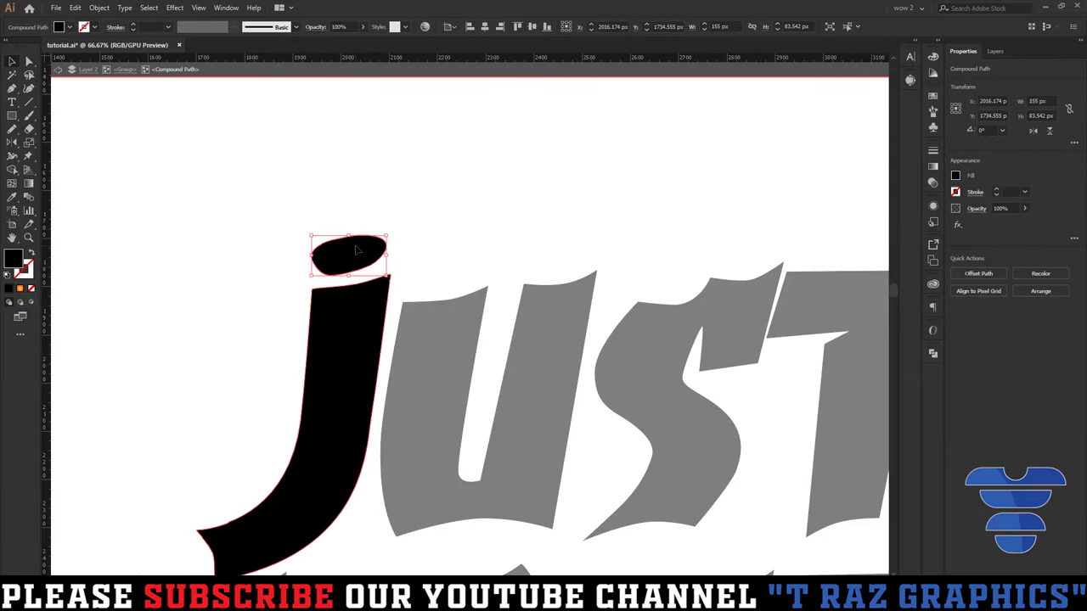
key(Delete)
double_click(431, 247)
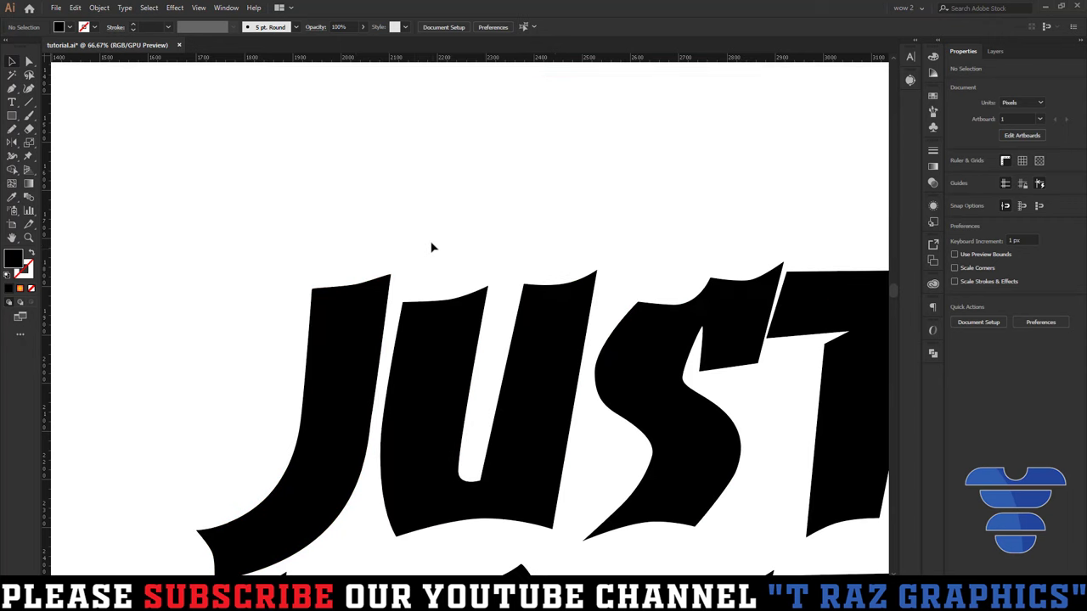
scroll(432, 247, down, 3)
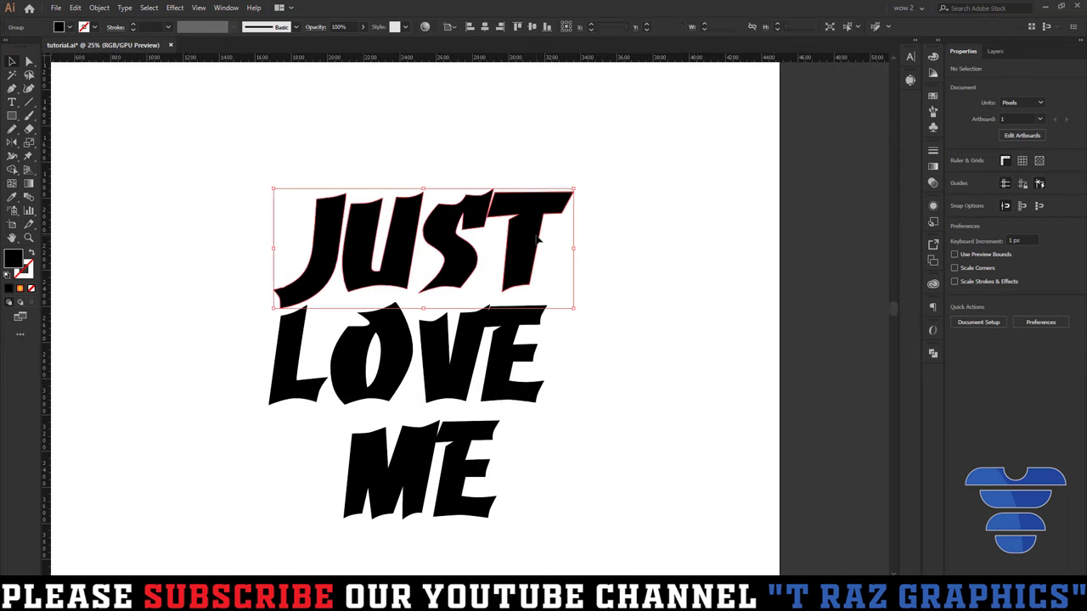
Give all the JUST LOVE ME letters a white fill and black stroke.
drag(565, 523, 252, 160)
click(69, 27)
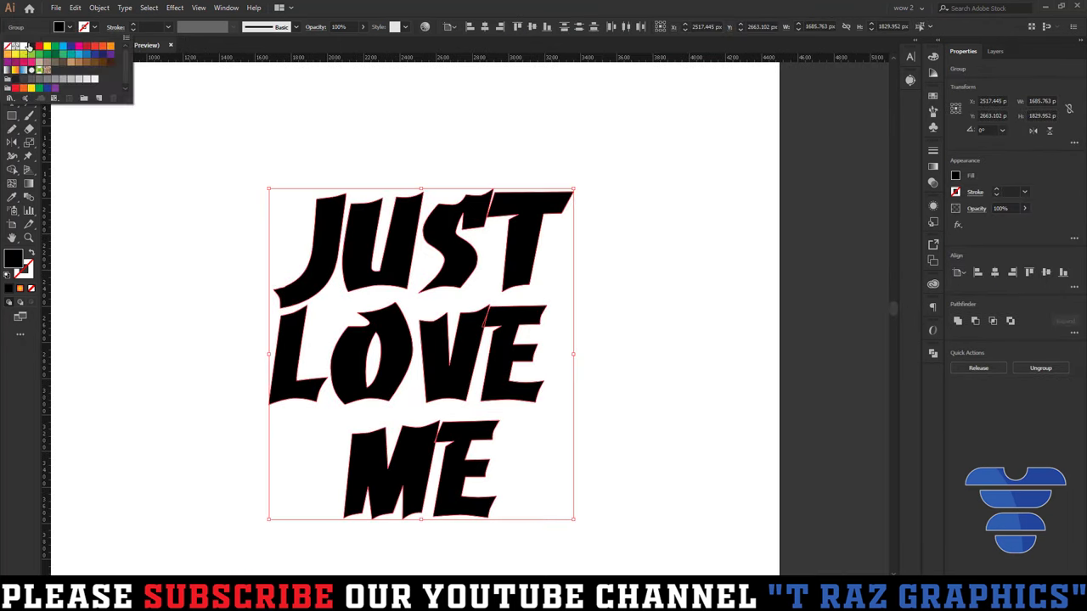
click(24, 46)
click(148, 28)
Align the stroke to the outside and set its weight to 22 pt.
scroll(149, 27, up, 2)
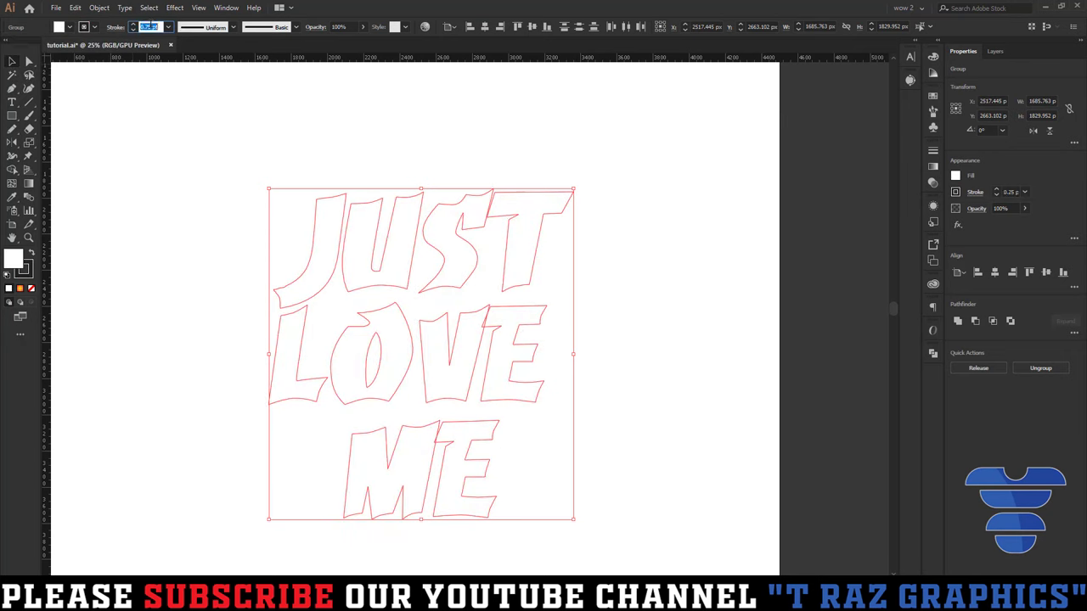
scroll(148, 27, up, 6)
scroll(148, 27, up, 5)
scroll(149, 27, up, 1)
scroll(149, 27, down, 1)
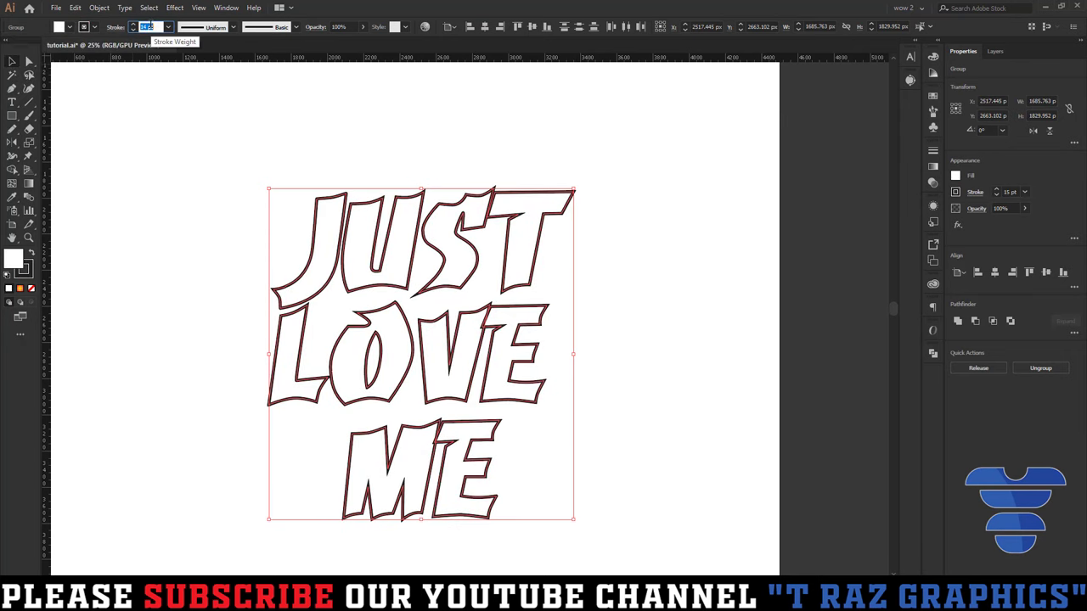
scroll(149, 27, down, 1)
click(115, 27)
click(71, 87)
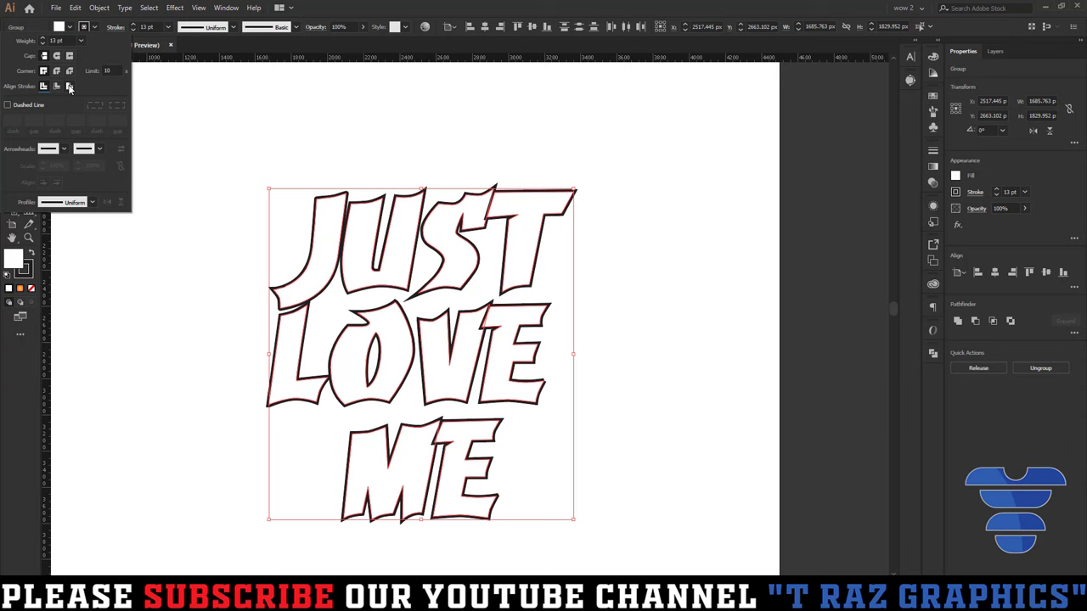
click(144, 27)
scroll(144, 27, up, 4)
scroll(146, 27, up, 3)
scroll(146, 27, up, 2)
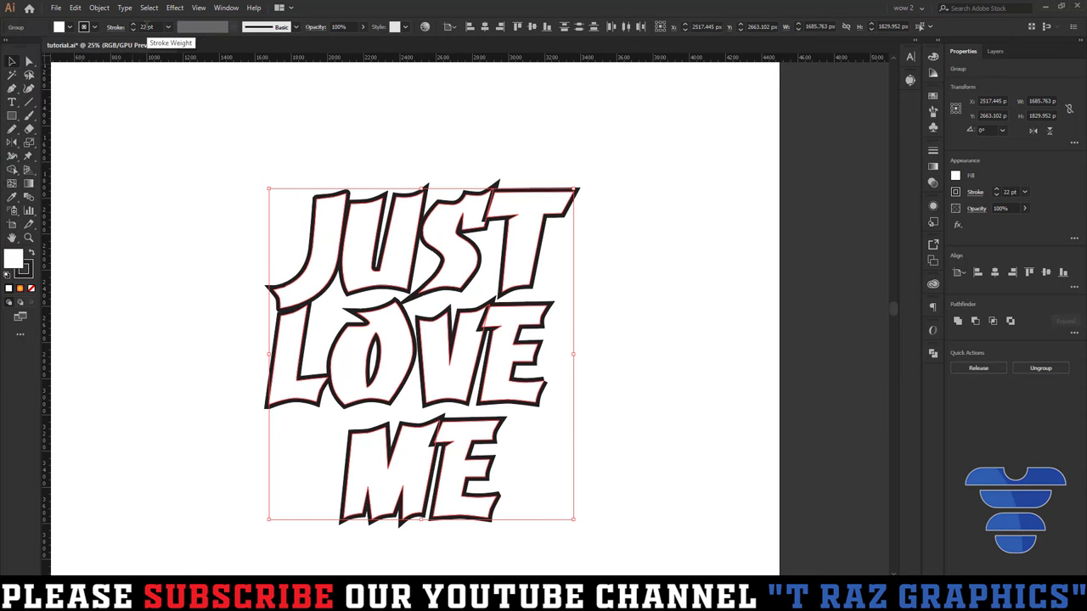
Select all three words and ungroup them into separate letters.
click(673, 178)
click(512, 238)
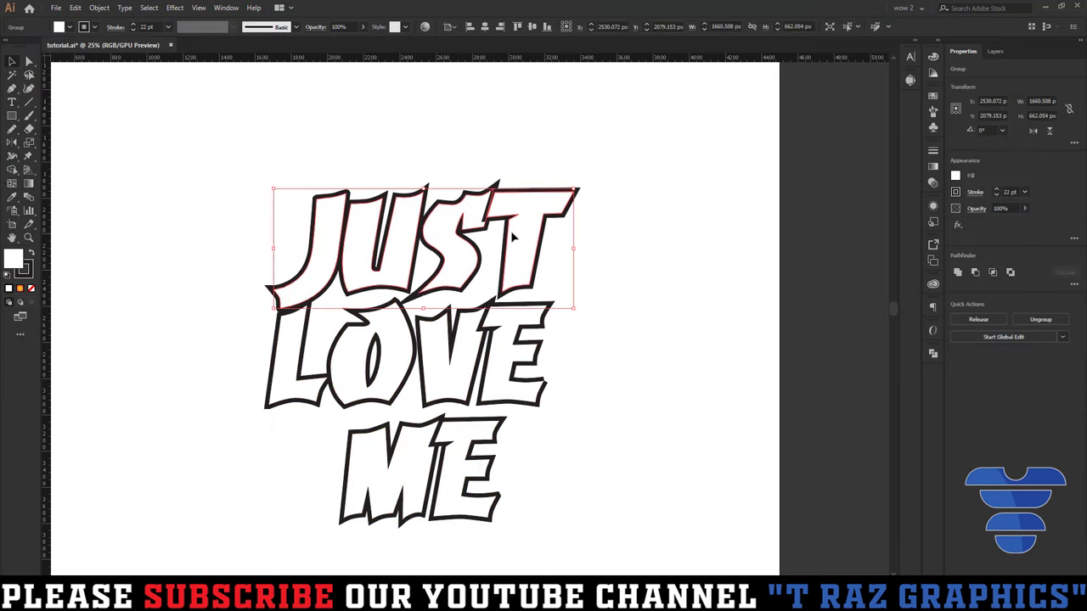
key(ctrl+a)
right_click(630, 235)
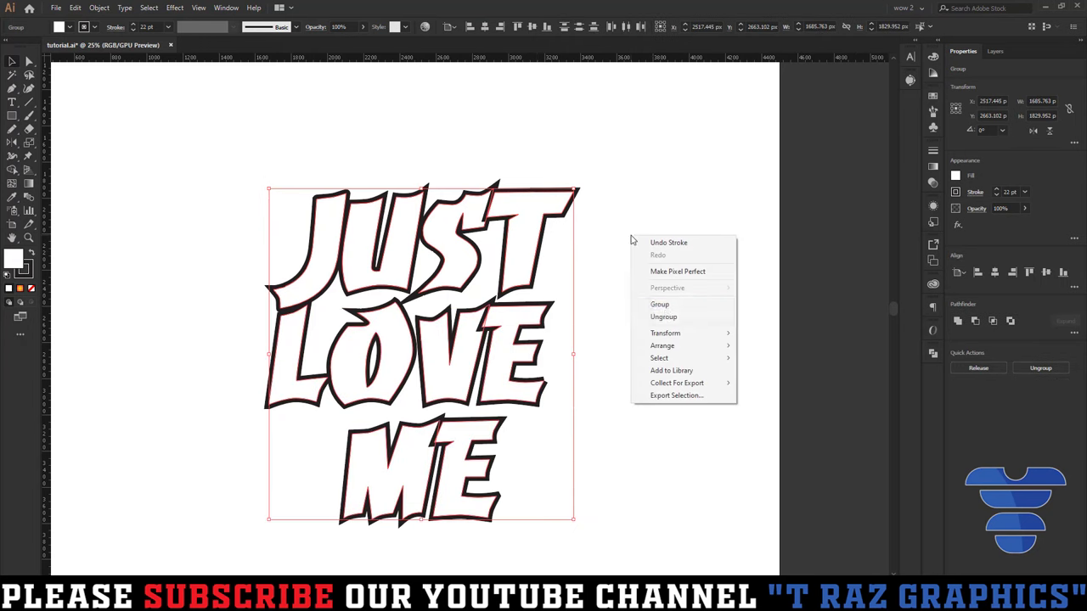
click(658, 316)
click(647, 308)
Slide the U, S and T of JUST left so each overlaps the previous letter.
scroll(334, 212, up, 3)
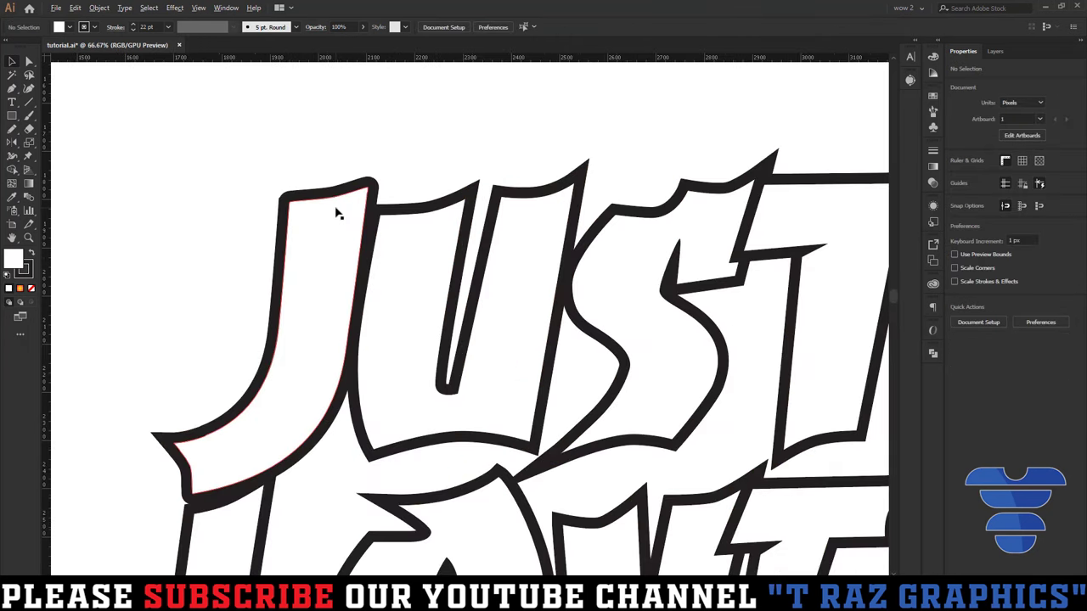
drag(395, 292, 379, 292)
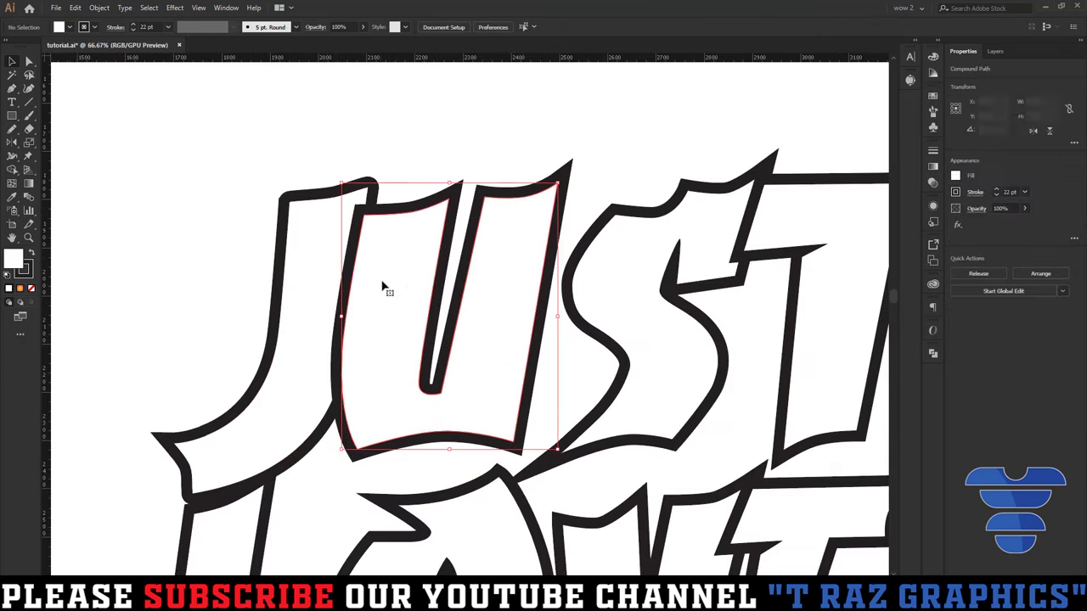
click(452, 153)
scroll(468, 138, right, 2)
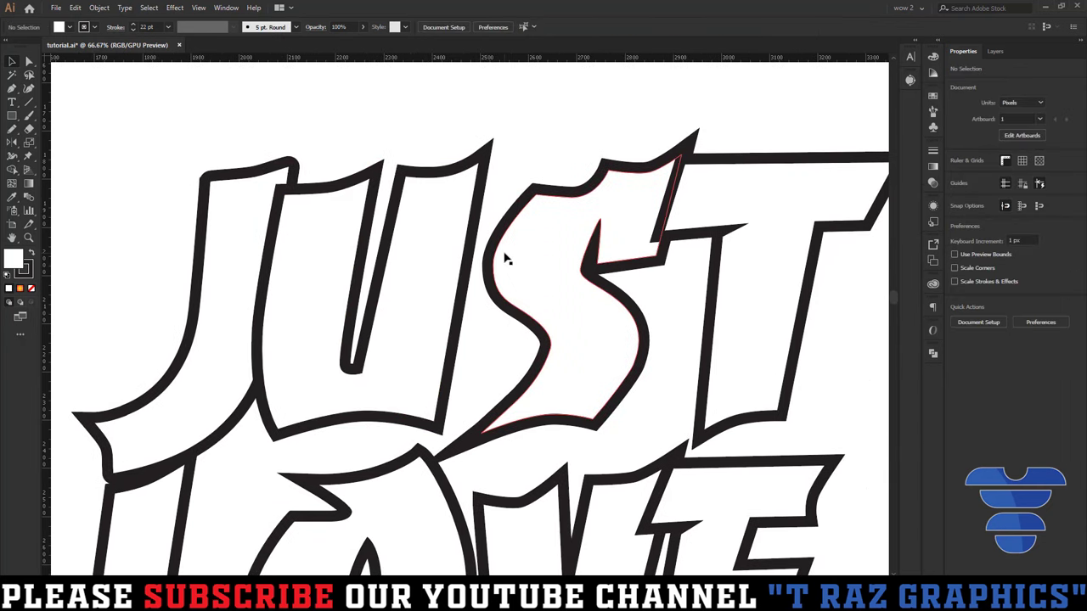
drag(502, 249, 461, 250)
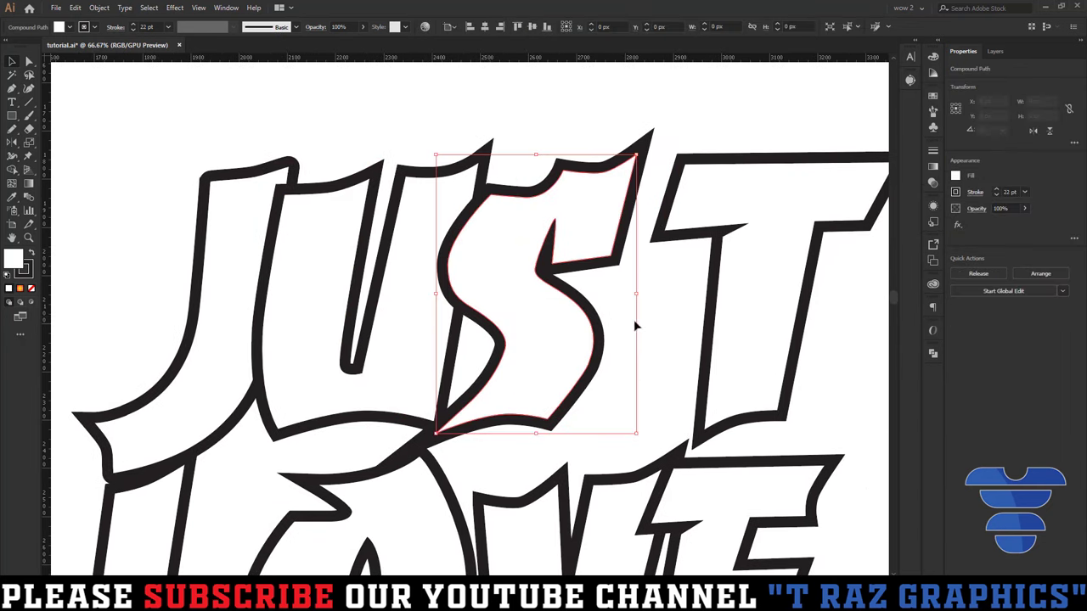
click(645, 319)
drag(760, 286, 675, 279)
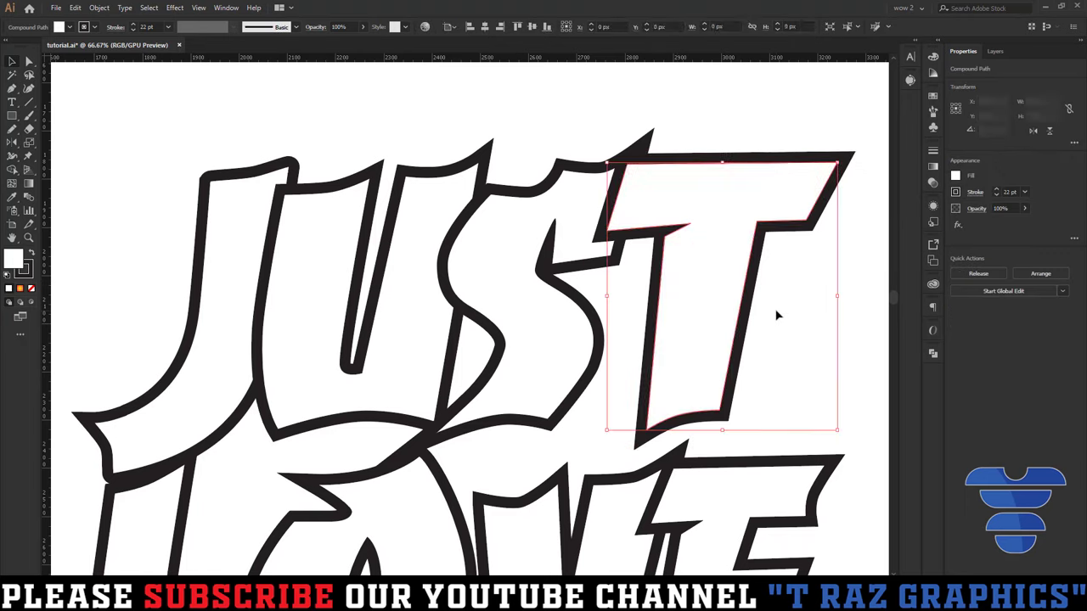
click(774, 306)
scroll(775, 306, down, 2)
scroll(812, 325, down, 3)
scroll(813, 326, right, 3)
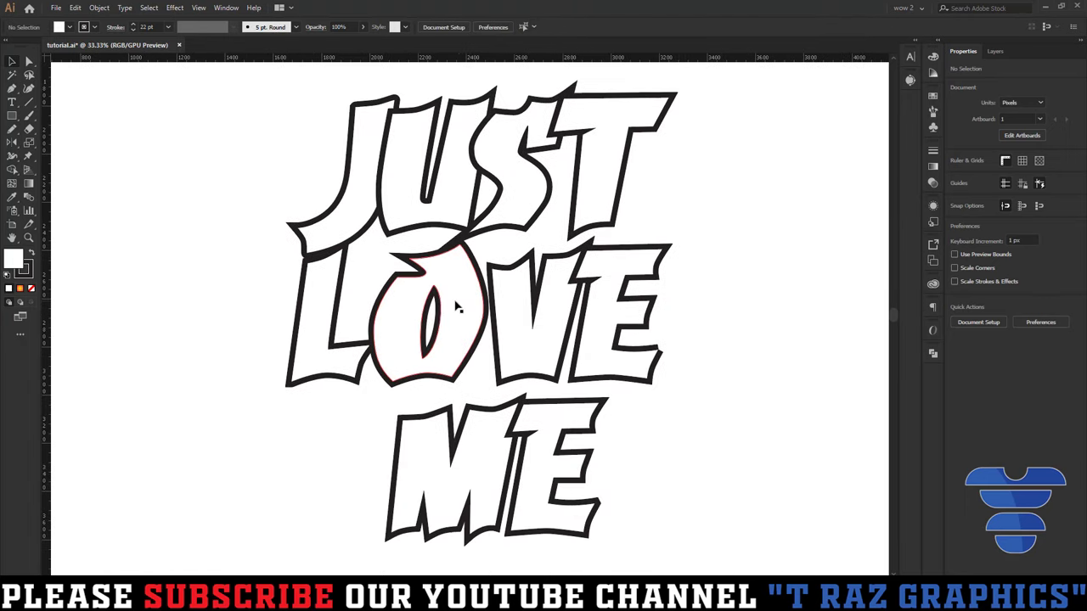
Move the O of LOVE left to overlap the L.
click(361, 357)
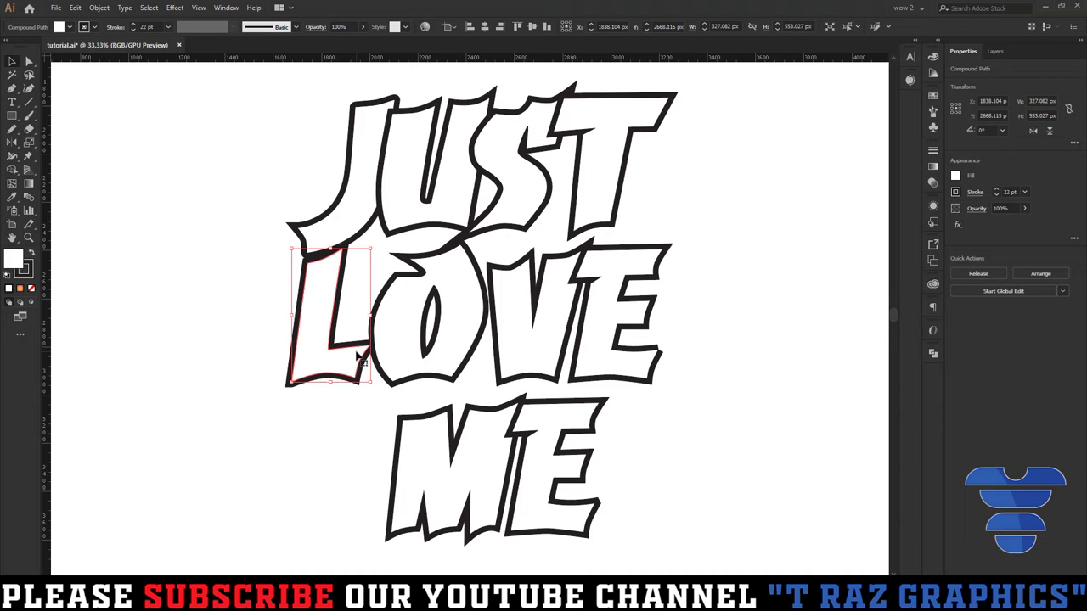
key(a)
key(v)
click(386, 362)
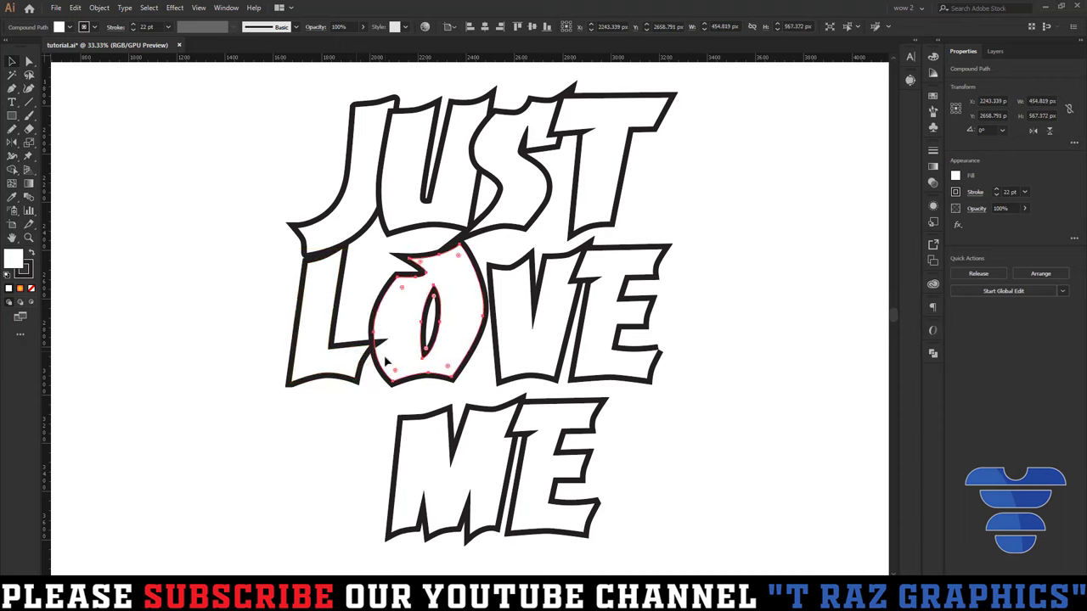
click(365, 427)
mouse_move(414, 357)
mouse_down()
mouse_move(396, 348)
mouse_move(434, 321)
mouse_up()
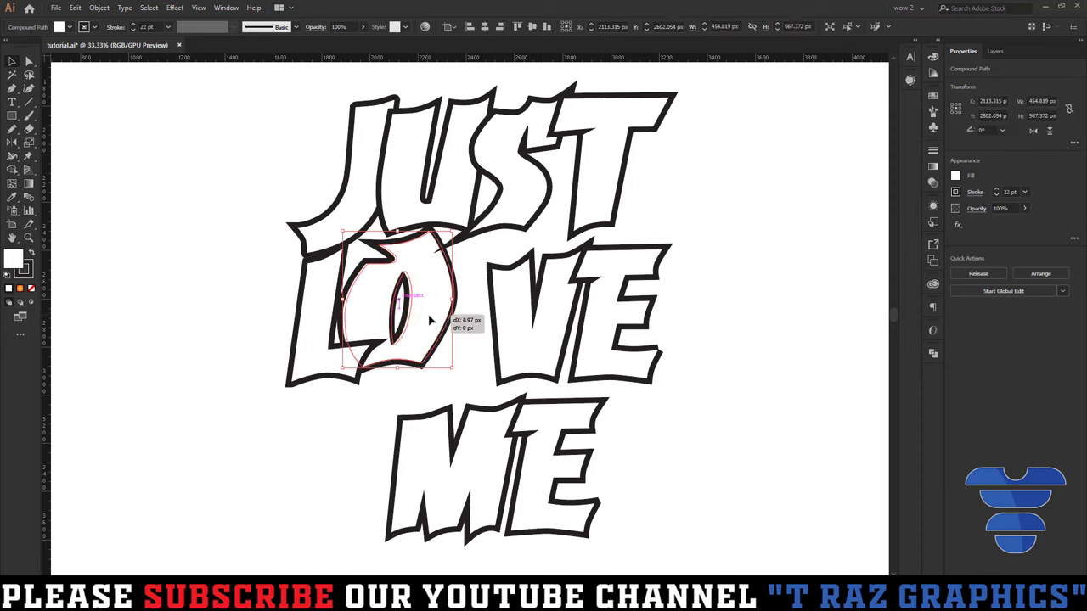
click(691, 439)
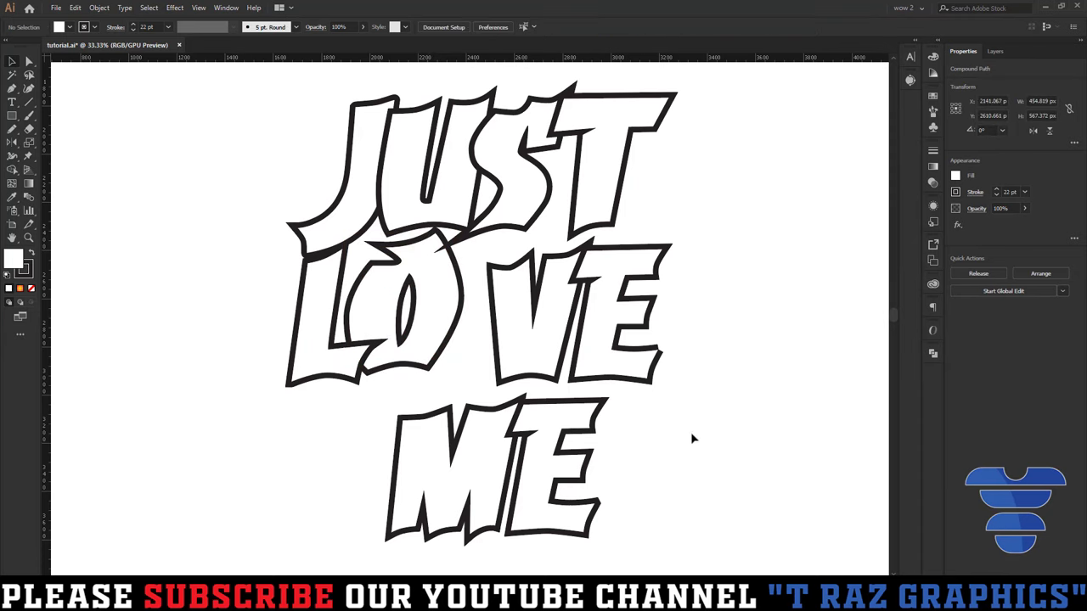
Move the V left to overlap the O, then fine-tune its position.
drag(509, 359, 476, 340)
click(684, 439)
click(477, 332)
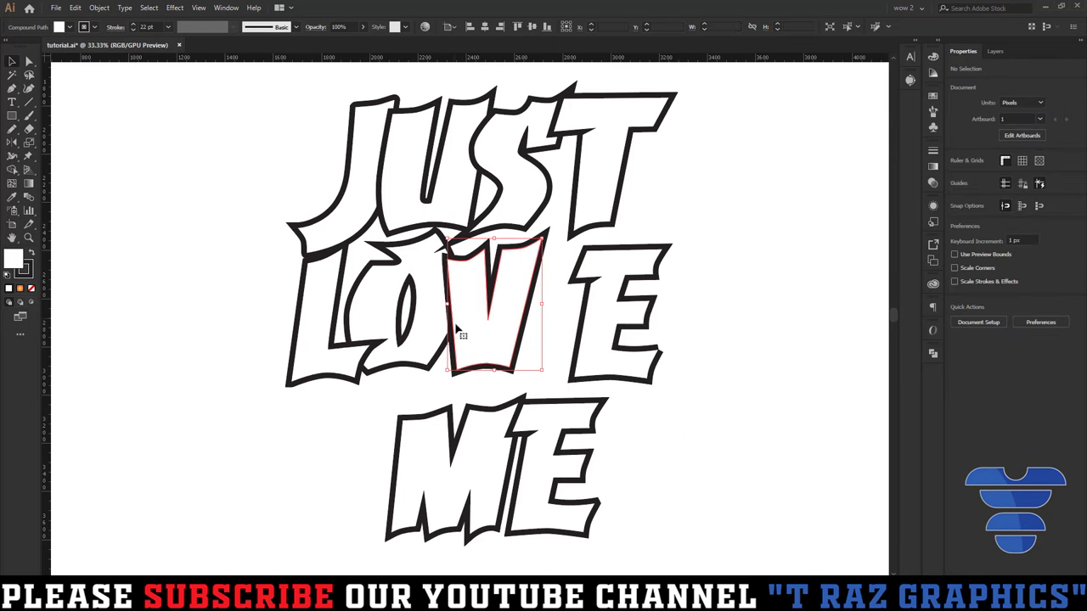
click(657, 473)
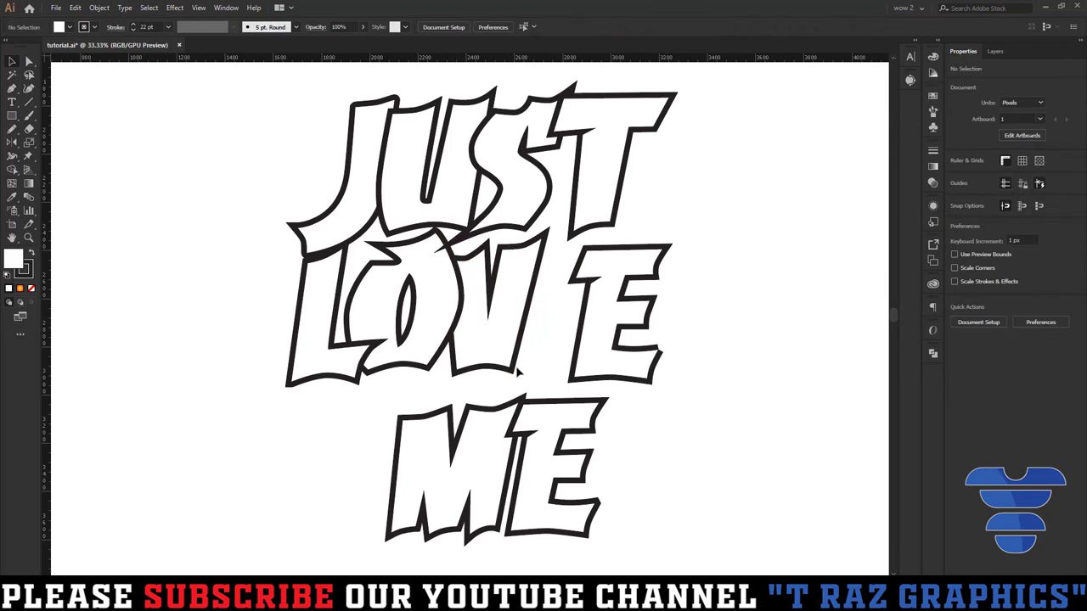
drag(520, 351, 524, 348)
scroll(519, 285, up, 3)
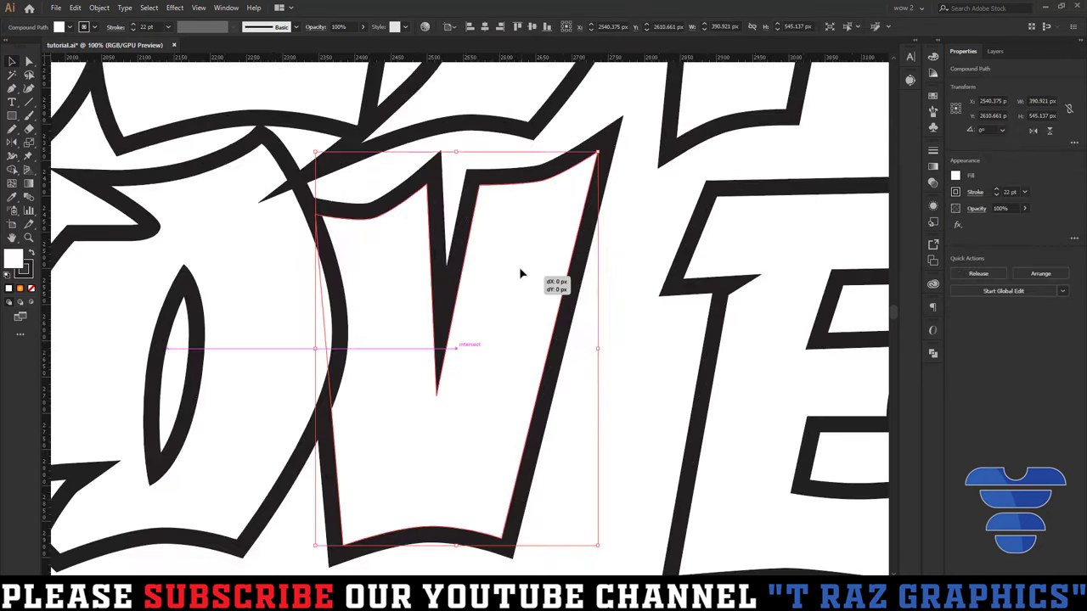
scroll(519, 270, down, 3)
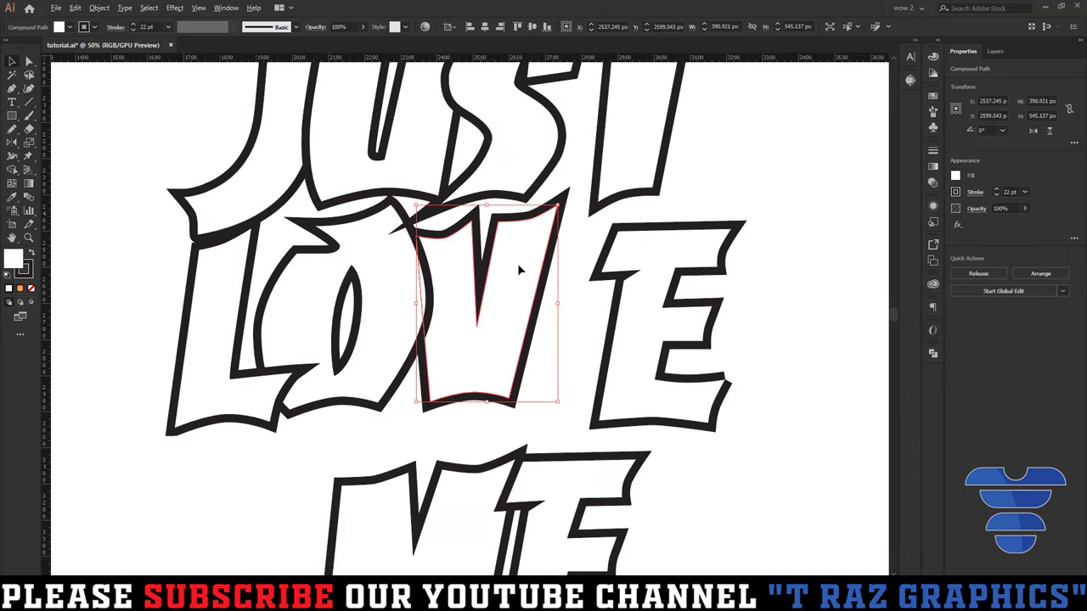
click(789, 412)
Move the E left over the V and tilt it about 7 degrees.
drag(638, 284, 573, 265)
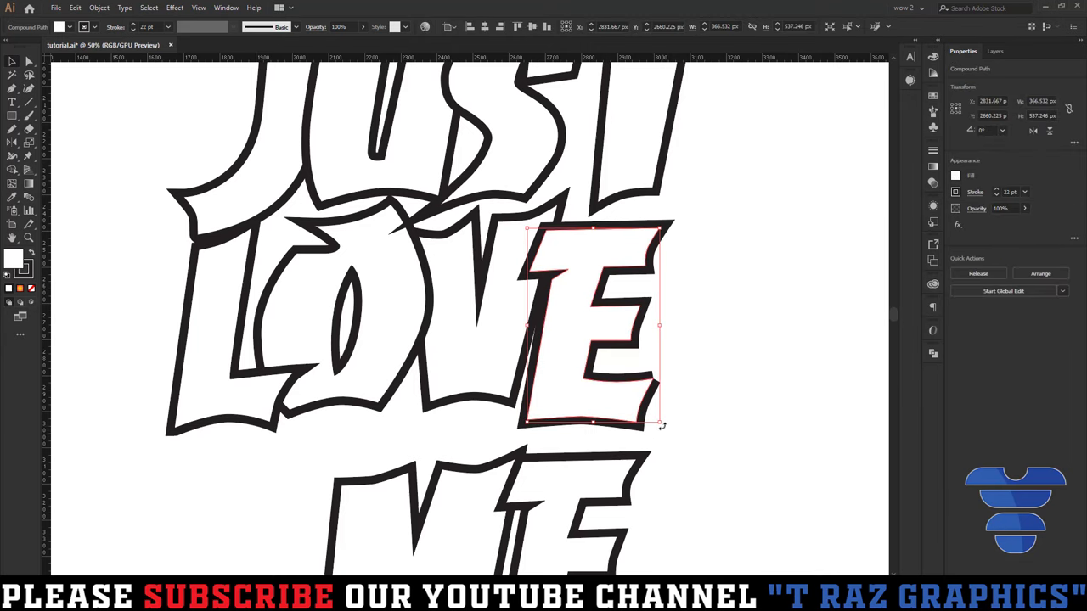
drag(659, 420, 707, 430)
click(707, 430)
click(662, 401)
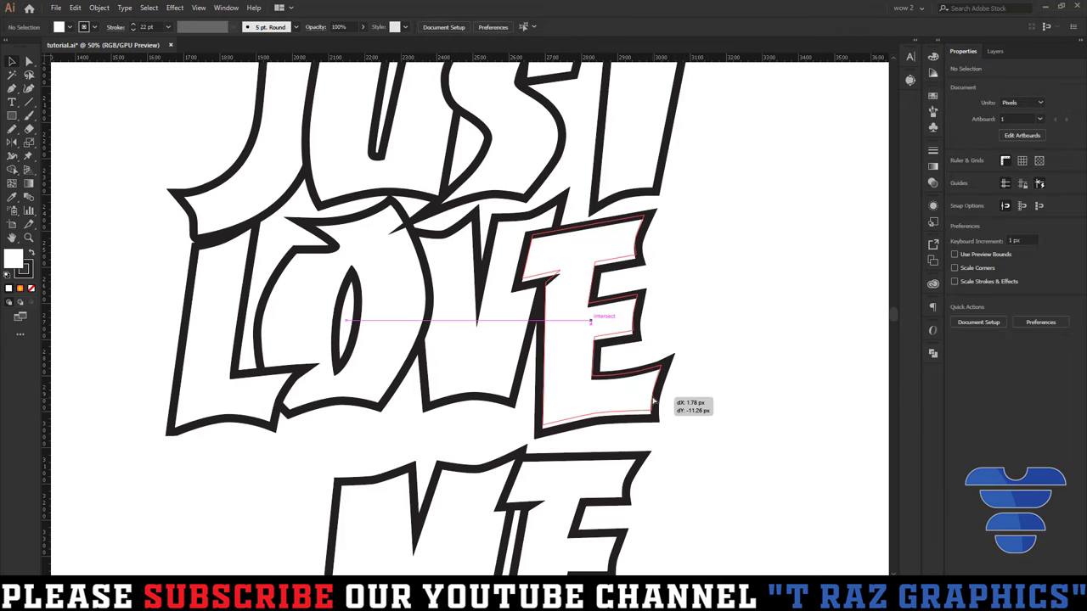
click(709, 416)
Move the M of ME up-left under LOVE and place the E beside it.
scroll(707, 410, down, 2)
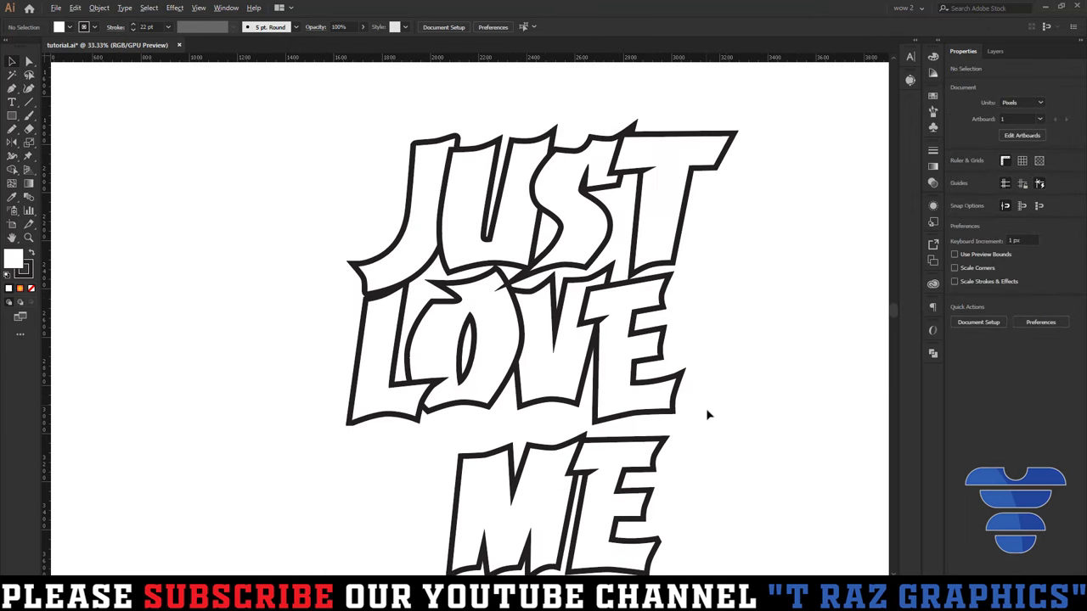
scroll(766, 388, down, 1)
click(561, 429)
drag(560, 429, 486, 383)
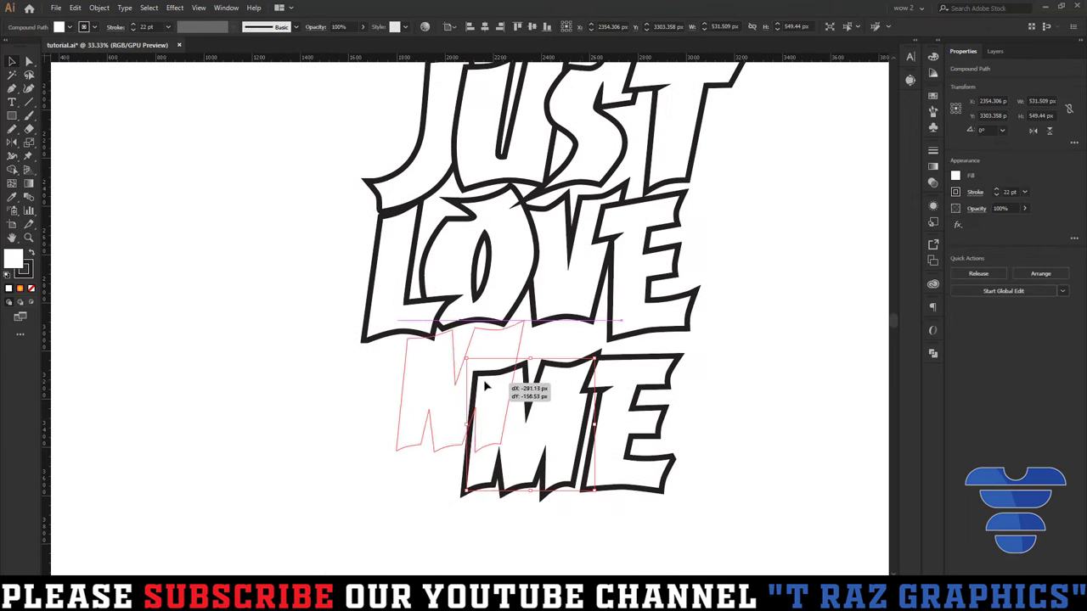
click(535, 480)
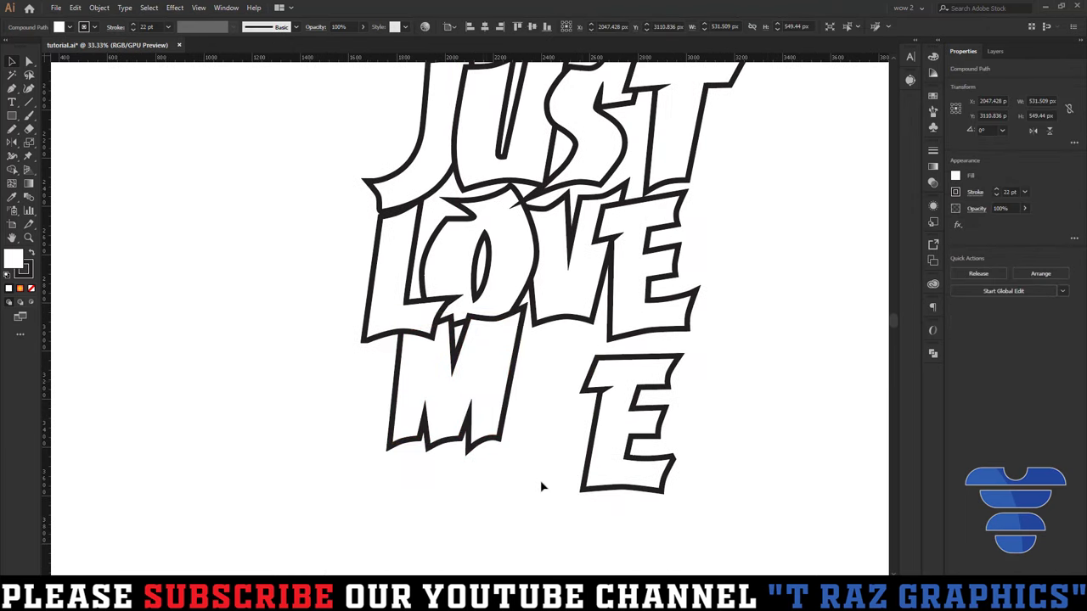
mouse_move(639, 481)
mouse_down()
mouse_move(545, 423)
mouse_move(555, 422)
mouse_up()
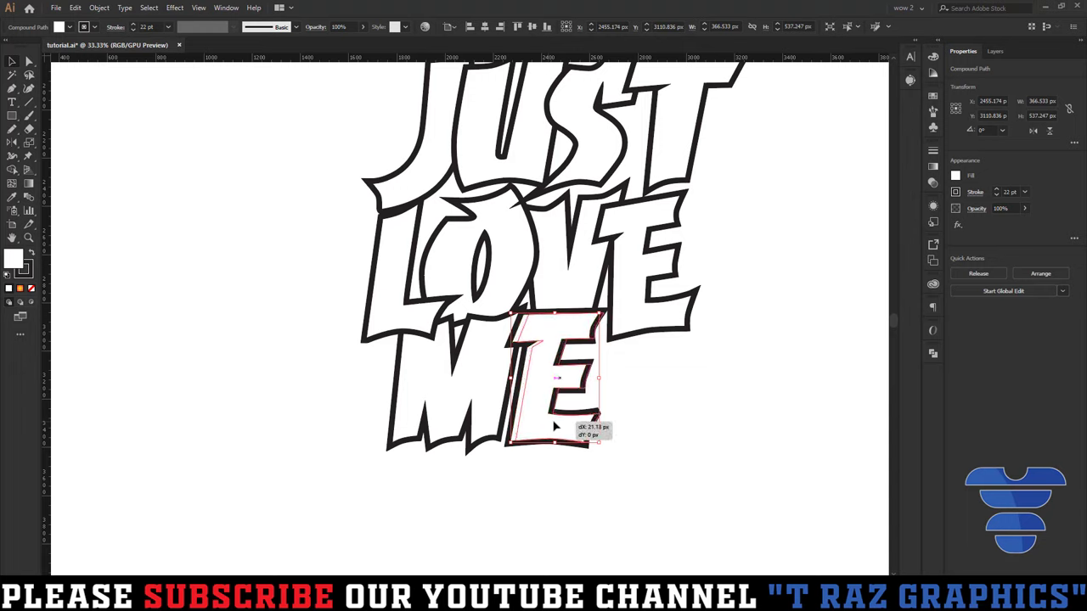
drag(597, 388, 617, 384)
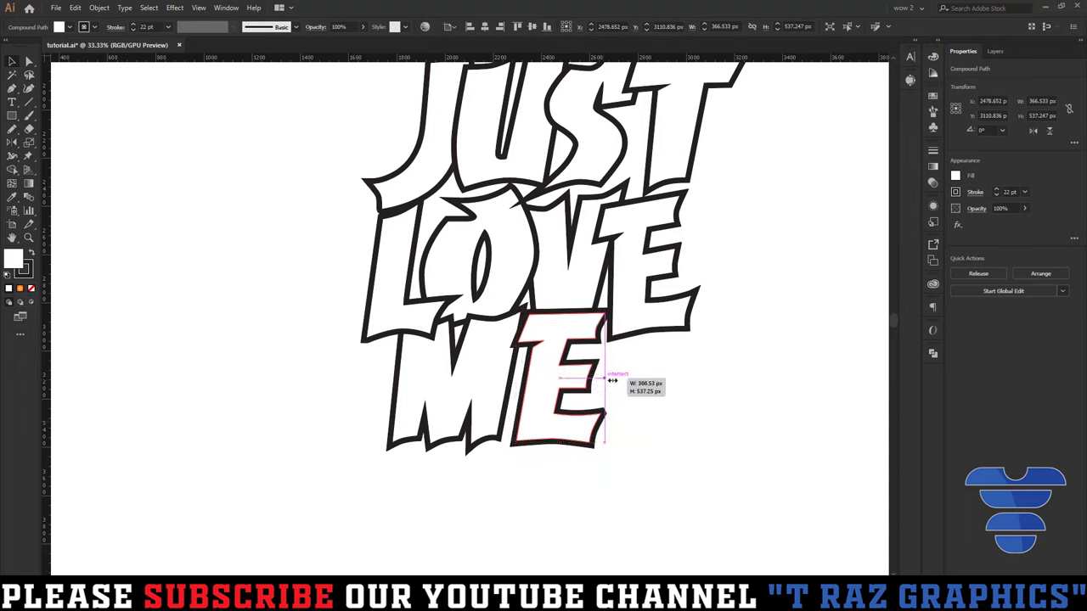
click(673, 407)
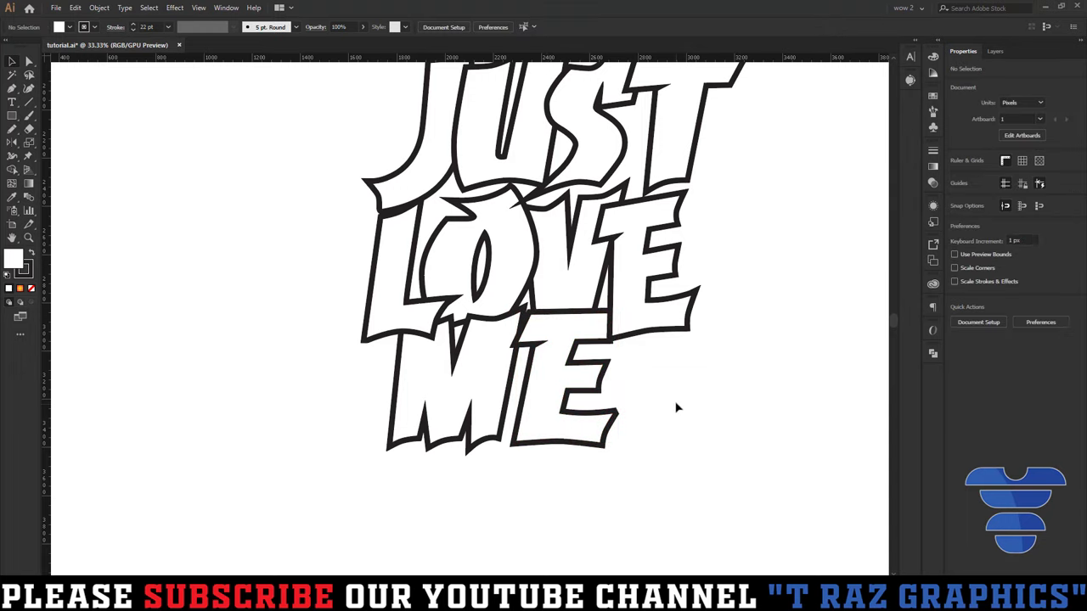
Bring the E of ME in front of the LOVE letters with Ctrl+Shift+].
click(588, 333)
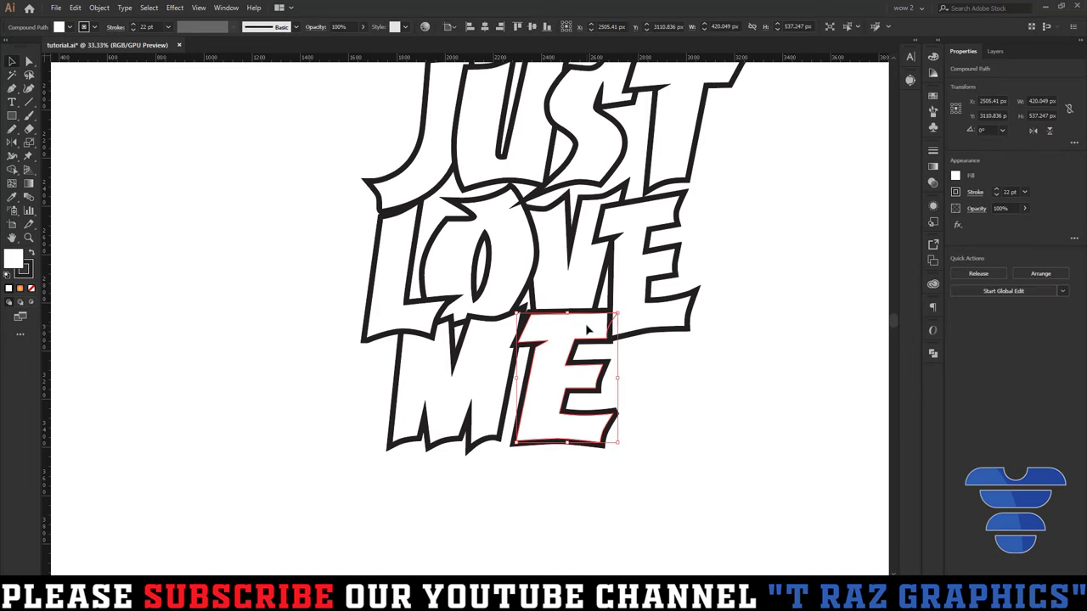
key(ctrl+shift+bracketright)
click(641, 374)
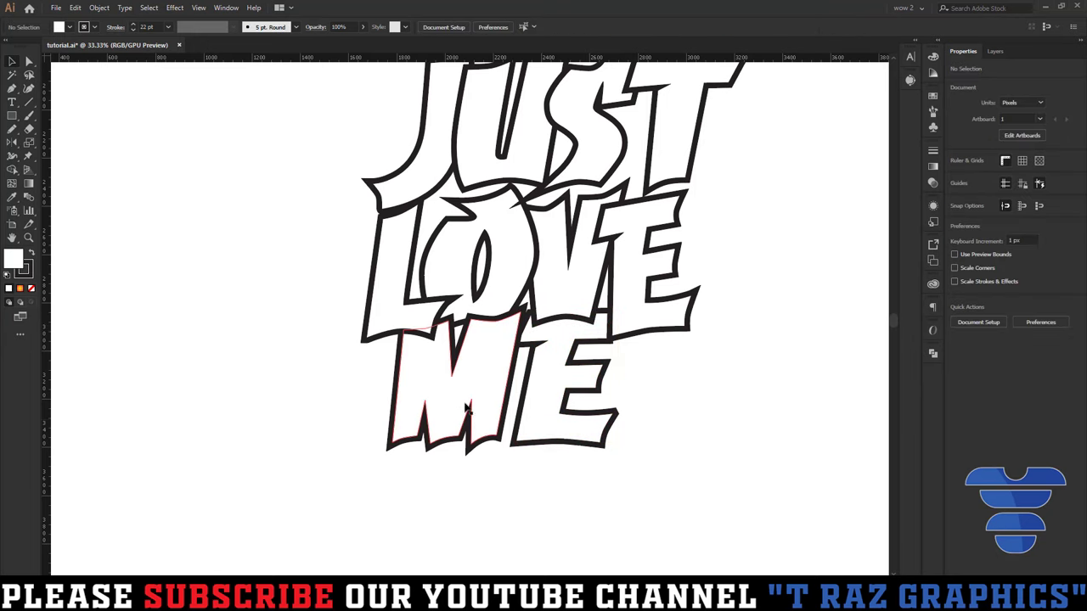
click(487, 335)
shift+click(481, 289)
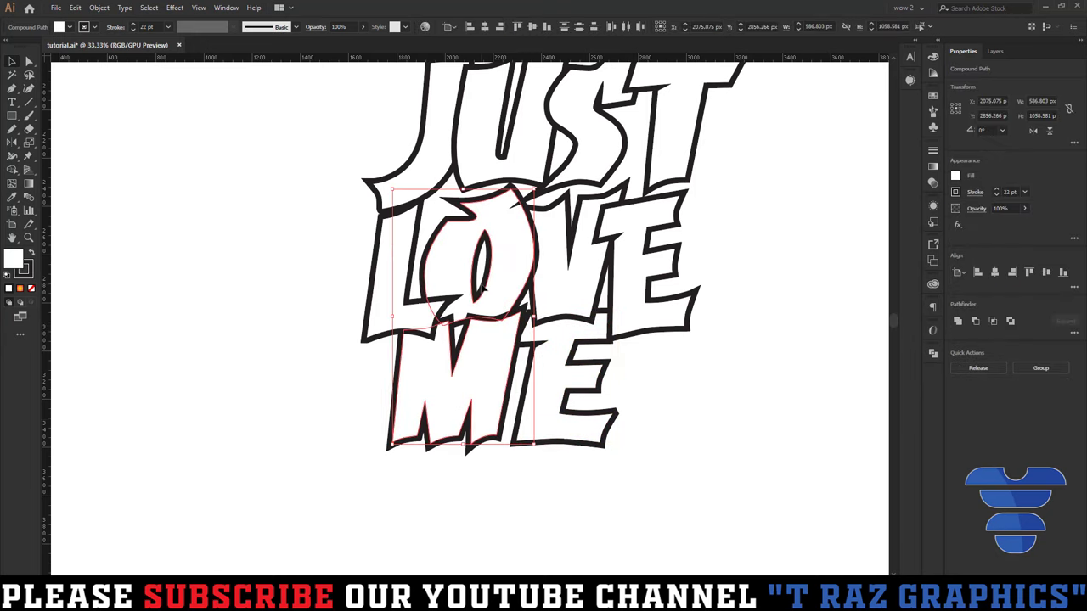
Send the V of LOVE behind its neighbouring letters.
click(734, 372)
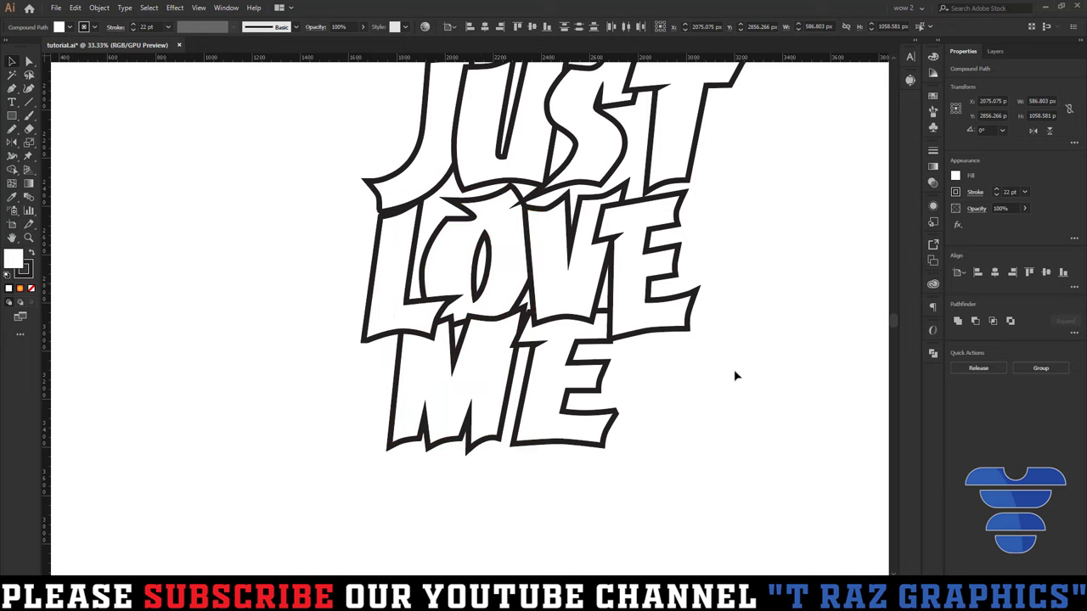
click(557, 287)
key(ctrl+shift+bracketleft)
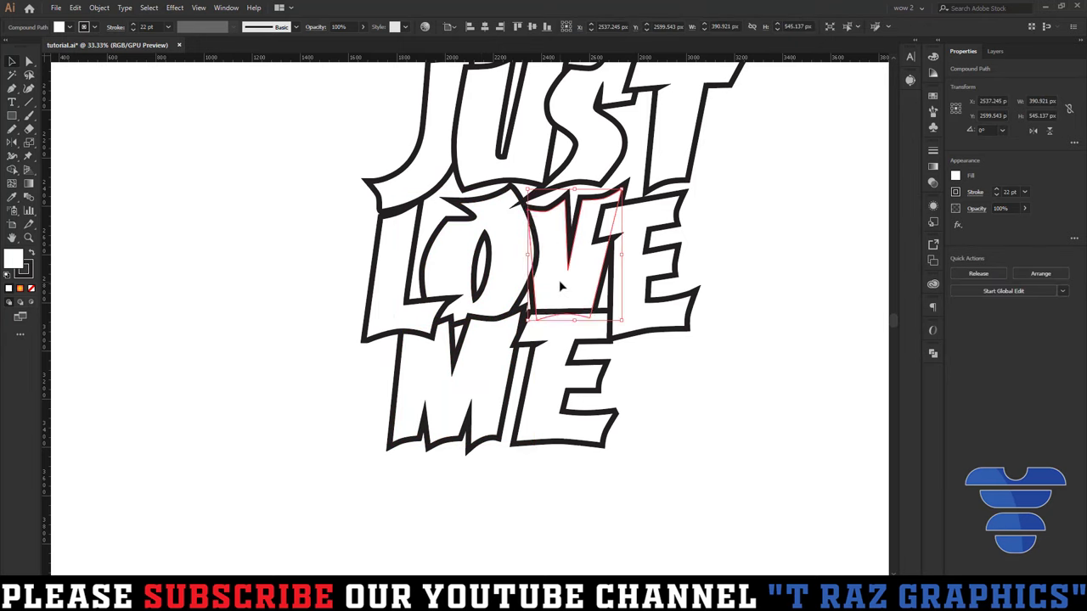
key(ctrl+shift+a)
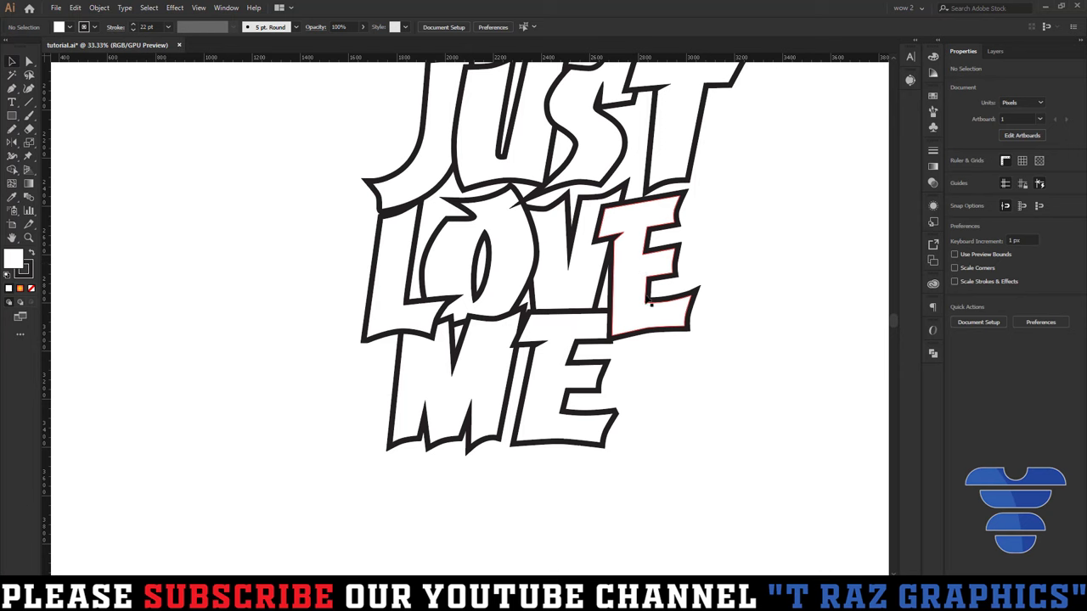
click(592, 253)
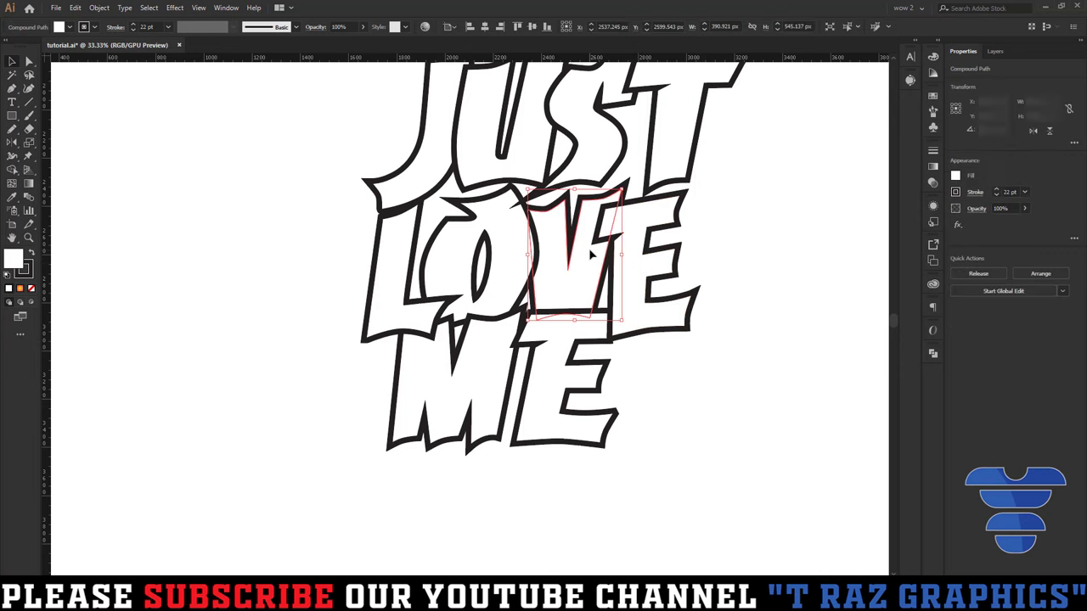
scroll(552, 231, up, 2)
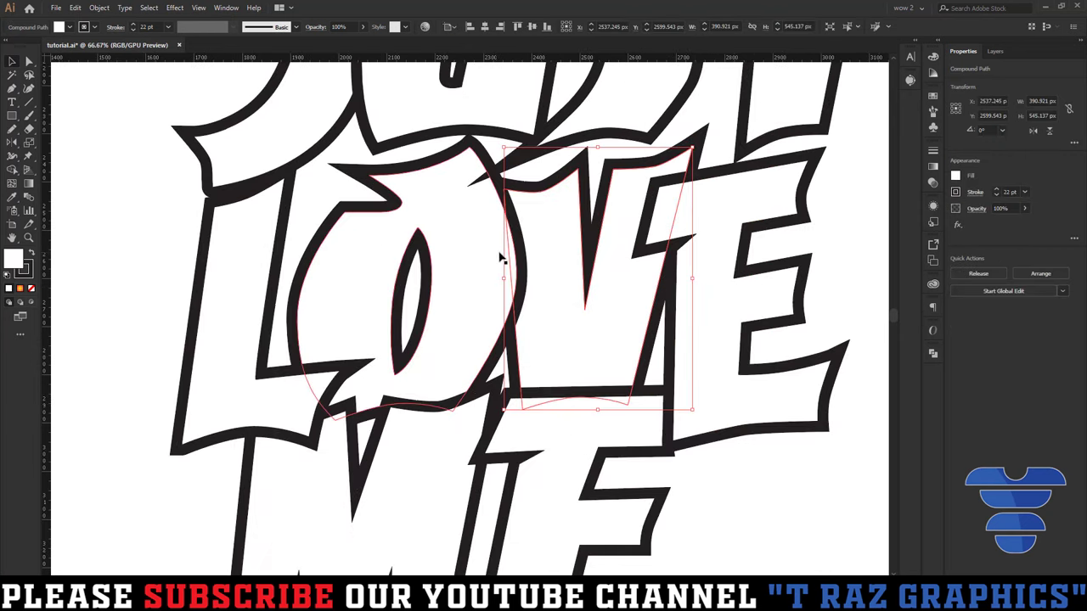
scroll(501, 257, down, 2)
Bring the V in front of the O and E, and ME's E in front of the V.
click(451, 345)
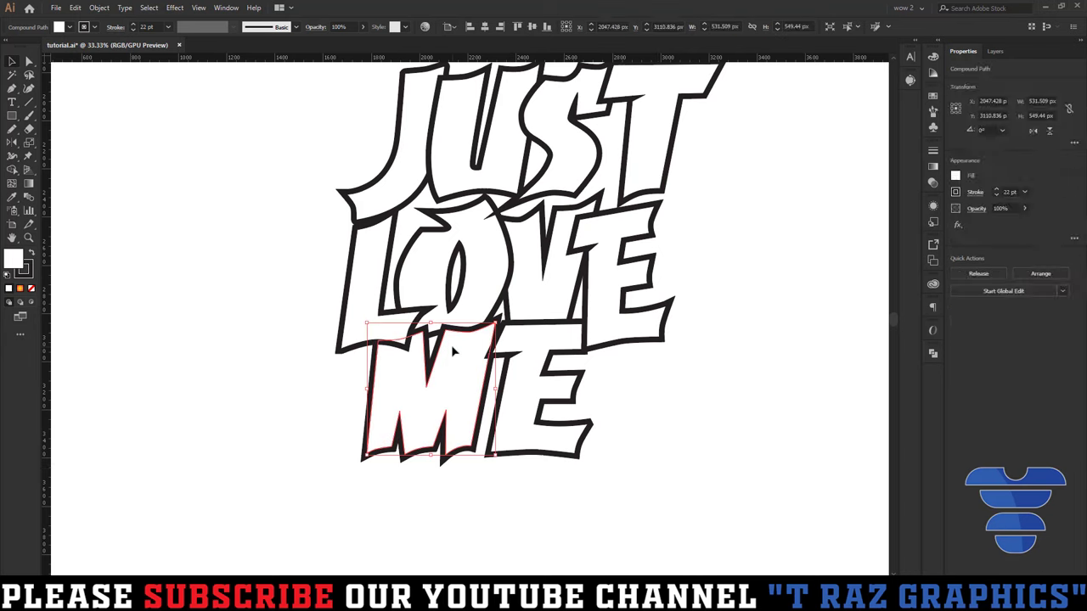
shift+click(526, 374)
click(531, 273)
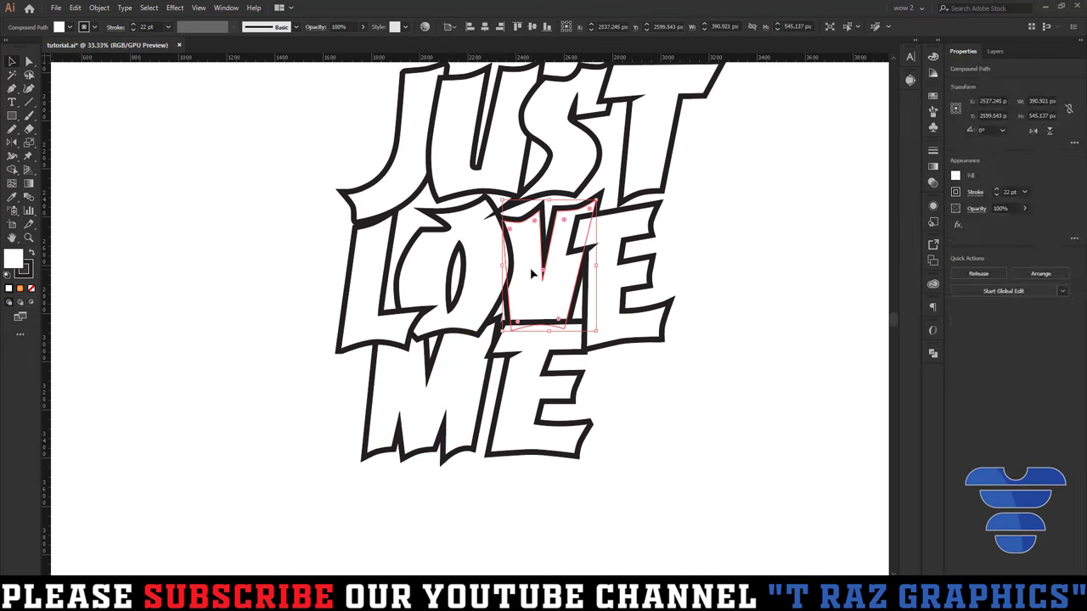
key(ctrl+shift+bracketright)
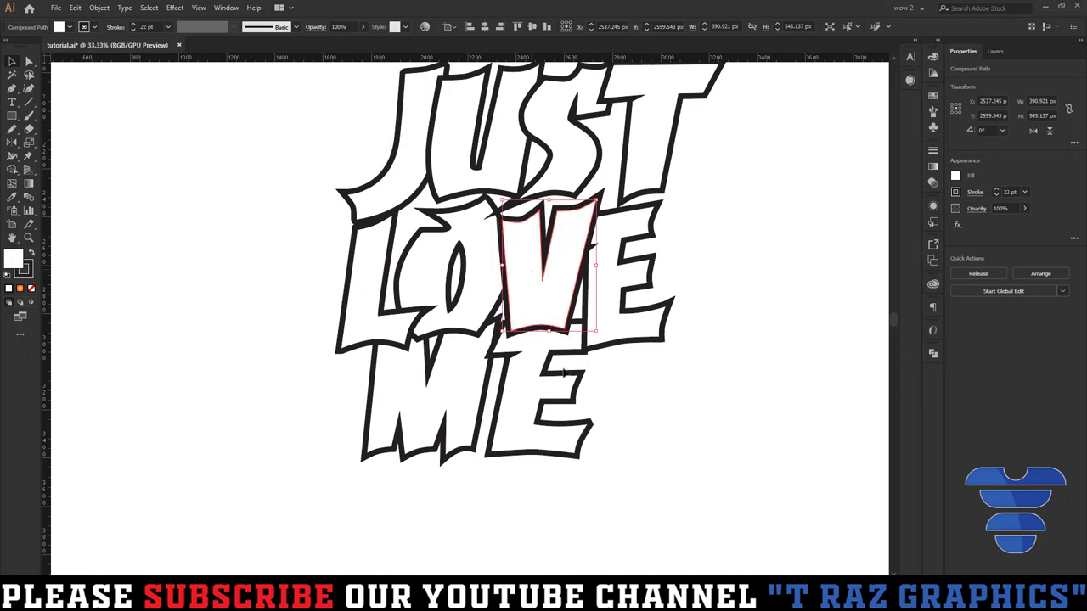
click(536, 361)
key(ctrl+shift+bracketright)
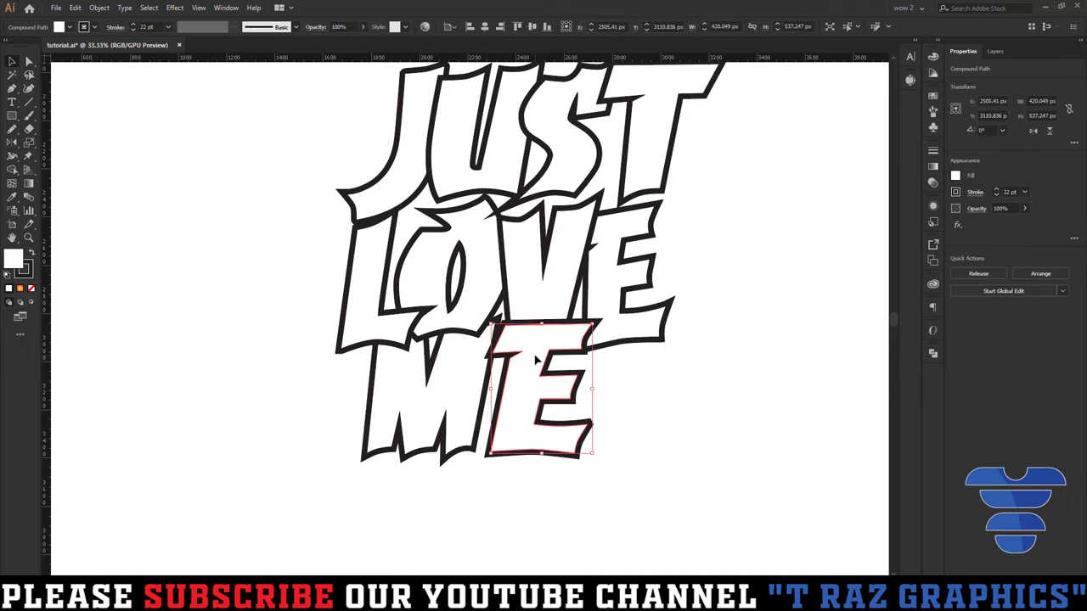
click(611, 373)
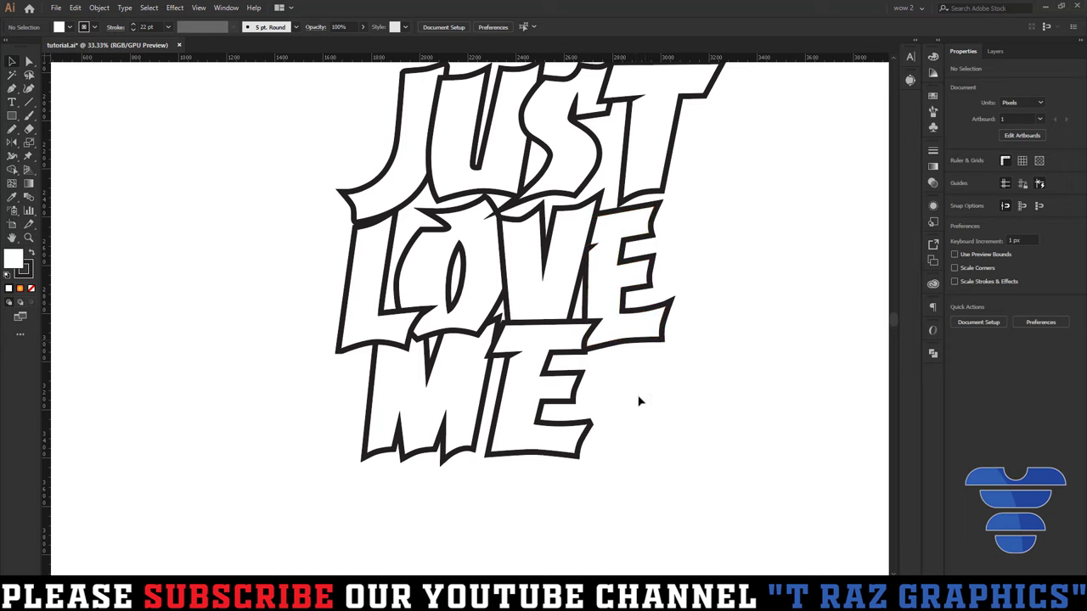
Tilt the M and E of ME slightly and nudge the M left and up.
click(487, 391)
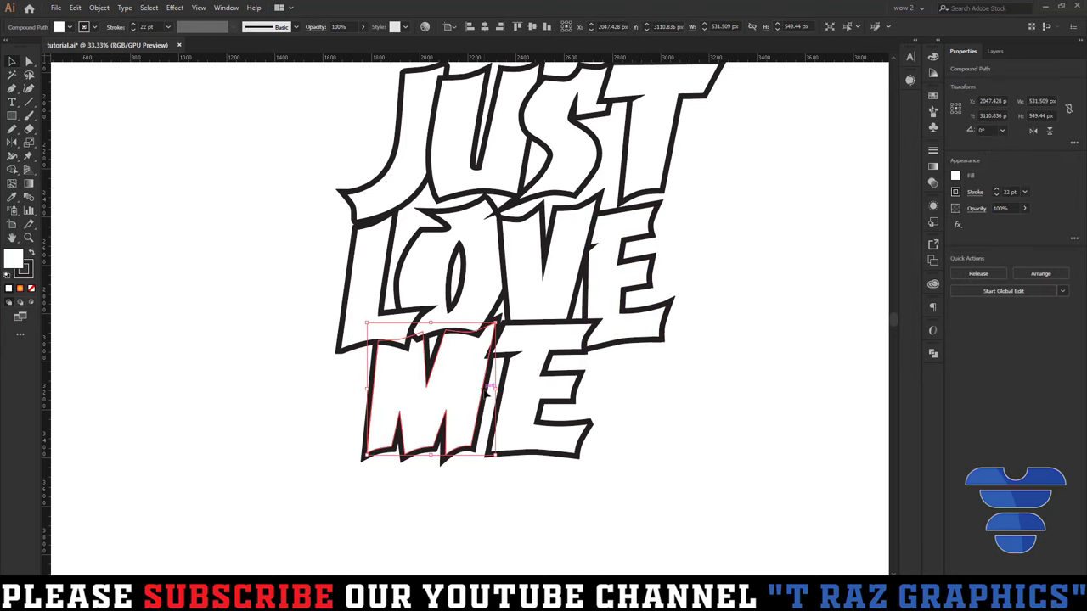
mouse_move(486, 391)
mouse_down()
mouse_move(487, 410)
mouse_move(535, 431)
mouse_up()
click(507, 424)
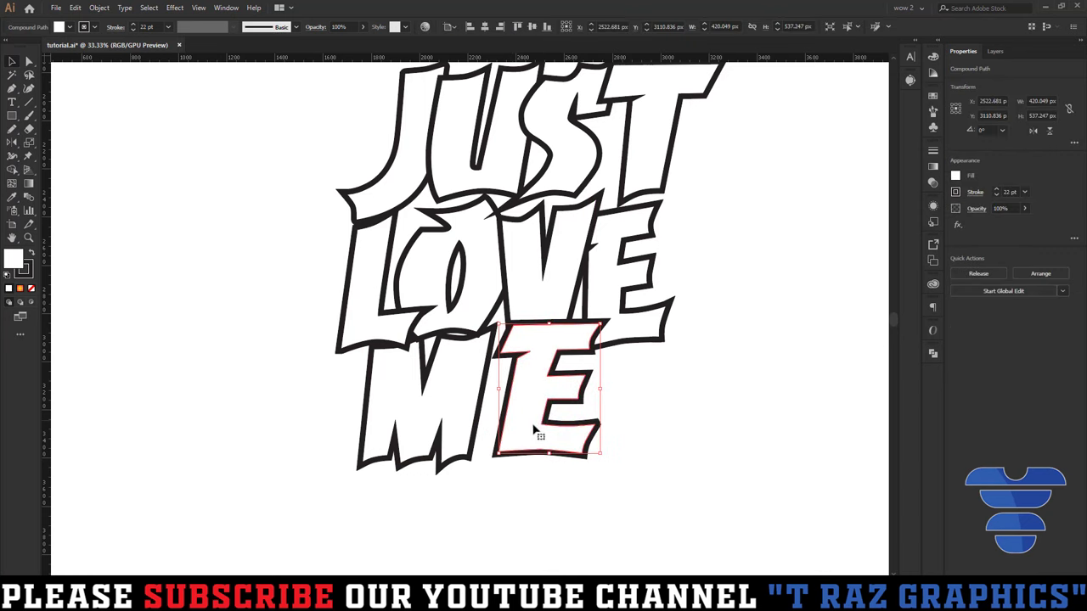
click(636, 441)
scroll(713, 419, down, 2)
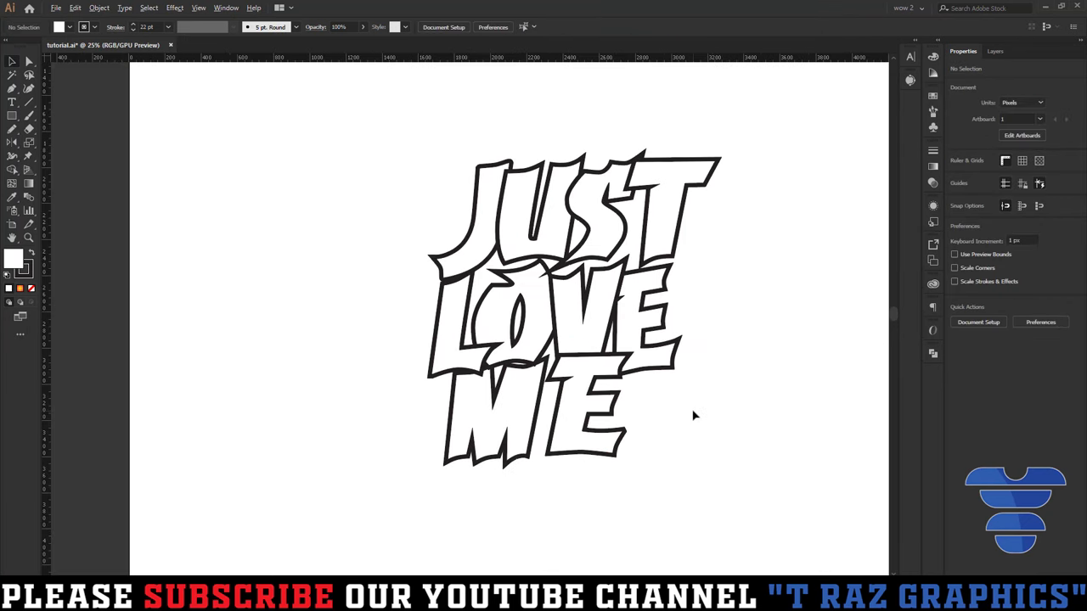
scroll(542, 386, up, 3)
click(522, 385)
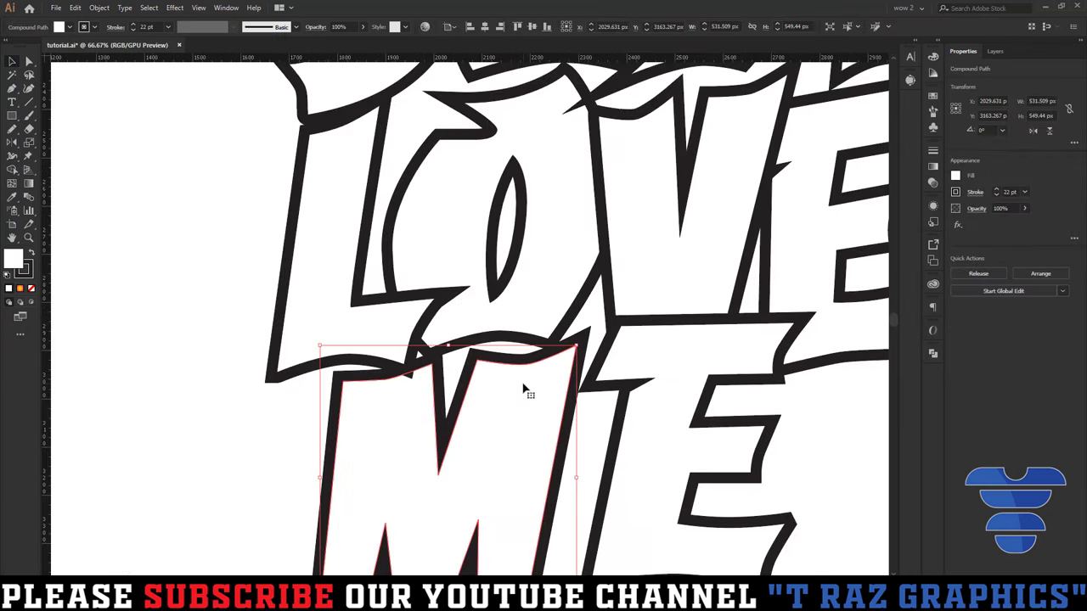
drag(522, 385, 519, 386)
scroll(521, 386, down, 3)
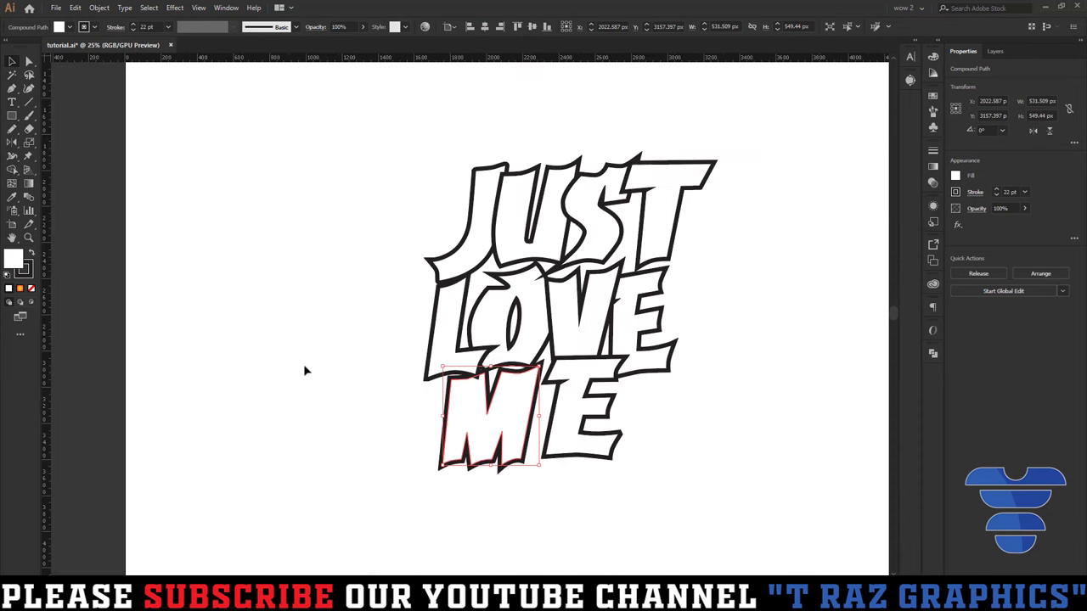
click(772, 506)
scroll(533, 413, up, 3)
Drag the L's lower-right corner anchor right and up so it fits around the M.
click(461, 322)
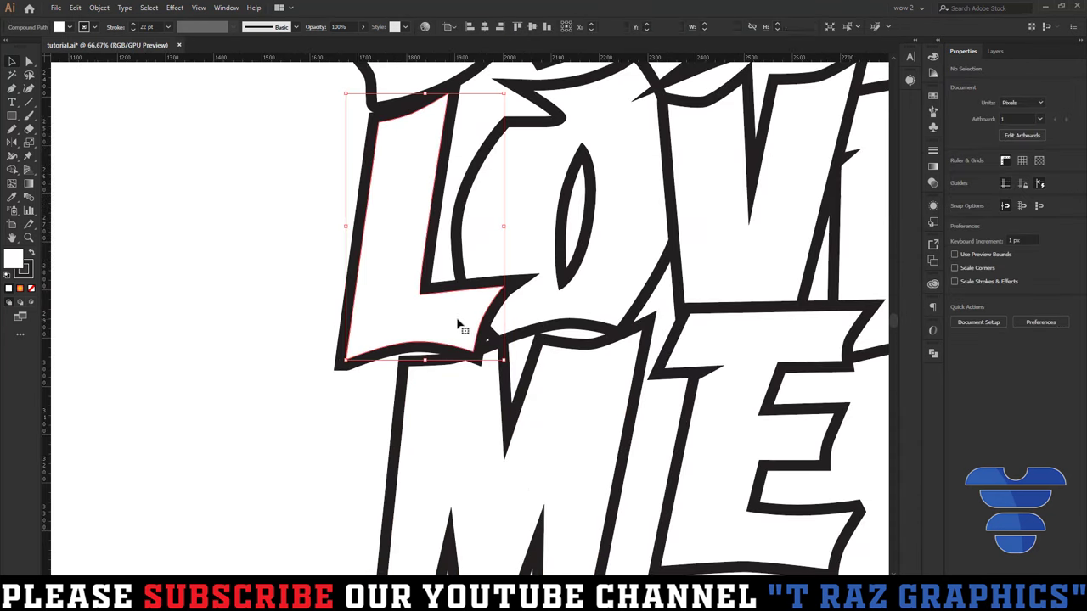
drag(483, 322, 489, 349)
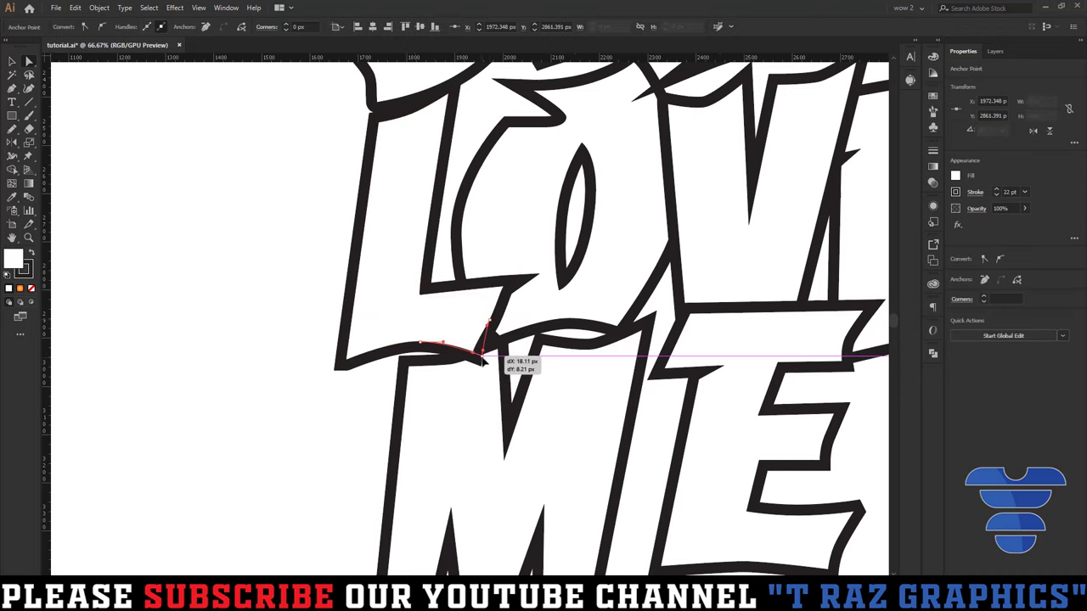
drag(477, 357, 487, 349)
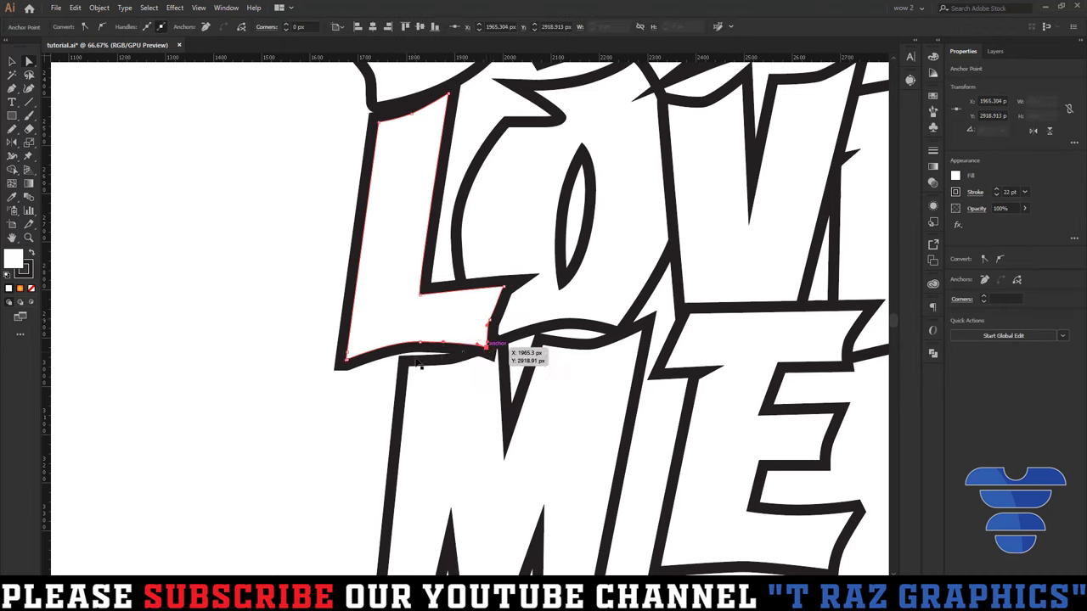
click(288, 371)
scroll(289, 371, down, 3)
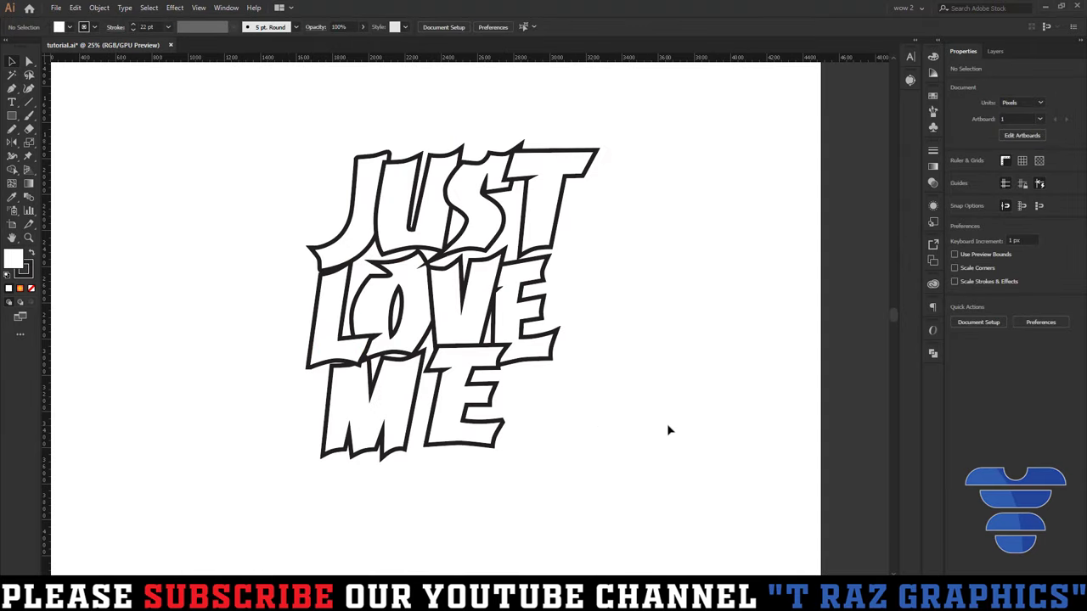
scroll(606, 414, left, 1)
Select all the JUST LOVE ME letters and apply a previewed horizontal shear for a slight slant.
click(361, 422)
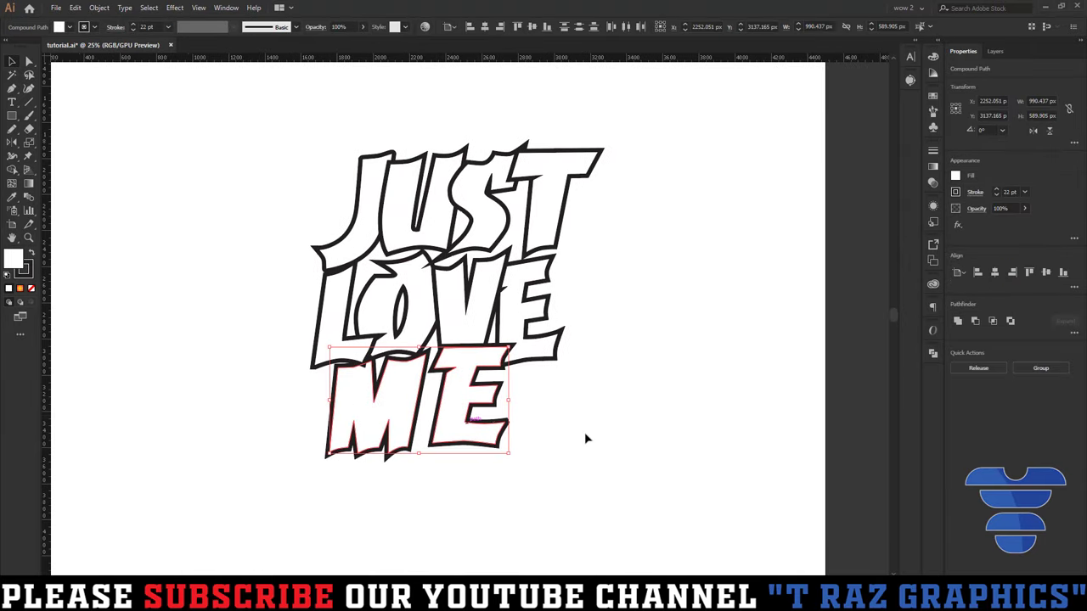
drag(595, 465, 285, 174)
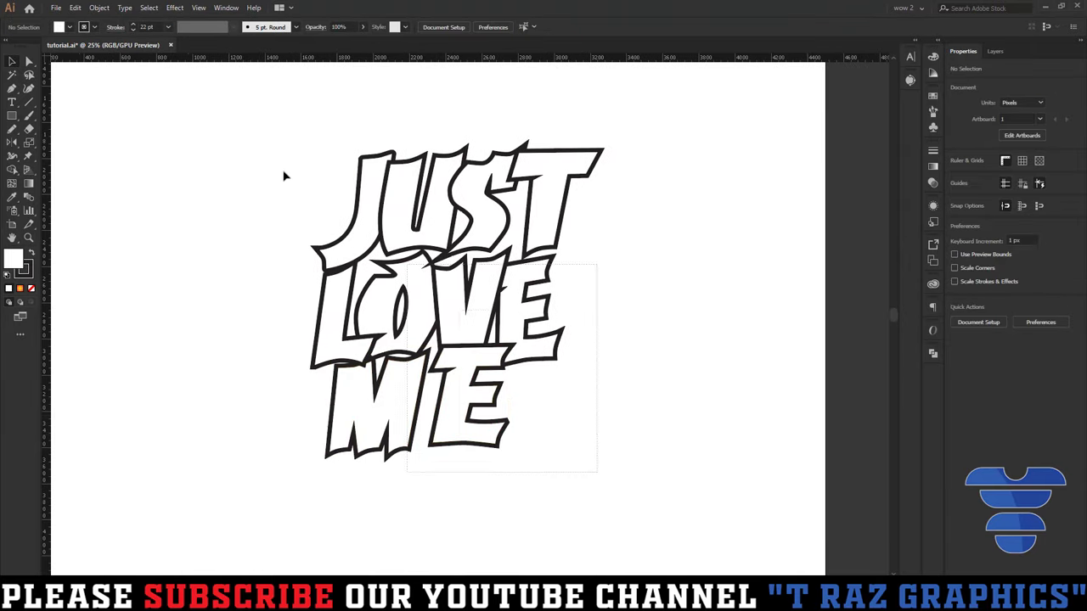
right_click(625, 214)
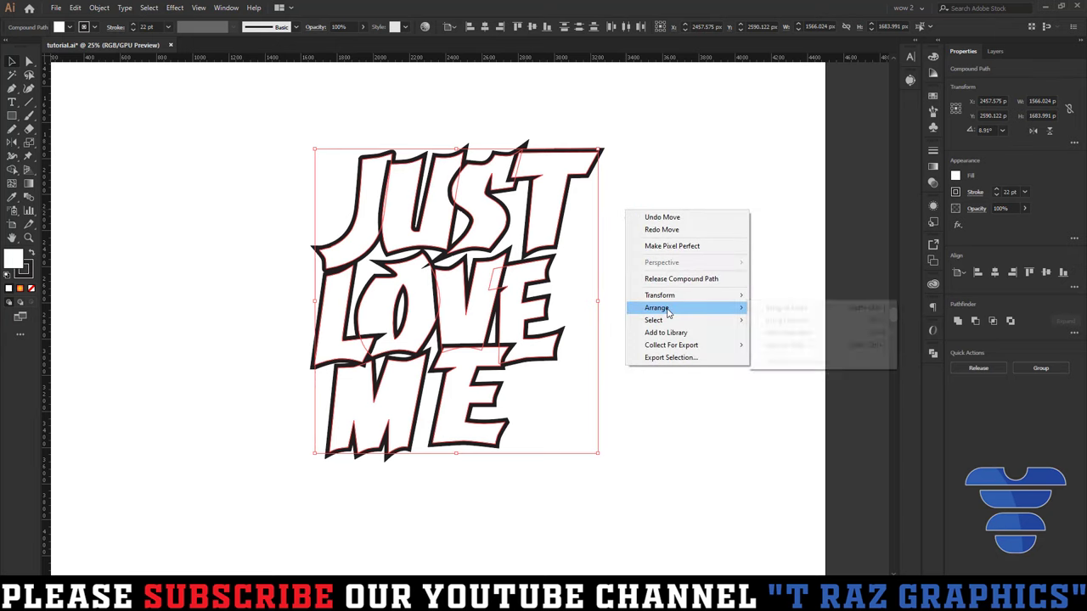
mouse_move(660, 295)
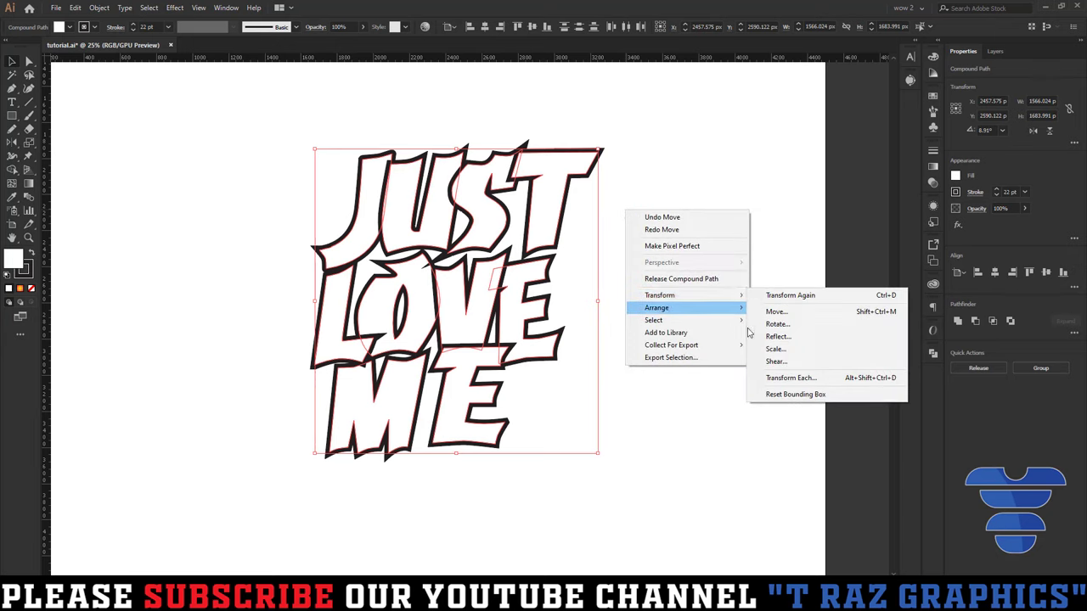
click(775, 361)
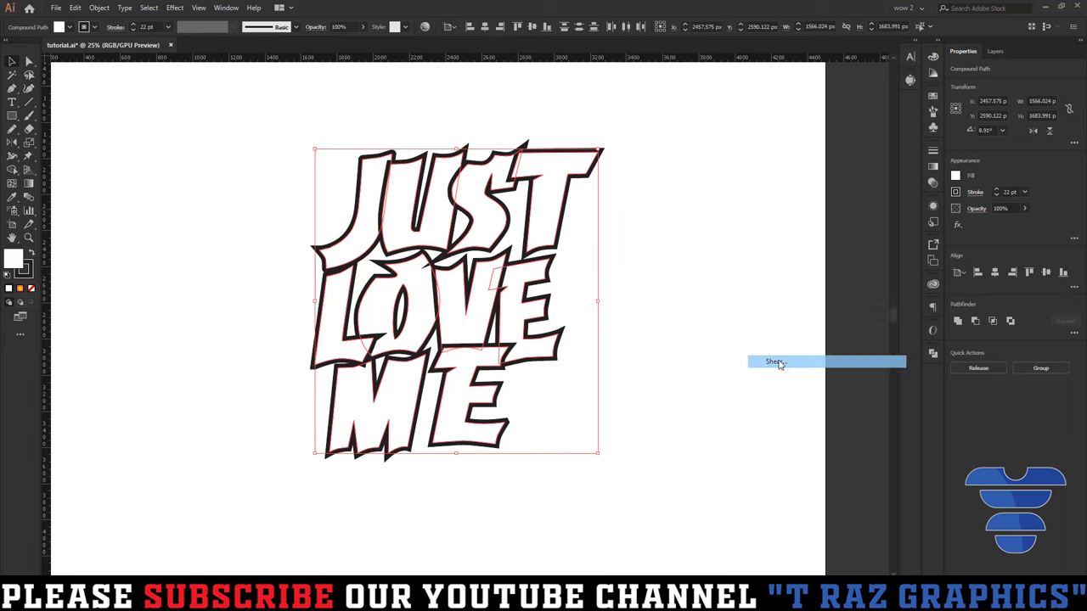
click(736, 375)
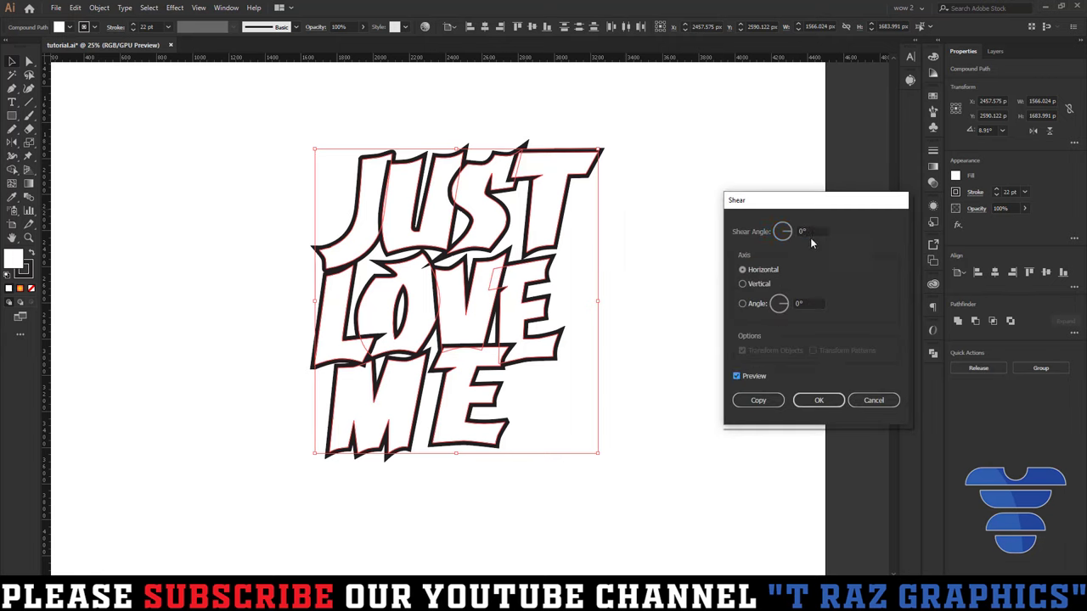
scroll(810, 231, down, 5)
scroll(810, 229, up, 2)
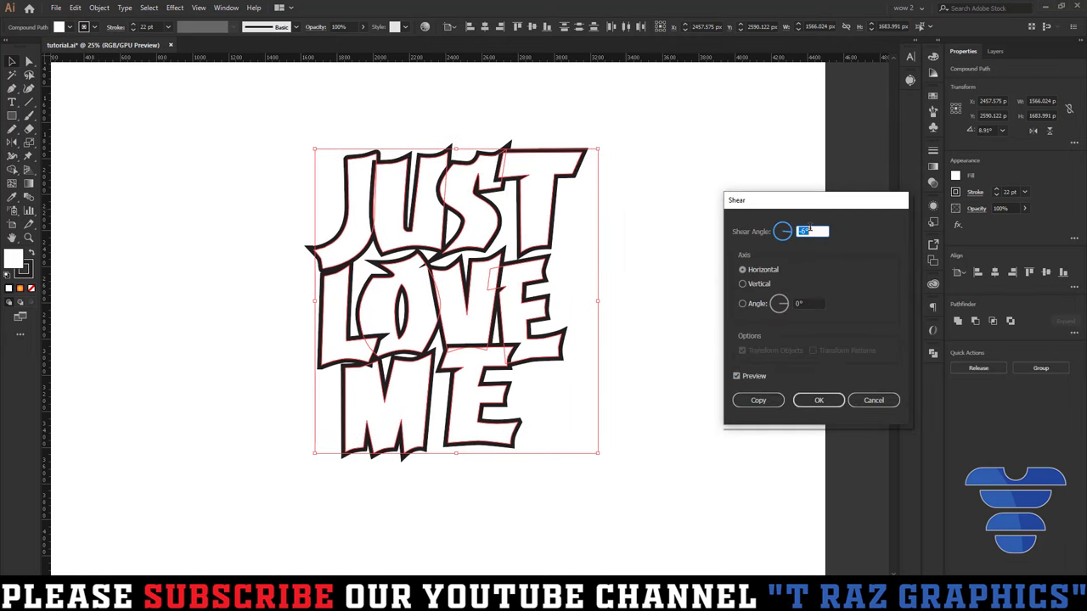
scroll(810, 229, down, 1)
scroll(810, 230, down, 1)
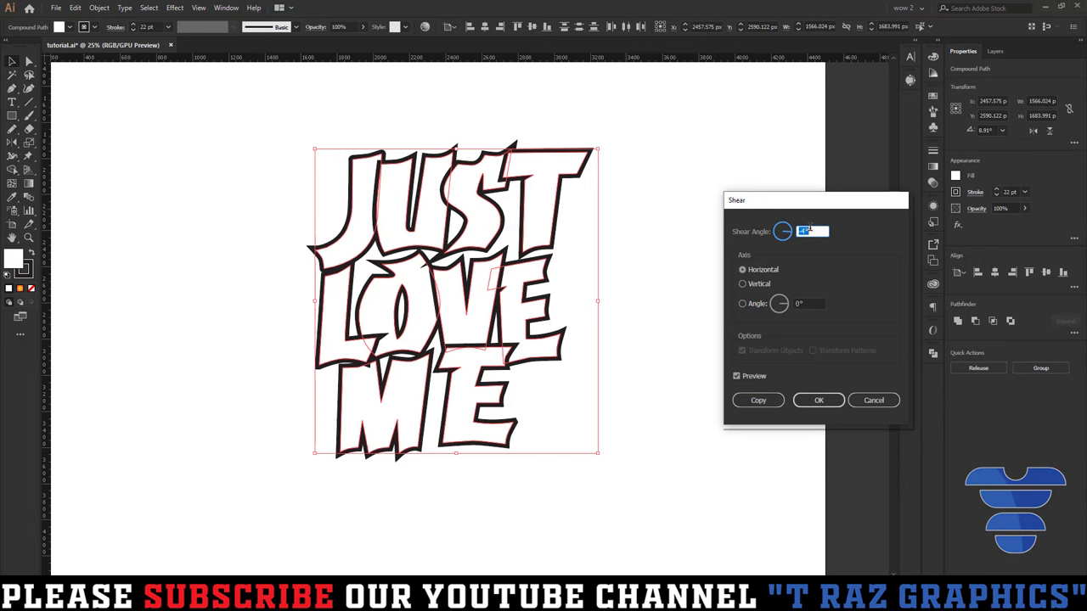
scroll(810, 229, down, 1)
scroll(810, 229, down, 1)
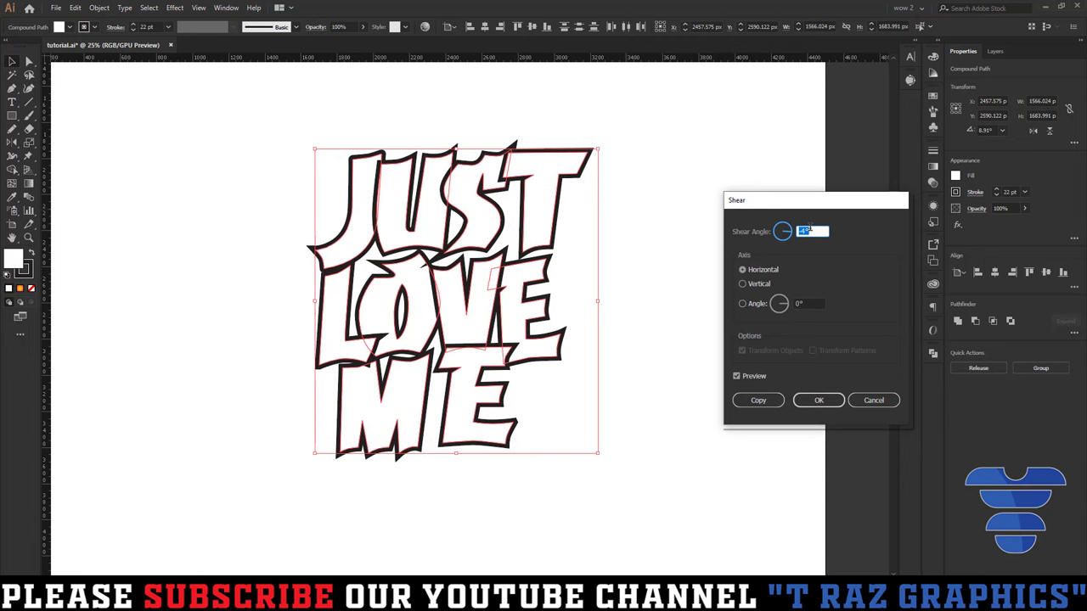
click(813, 400)
click(202, 82)
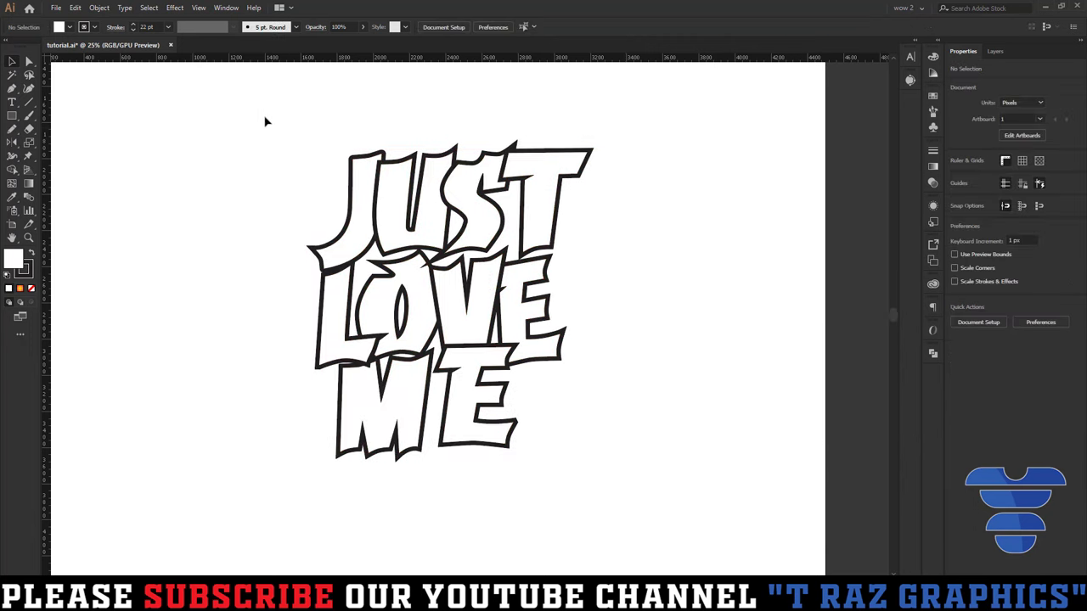
Check the stroke options for the whole lettering and for the S of JUST.
drag(265, 122, 462, 360)
click(114, 28)
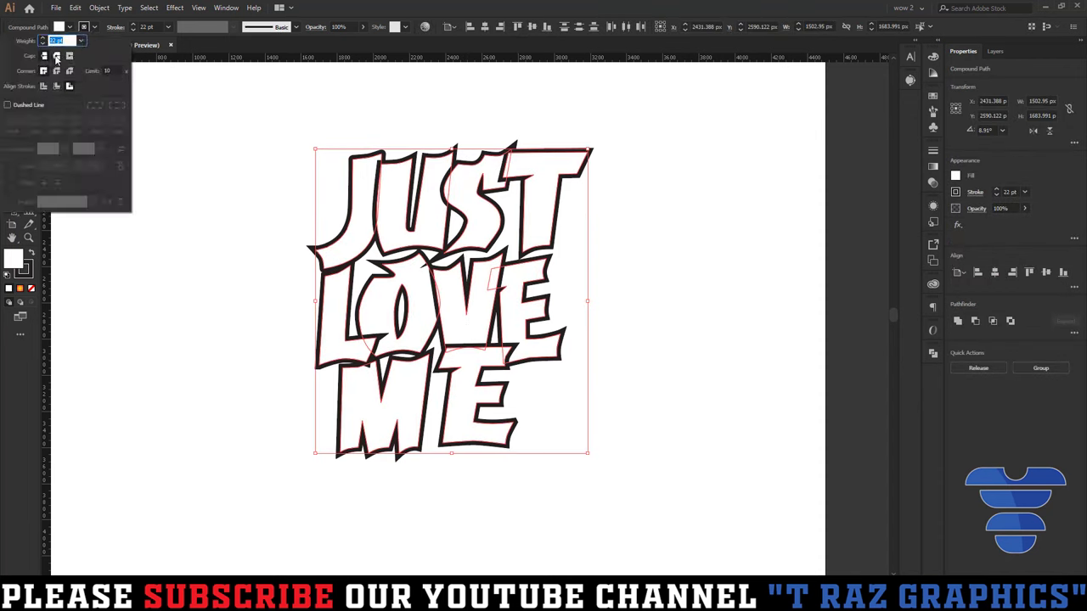
click(202, 92)
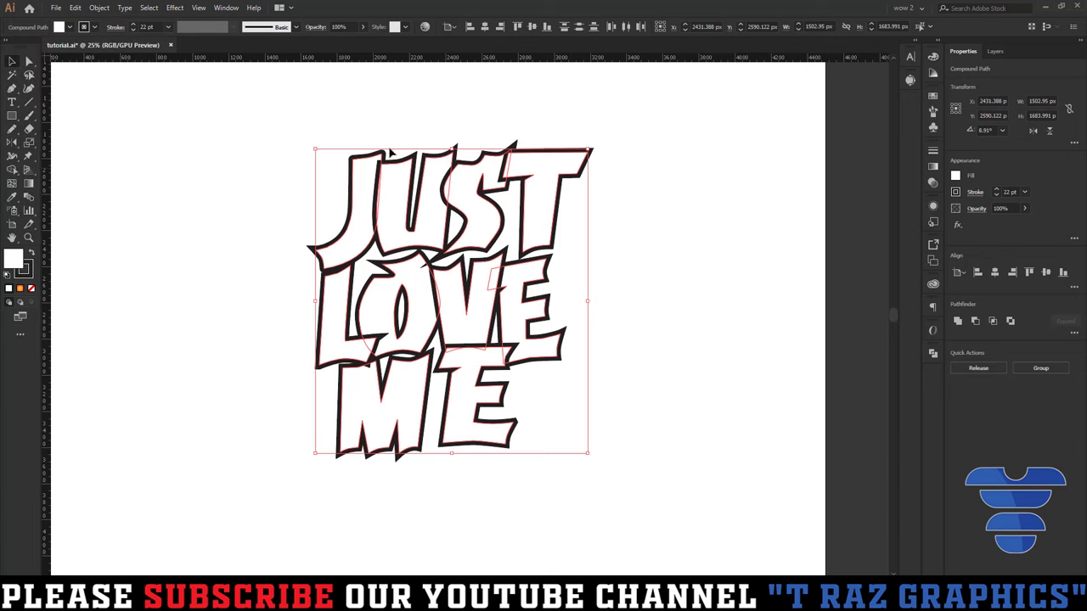
click(603, 149)
scroll(497, 151, up, 5)
click(485, 197)
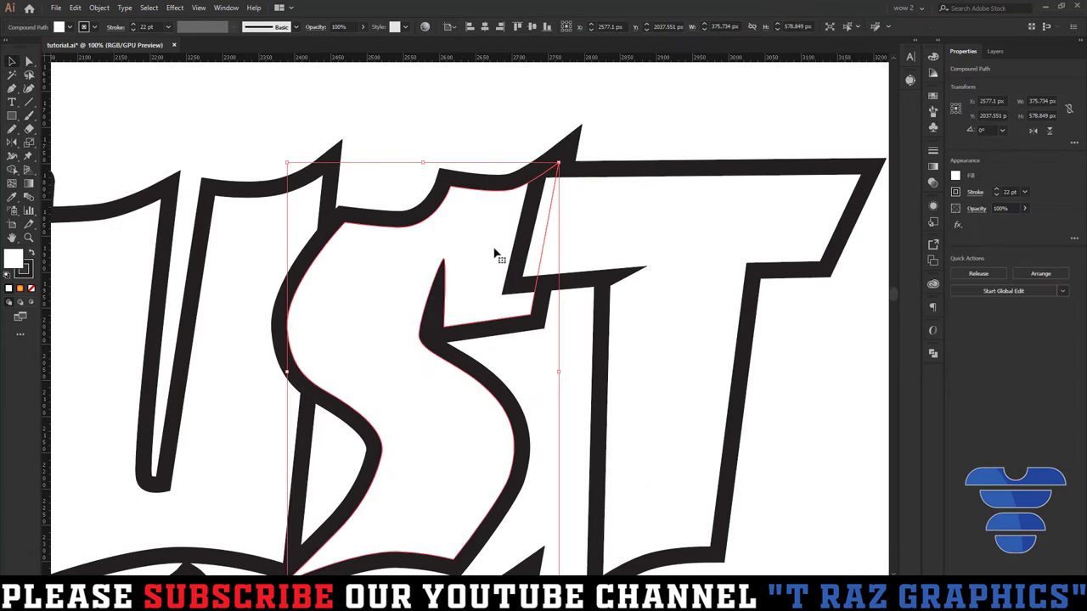
click(114, 28)
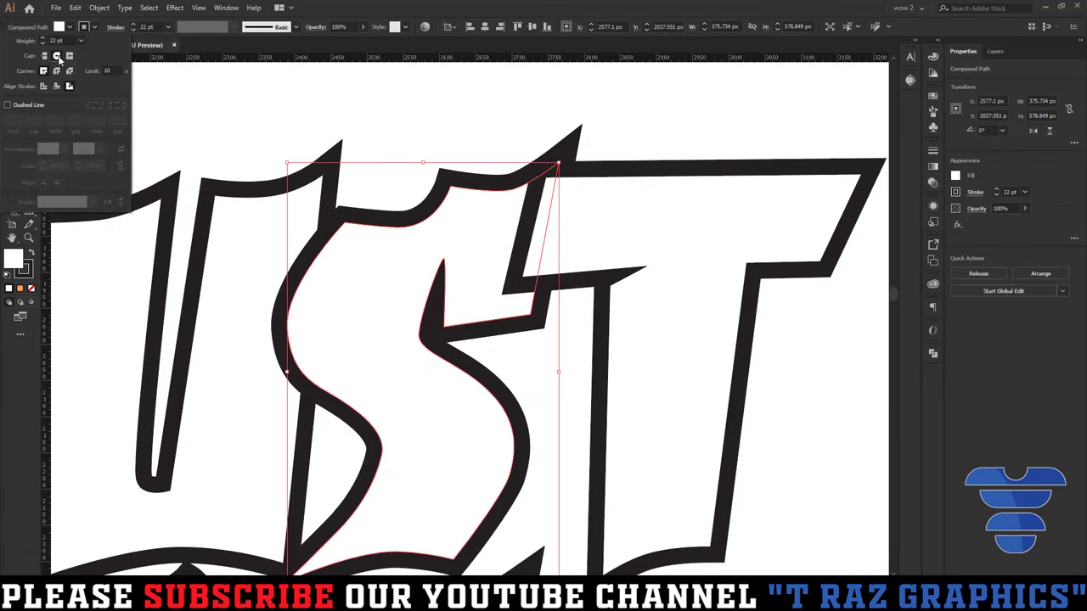
click(427, 82)
Select all the lettering and set its outline corners to Round Join.
key(ctrl+0)
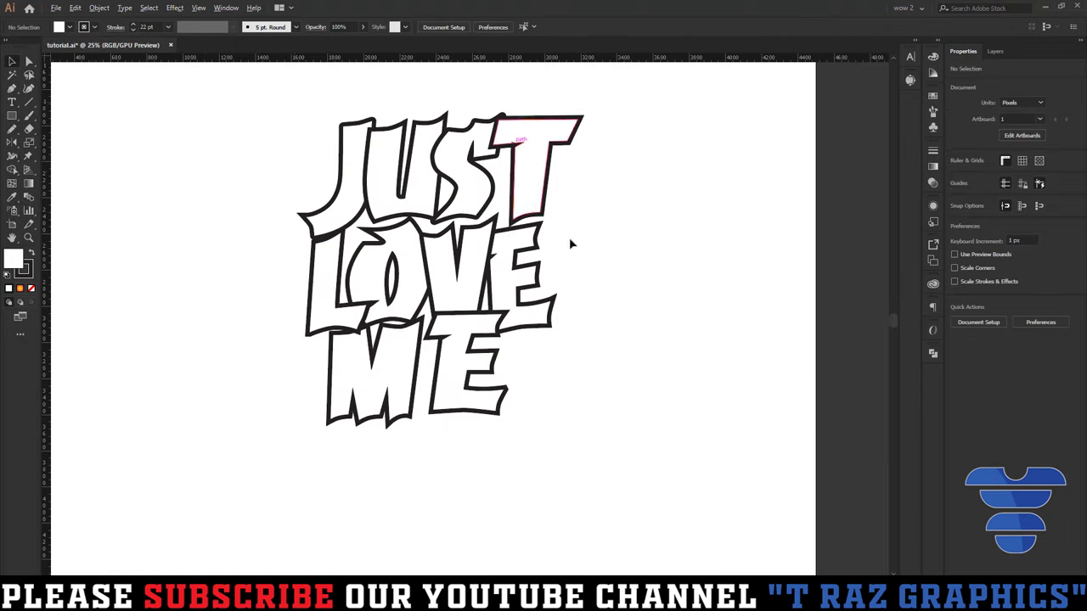
key(ctrl+a)
click(114, 28)
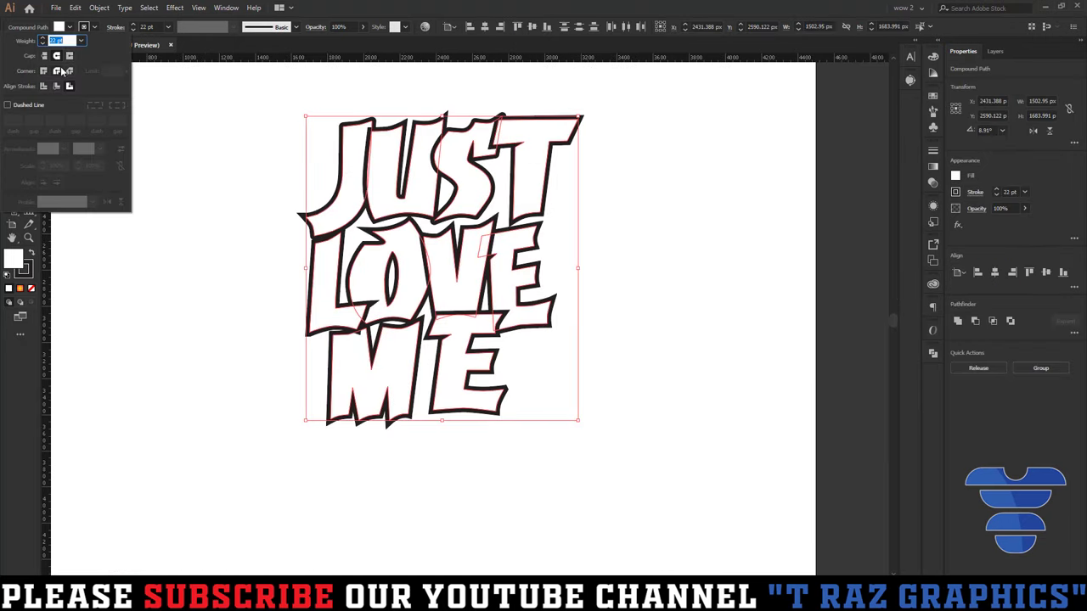
click(660, 260)
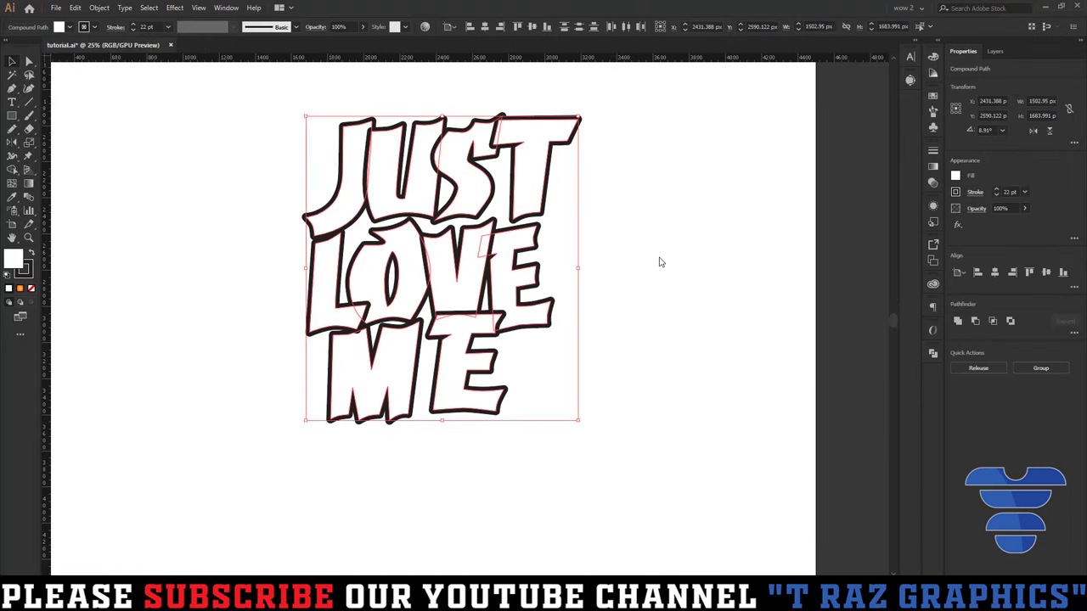
click(640, 276)
Raise the V and E of LOVE and nudge the O left to tighten LOVE.
scroll(565, 323, up, 1)
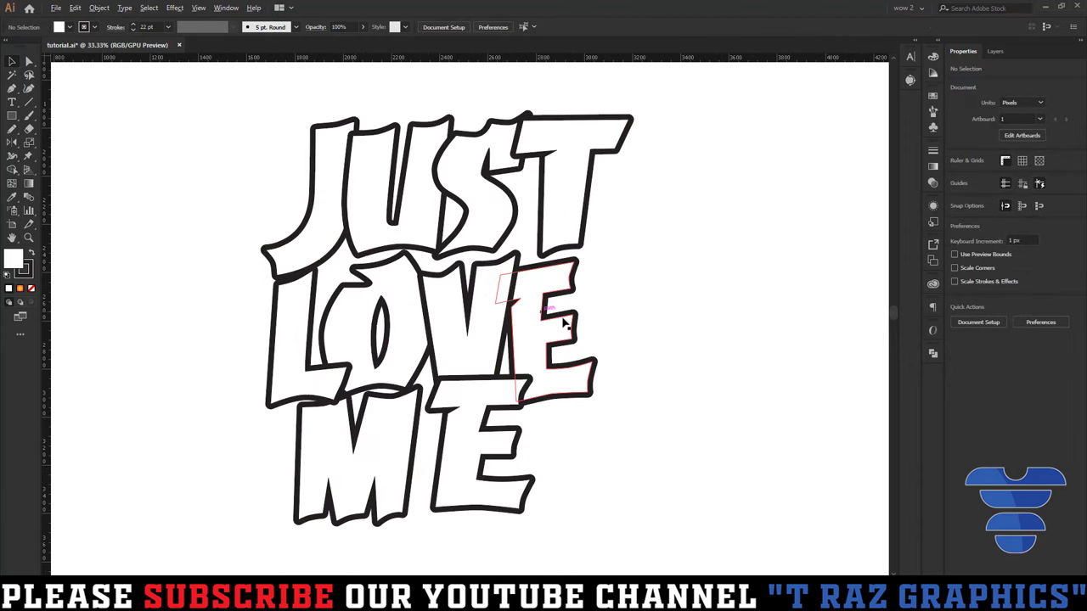
scroll(493, 320, up, 2)
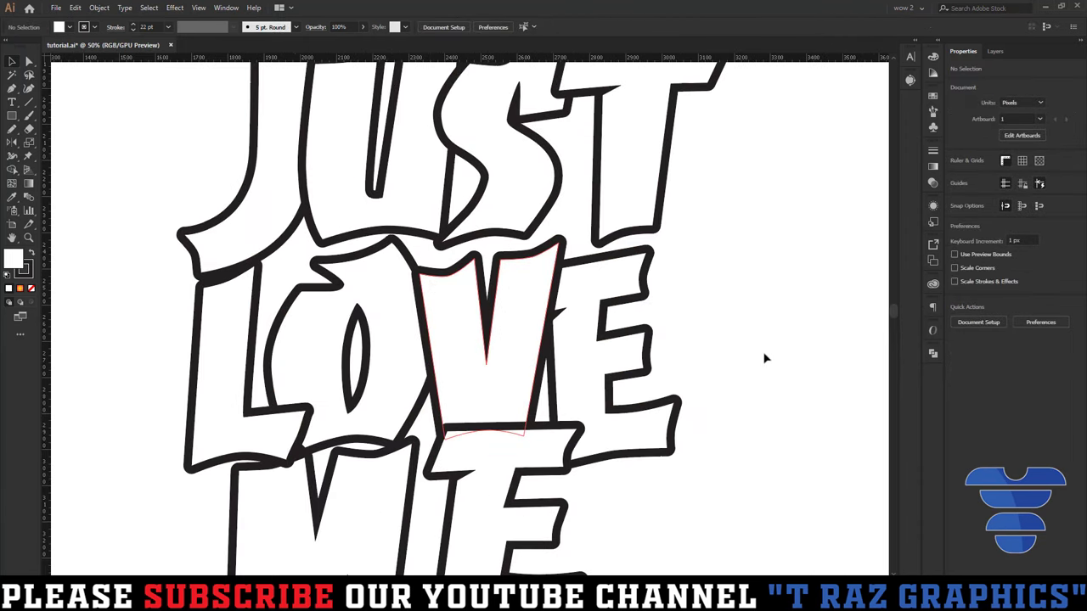
drag(489, 323, 489, 291)
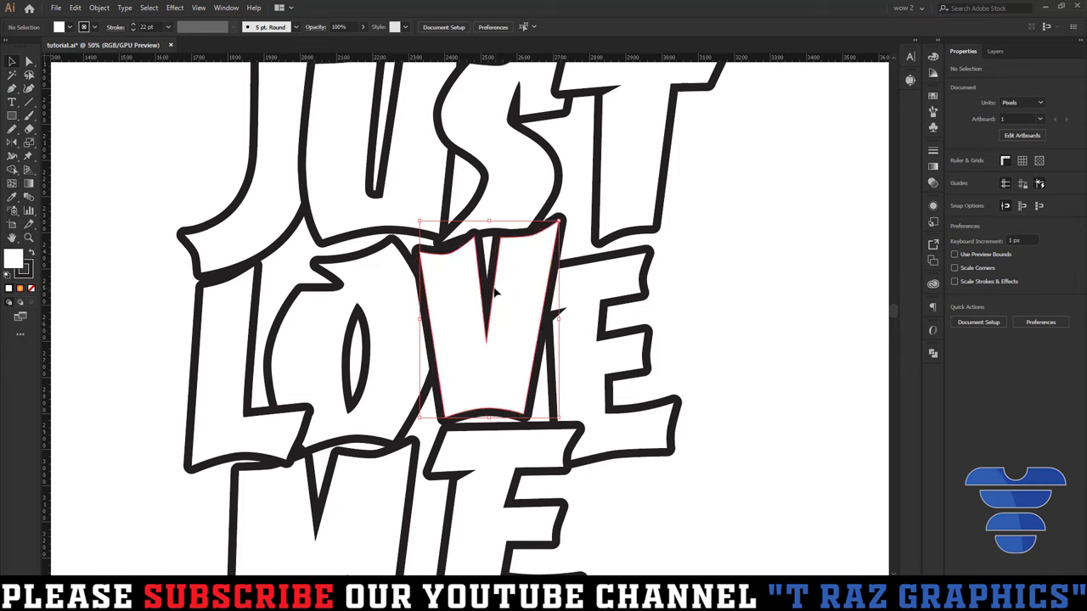
drag(490, 290, 501, 293)
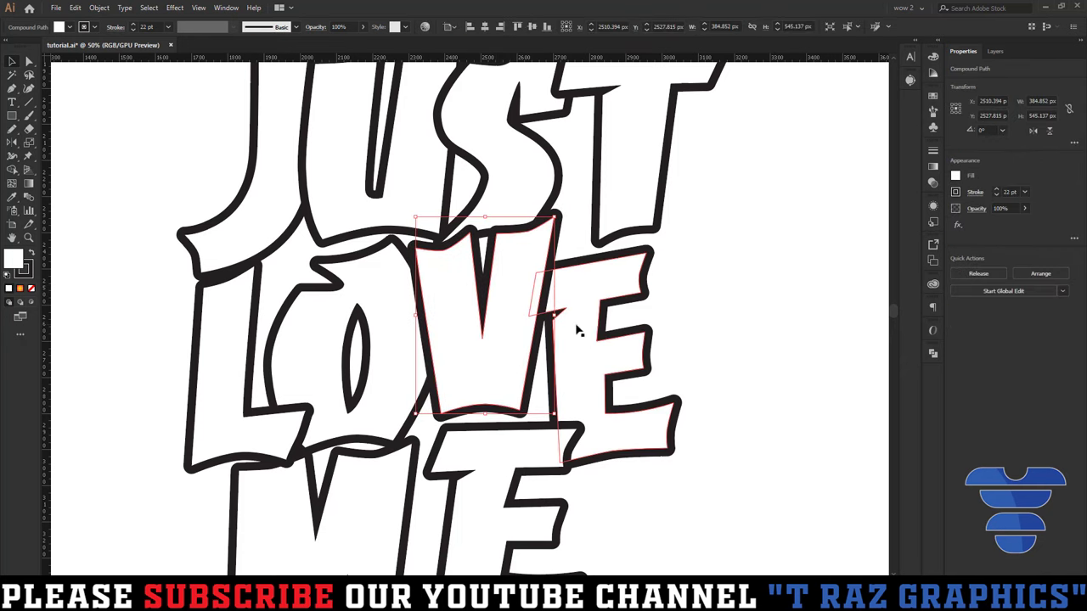
drag(577, 324, 576, 294)
click(732, 340)
drag(383, 323, 373, 320)
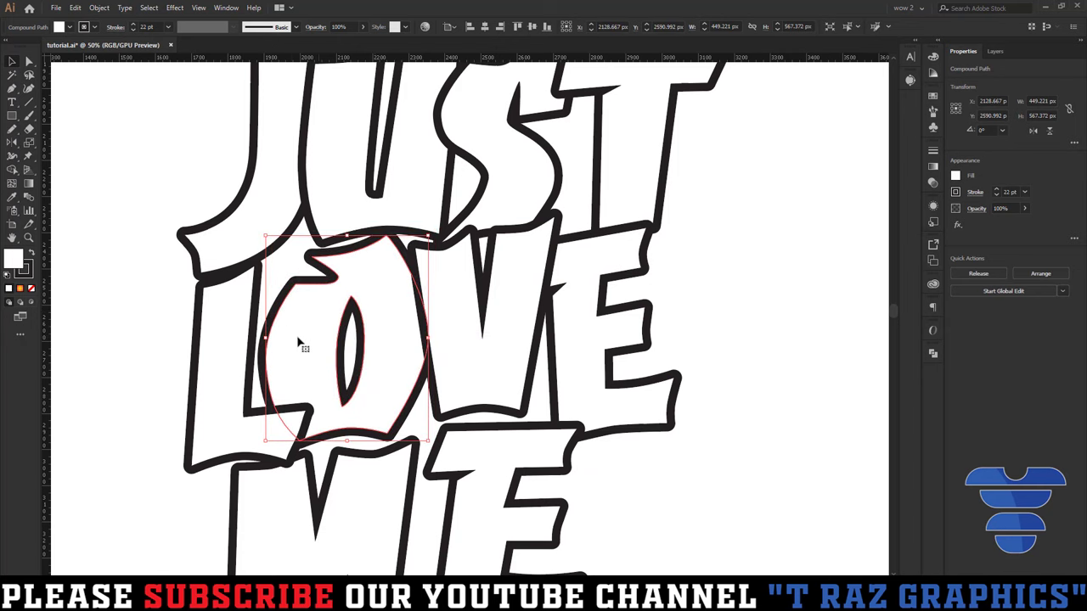
click(248, 314)
Move the M and E of ME up closer beneath LOVE.
scroll(248, 312, down, 1)
drag(332, 461, 363, 473)
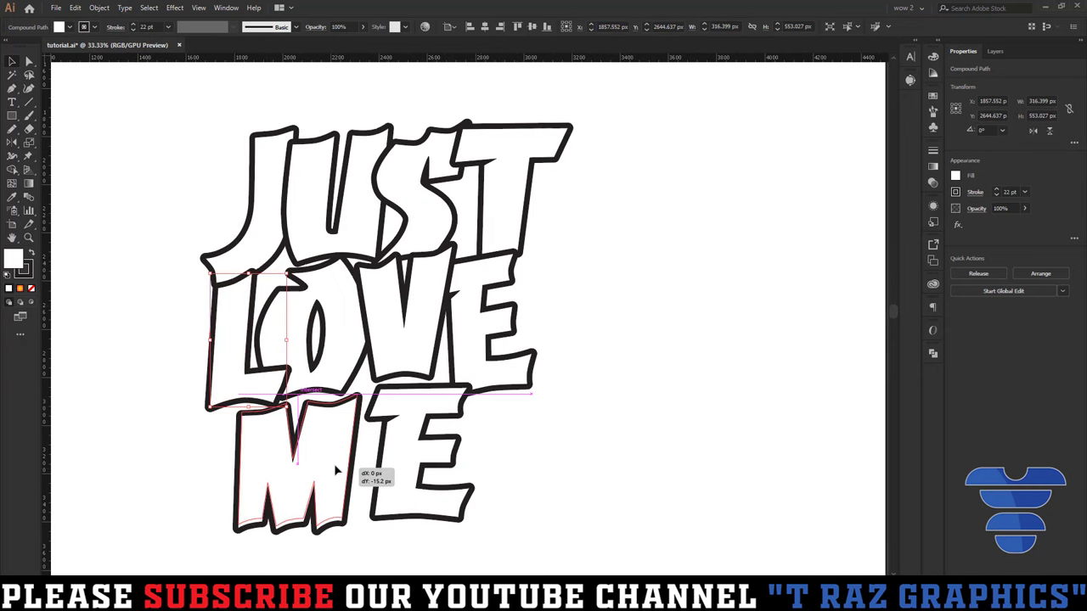
click(473, 489)
drag(473, 488, 463, 480)
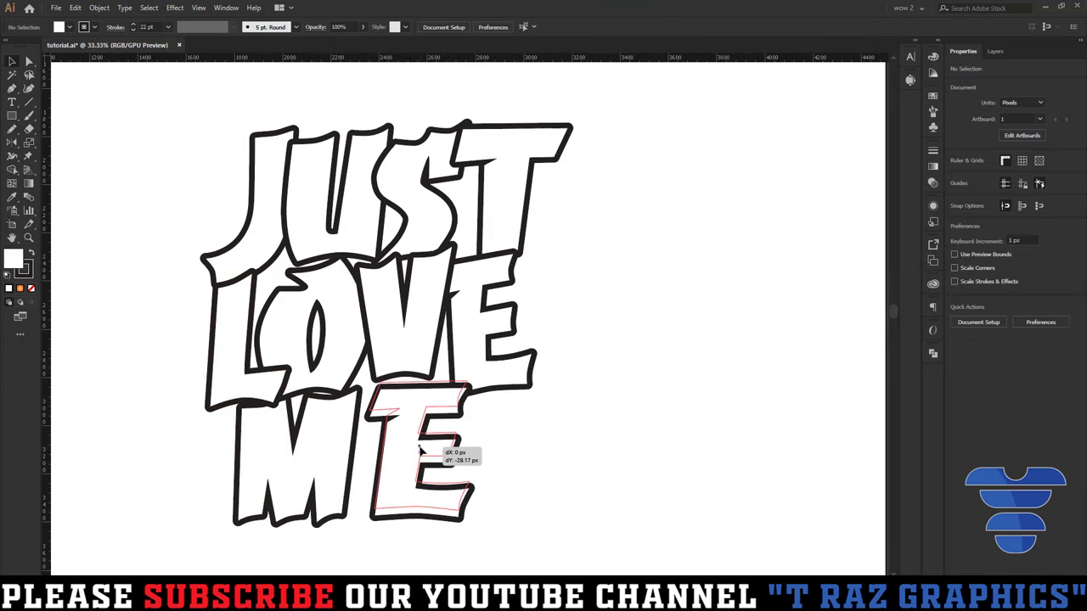
click(544, 462)
scroll(568, 482, down, 2)
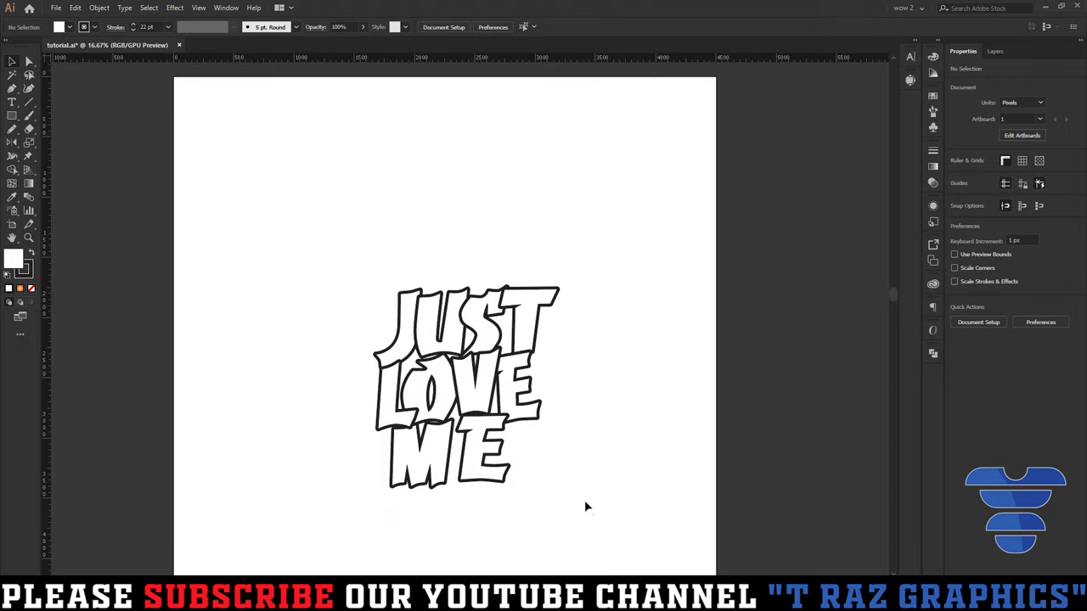
Group all the JUST LOVE ME letters into one unit.
drag(516, 439, 291, 269)
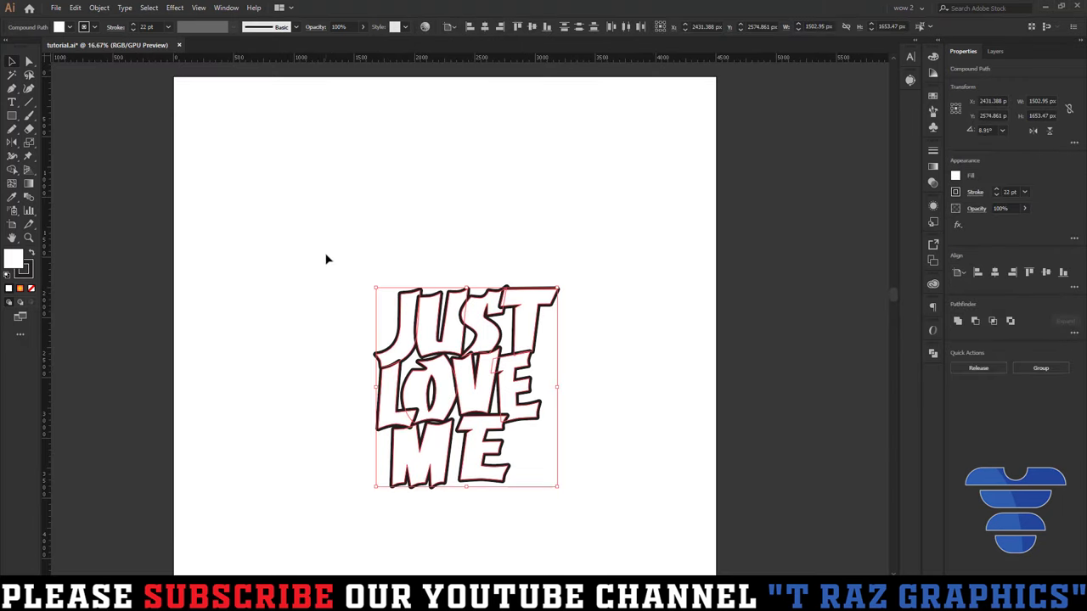
key(ctrl+g)
click(672, 376)
scroll(509, 468, up, 2)
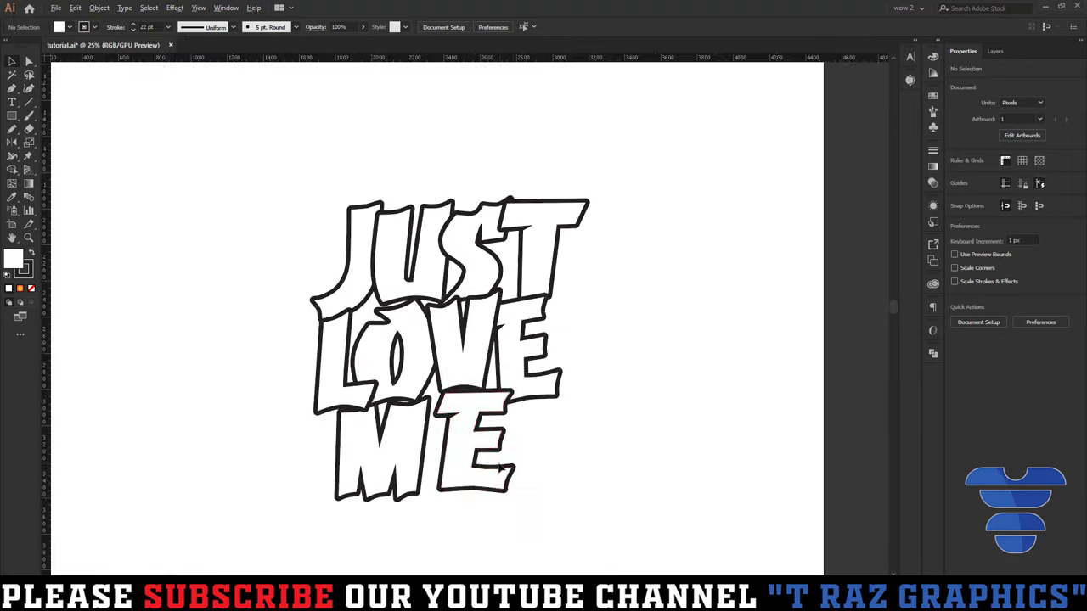
Enter the lettering group and shift the E of ME slightly right.
click(476, 458)
double_click(476, 458)
scroll(449, 444, up, 1)
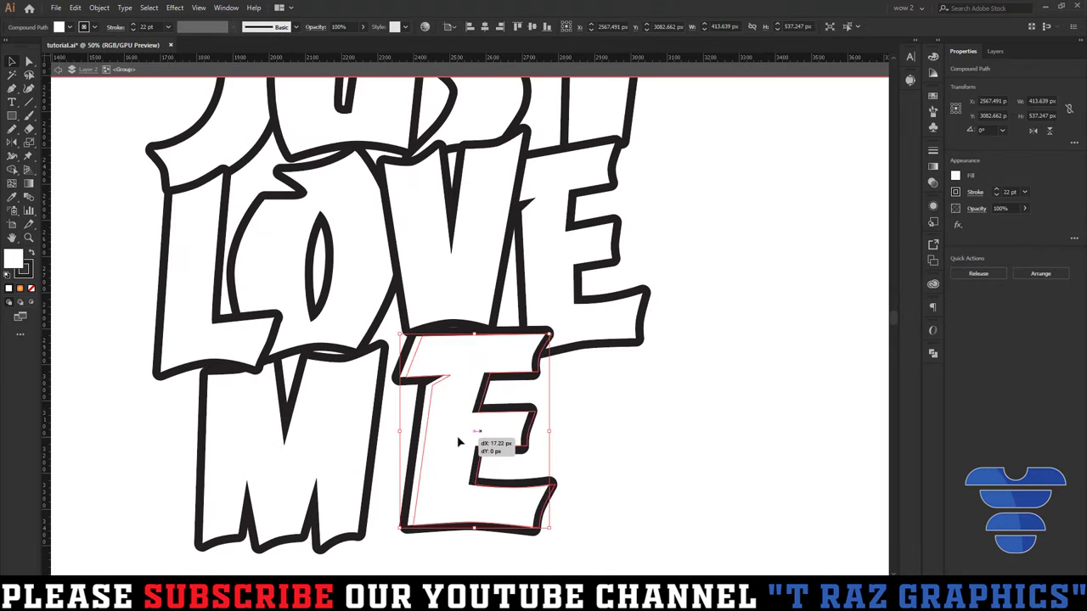
mouse_move(461, 441)
mouse_down()
mouse_move(447, 446)
mouse_move(466, 439)
mouse_up()
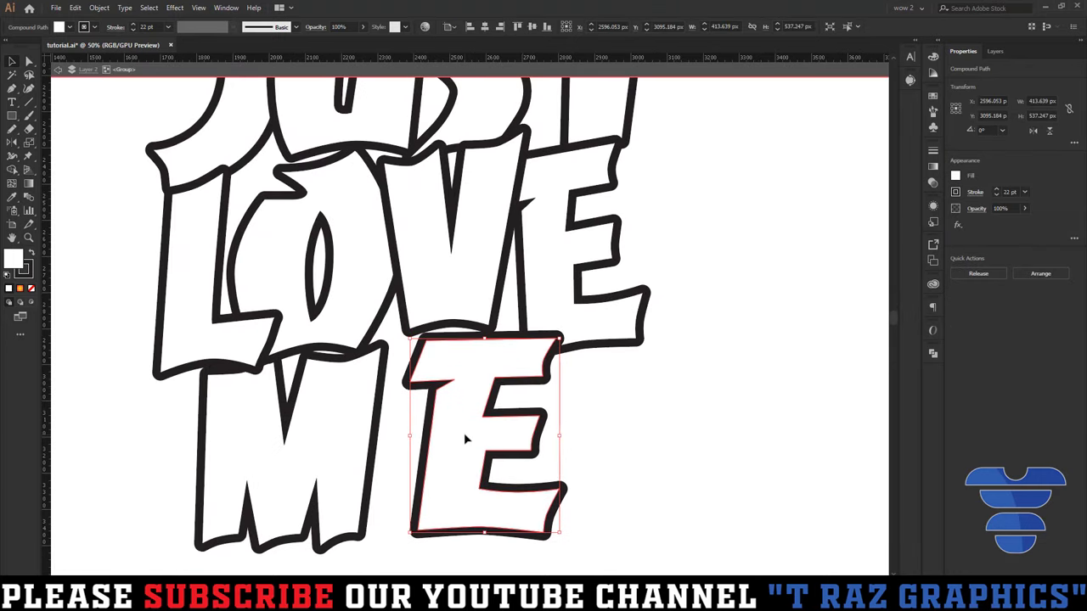
Widen the M of ME to about 547 px and move it right.
click(347, 472)
mouse_move(383, 449)
mouse_down()
mouse_move(401, 449)
mouse_move(379, 441)
mouse_up()
click(647, 459)
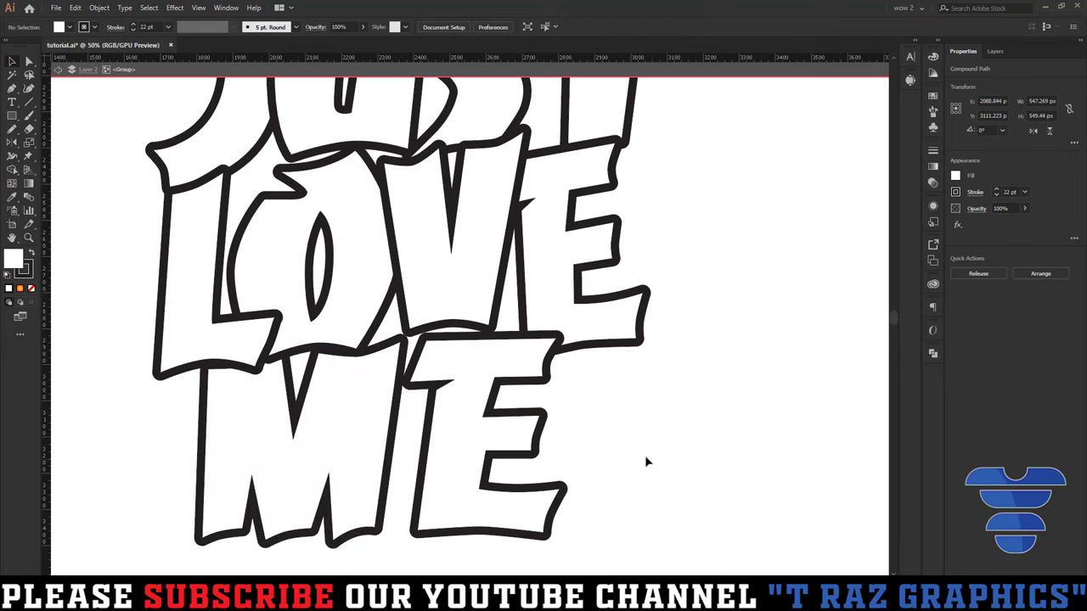
scroll(645, 458, down, 2)
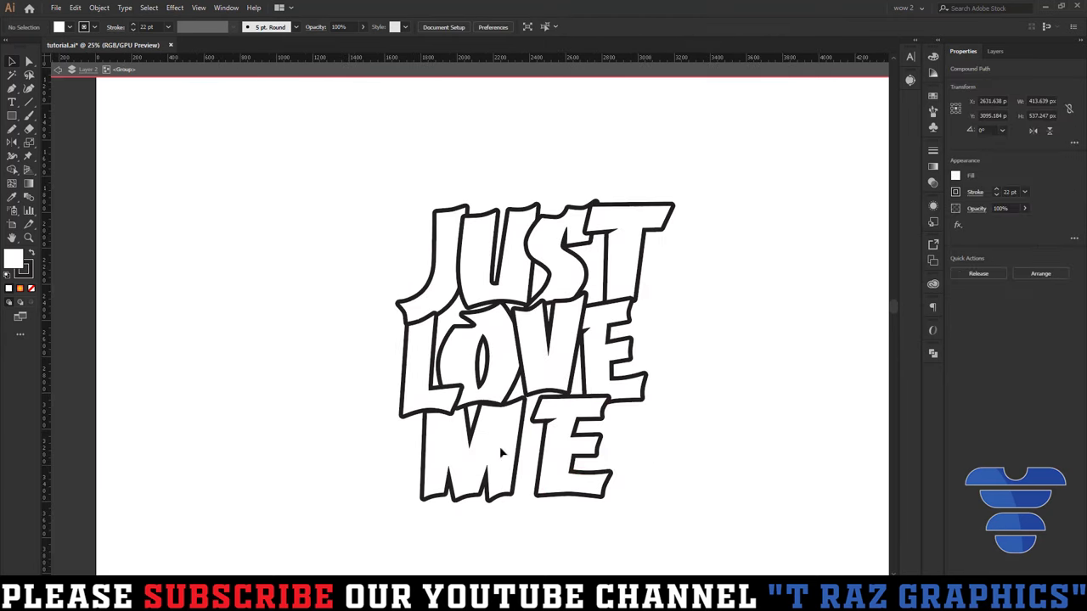
scroll(516, 449, up, 2)
drag(518, 450, 534, 451)
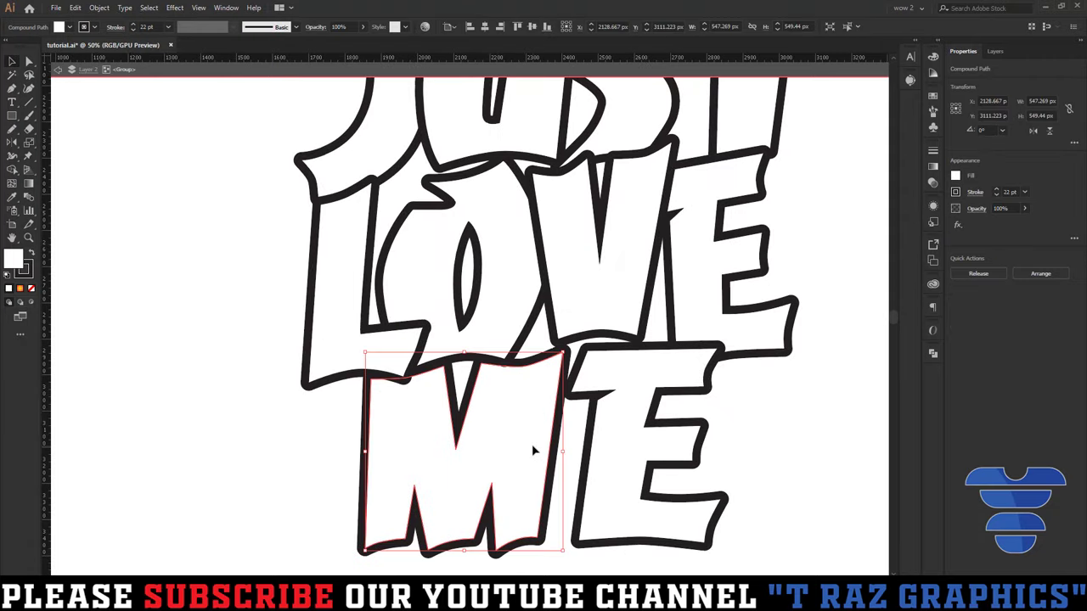
scroll(534, 450, down, 2)
click(767, 477)
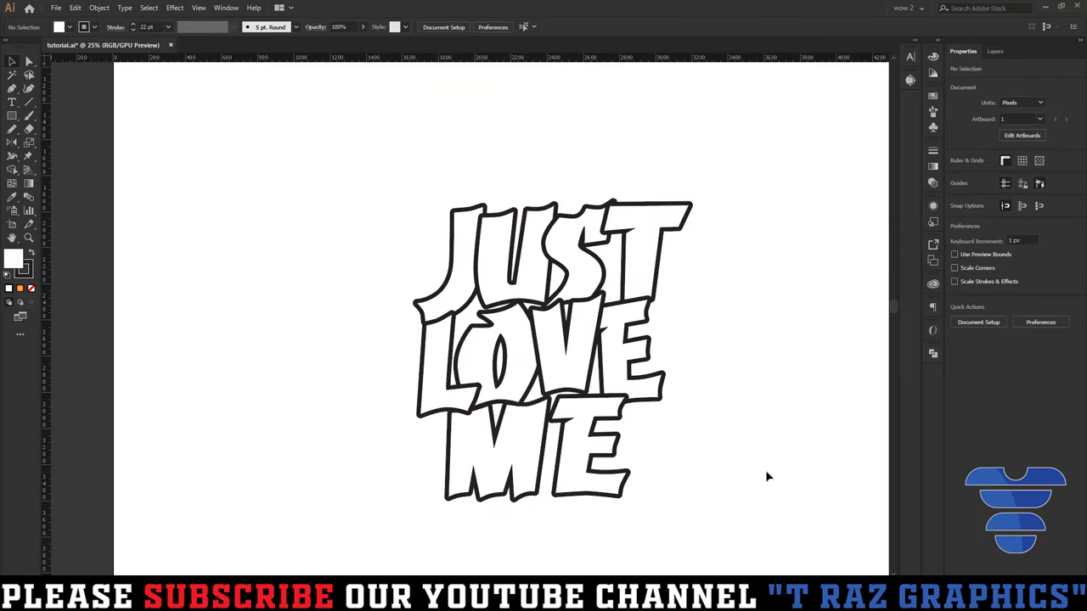
scroll(655, 439, down, 1)
scroll(609, 439, down, 1)
drag(609, 441, 456, 307)
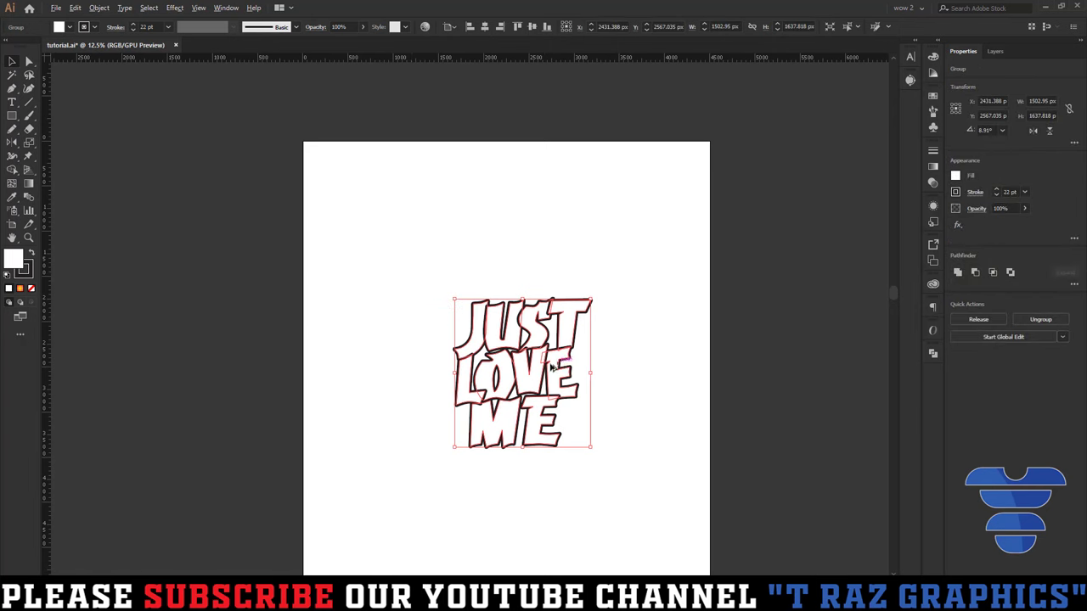
Alt-drag a spare copy of the lettering beside the artboard.
drag(552, 366, 235, 367)
click(592, 425)
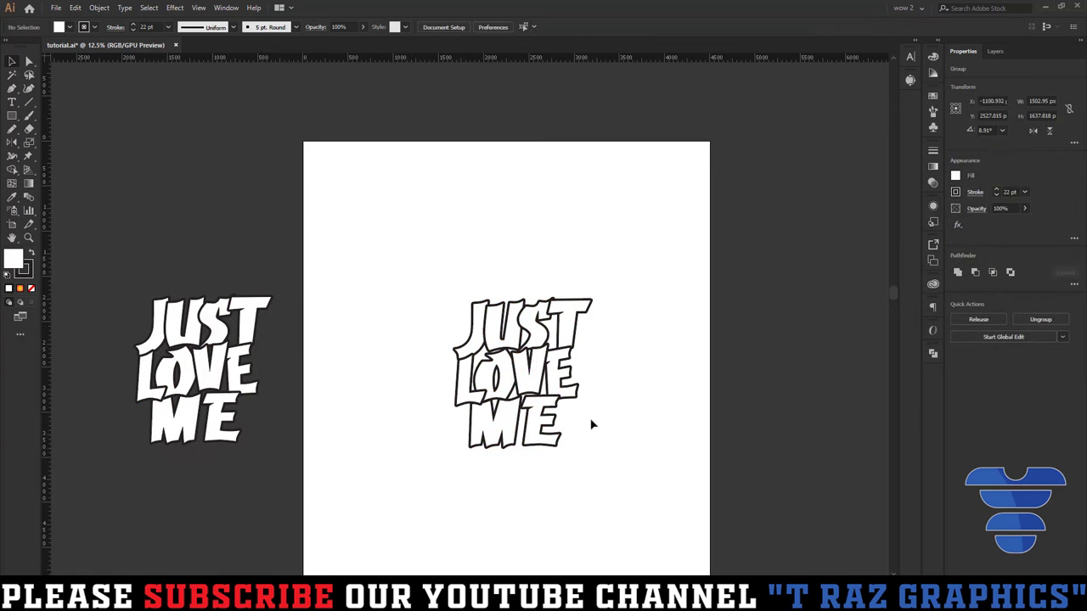
scroll(591, 425, up, 2)
Expand the original lettering's appearance so its outlines become filled shapes.
drag(585, 439, 218, 159)
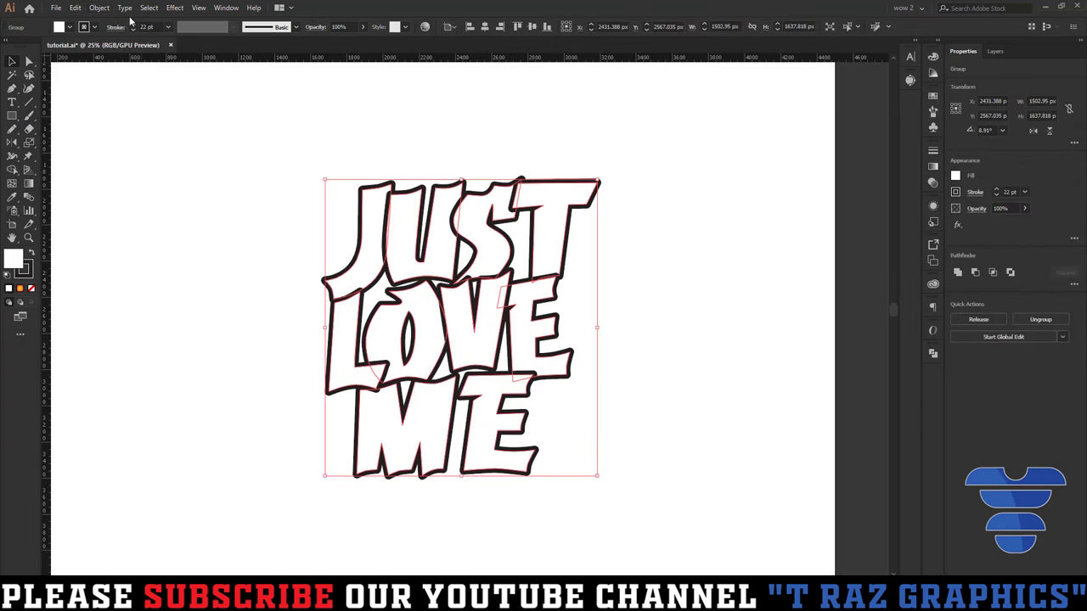
click(100, 8)
click(128, 140)
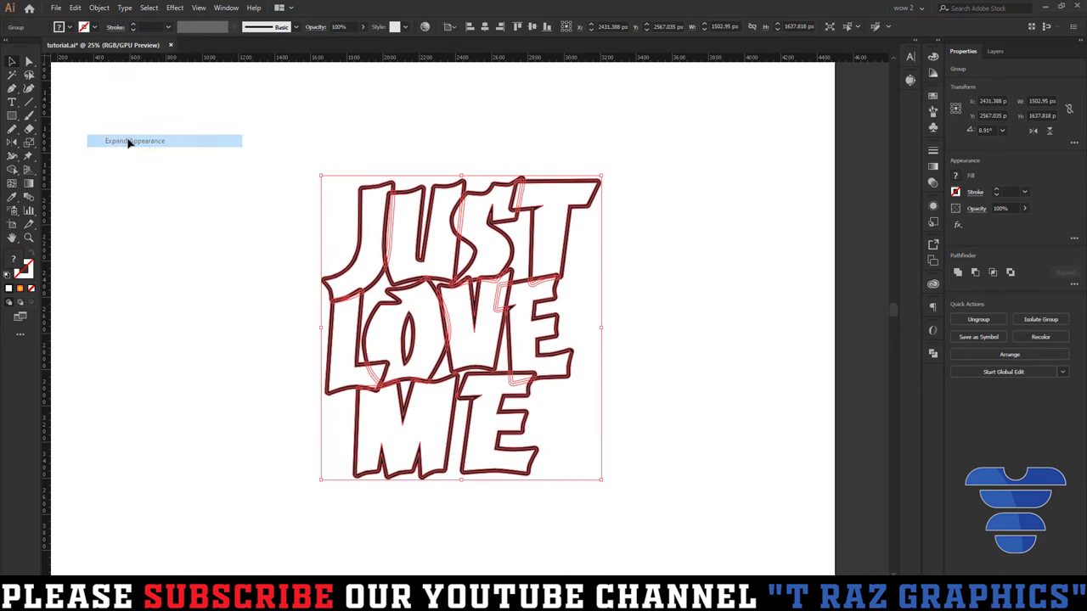
click(696, 386)
scroll(606, 354, up, 2)
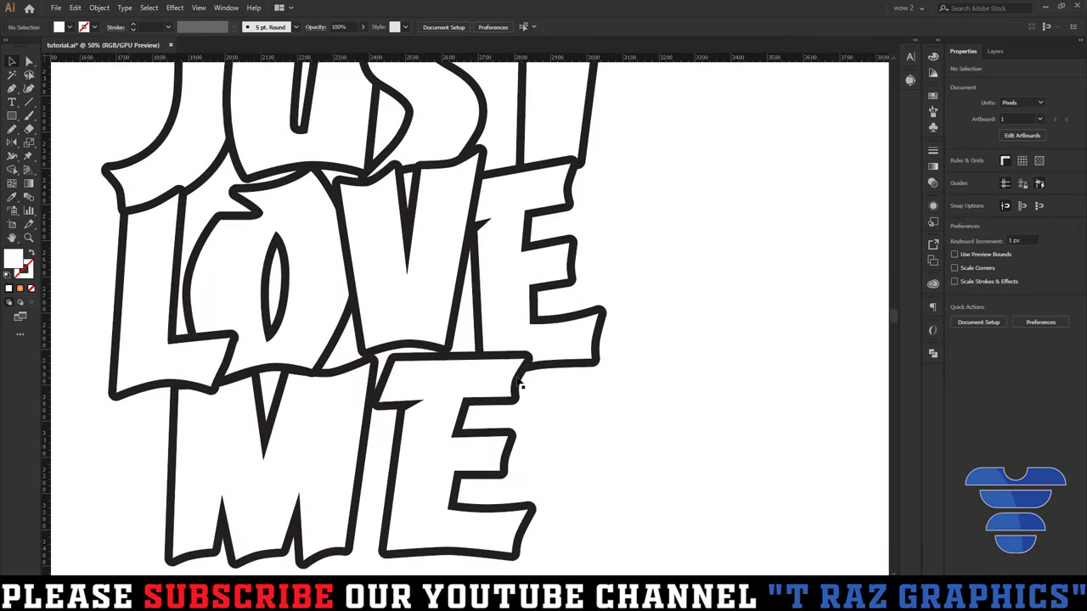
Raise the outline anchor at the LOVE/ME junction to smooth the outline.
scroll(634, 414, up, 3)
scroll(635, 413, down, 3)
scroll(664, 385, up, 1)
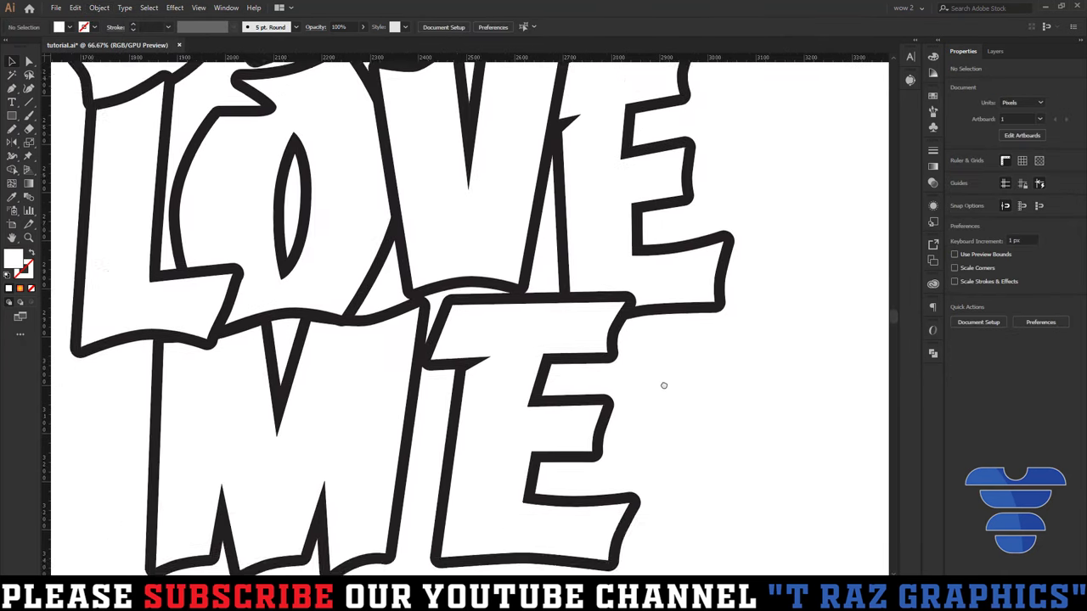
scroll(664, 385, down, 1)
scroll(498, 332, down, 1)
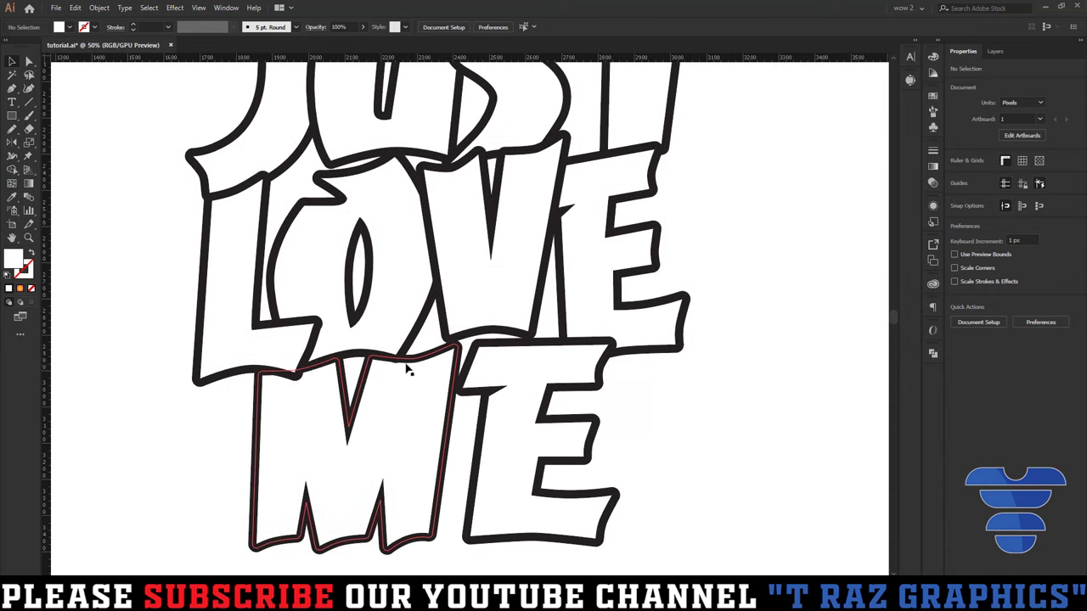
scroll(407, 370, up, 4)
click(395, 345)
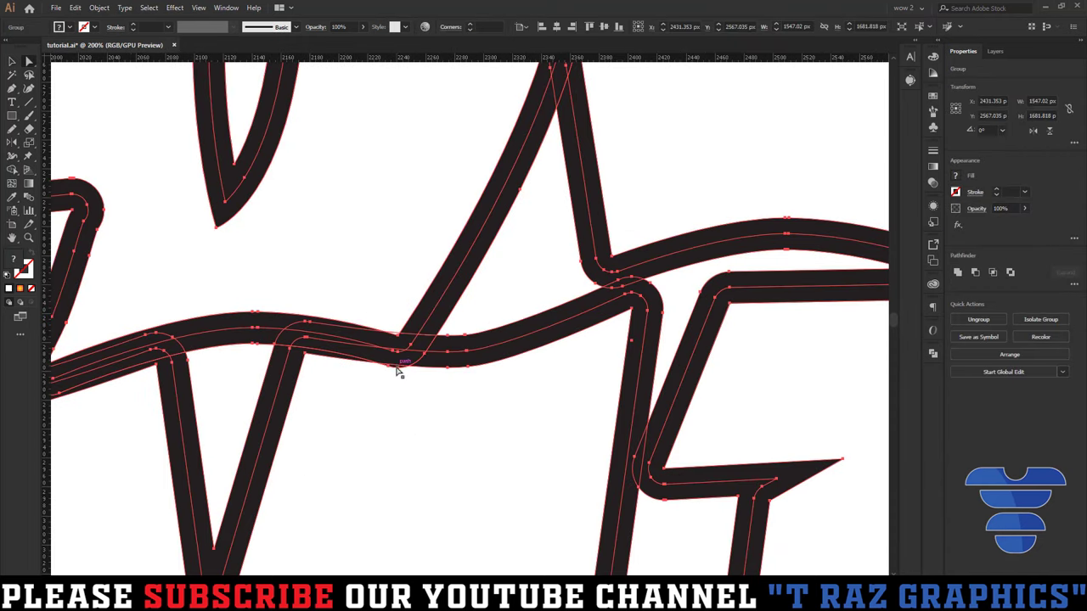
scroll(399, 369, up, 3)
key(a)
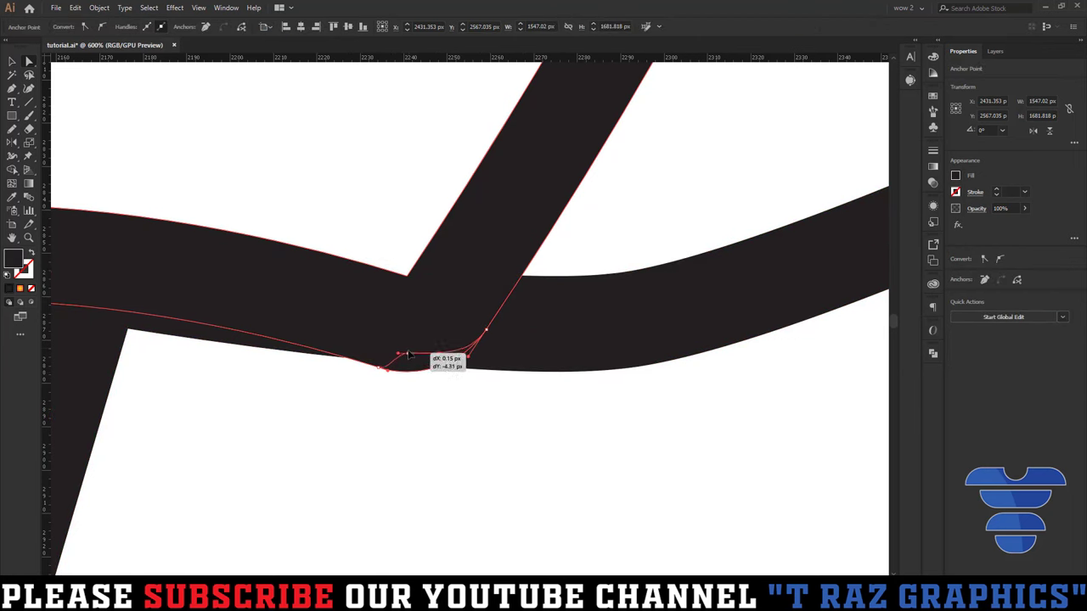
drag(380, 370, 379, 348)
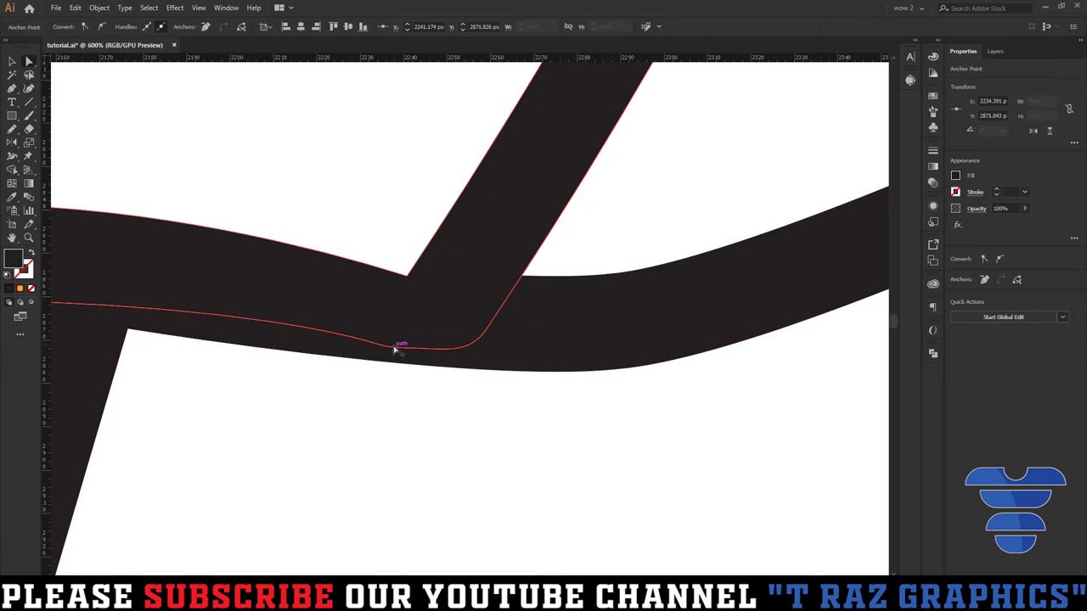
scroll(399, 349, down, 4)
key(v)
Pull the junction anchor near the V/S overlap down to reshape the stroke.
click(478, 279)
scroll(478, 278, down, 2)
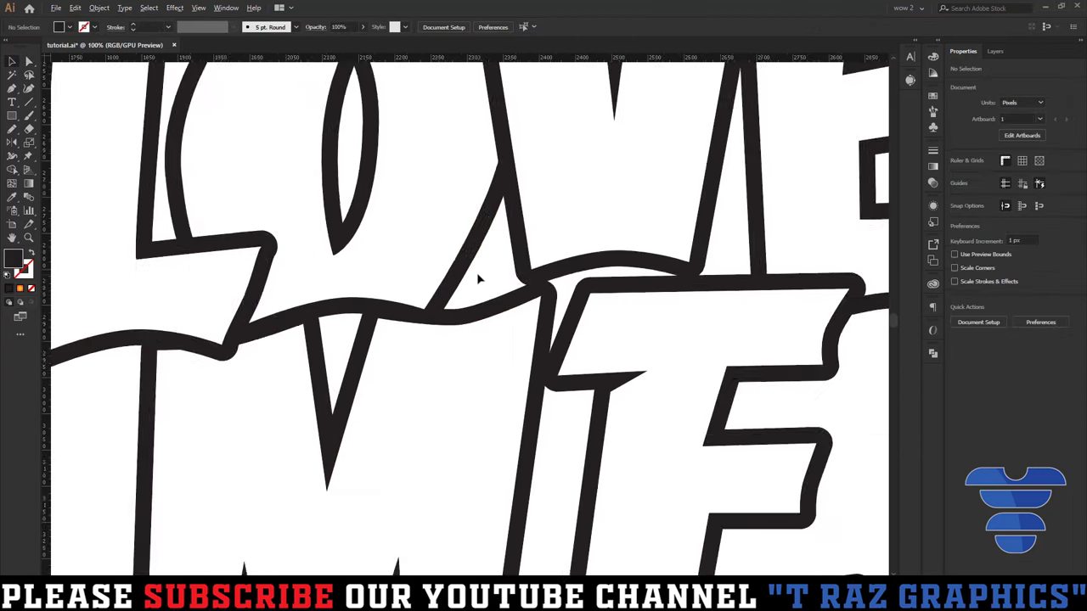
scroll(478, 279, down, 1)
scroll(497, 357, up, 1)
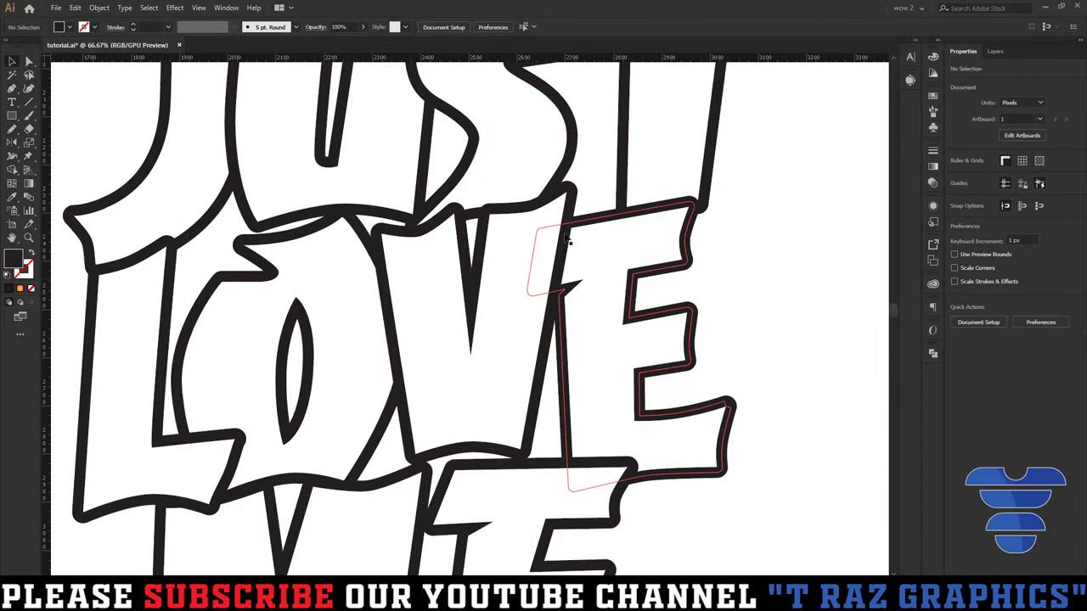
scroll(539, 279, up, 1)
scroll(475, 255, up, 1)
scroll(499, 299, up, 1)
scroll(499, 299, up, 1)
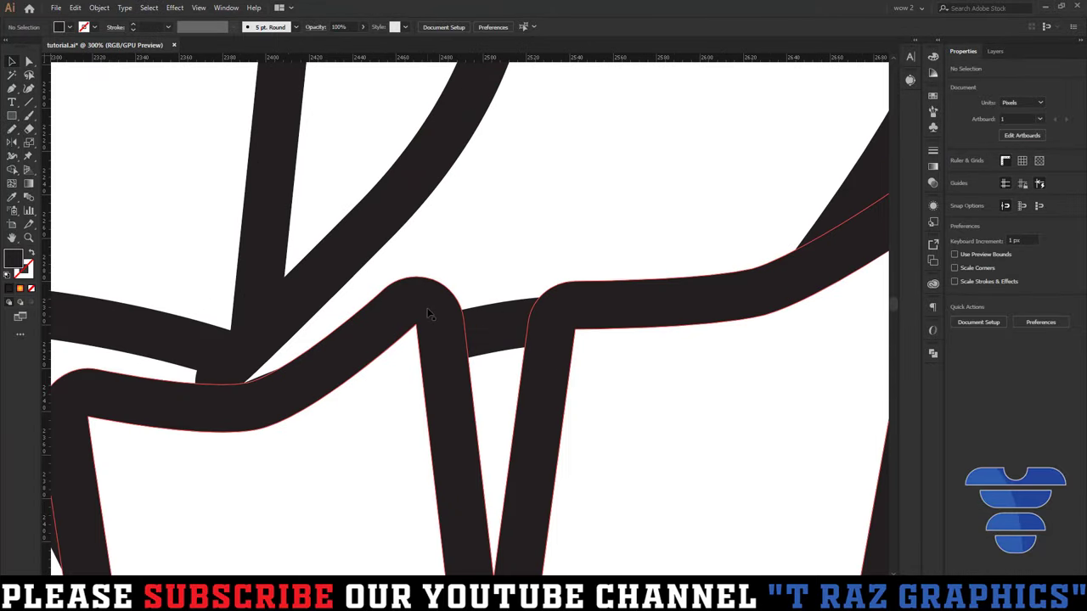
click(577, 330)
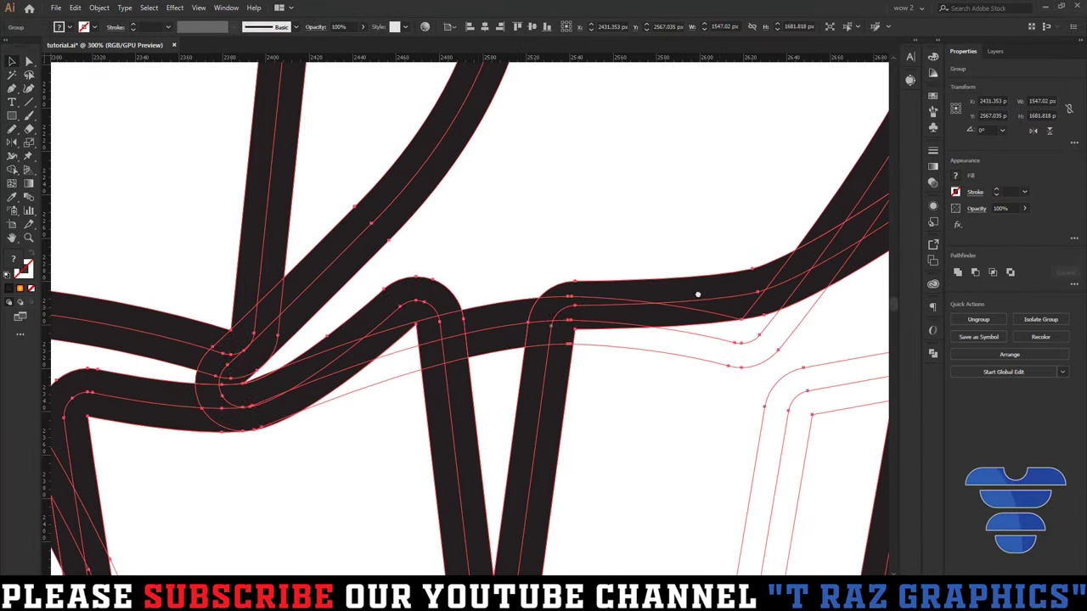
scroll(697, 294, down, 2)
scroll(720, 331, down, 2)
scroll(490, 363, up, 2)
click(491, 363)
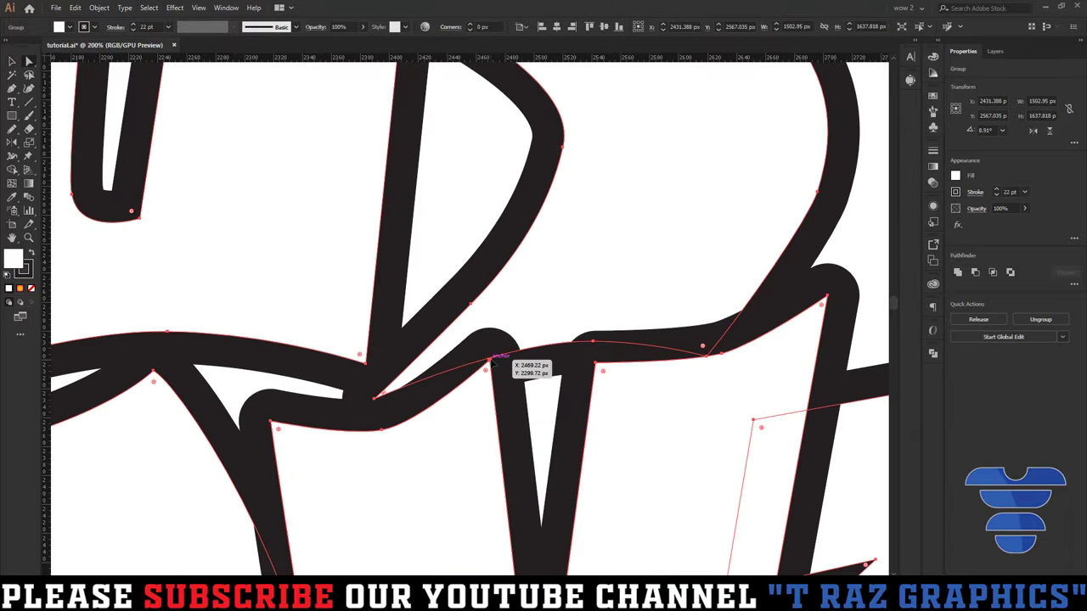
drag(490, 360, 493, 391)
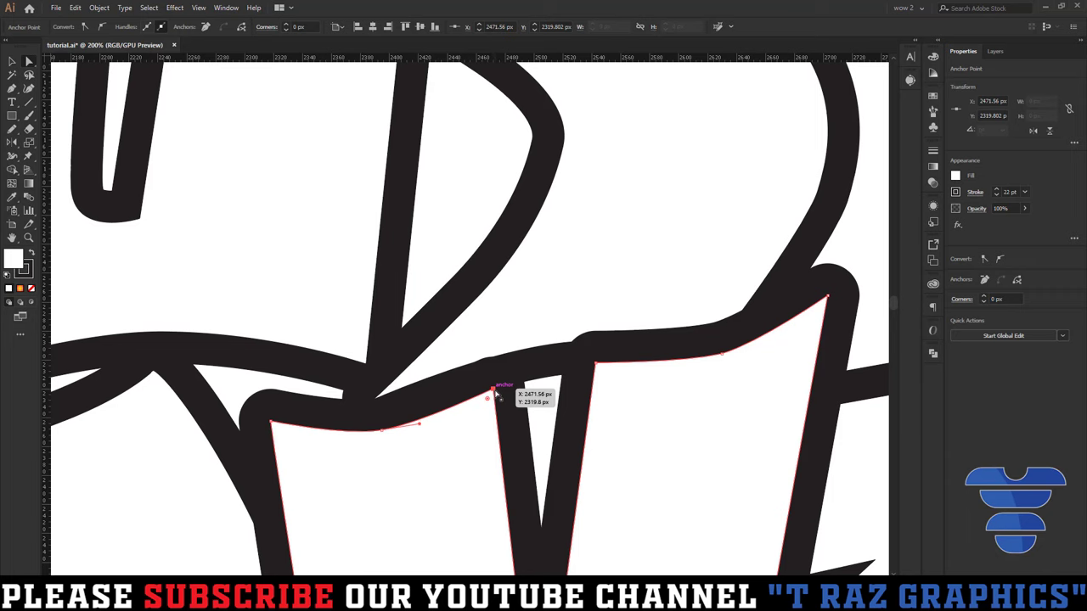
Raise the V's junction and top-right corner anchors to fit beneath the S and T.
scroll(522, 400, down, 2)
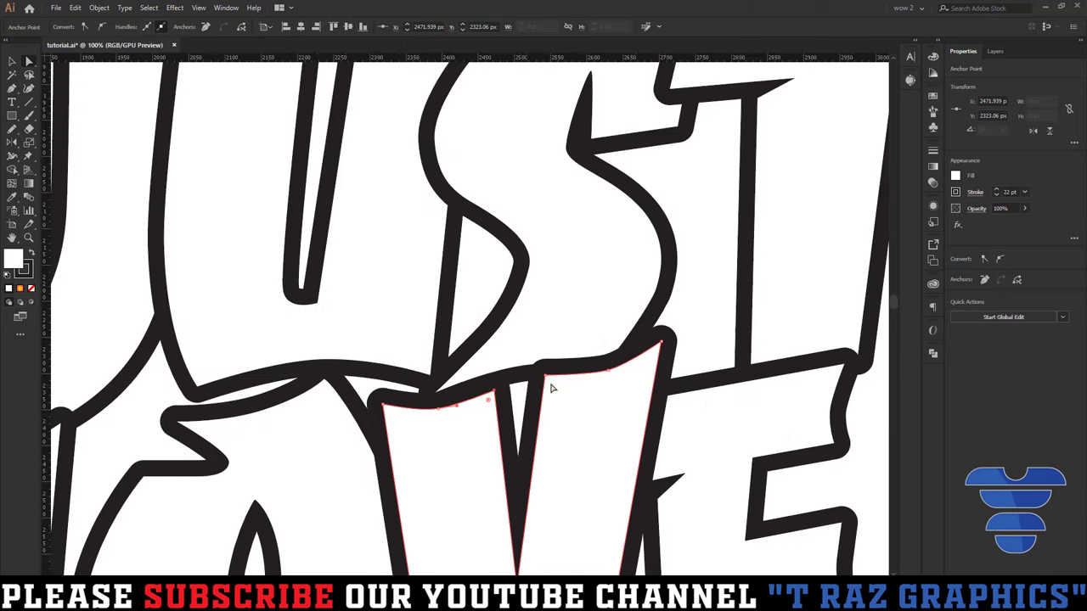
scroll(547, 380, up, 2)
click(545, 372)
drag(546, 373, 546, 338)
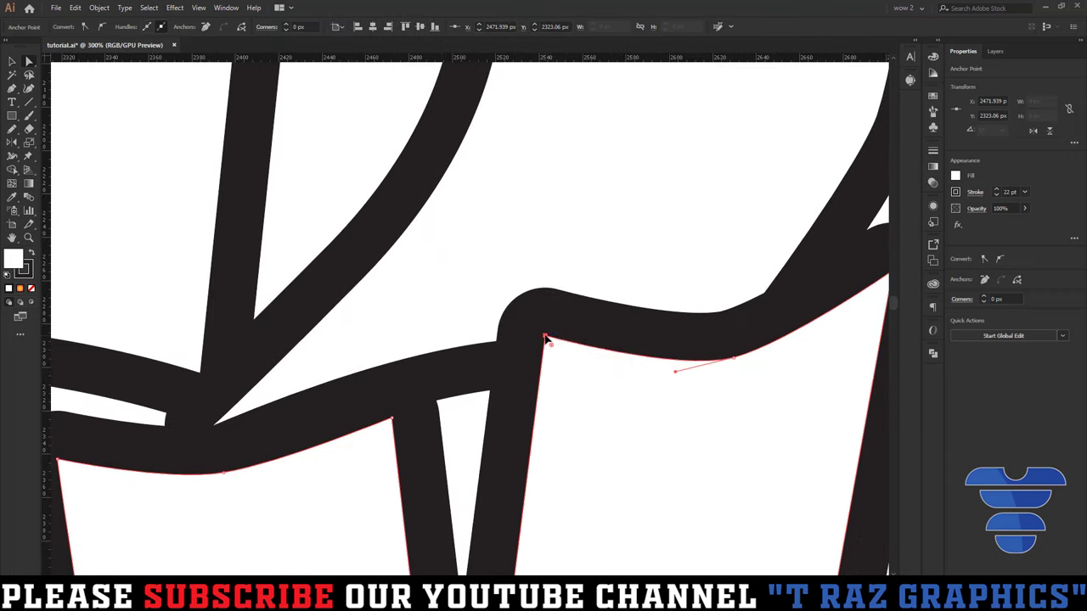
scroll(547, 339, down, 2)
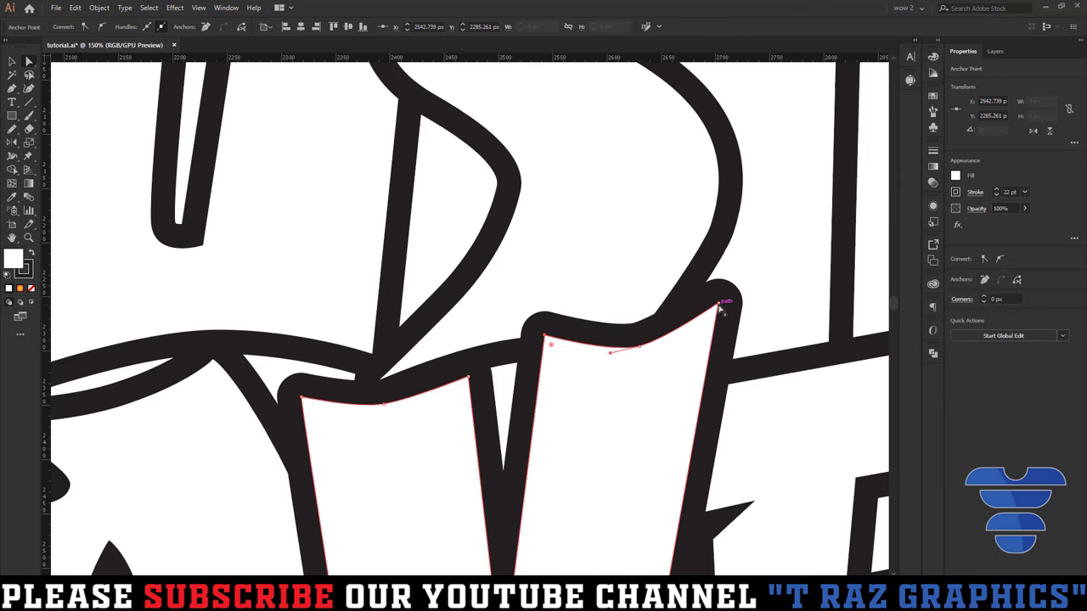
drag(719, 306, 714, 262)
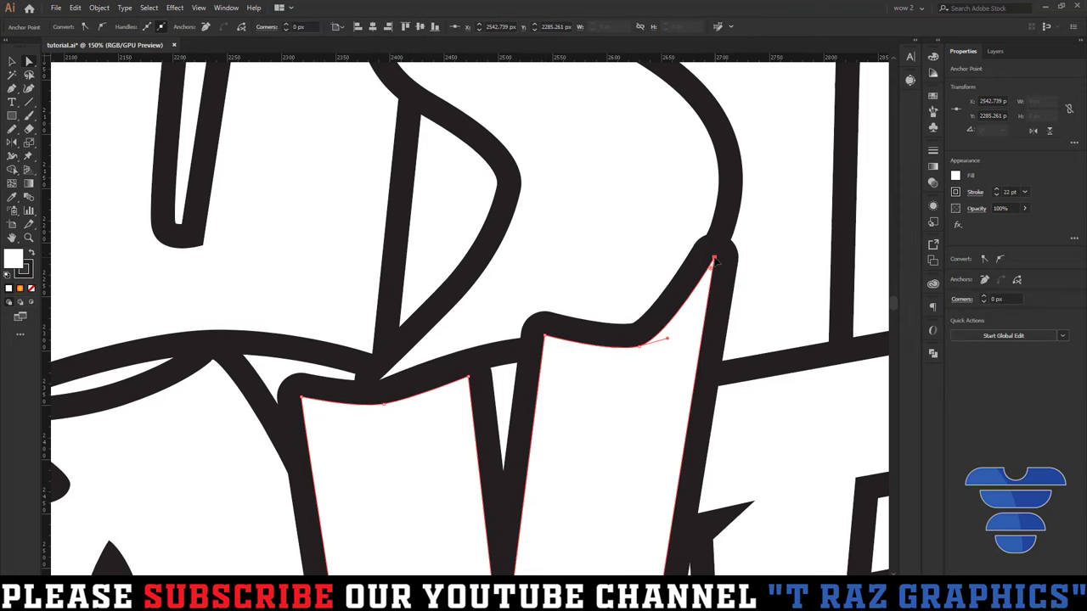
scroll(714, 259, down, 2)
scroll(716, 263, down, 2)
Raise the top anchors of LOVE and the L so they meet JUST.
click(835, 365)
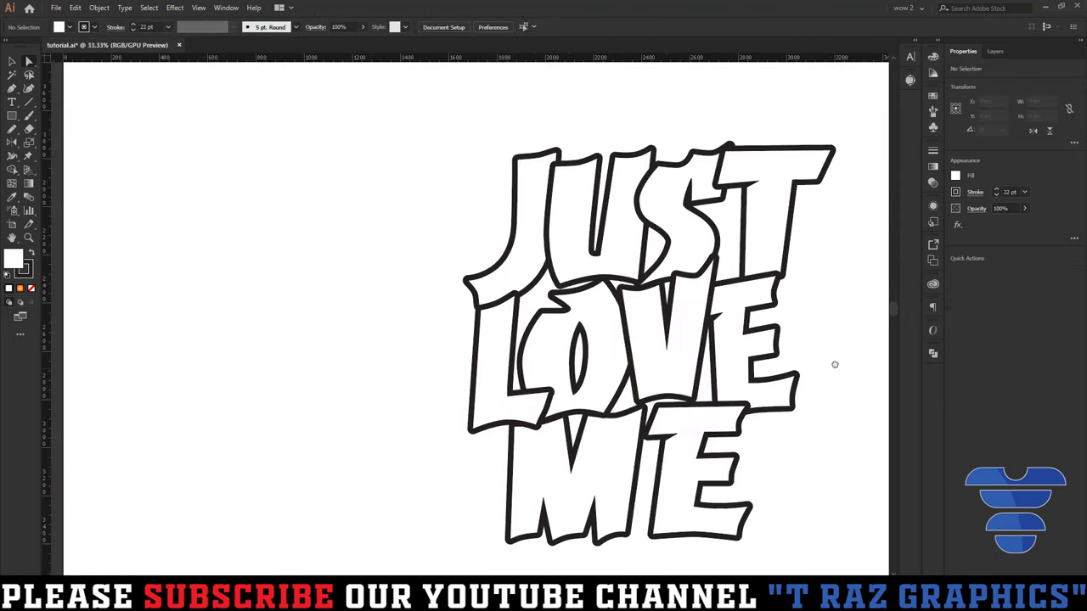
drag(835, 364, 765, 362)
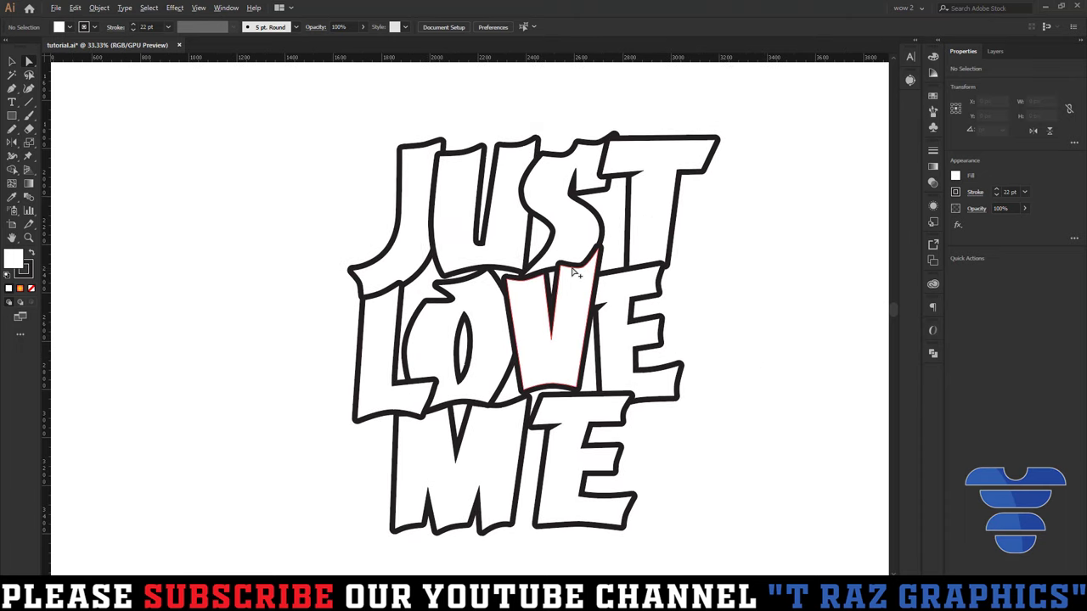
scroll(573, 271, up, 1)
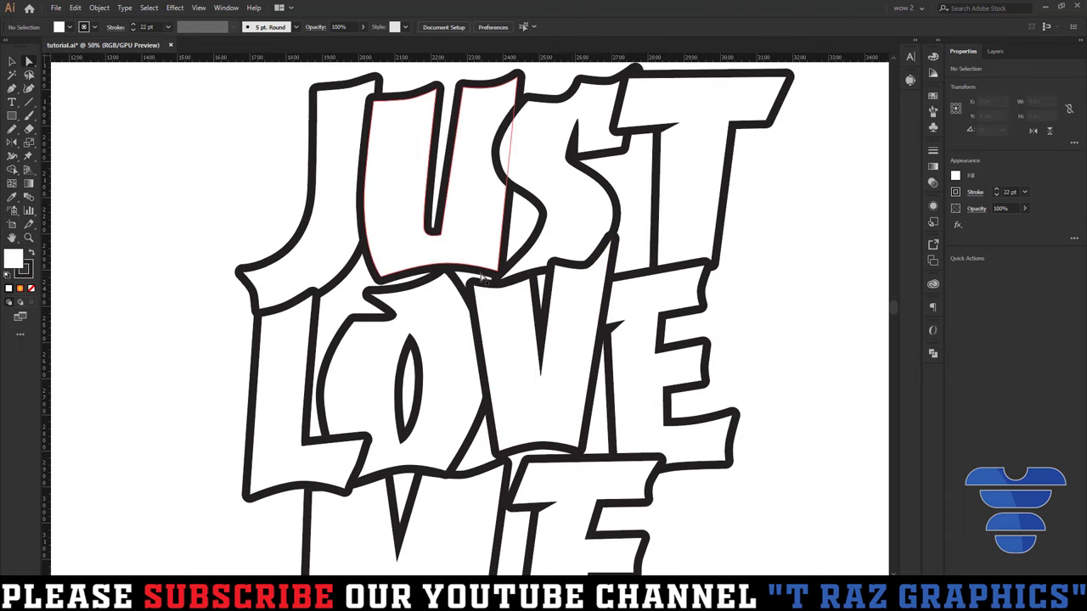
scroll(478, 277, up, 3)
click(417, 287)
drag(416, 287, 416, 252)
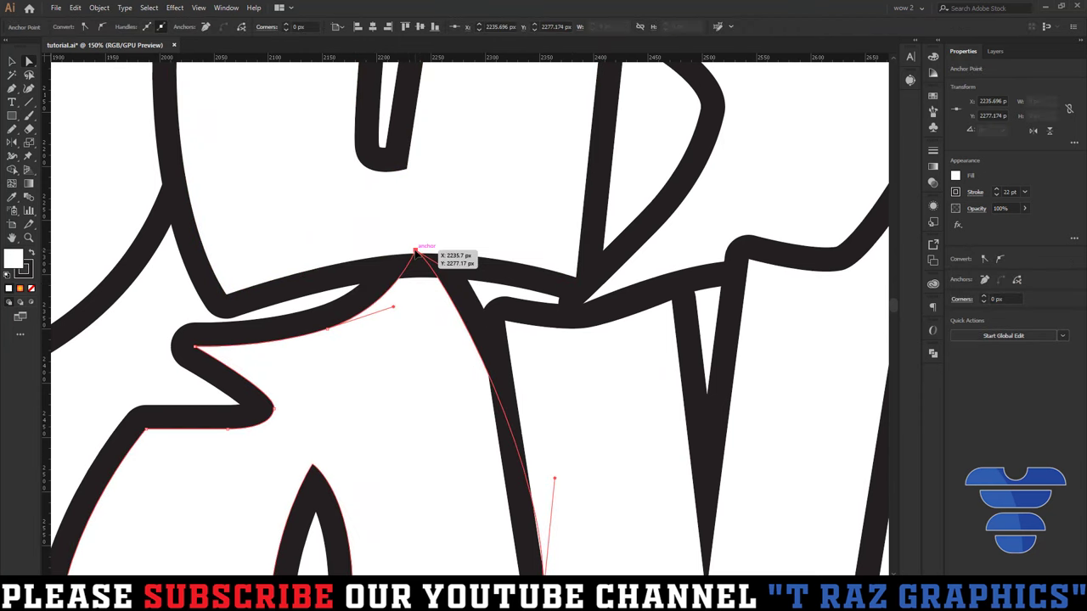
scroll(415, 252, down, 3)
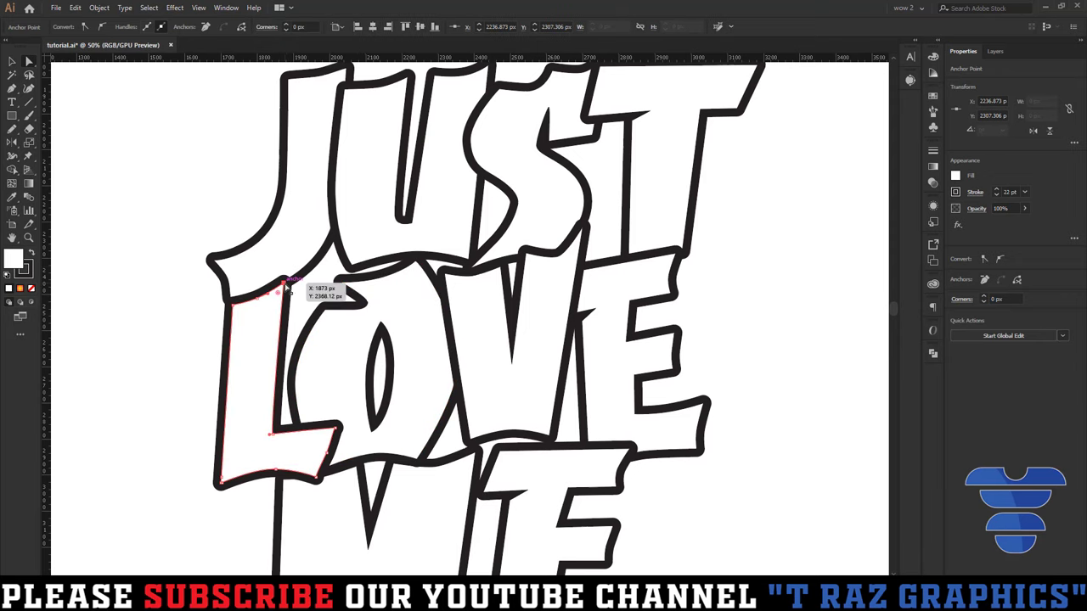
drag(289, 290, 285, 268)
click(258, 301)
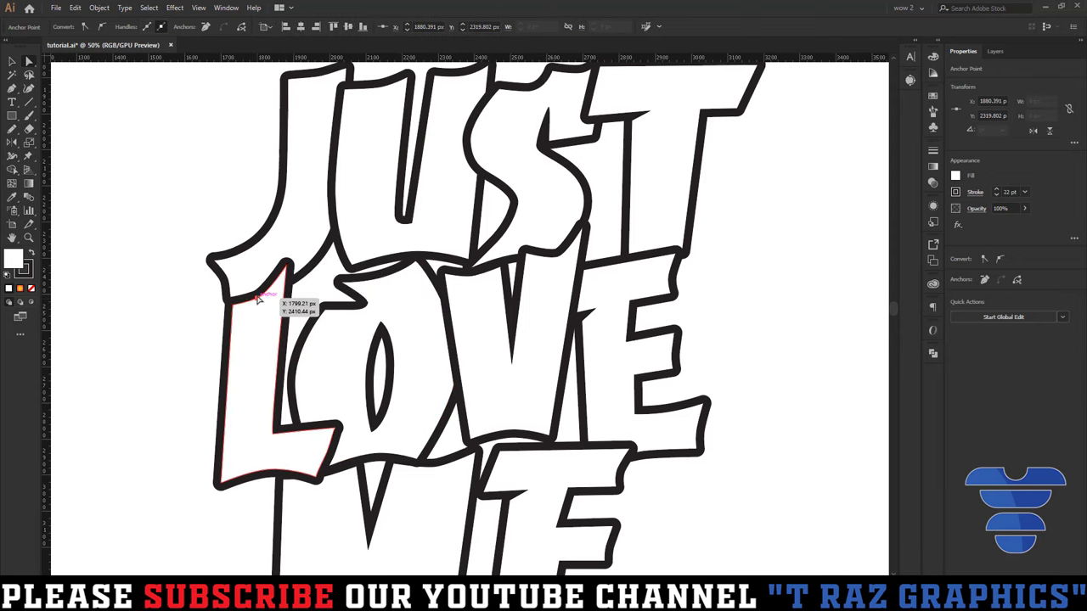
Pull the left corner of ME's E further left.
scroll(282, 388, down, 3)
drag(554, 555, 490, 469)
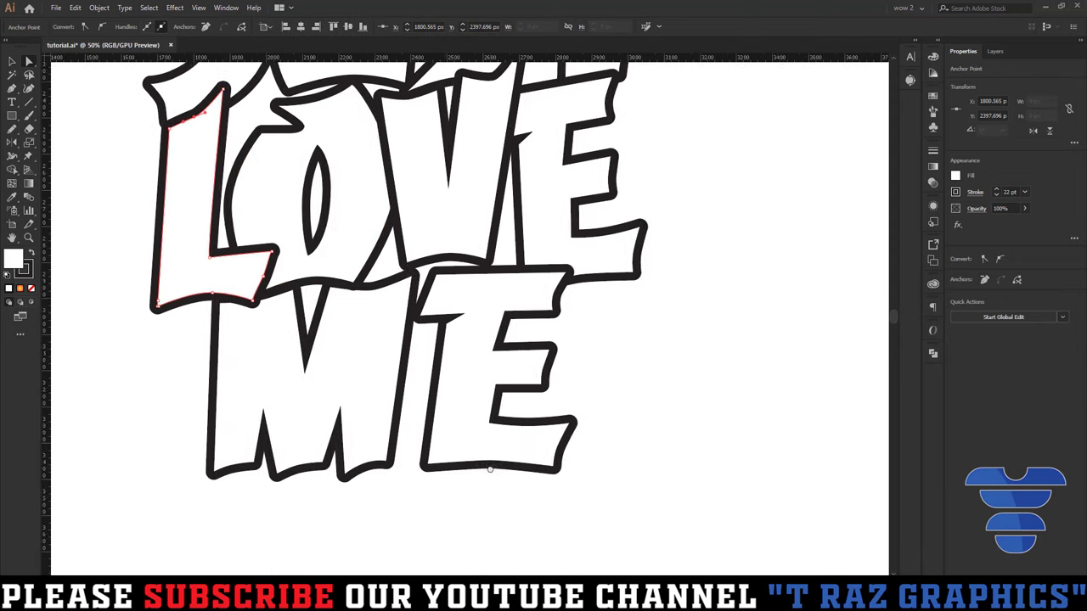
scroll(416, 333, up, 2)
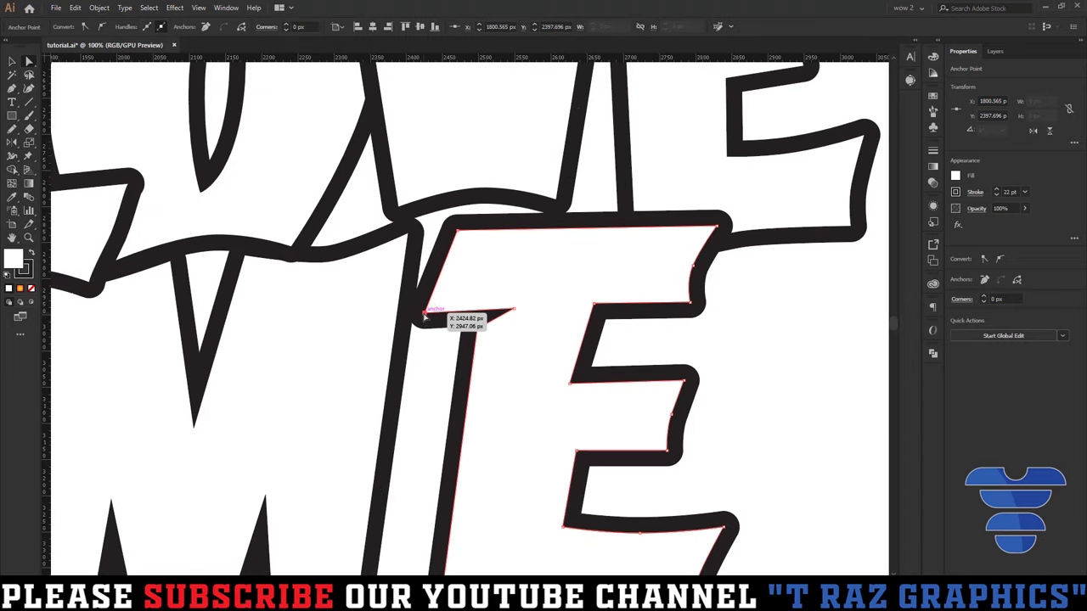
mouse_move(425, 316)
mouse_down()
mouse_move(394, 318)
mouse_move(404, 323)
mouse_up()
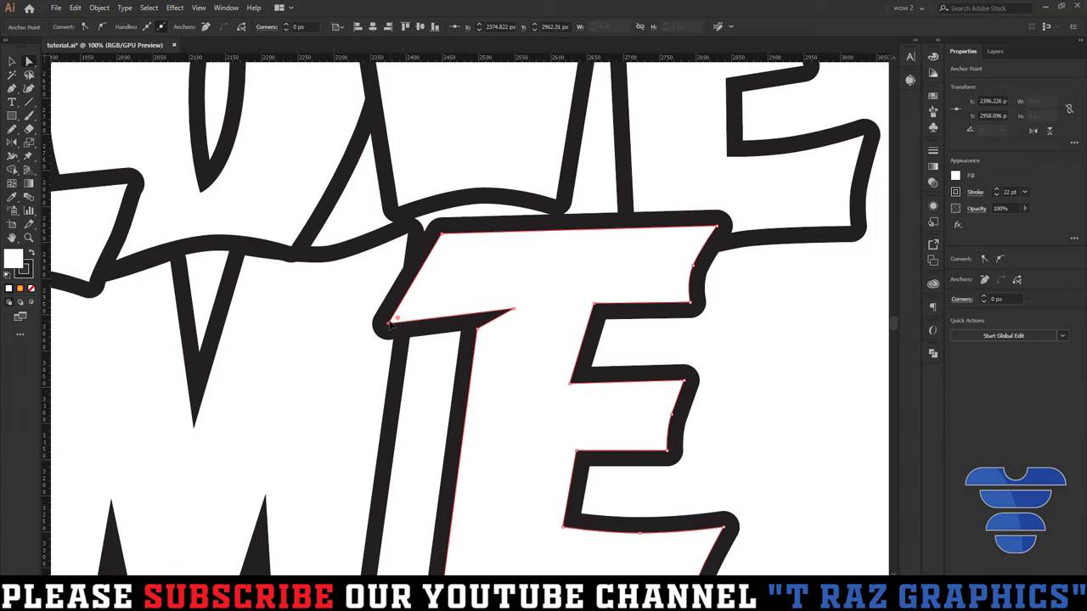
scroll(393, 325, down, 3)
click(670, 388)
Nudge the V's bottom corner anchor up and left so the outlines meet cleanly.
scroll(553, 359, up, 1)
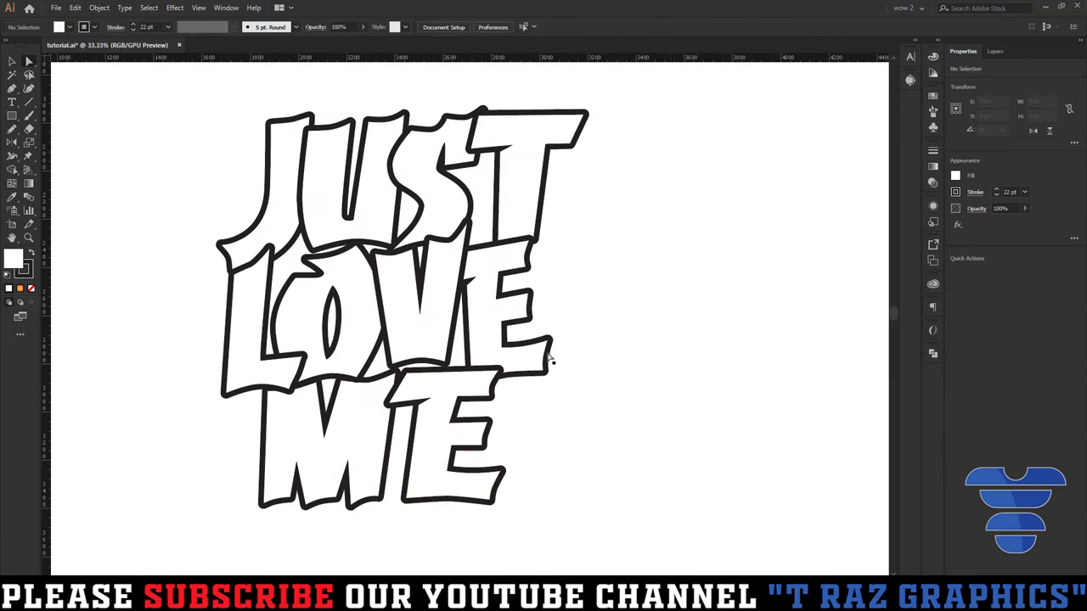
scroll(466, 370, up, 1)
scroll(466, 370, up, 2)
click(380, 383)
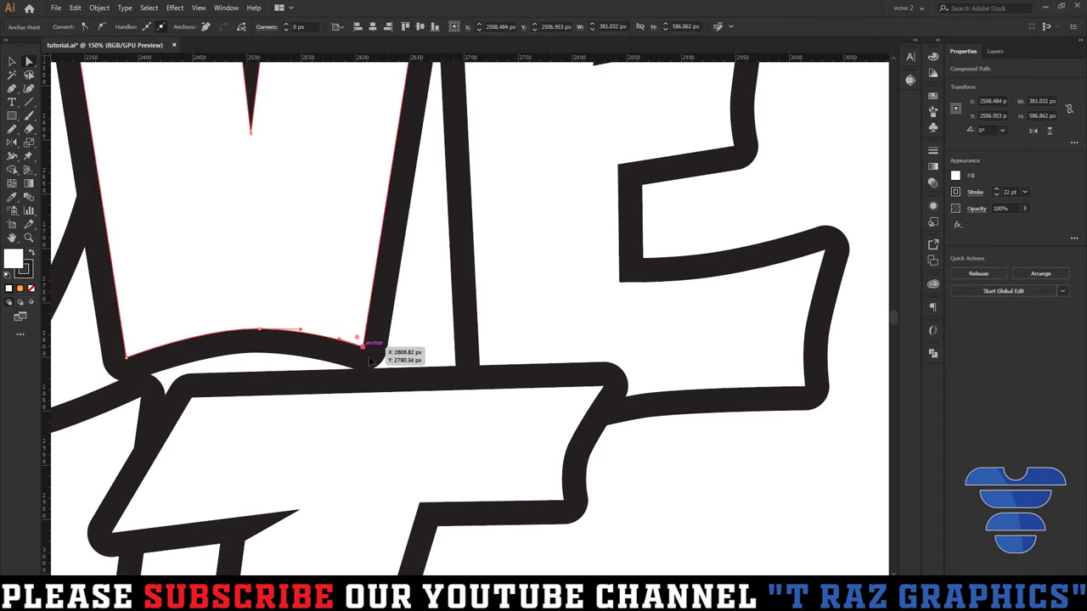
drag(380, 383, 374, 369)
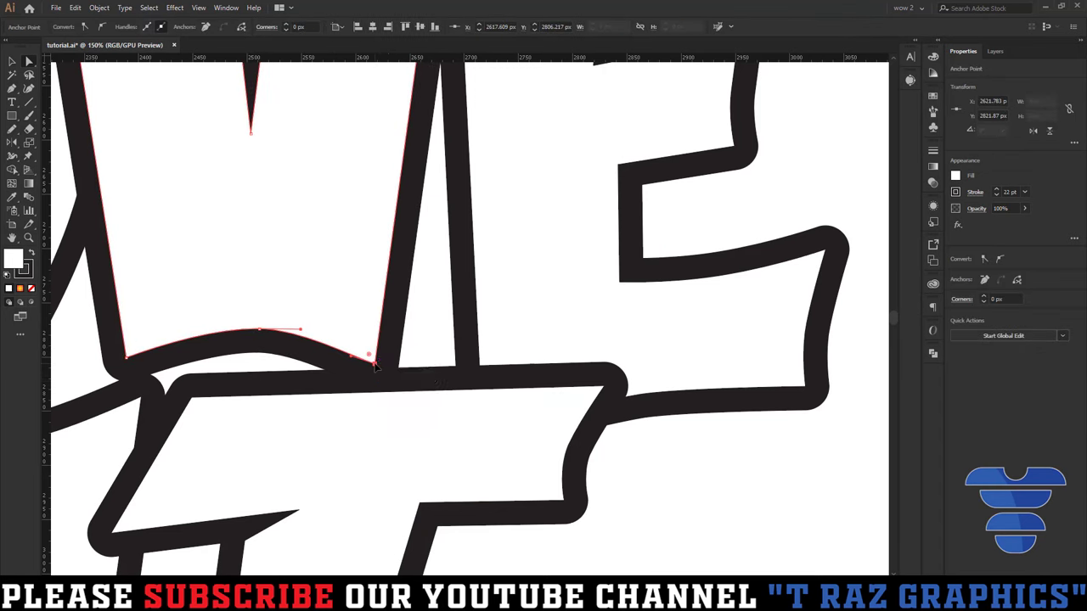
scroll(374, 369, down, 4)
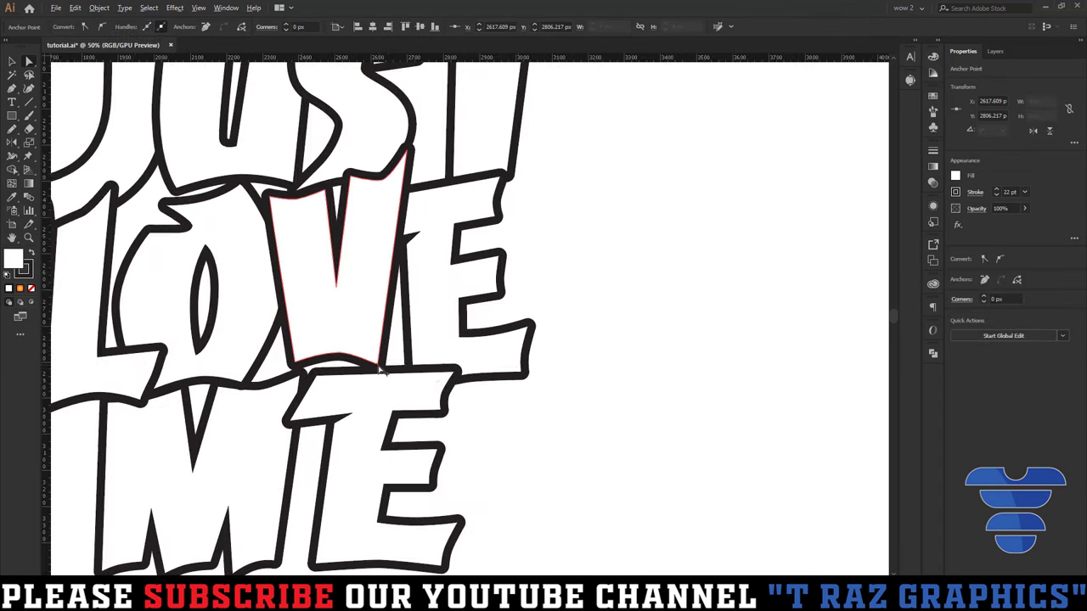
click(670, 434)
scroll(659, 393, up, 1)
scroll(706, 474, down, 3)
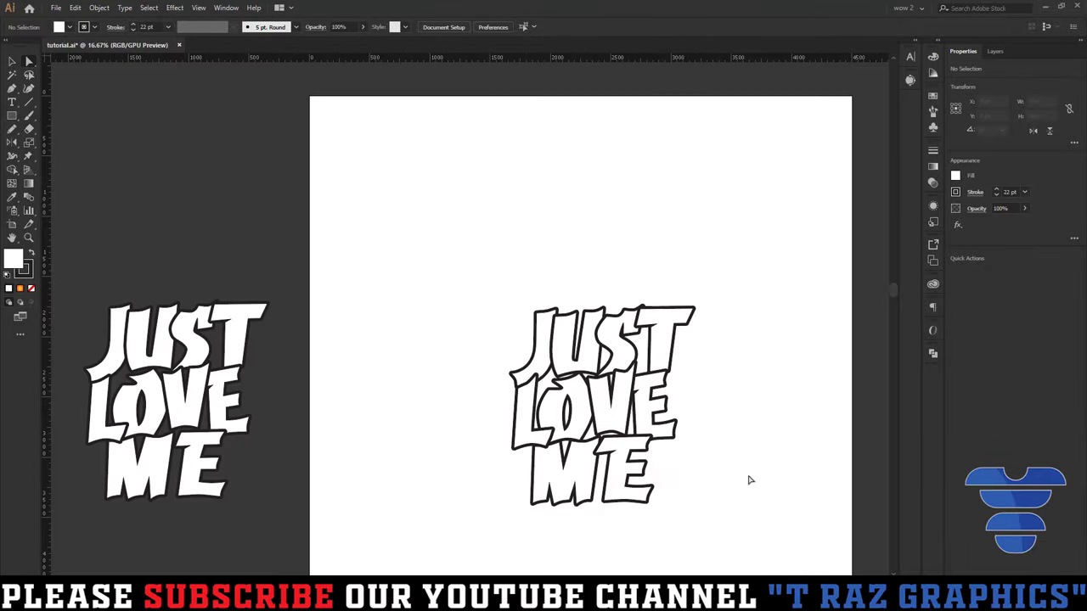
Nudge the M and E of ME slightly right inside the lettering group.
drag(667, 501, 508, 416)
scroll(508, 416, up, 2)
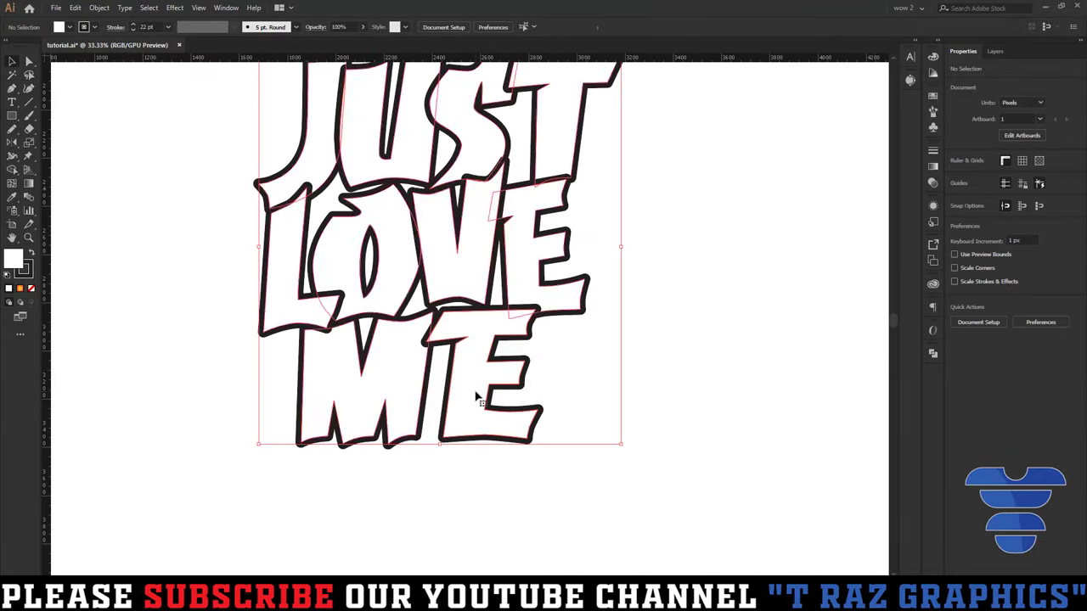
double_click(453, 381)
shift+click(400, 386)
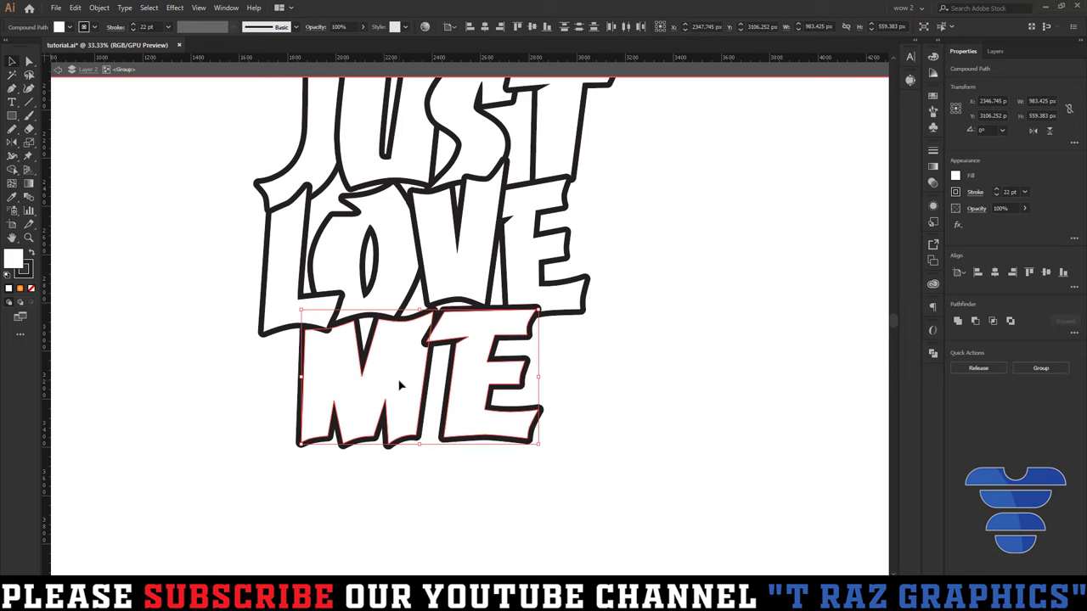
key(Right)
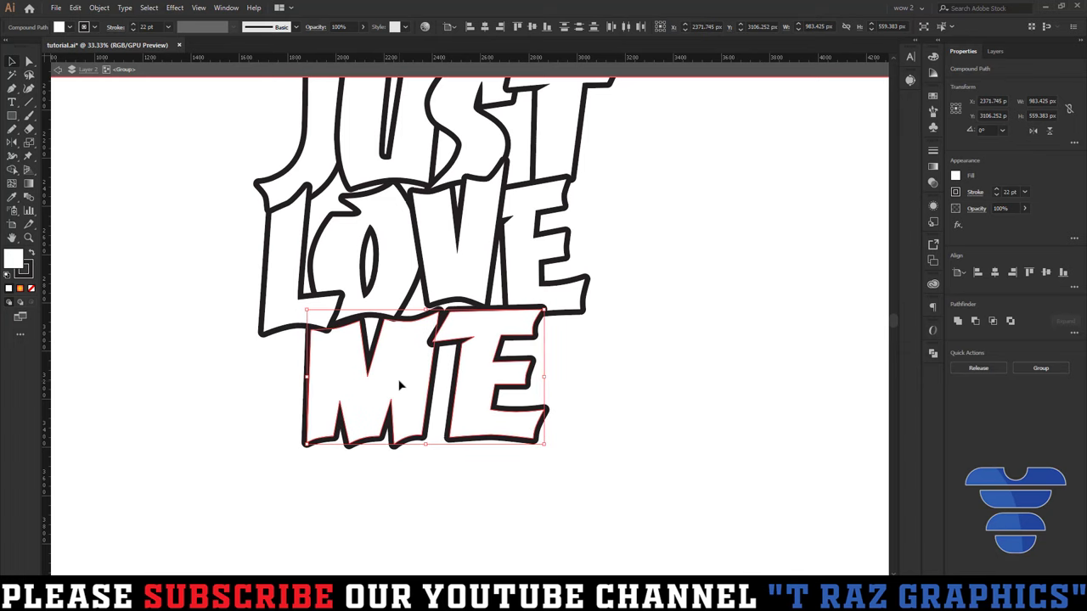
double_click(701, 418)
Place a duplicate of the whole lettering overlapping the original.
scroll(679, 412, down, 2)
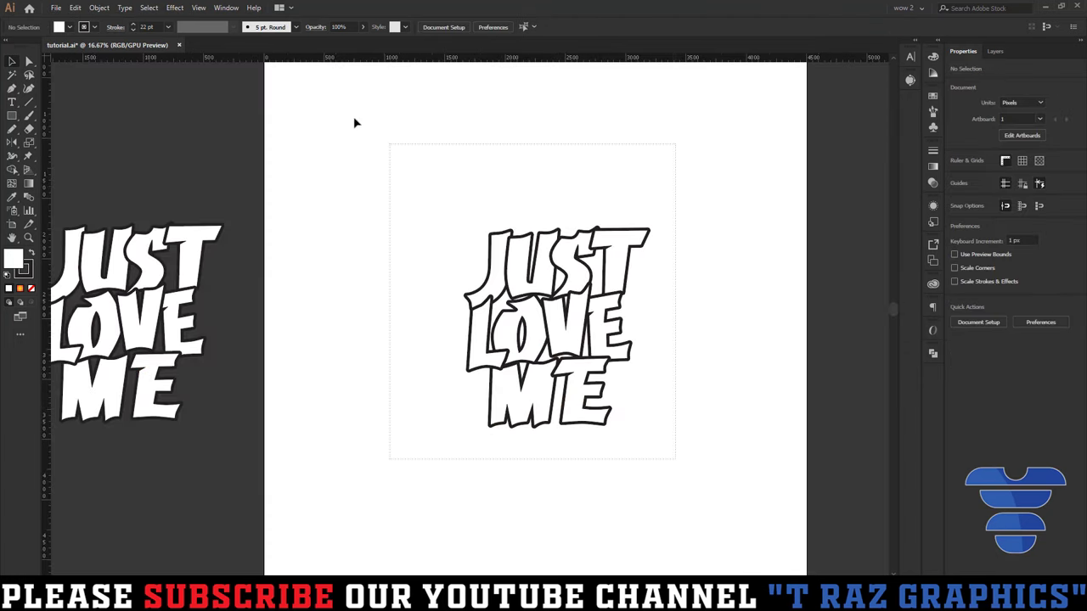
key(ctrl+a)
scroll(537, 251, down, 1)
scroll(537, 251, down, 1)
mouse_move(553, 314)
mouse_down()
mouse_move(739, 316)
mouse_move(610, 299)
mouse_move(483, 334)
mouse_up()
scroll(610, 299, up, 1)
scroll(453, 287, up, 1)
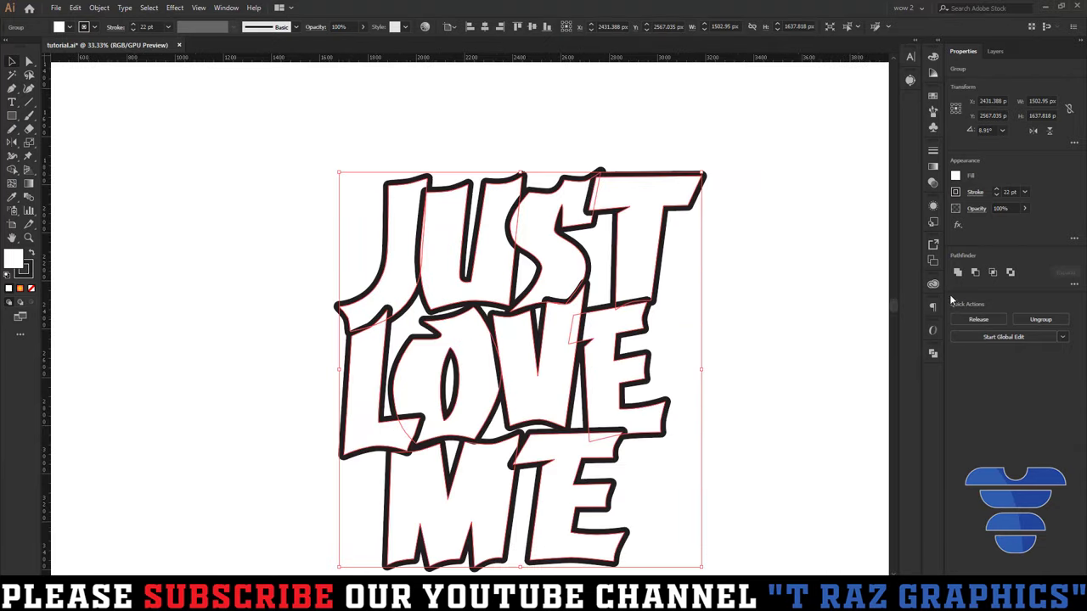
Expand the lettering's appearance so strokes become filled outline shapes.
drag(745, 233, 596, 173)
click(99, 8)
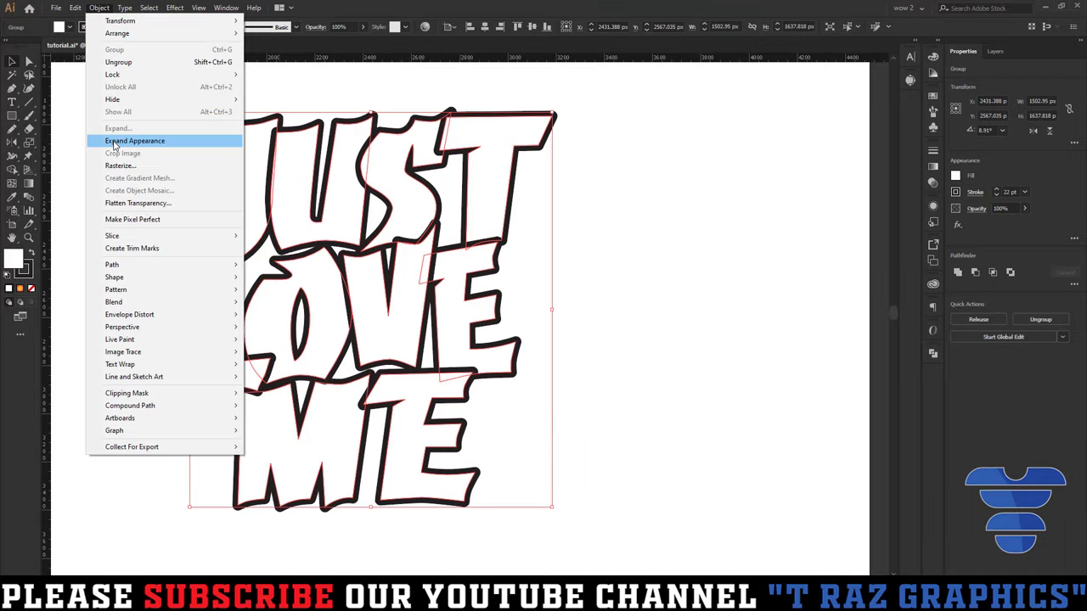
click(110, 142)
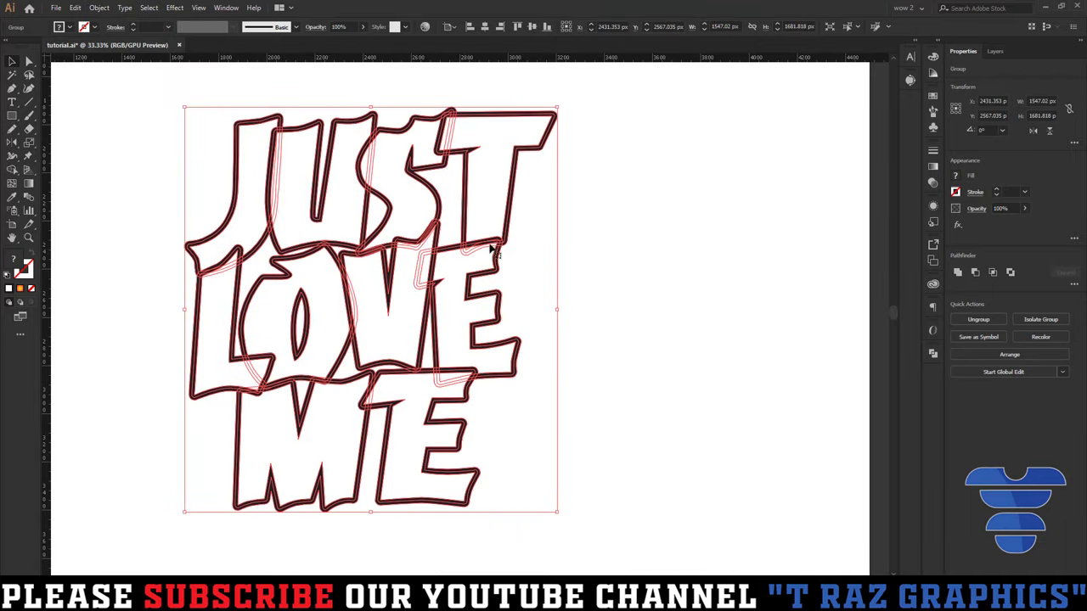
scroll(476, 229, up, 1)
Divide the overlapping lettering into separate pieces with Pathfinder Divide.
click(933, 352)
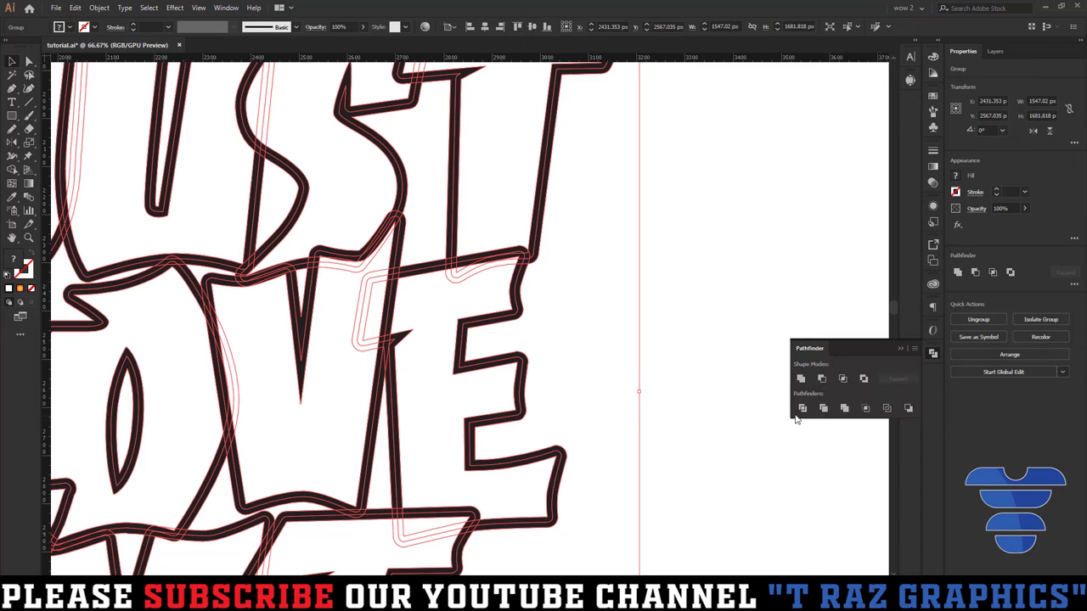
click(718, 405)
click(469, 311)
click(803, 409)
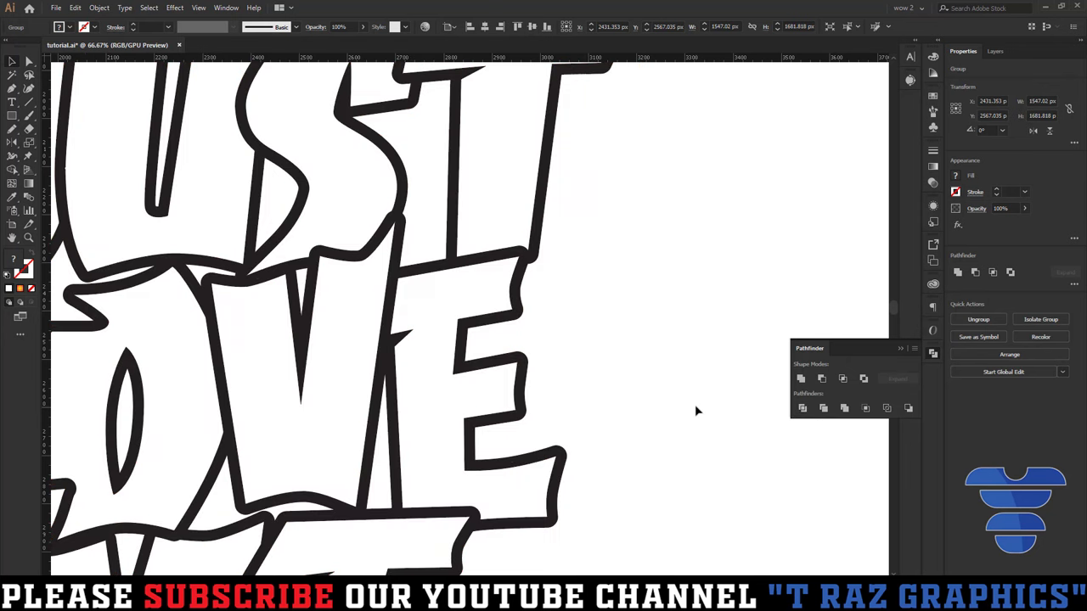
scroll(535, 280, up, 3)
scroll(574, 293, down, 5)
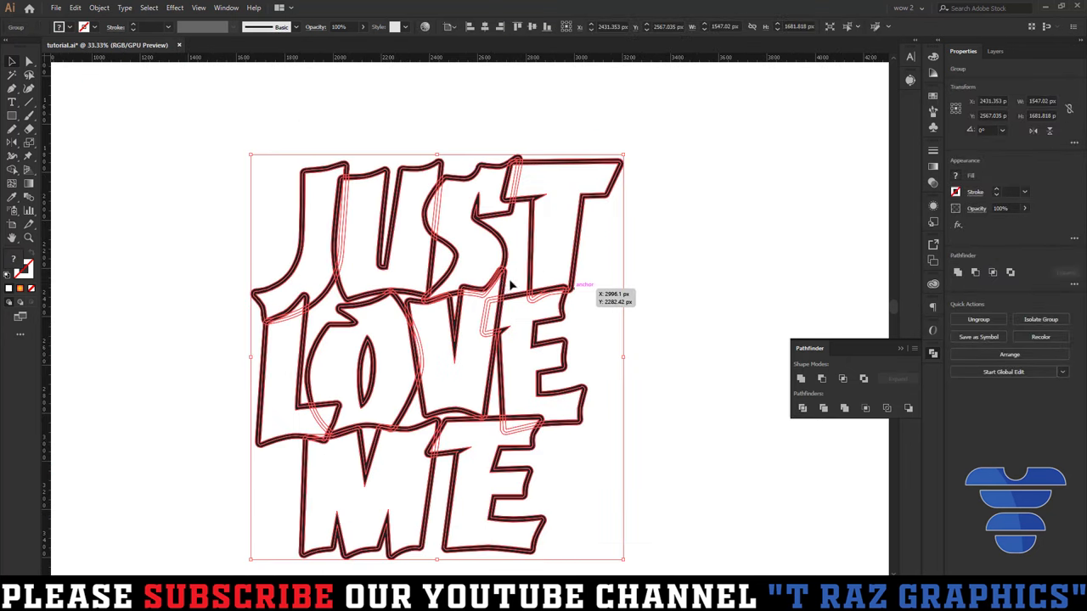
Select the spare lettering copy beside the artboard.
drag(176, 182, 303, 166)
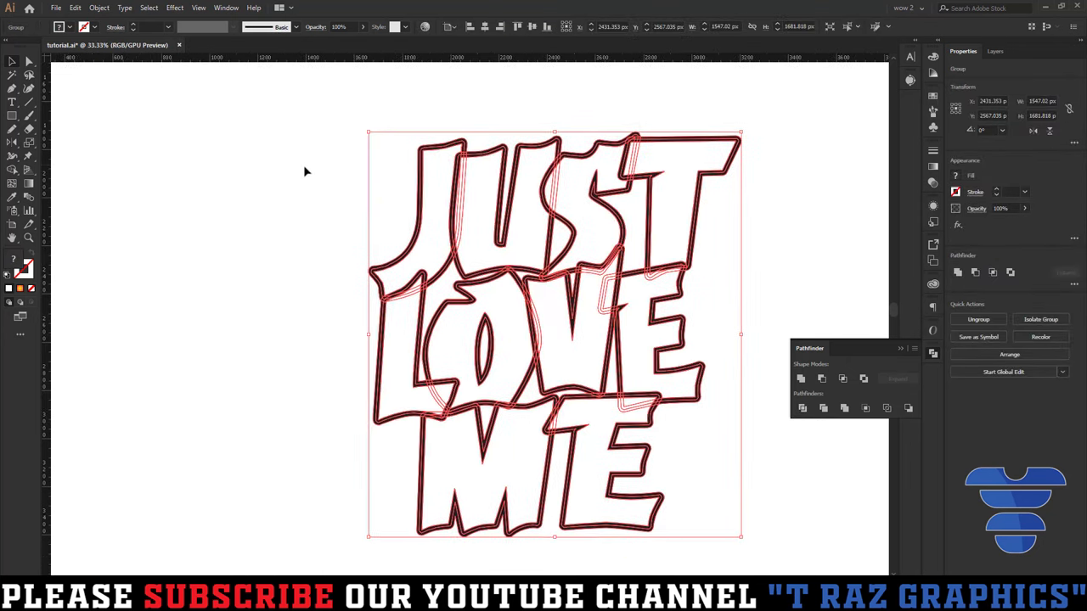
scroll(304, 167, down, 3)
click(99, 229)
Delete the spare copy, restoring lettering pieces deleted by mistake.
key(Delete)
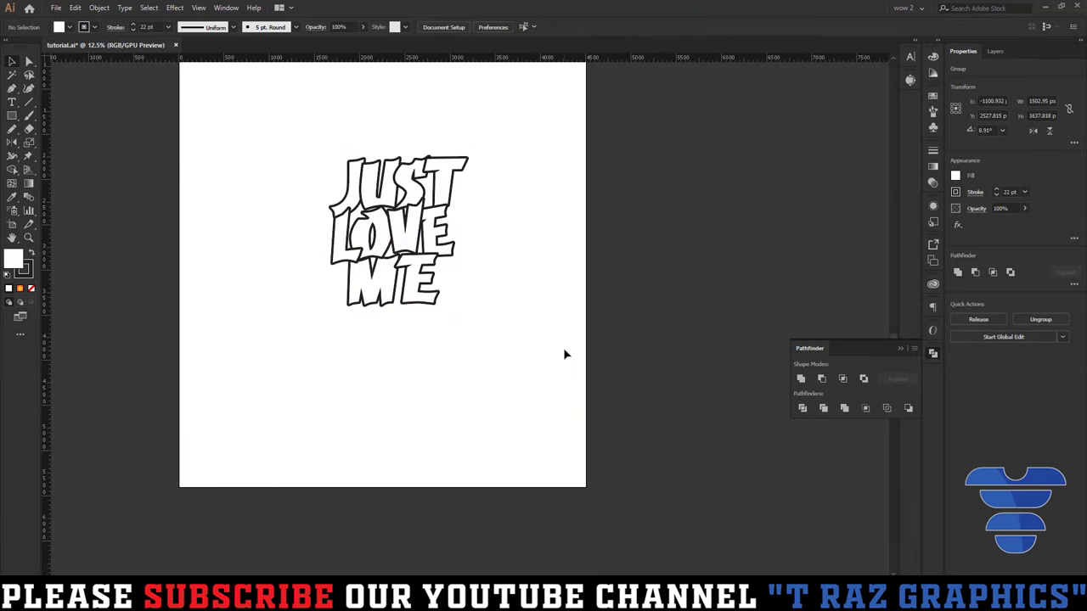
scroll(400, 221, up, 2)
scroll(399, 221, up, 2)
key(y)
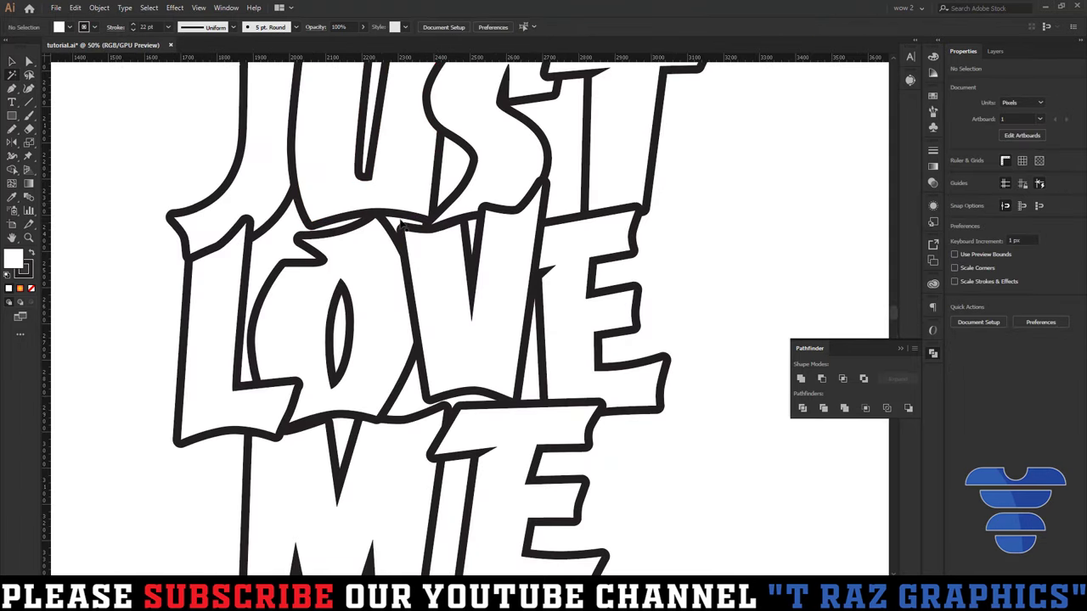
click(399, 217)
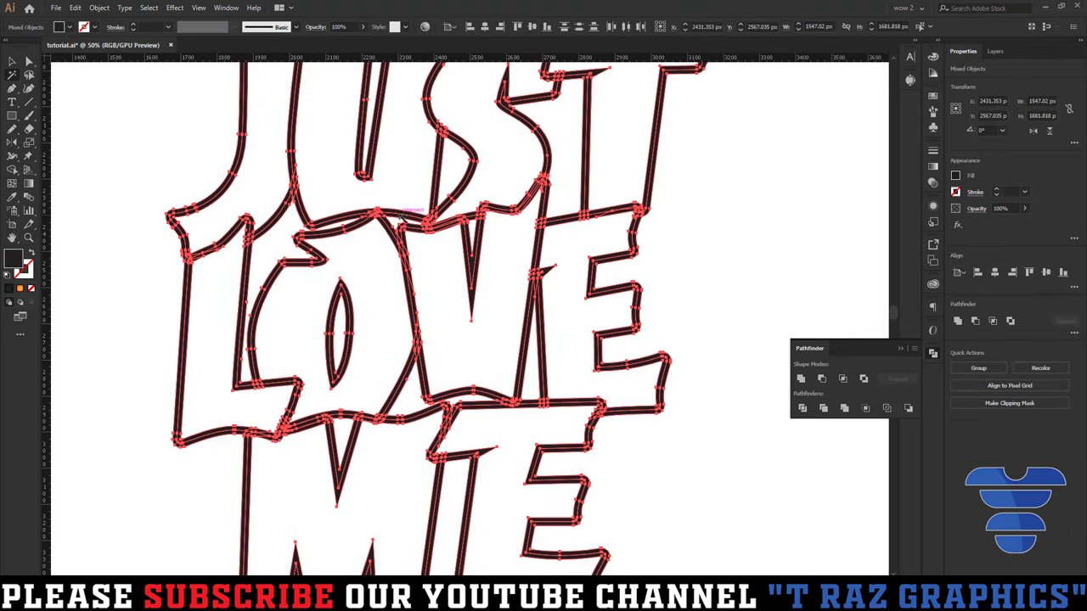
key(Delete)
key(ctrl+z)
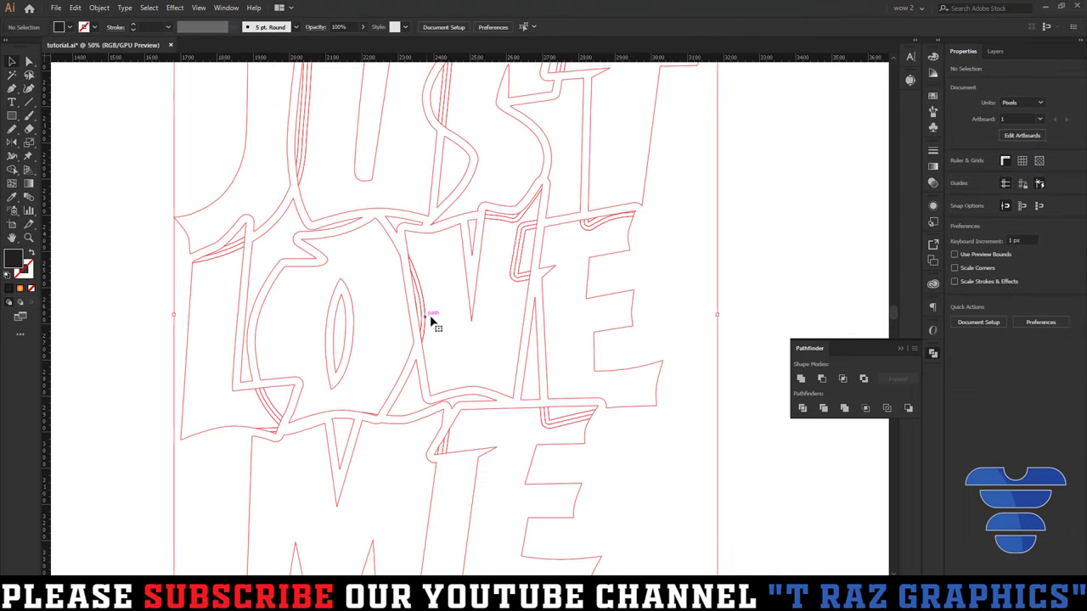
key(v)
Fill the lettering black and unite all its pieces into one shape.
click(71, 27)
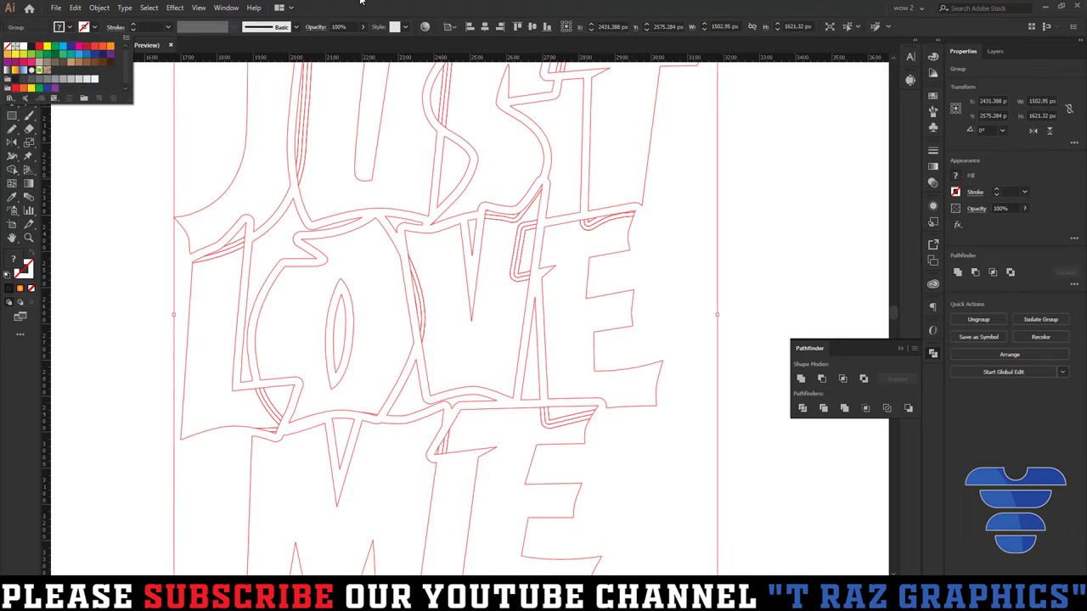
click(30, 46)
click(244, 172)
scroll(244, 171, down, 2)
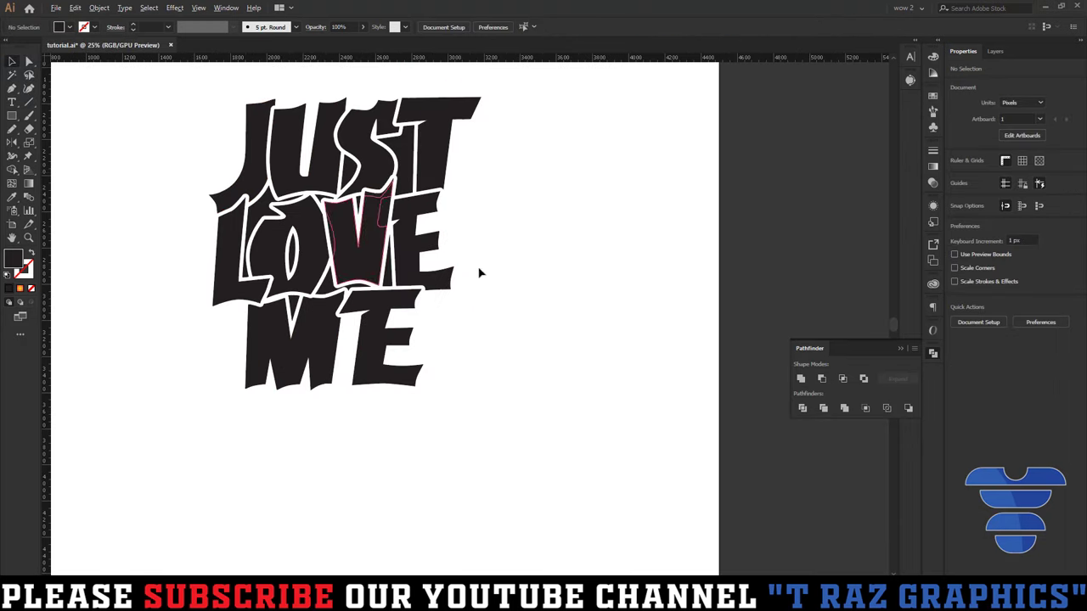
click(391, 270)
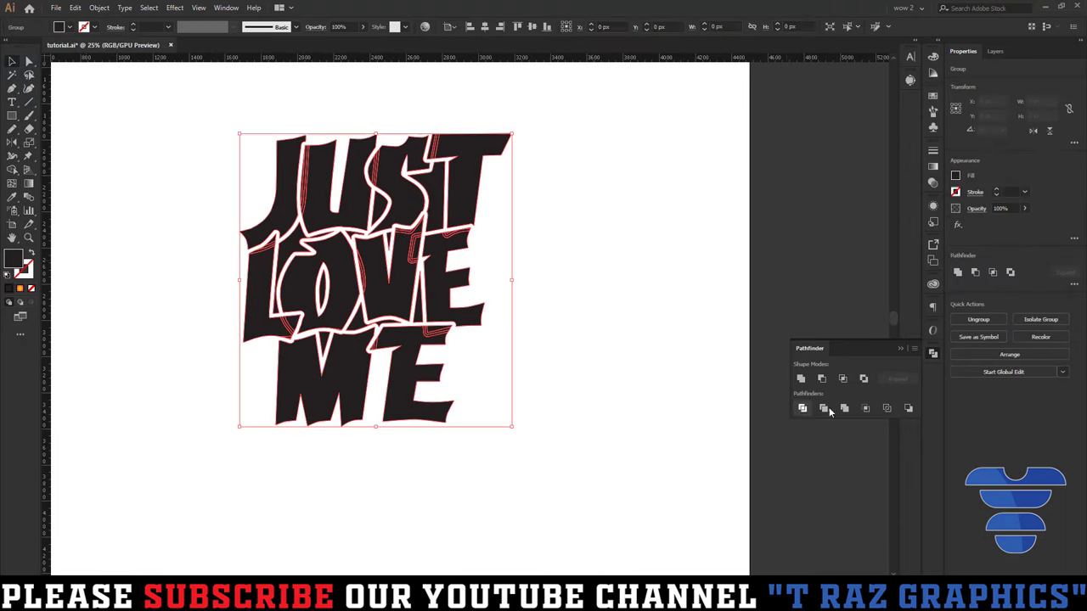
click(800, 379)
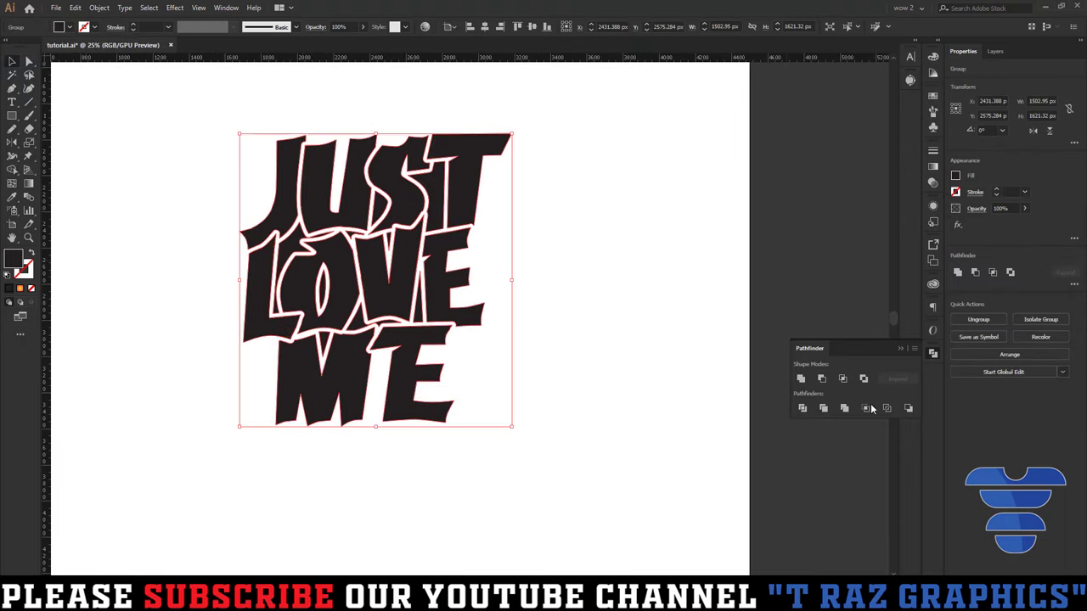
click(564, 298)
Move the merged lettering left off the artboard onto the pasteboard.
scroll(387, 217, up, 3)
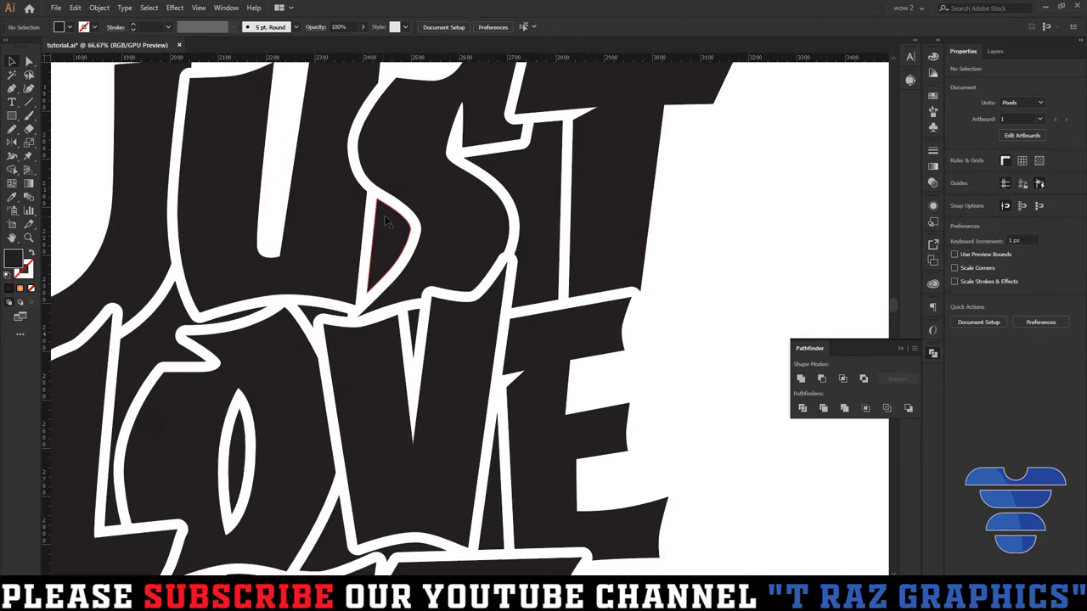
scroll(387, 219, down, 2)
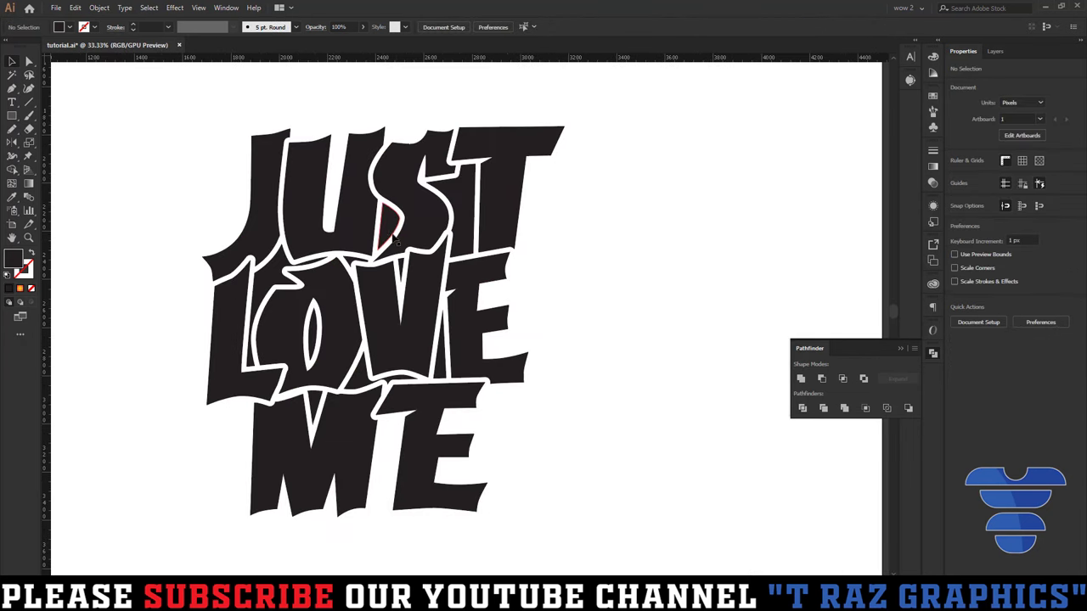
key(ctrl+a)
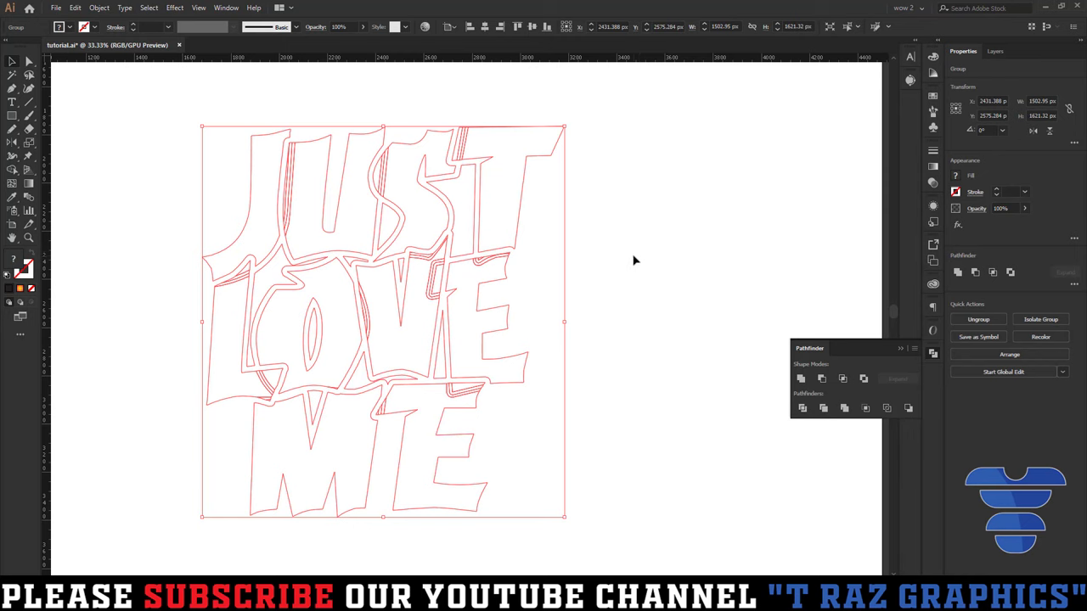
key(Delete)
key(ctrl+z)
scroll(454, 308, down, 3)
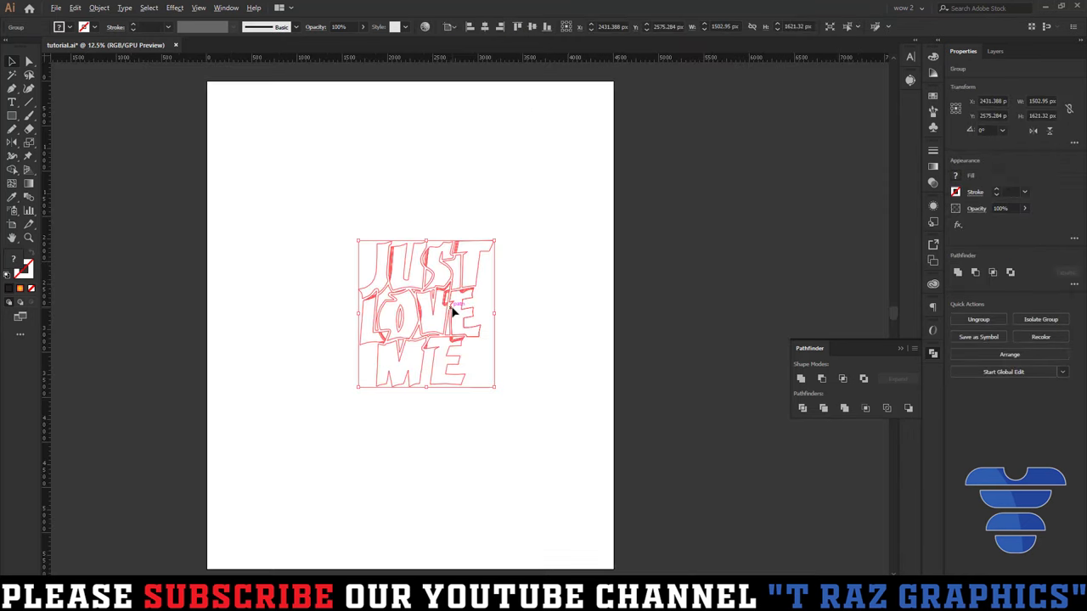
drag(454, 308, 136, 323)
click(255, 326)
Shift the lettering slightly and inspect the small triangular piece inside the S.
scroll(396, 327, left, 3)
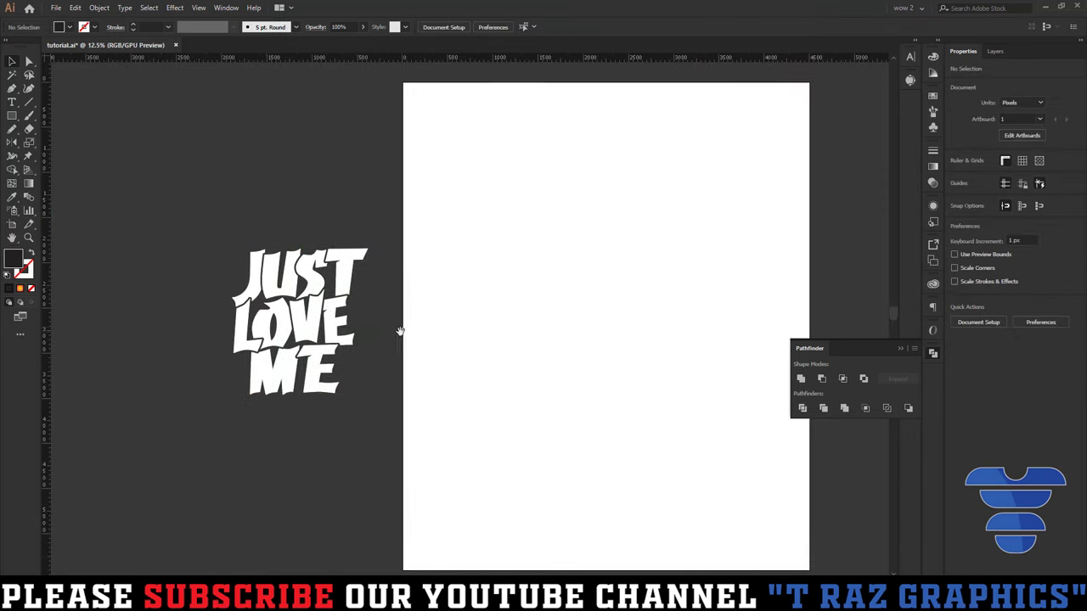
scroll(303, 310, up, 3)
scroll(293, 242, up, 3)
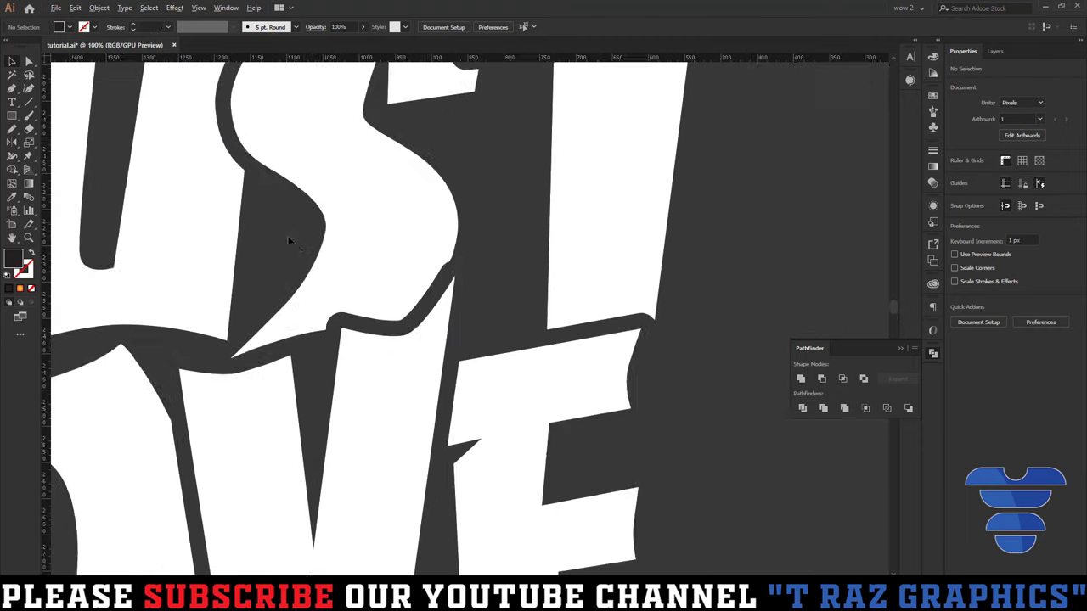
scroll(311, 219, up, 2)
drag(323, 214, 297, 247)
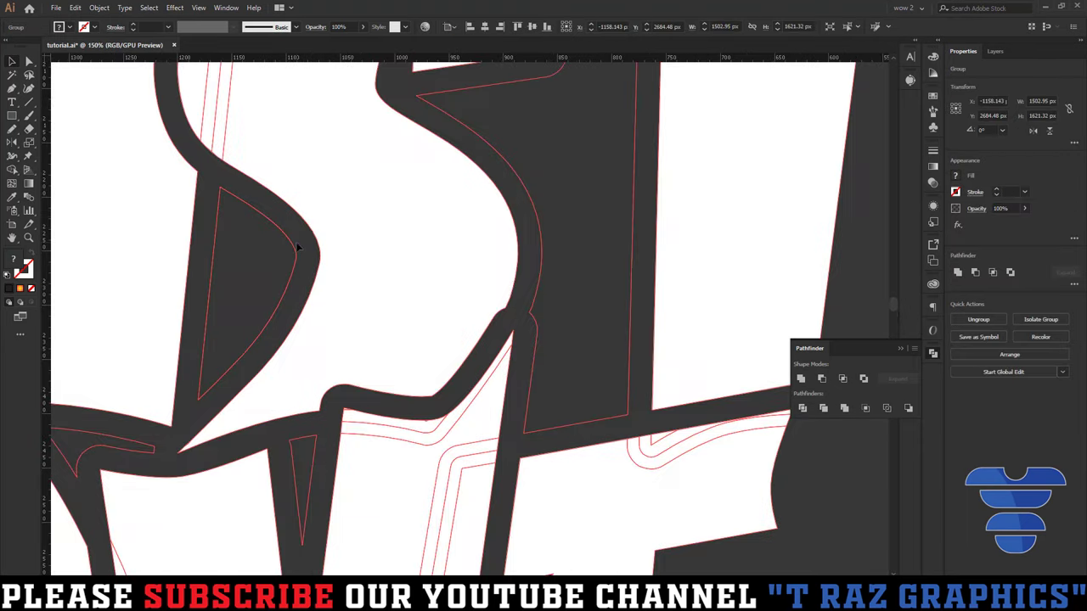
click(294, 251)
scroll(293, 251, down, 2)
scroll(294, 250, down, 1)
scroll(294, 250, down, 1)
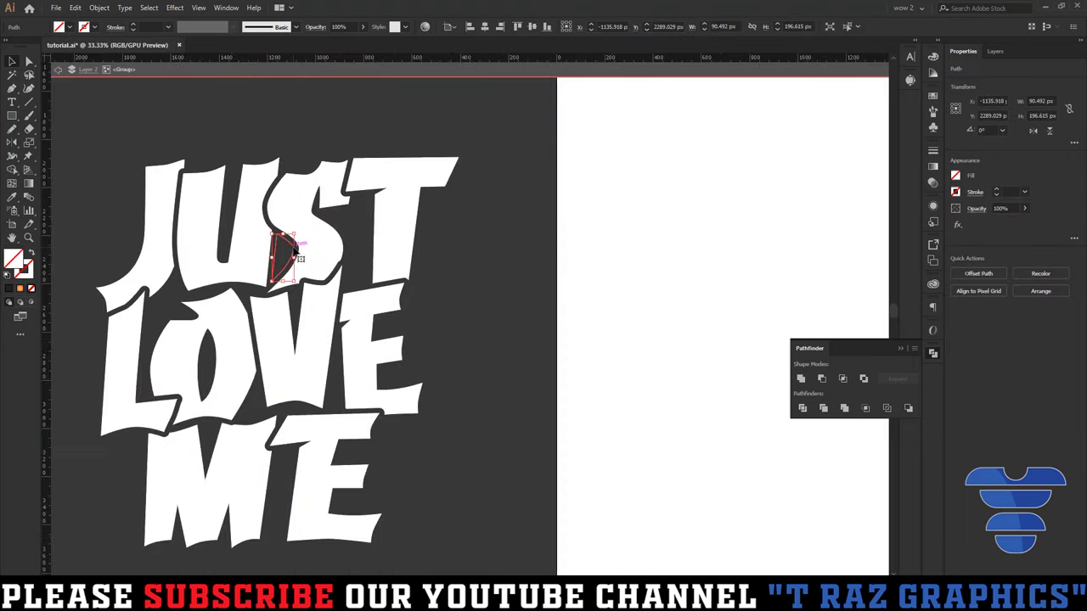
scroll(286, 247, up, 3)
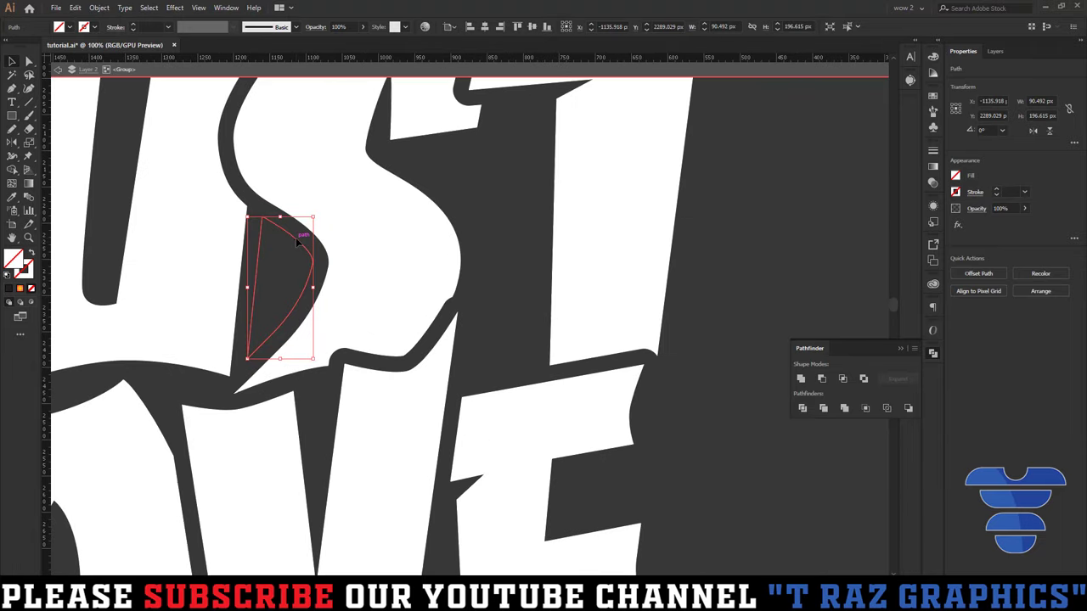
key(a)
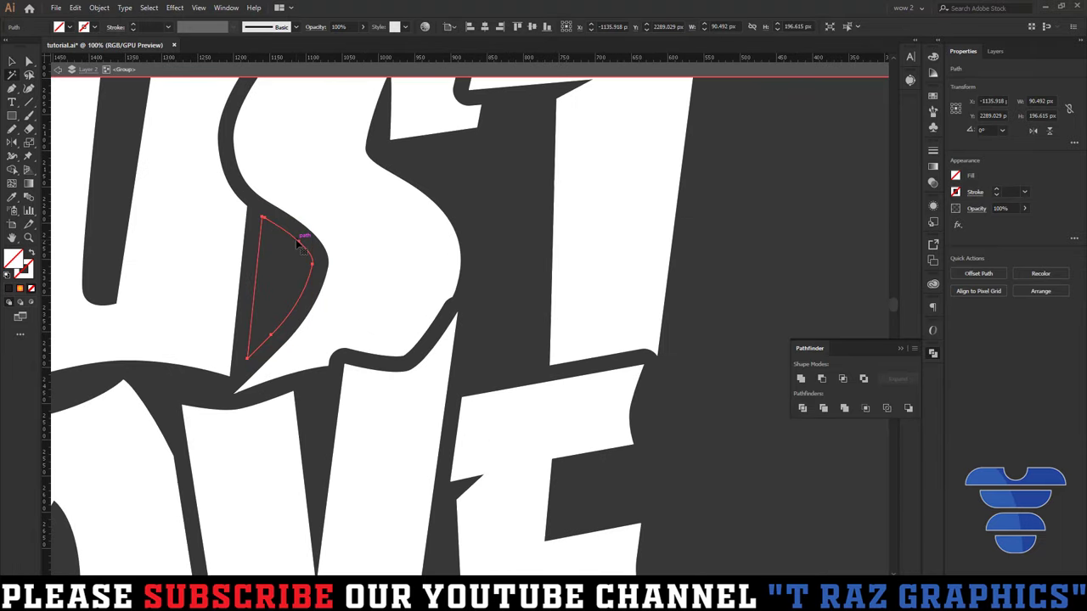
key(ctrl+a)
key(ctrl+shift+a)
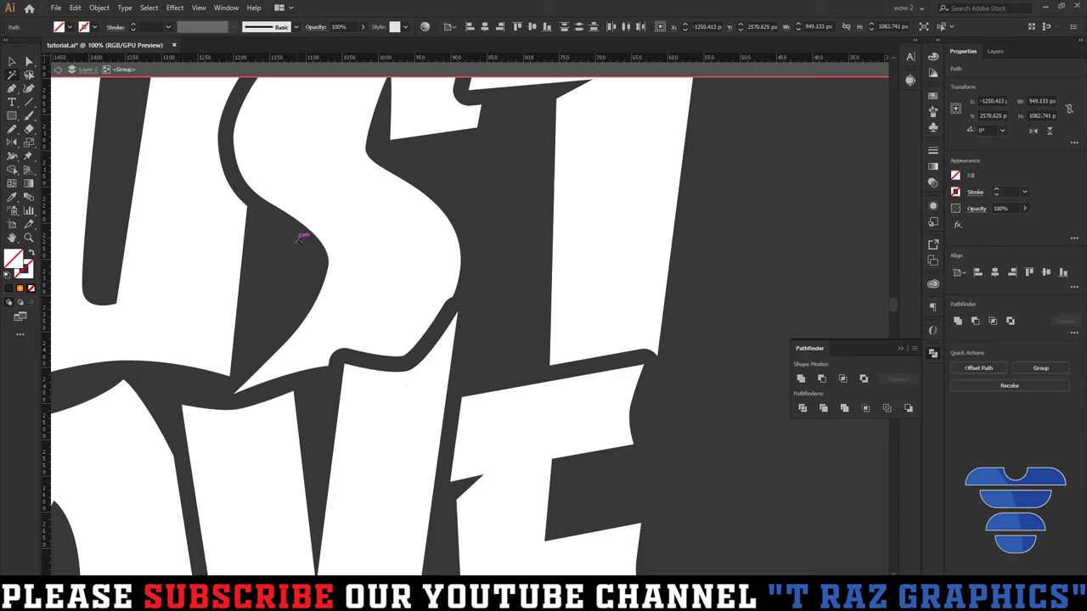
Centre the lettering group horizontally and vertically on the artboard.
key(v)
scroll(446, 286, down, 5)
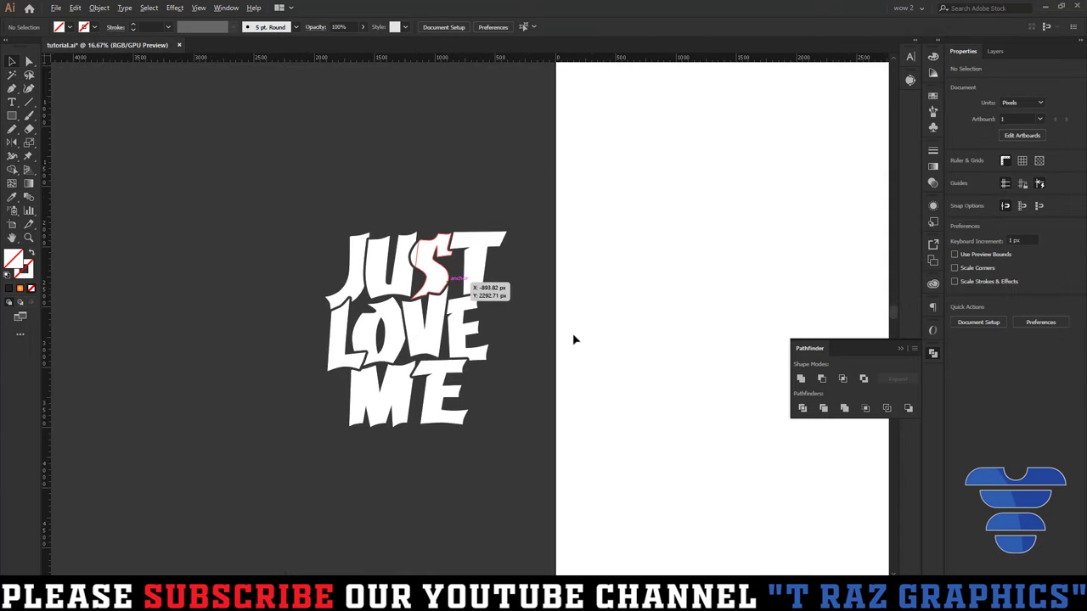
drag(556, 336, 458, 308)
key(ctrl+a)
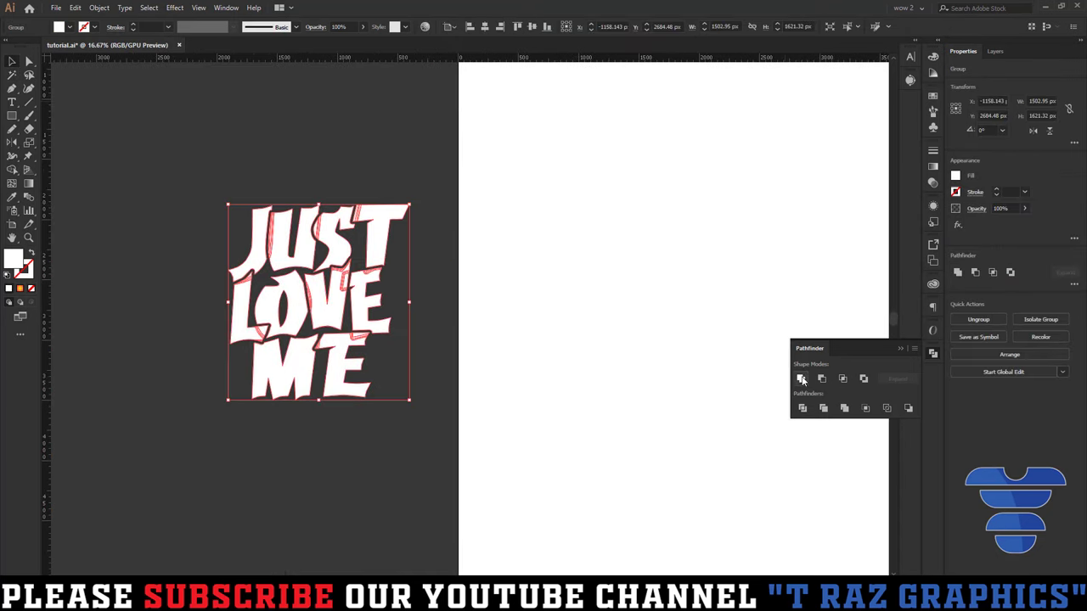
click(486, 26)
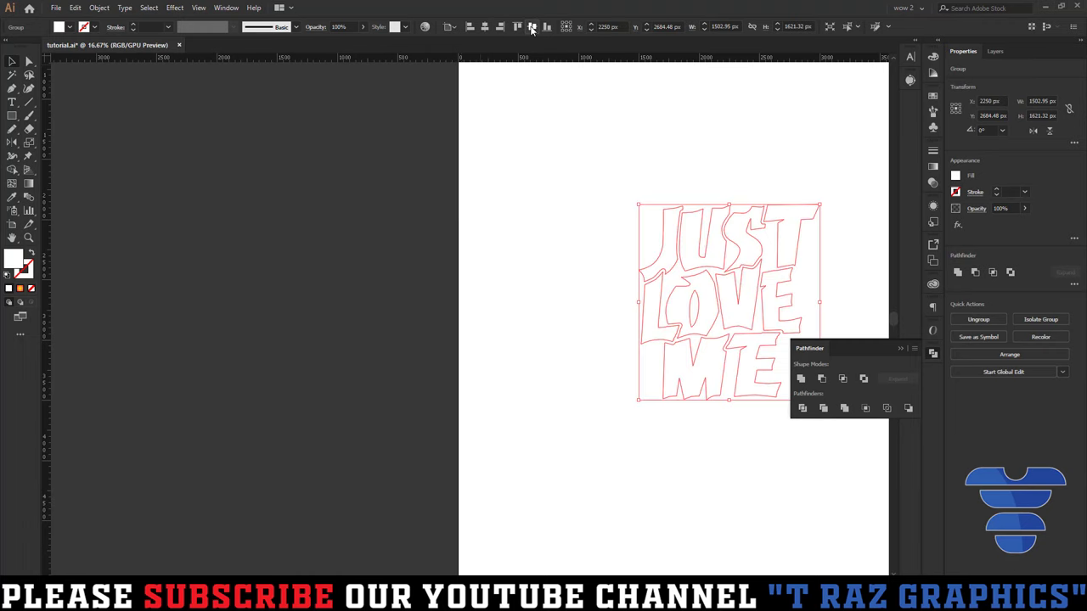
click(531, 26)
drag(610, 143, 296, 132)
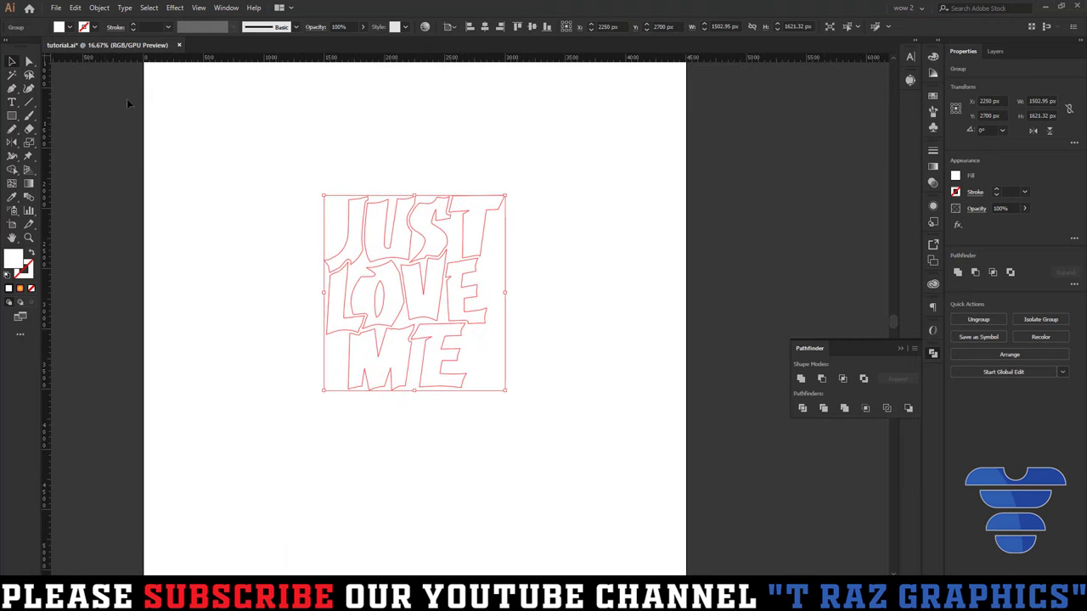
Fill the lettering black and close the Pathfinder panel.
click(71, 28)
click(32, 49)
click(313, 128)
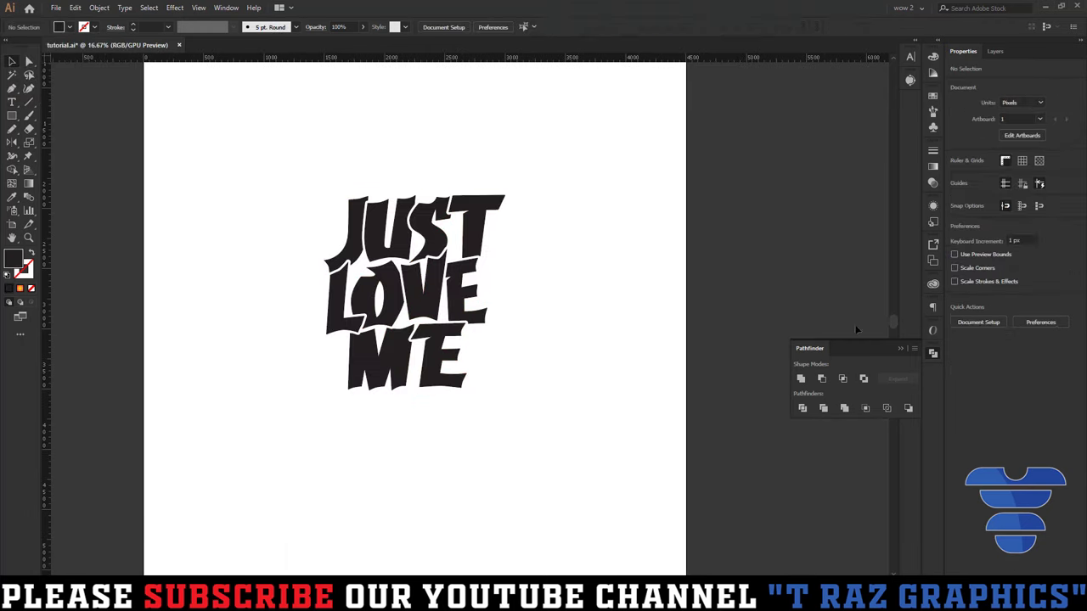
click(900, 349)
Widen the lettering slightly to about 1543 × 1621 px.
scroll(333, 254, up, 5)
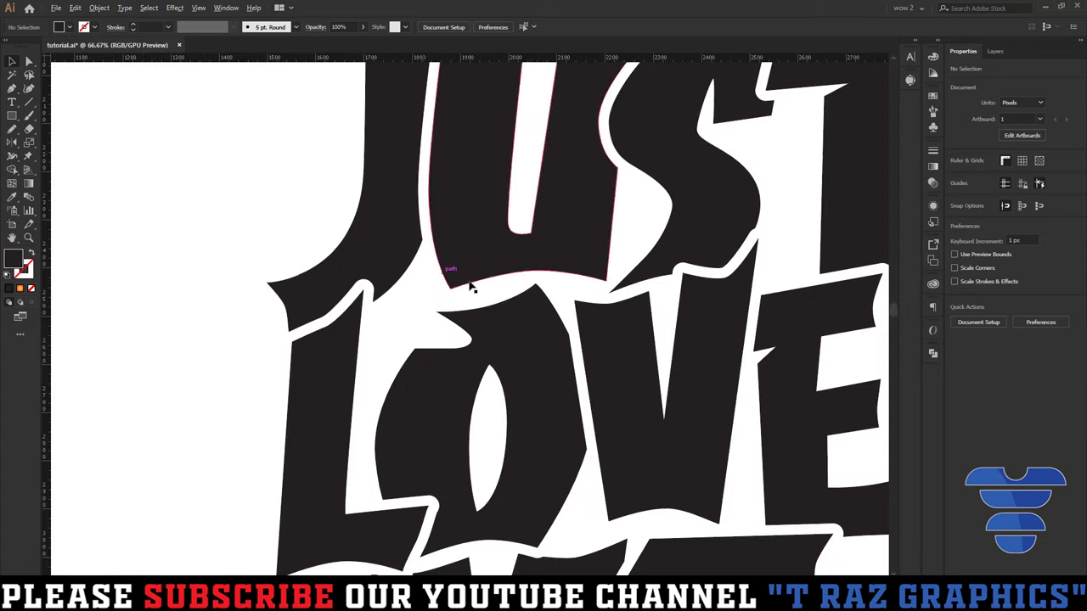
scroll(424, 311, down, 1)
scroll(660, 379, down, 3)
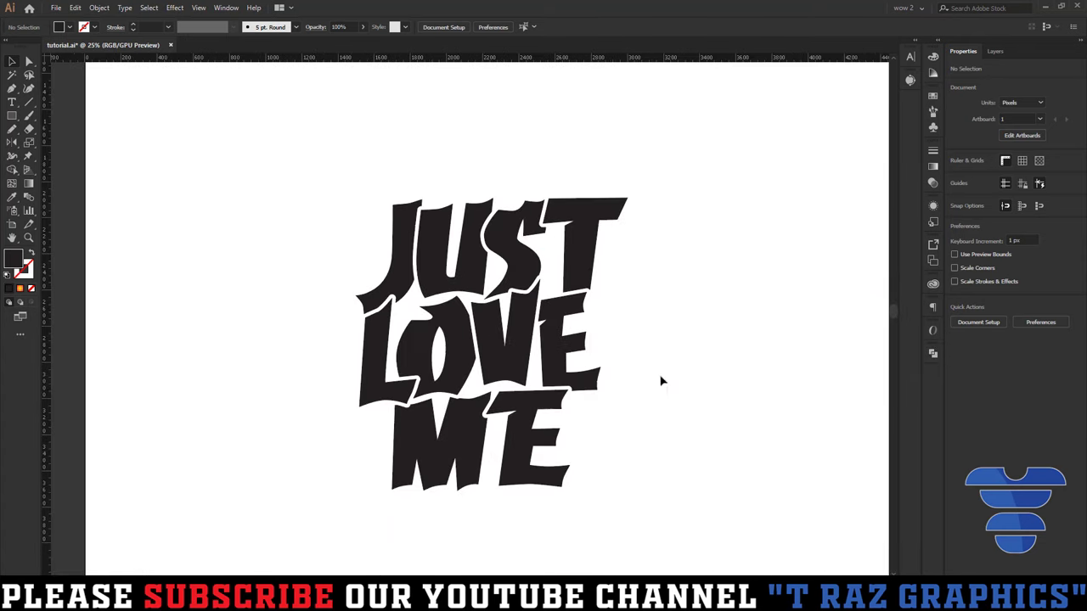
scroll(711, 391, down, 1)
scroll(710, 391, down, 1)
click(534, 318)
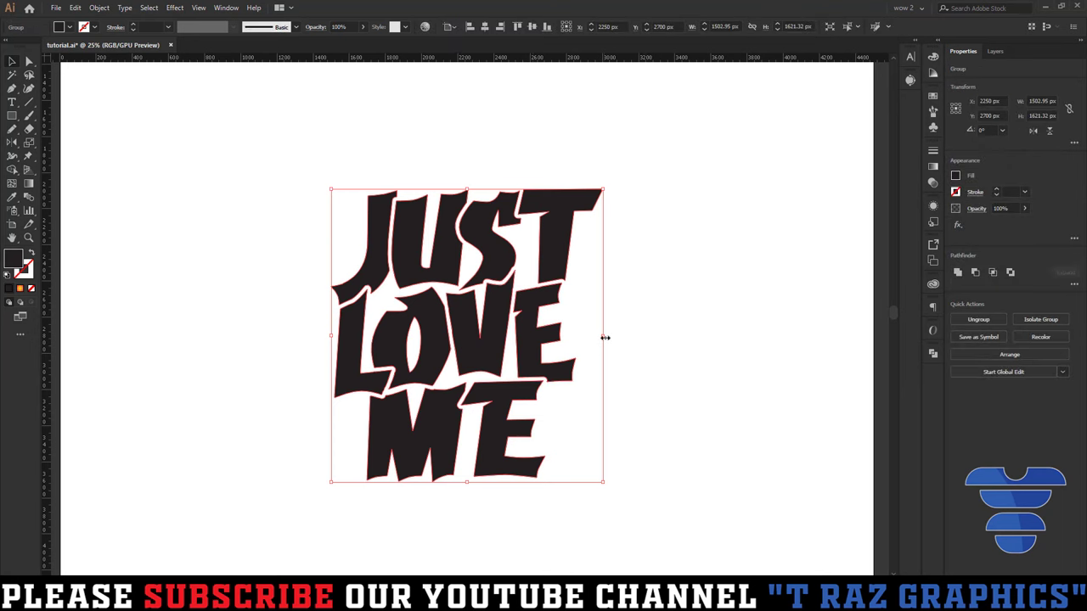
drag(605, 337, 609, 337)
click(660, 352)
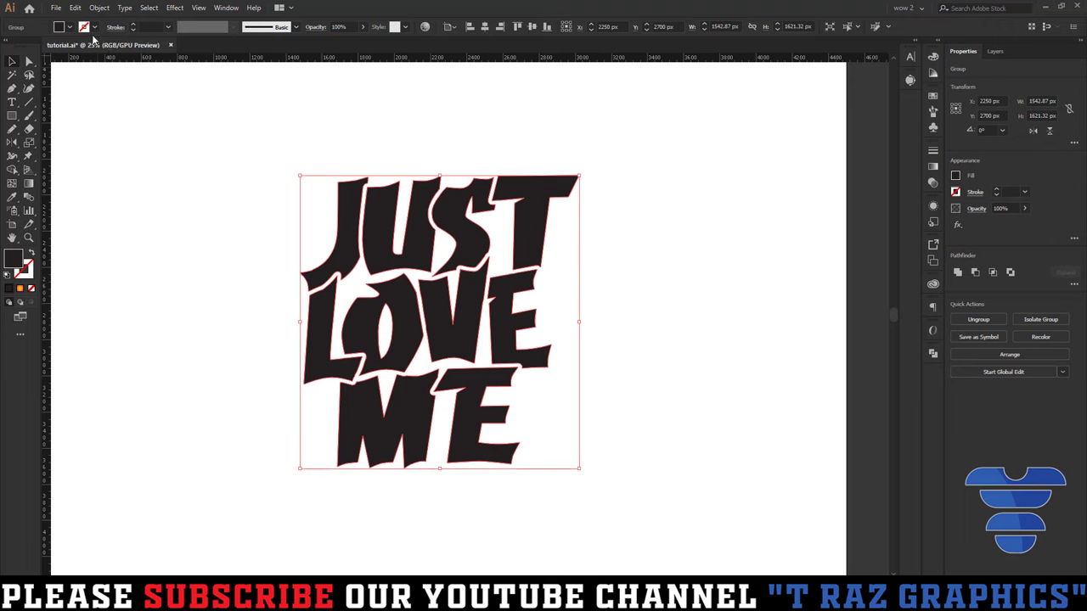
Add a 25 px Offset Path with Round joins around the black lettering.
click(102, 8)
mouse_move(112, 264)
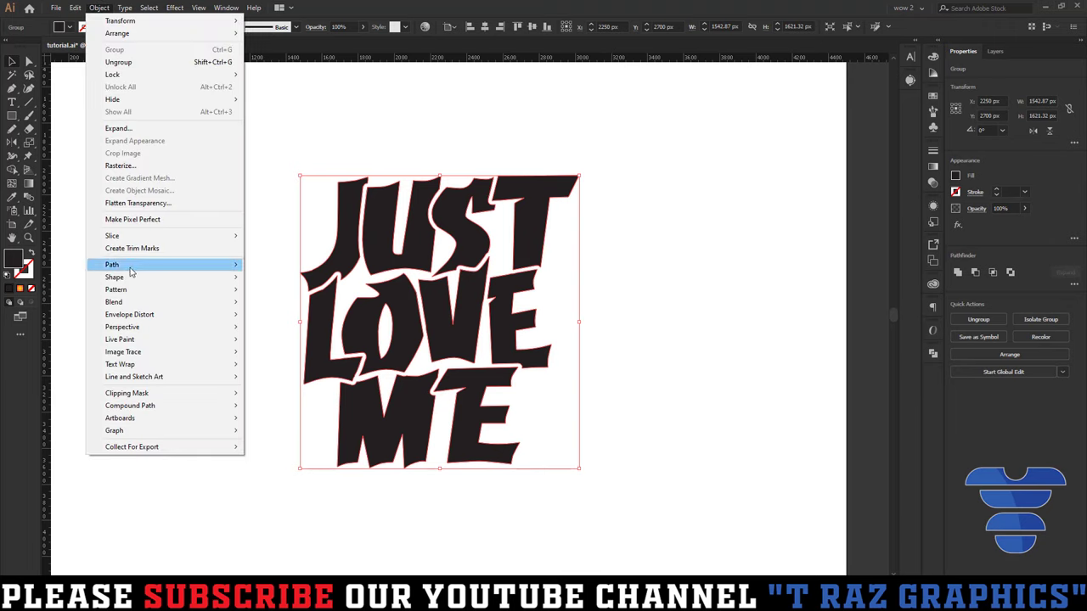
click(284, 307)
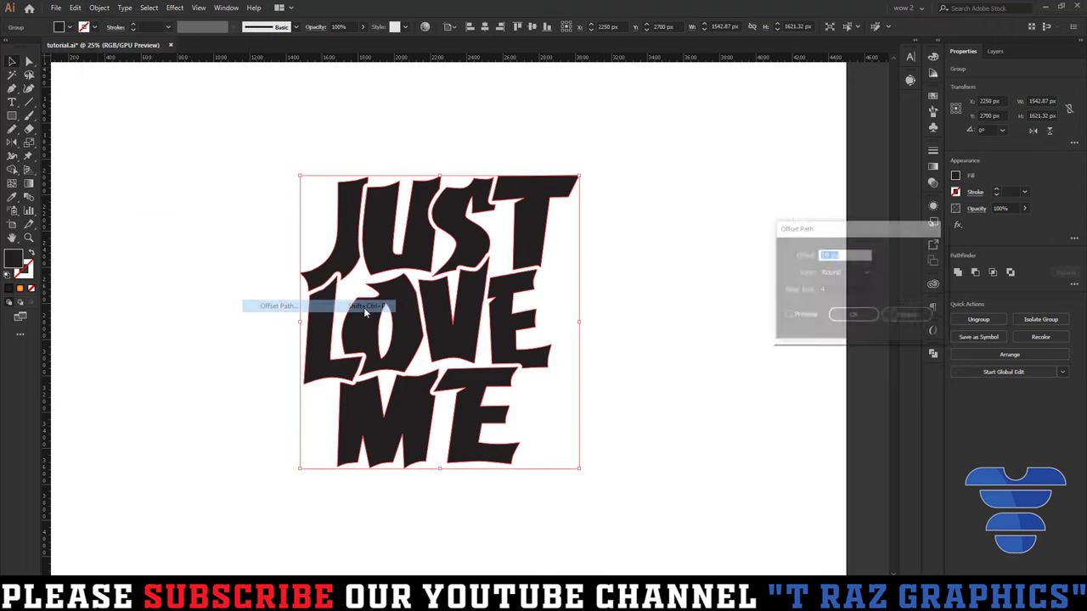
click(787, 315)
click(848, 254)
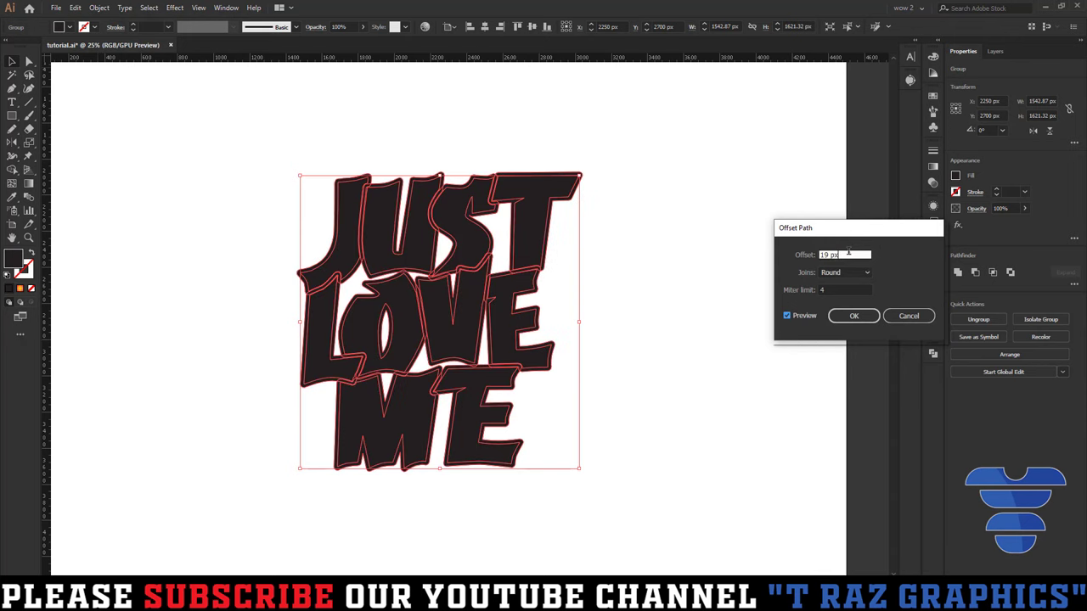
key(Up)
key(Up)
key(Up)
key(Up)
key(Up)
key(Up)
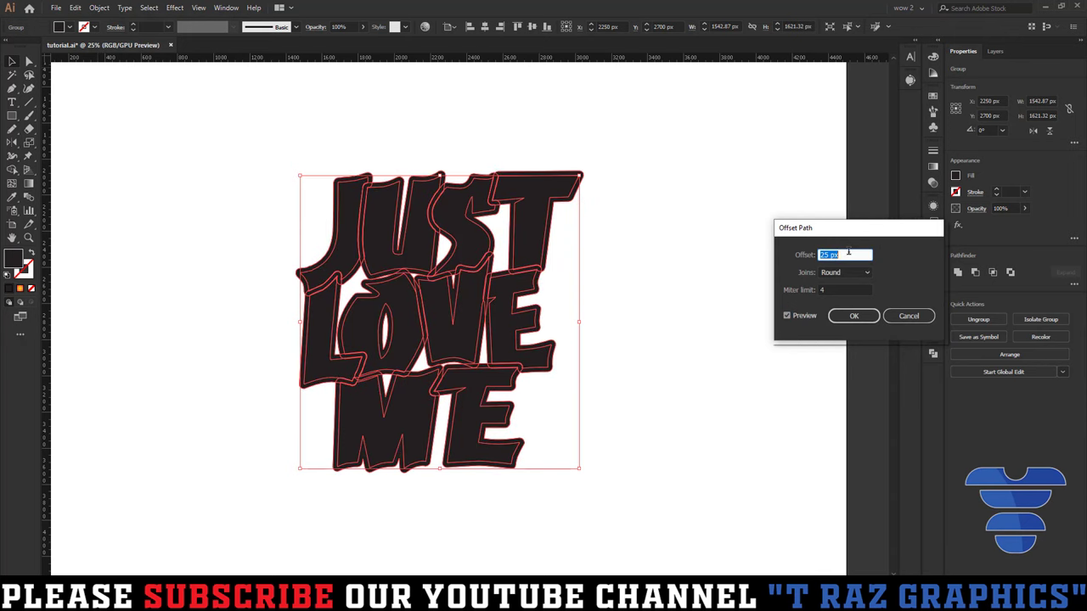
key(Up)
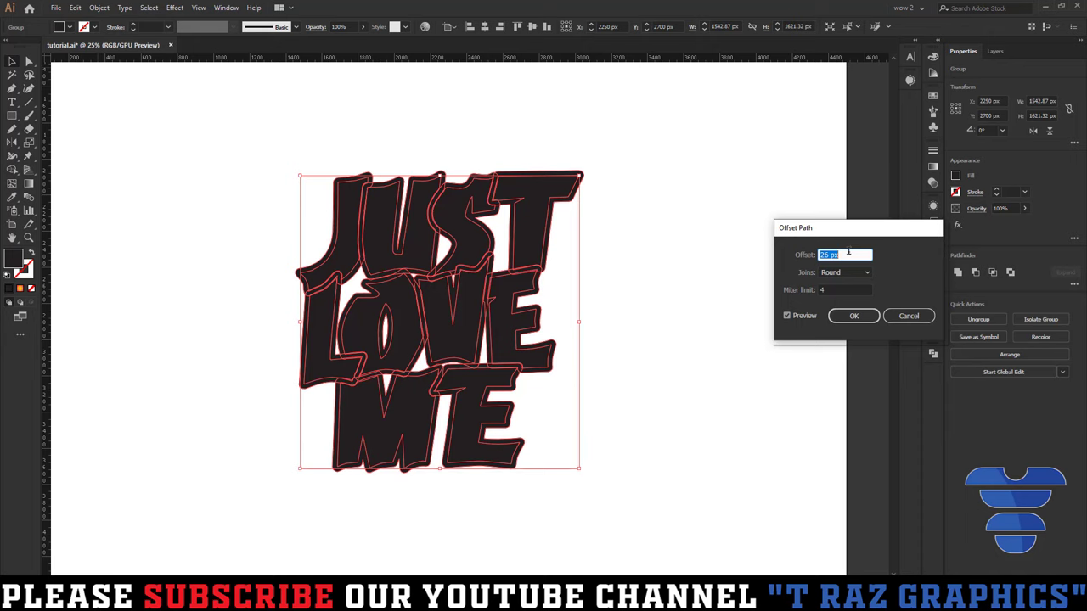
key(Up)
key(Up)
key(Down)
key(Down)
key(Down)
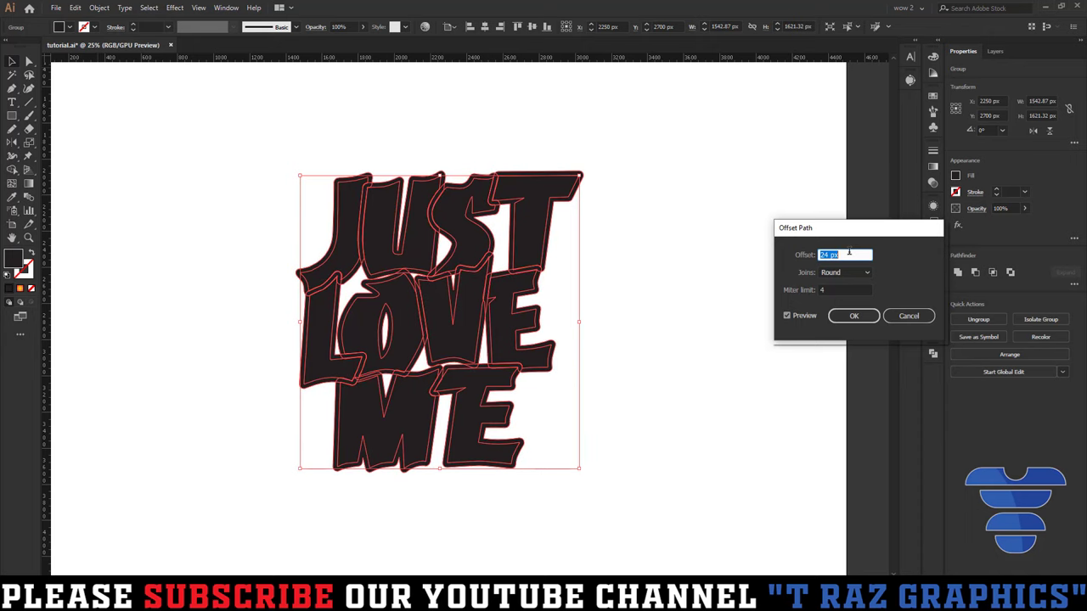
key(Down)
key(Down)
key(Up)
key(Up)
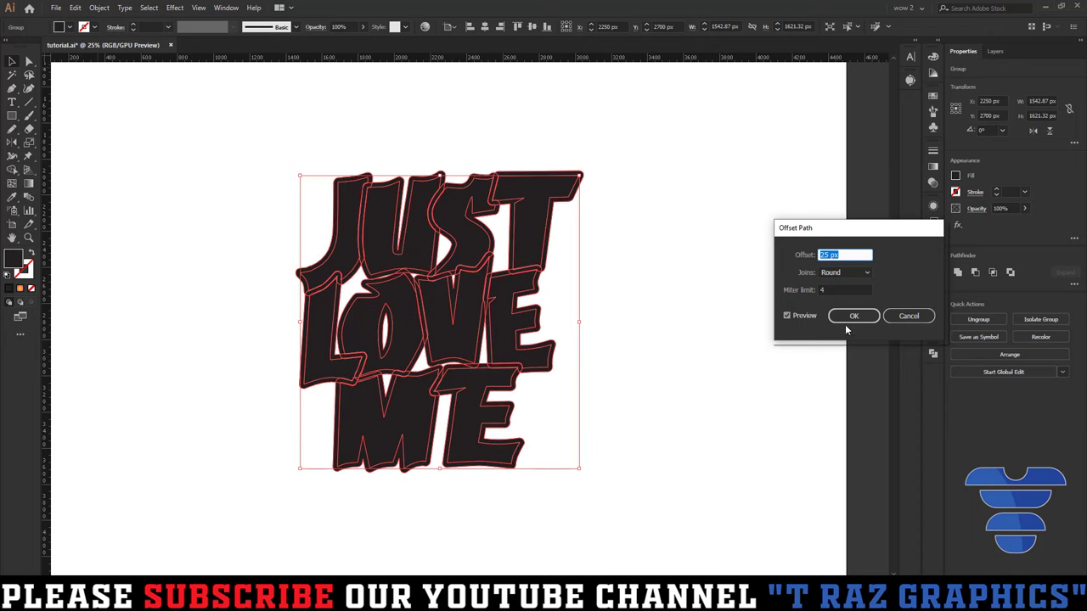
click(853, 316)
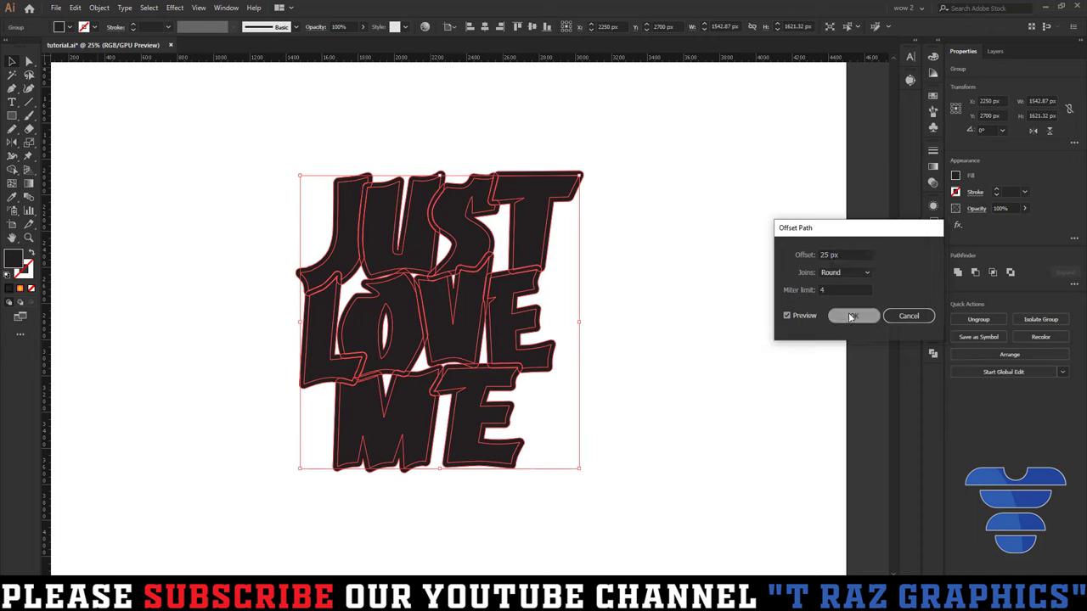
click(728, 333)
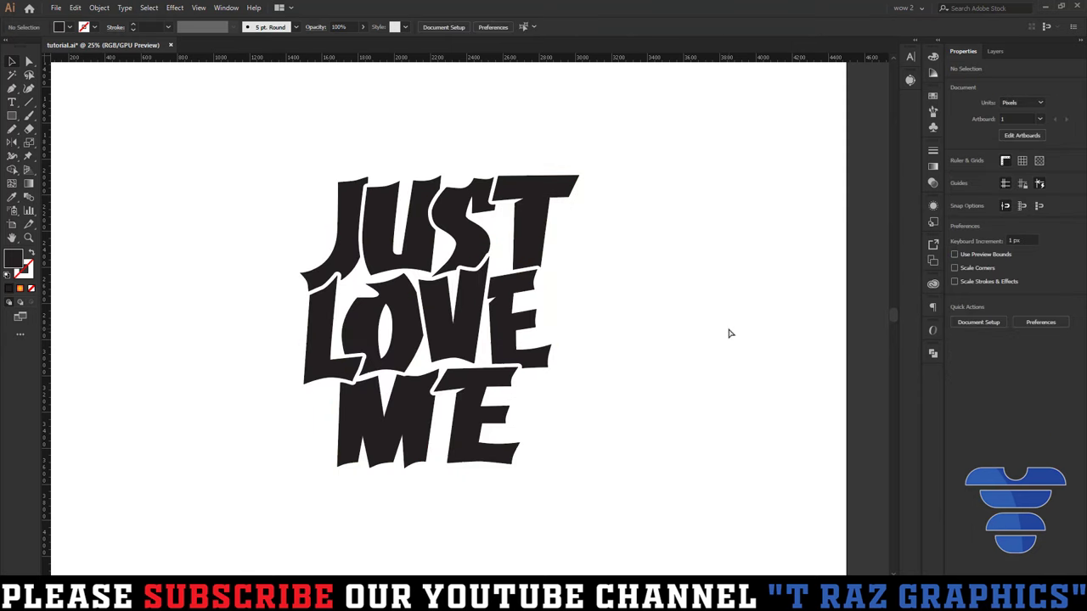
Merge all letters and offset outlines with Pathfinder and fill the result red.
key(ctrl+a)
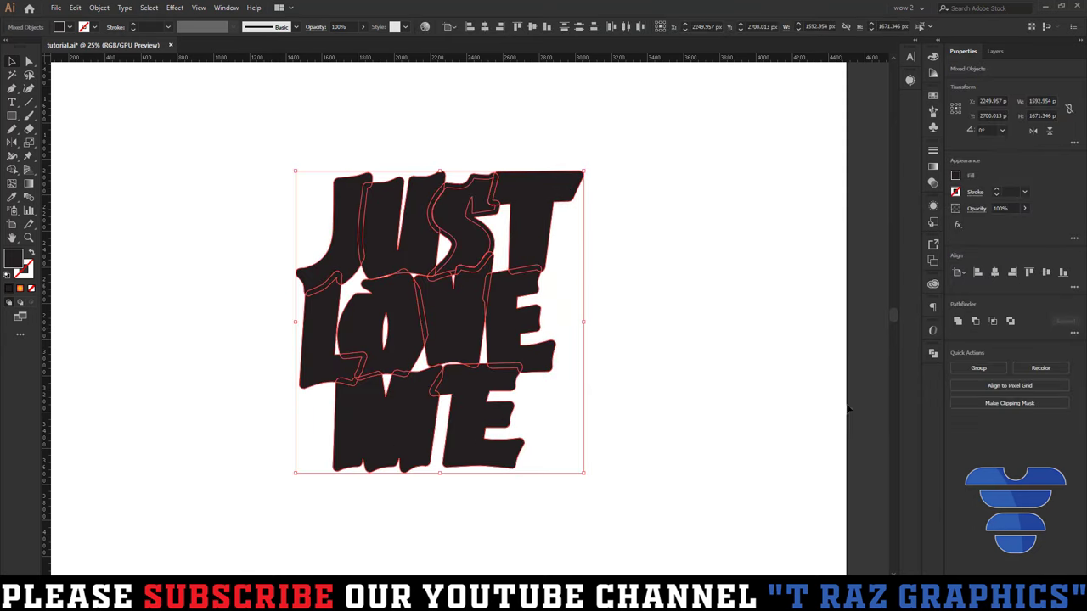
click(934, 355)
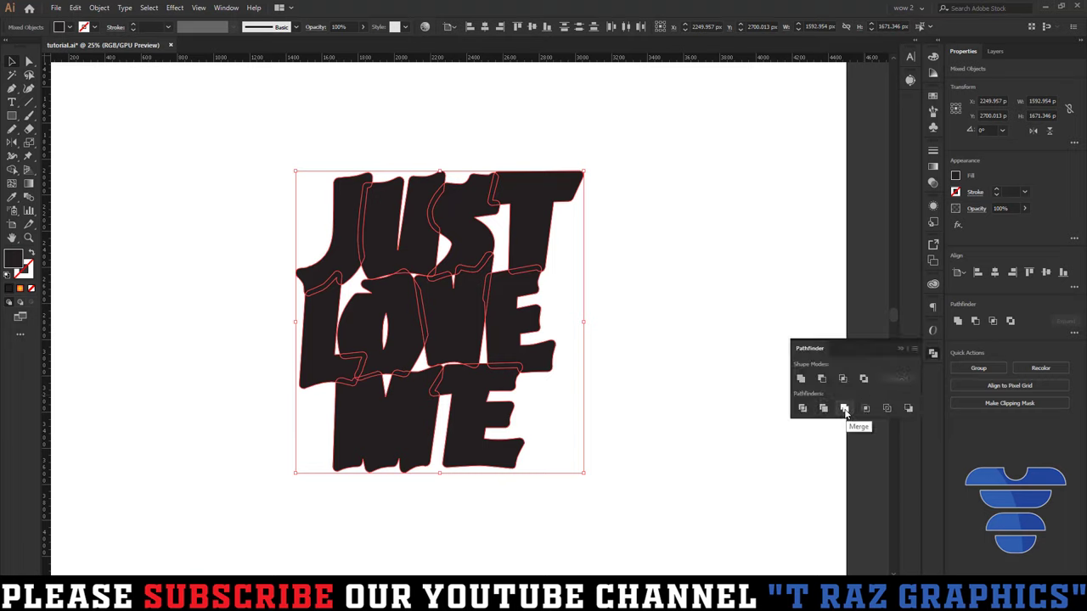
click(846, 411)
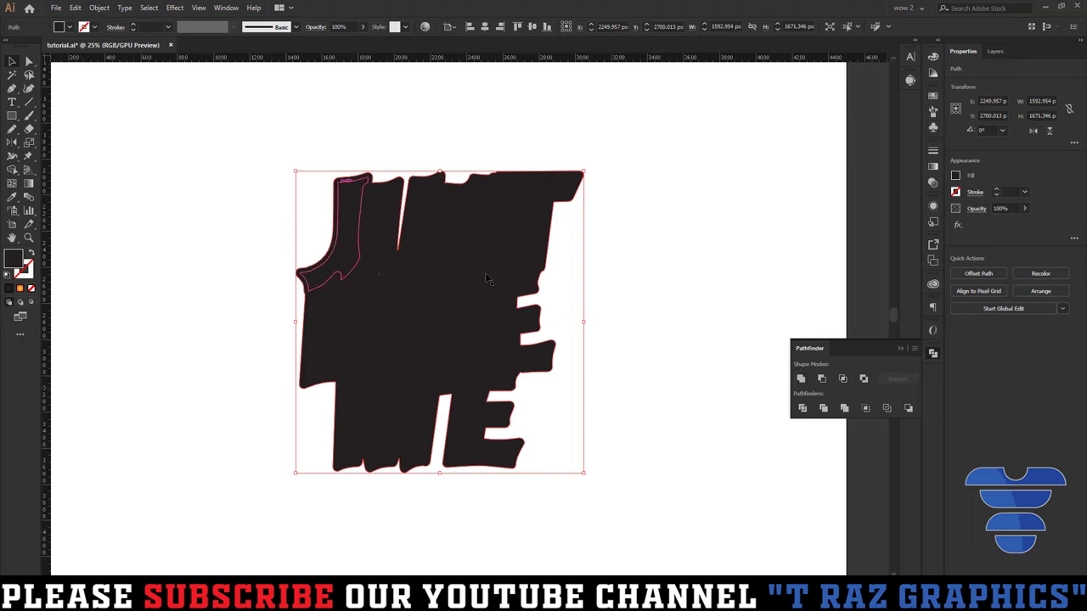
click(70, 27)
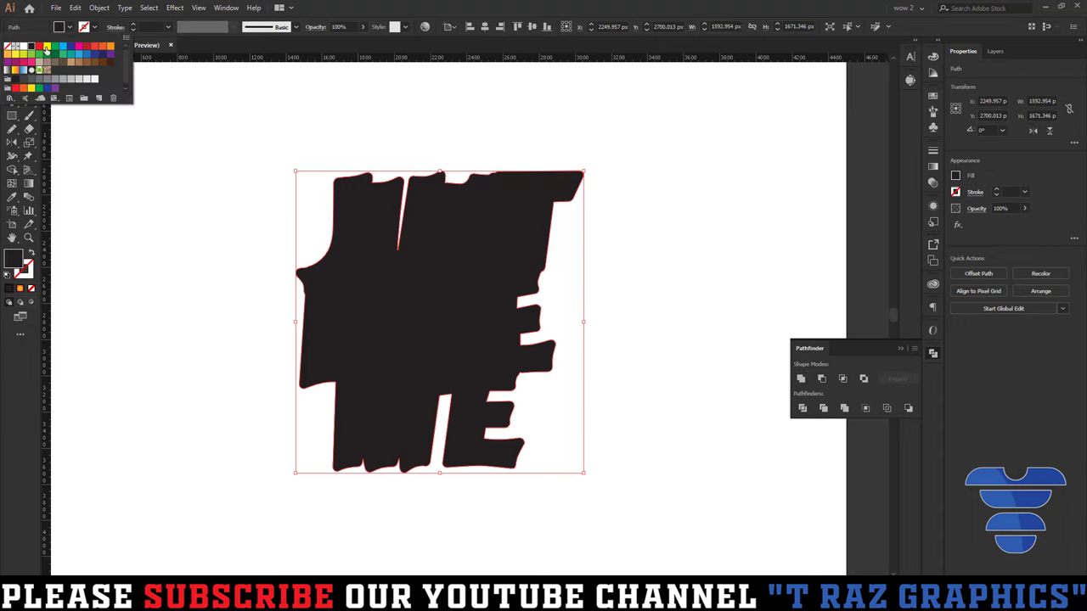
click(37, 53)
click(209, 198)
Make the lettering white by sampling white with the Eyedropper.
click(209, 198)
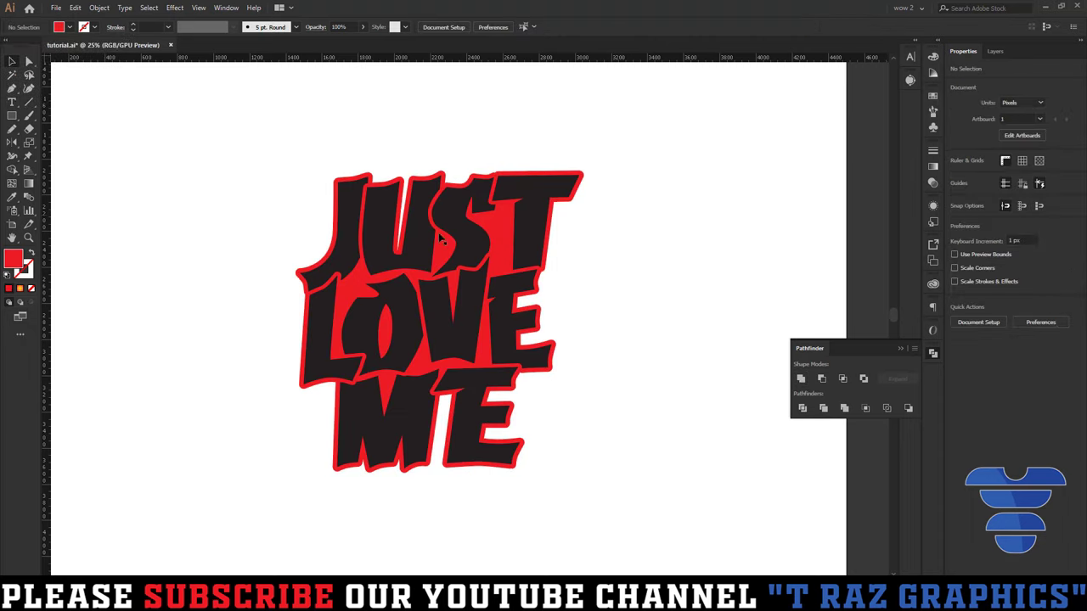
click(532, 188)
key(i)
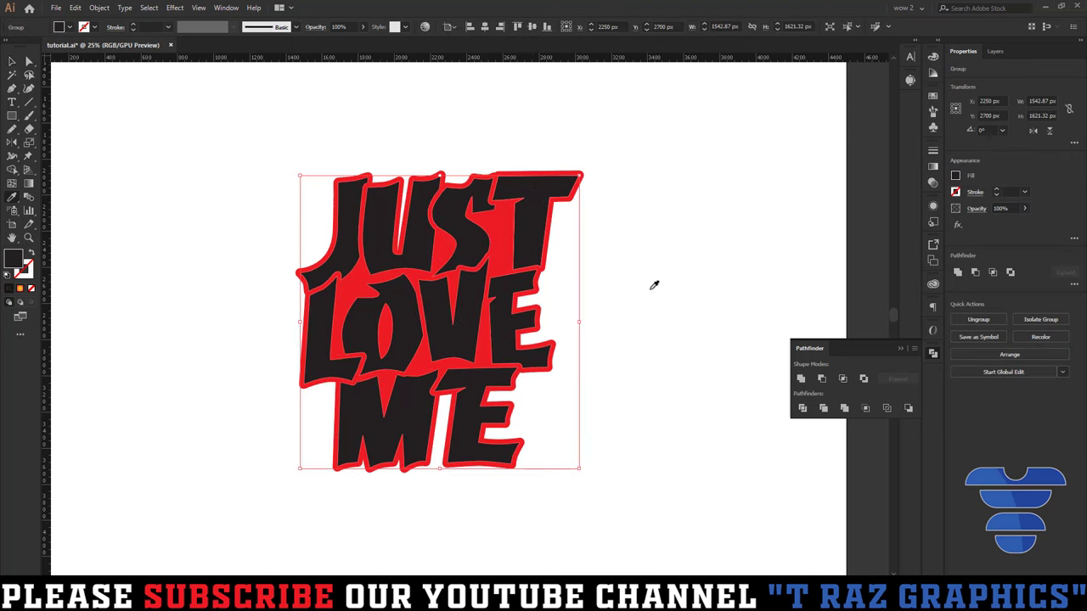
click(651, 285)
key(v)
Fill the red outline backing shape pure black #000000.
click(499, 242)
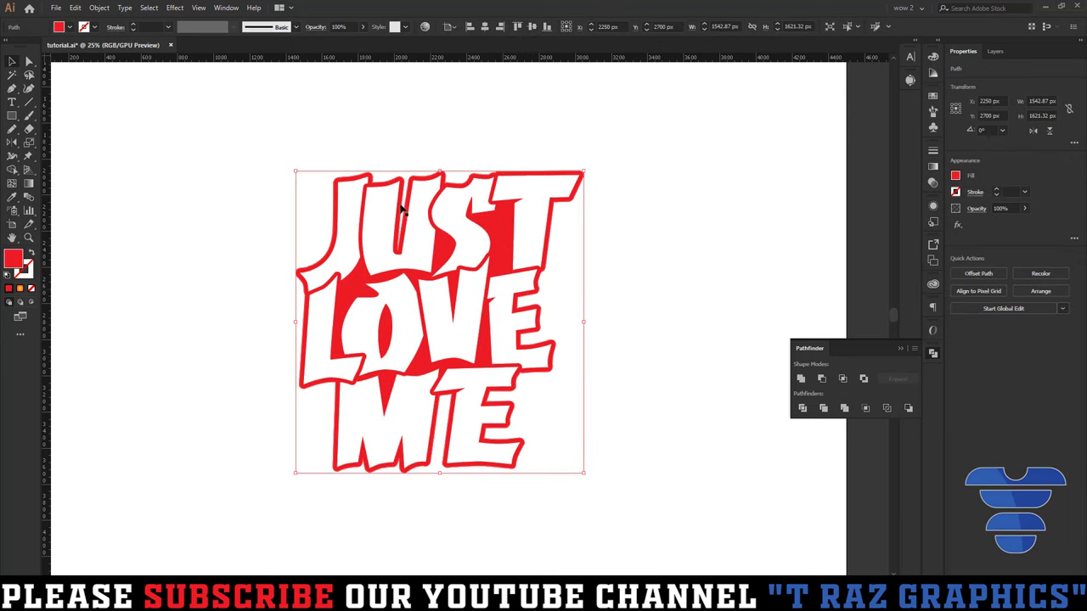
click(69, 26)
click(32, 49)
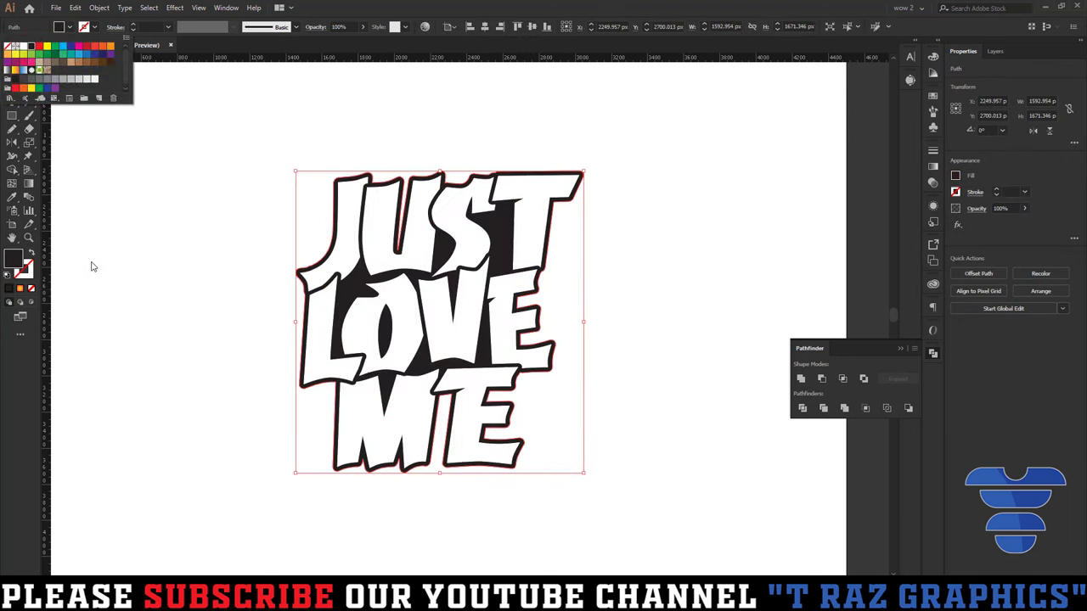
double_click(12, 259)
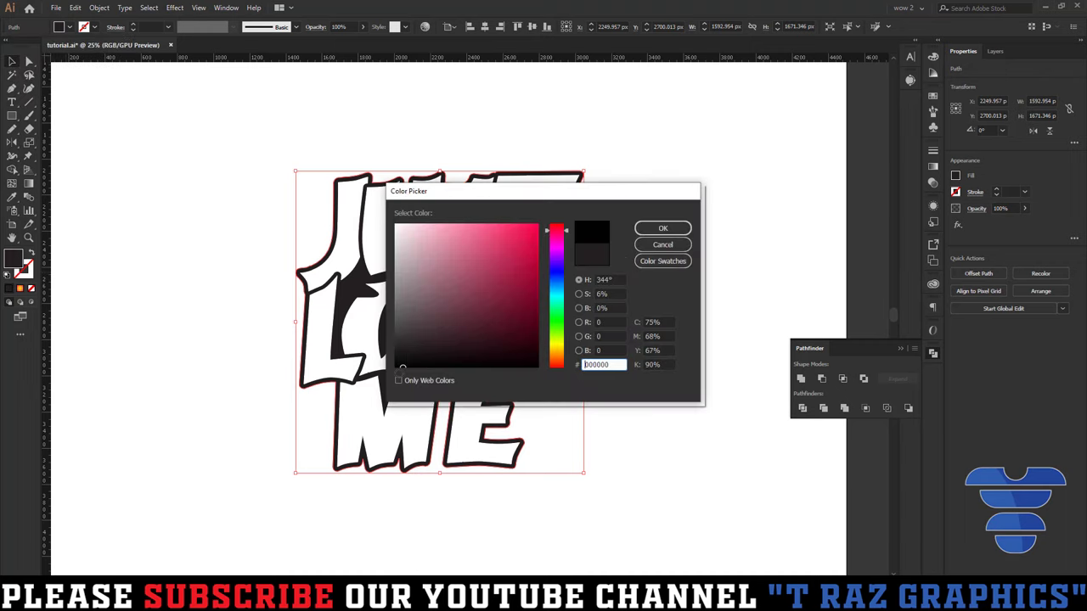
click(662, 228)
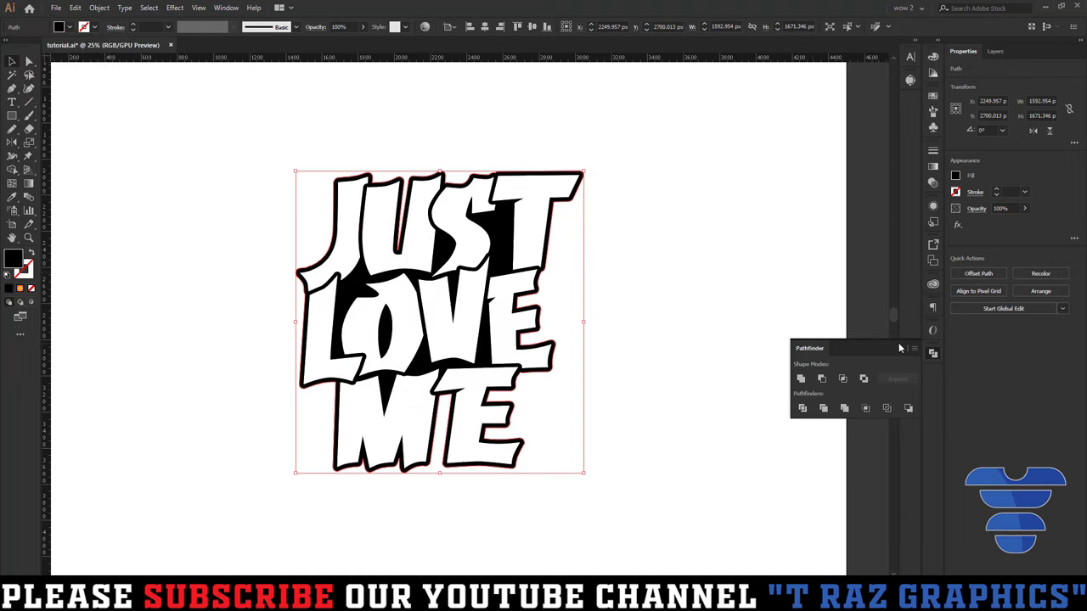
click(786, 354)
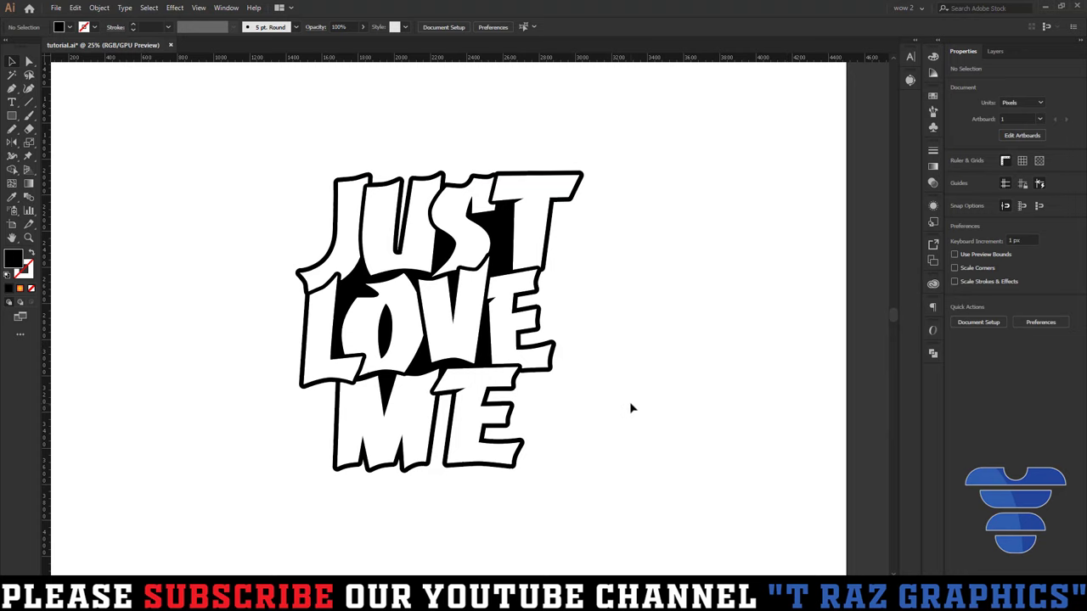
scroll(564, 234, up, 3)
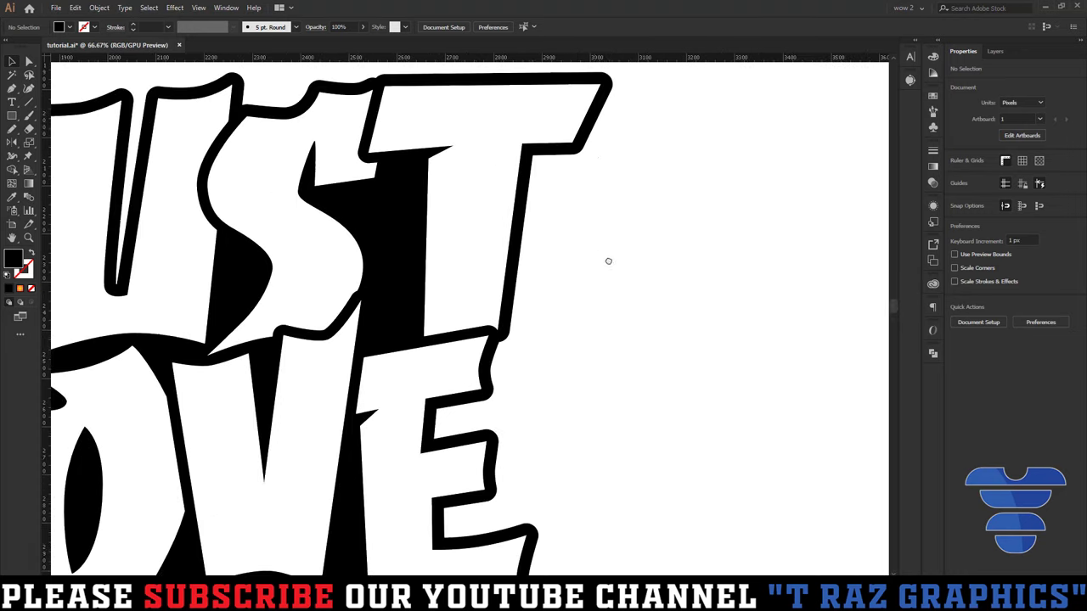
scroll(608, 260, up, 2)
scroll(668, 236, up, 2)
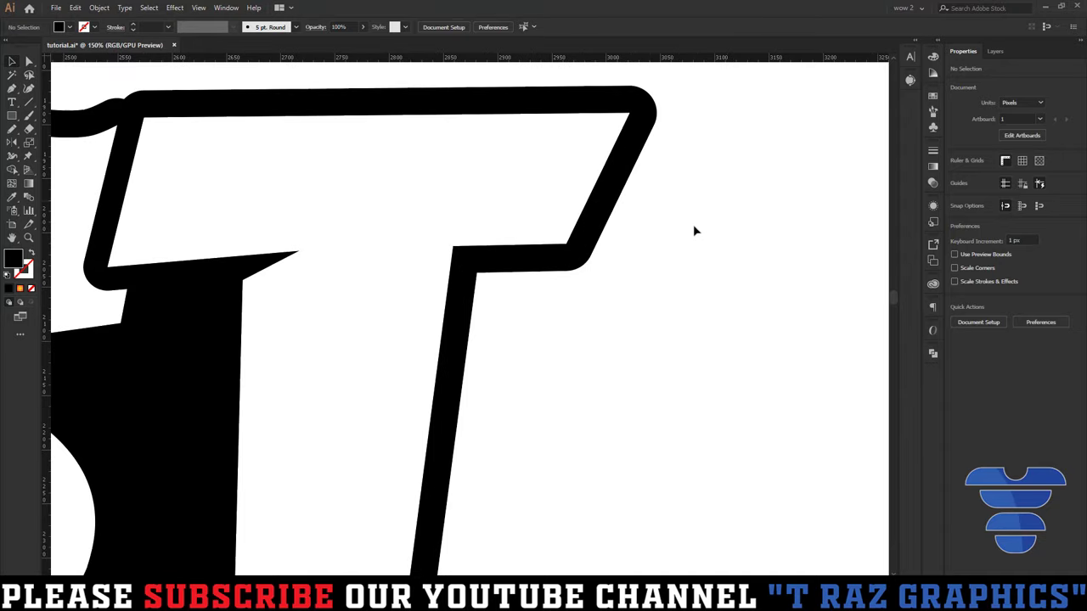
scroll(679, 100, up, 3)
mouse_move(590, 159)
mouse_down()
mouse_move(618, 215)
mouse_move(608, 207)
mouse_up()
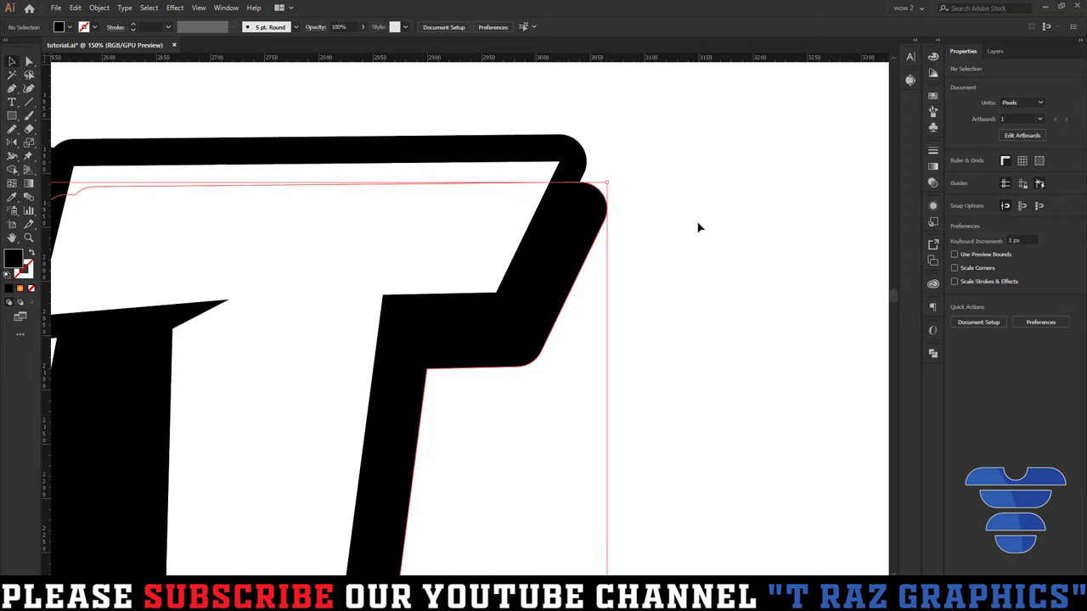
key(ctrl+0)
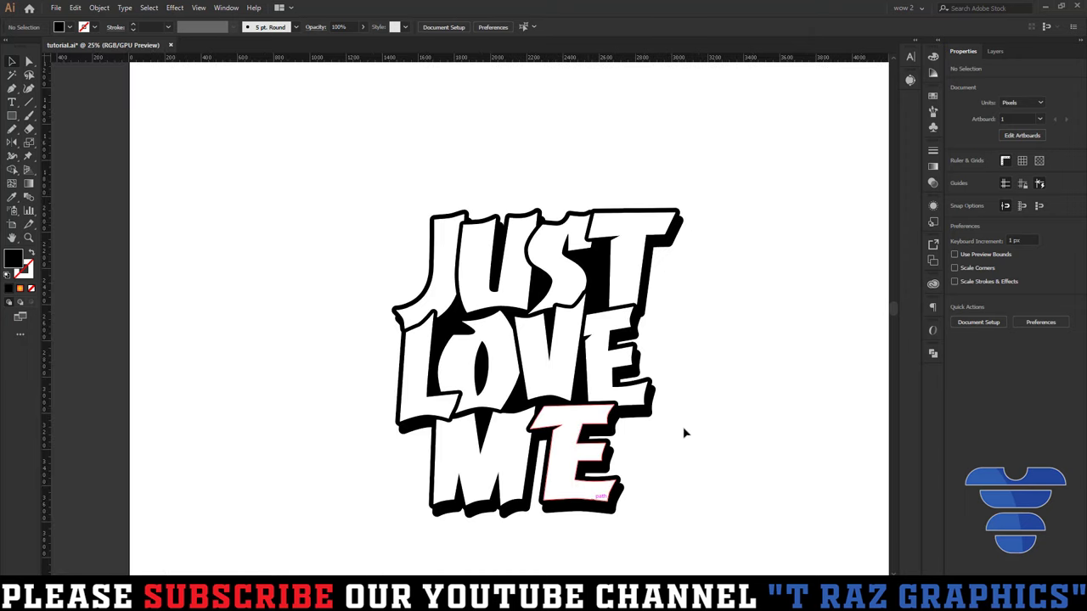
scroll(711, 165, up, 3)
scroll(573, 439, up, 3)
scroll(477, 298, down, 3)
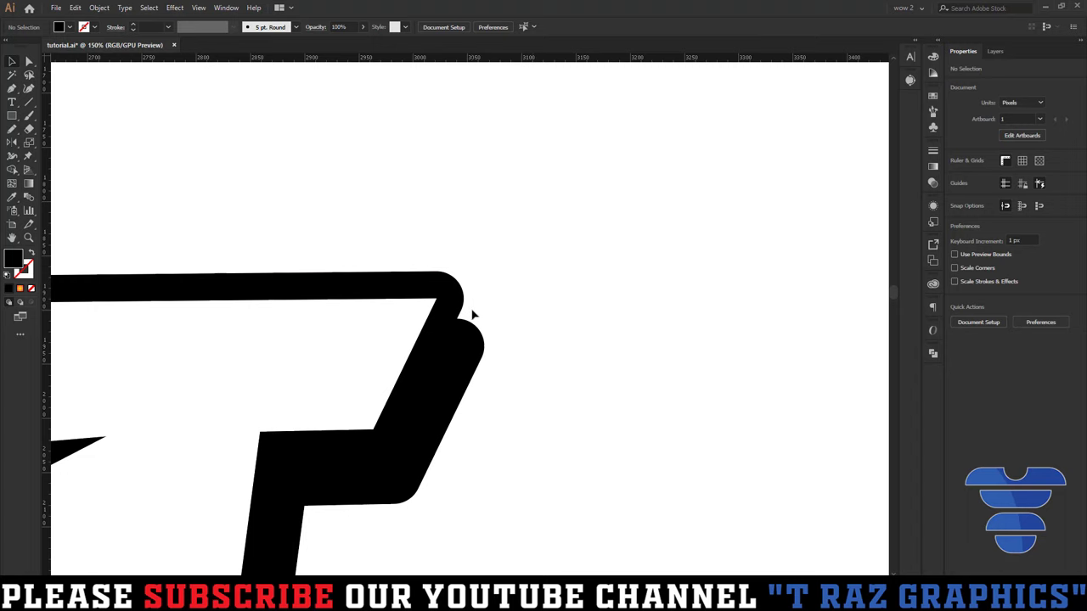
scroll(473, 315, down, 1)
scroll(449, 419, down, 3)
scroll(424, 433, up, 2)
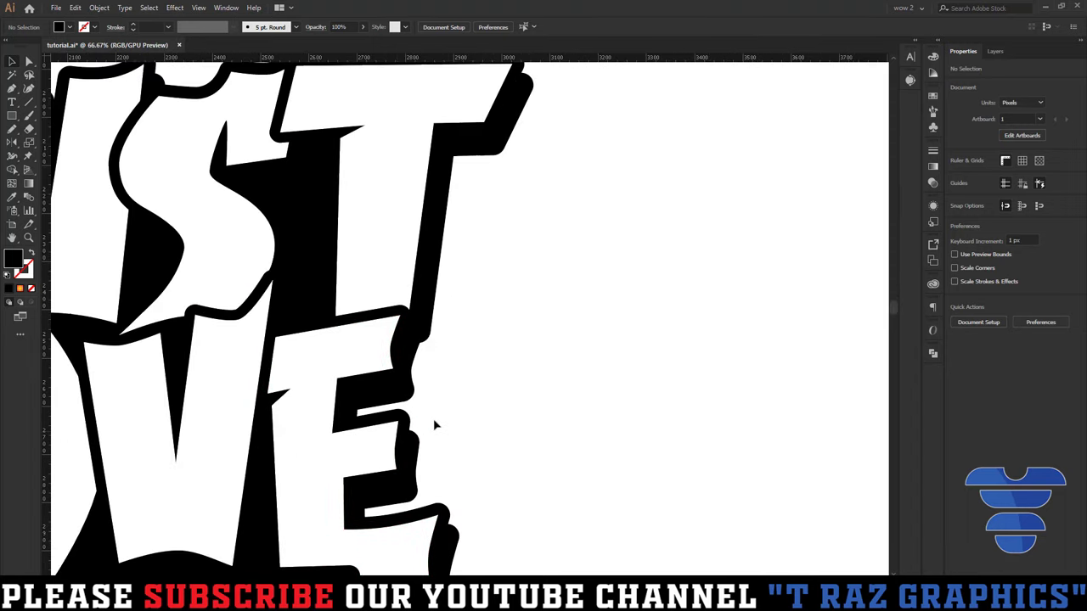
scroll(582, 313, up, 1)
scroll(582, 314, up, 2)
scroll(551, 288, up, 1)
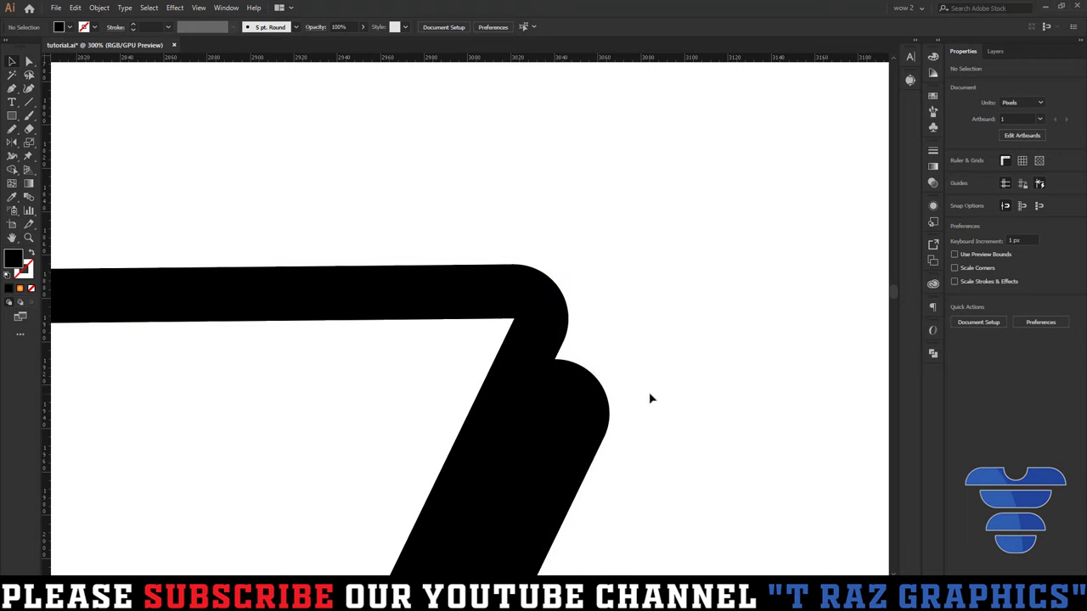
Select the T's black outline and its offset copy, and blend them together.
mouse_move(638, 428)
mouse_down()
mouse_move(565, 380)
mouse_move(474, 214)
mouse_up()
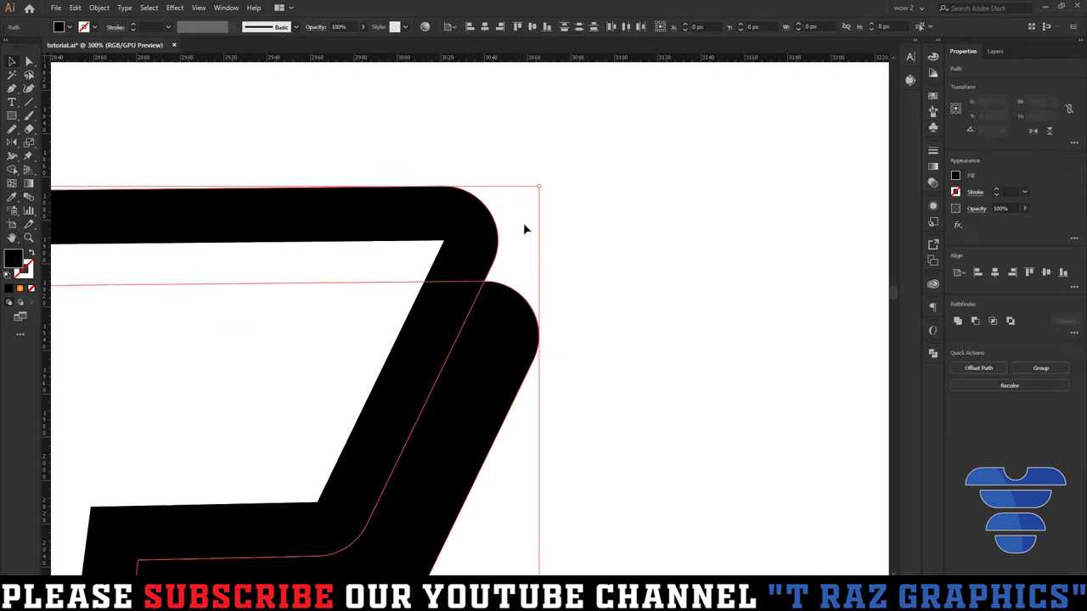
mouse_move(566, 316)
mouse_down()
mouse_move(520, 350)
mouse_move(589, 311)
mouse_up()
key(ctrl+z)
drag(624, 391, 485, 184)
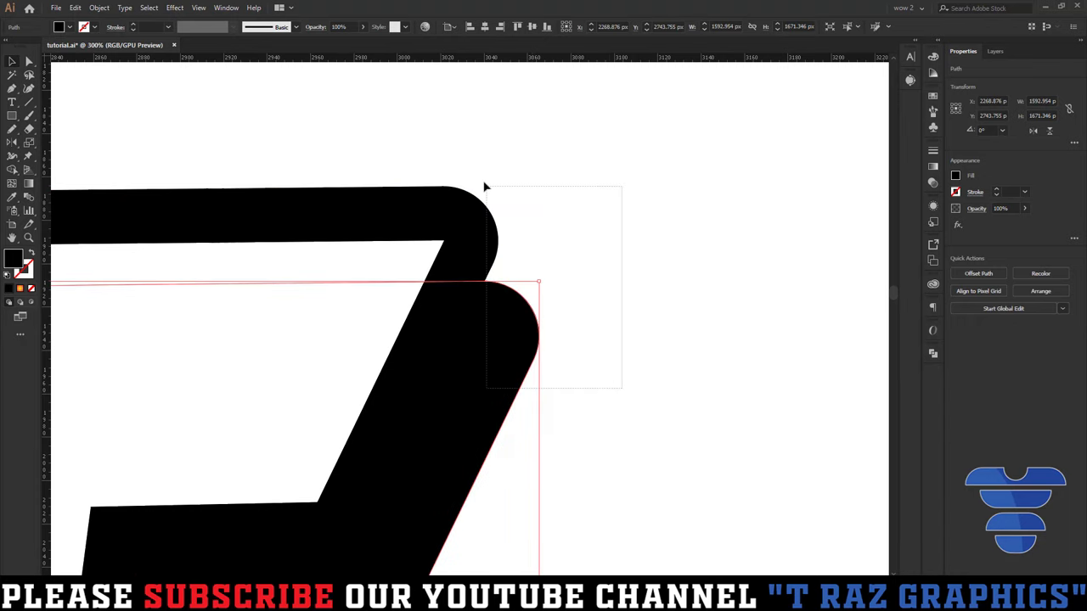
click(35, 200)
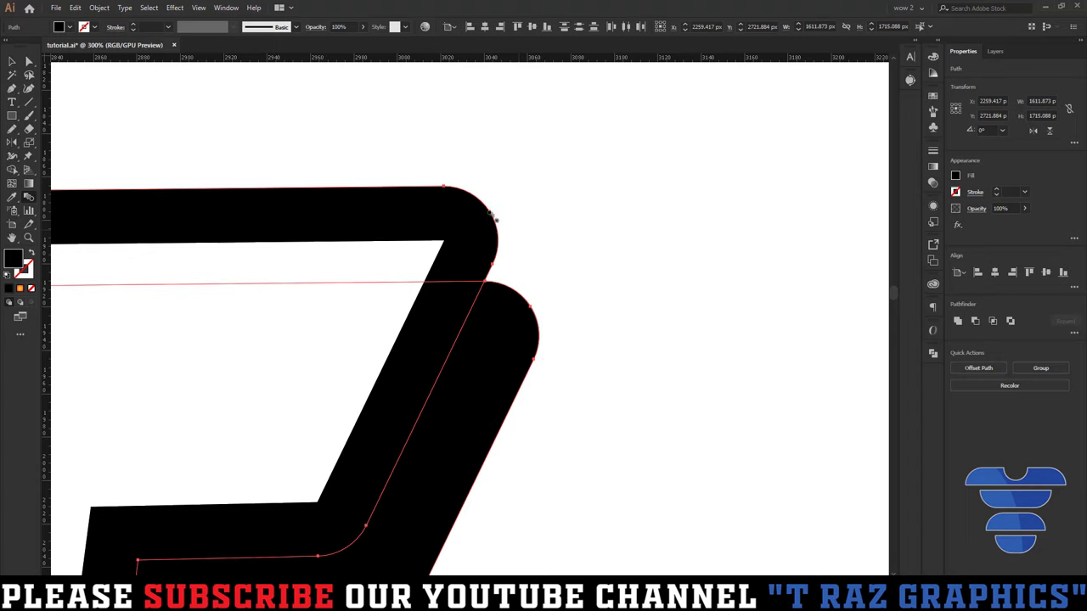
click(535, 312)
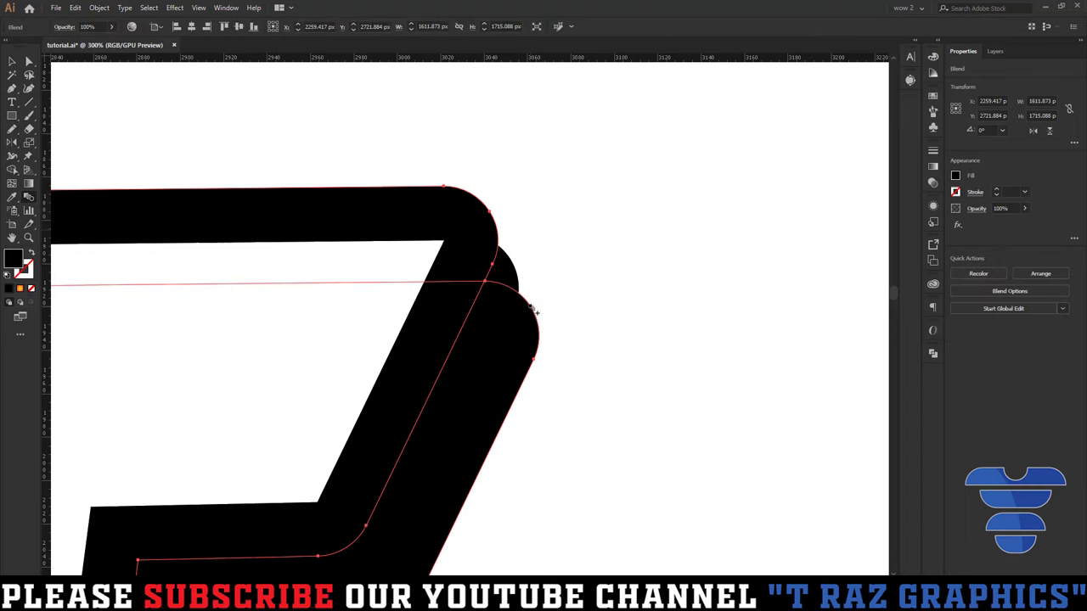
Set the blend spacing to Specified Steps with 8 steps, previewing the result.
double_click(27, 199)
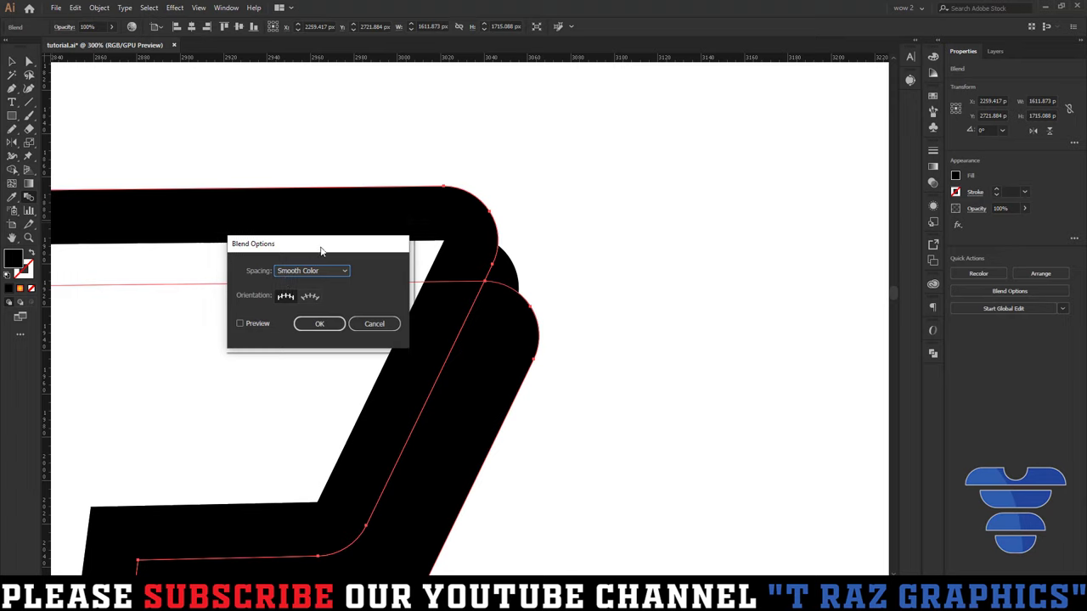
drag(304, 252, 708, 233)
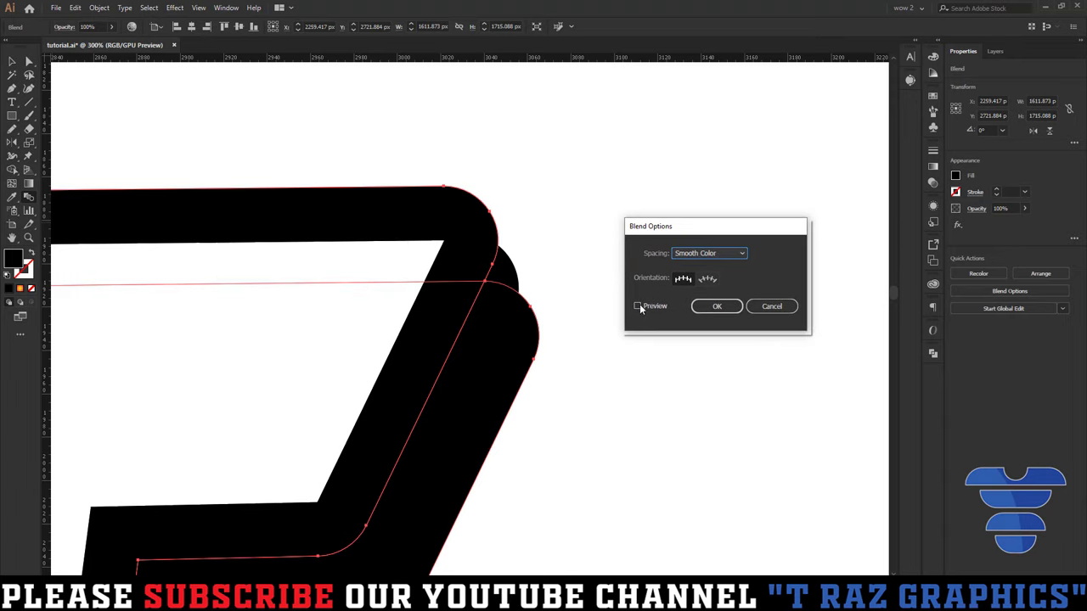
click(637, 306)
click(710, 253)
click(713, 278)
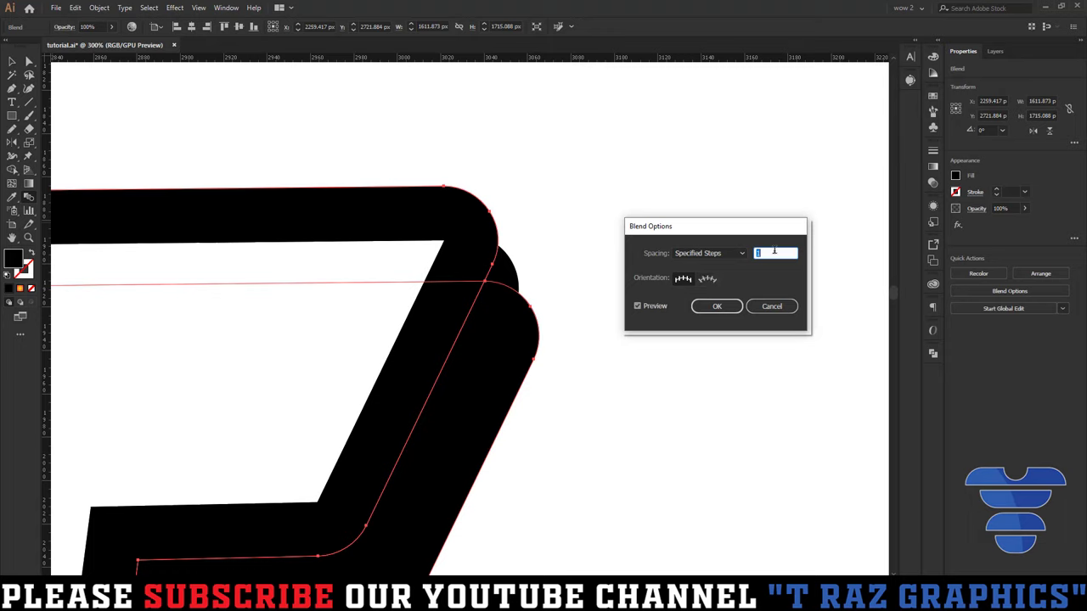
text(8)
click(717, 305)
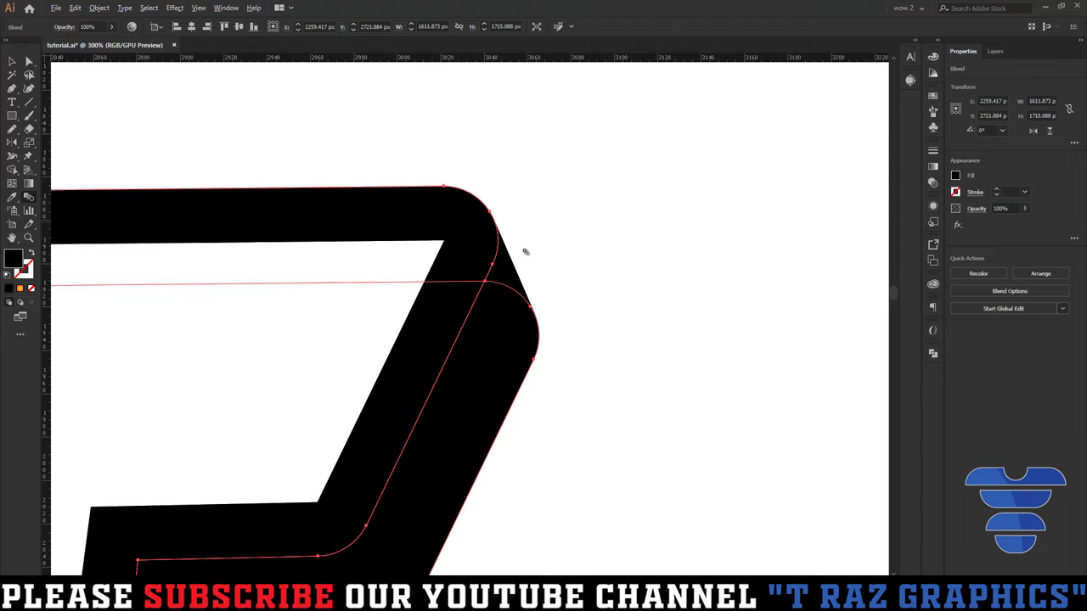
scroll(527, 251, up, 4)
scroll(456, 299, down, 5)
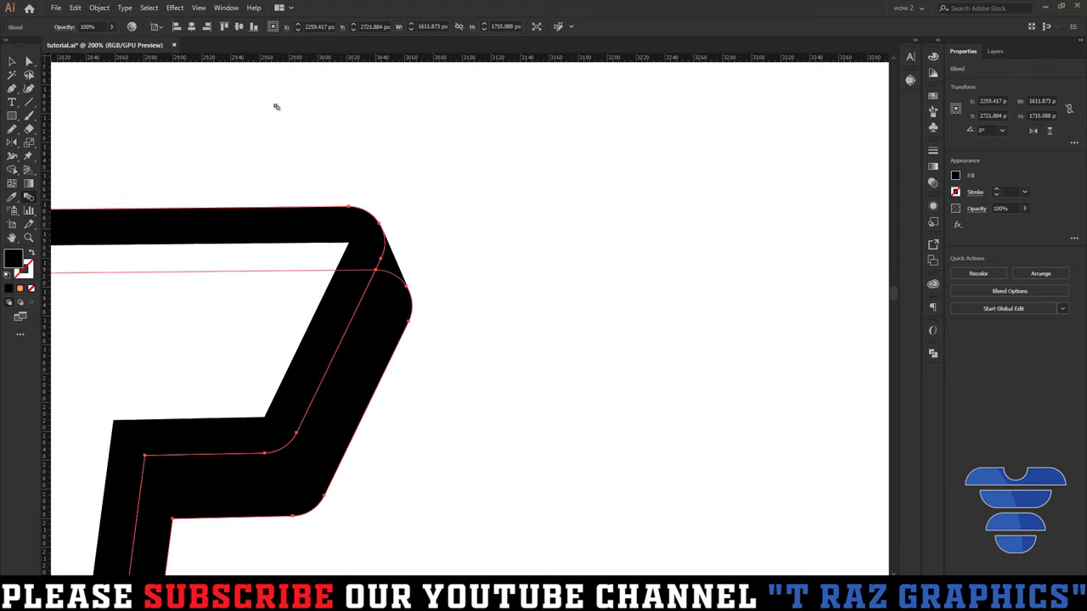
Expand the blend into solid shapes with Object > Expand.
click(108, 10)
click(127, 127)
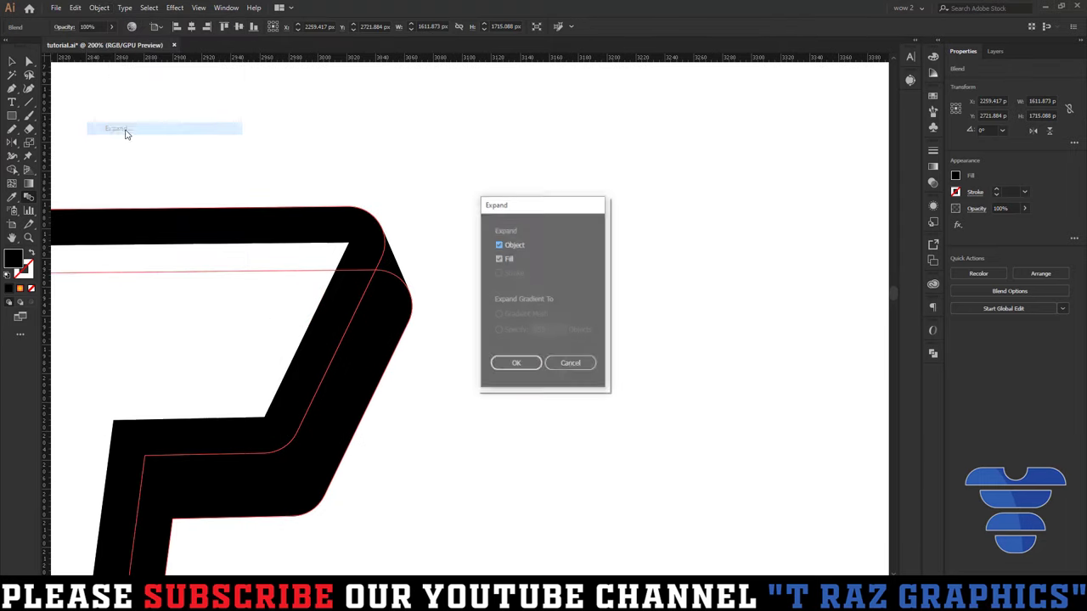
click(517, 364)
click(461, 305)
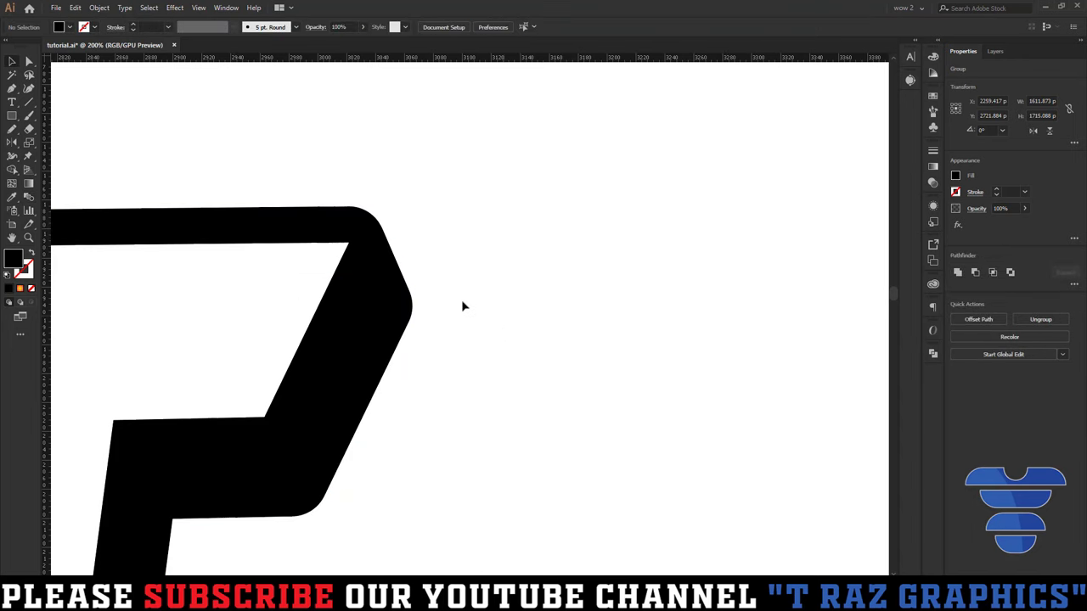
Nudge the expanded black shadow group into place behind the lettering.
scroll(403, 282, up, 3)
click(402, 282)
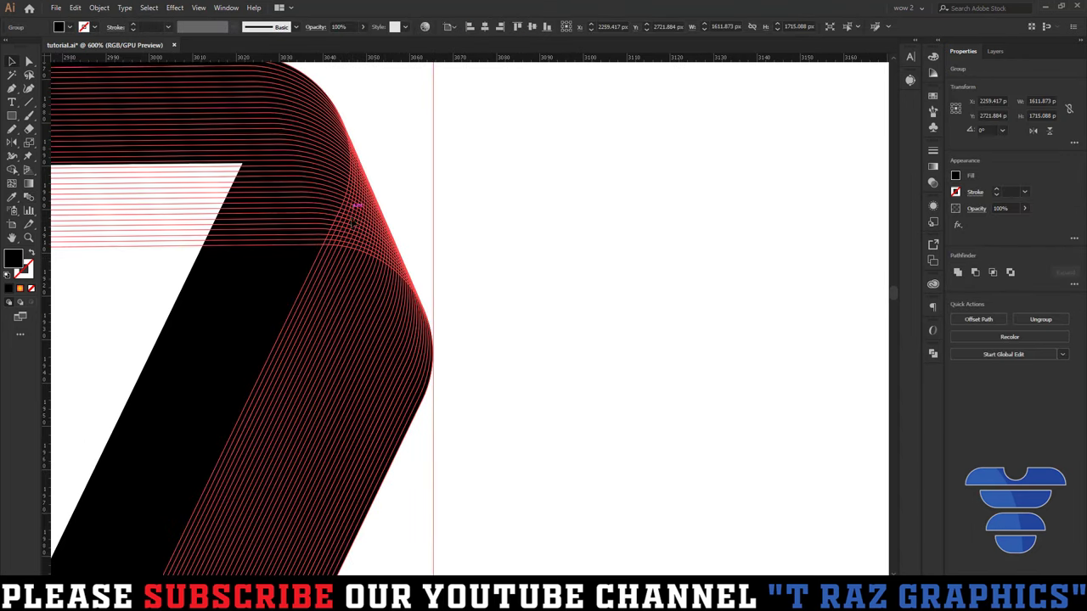
scroll(354, 219, down, 4)
click(444, 310)
drag(369, 295, 439, 292)
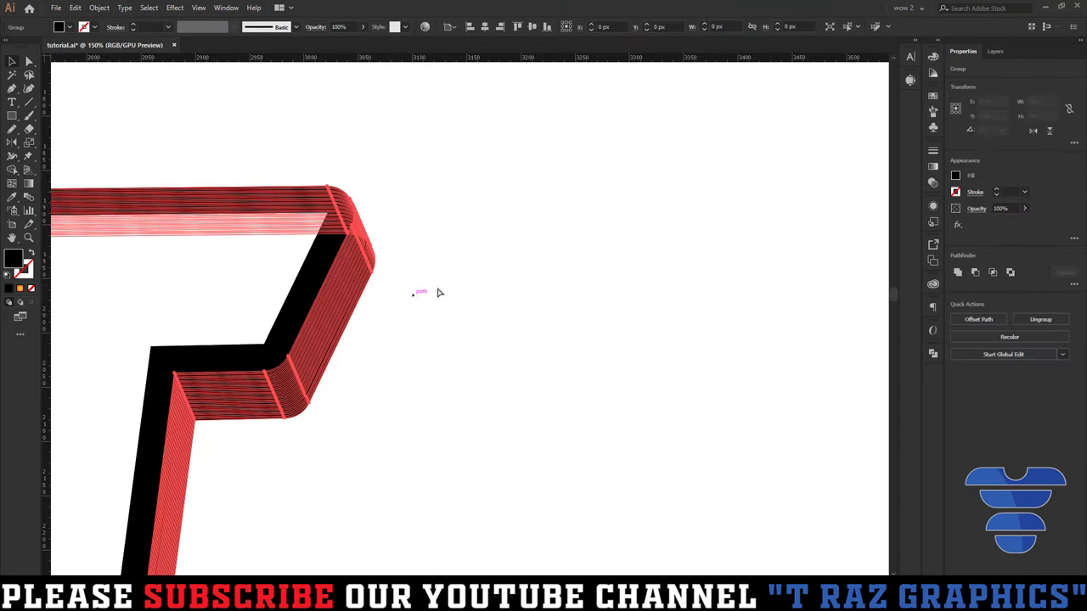
click(422, 272)
scroll(416, 273, down, 2)
click(396, 277)
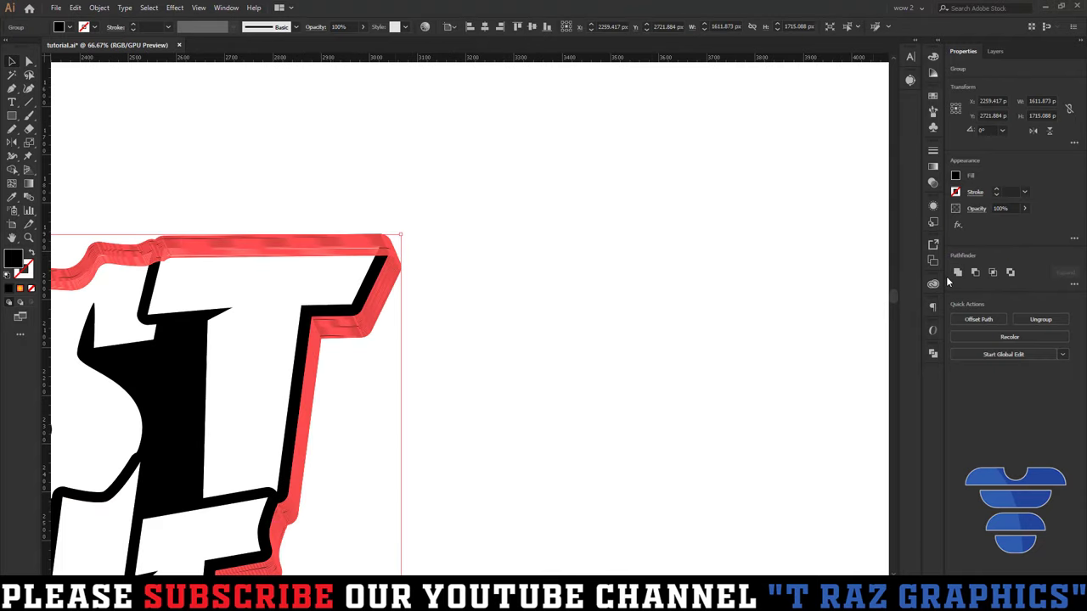
click(586, 340)
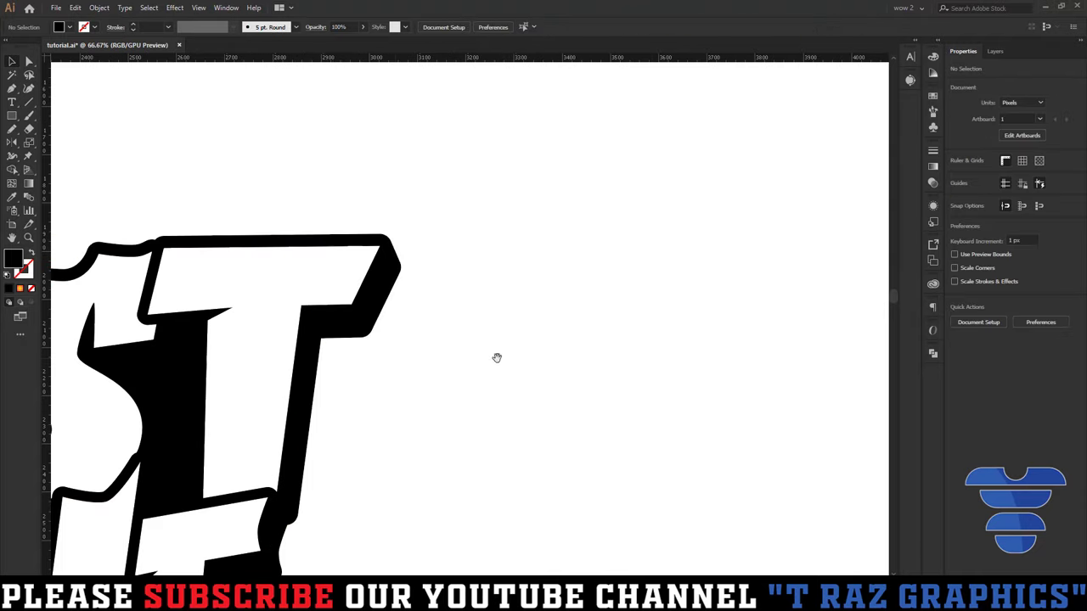
Review the finished JUST LOVE ME artwork, centring it in view.
scroll(495, 357, down, 2)
click(623, 250)
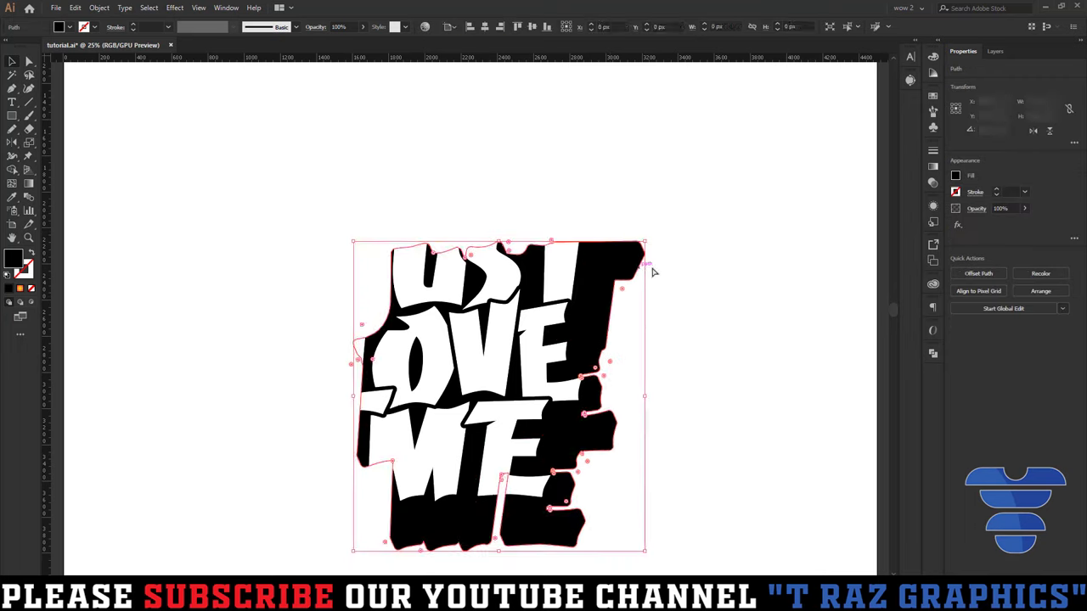
click(671, 399)
scroll(671, 341, down, 2)
scroll(671, 340, down, 3)
scroll(662, 413, up, 2)
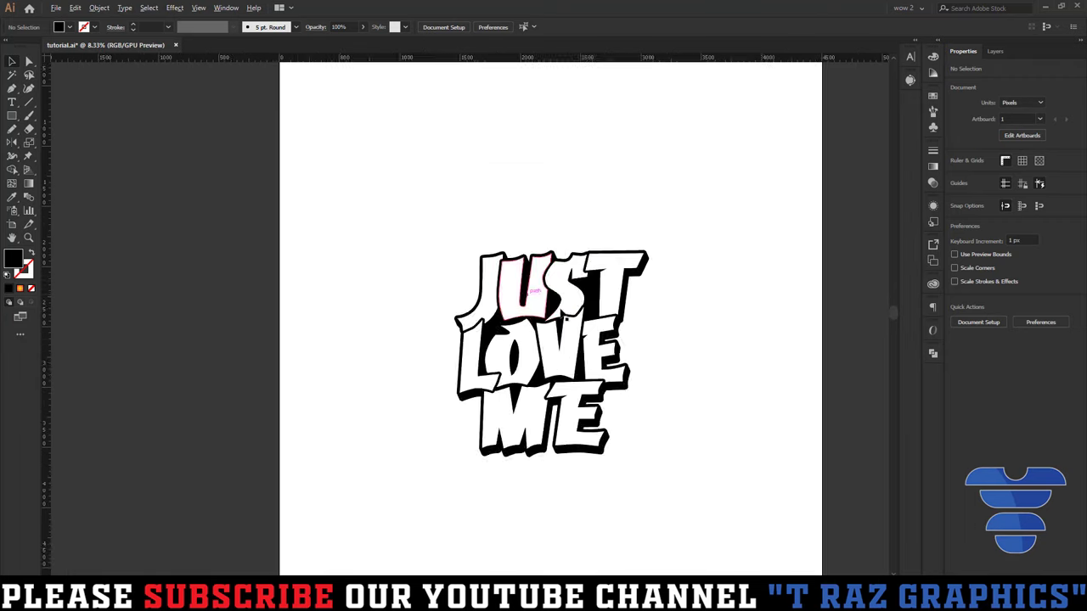
scroll(747, 365, up, 2)
drag(747, 364, 641, 300)
scroll(641, 306, right, 2)
scroll(641, 322, right, 2)
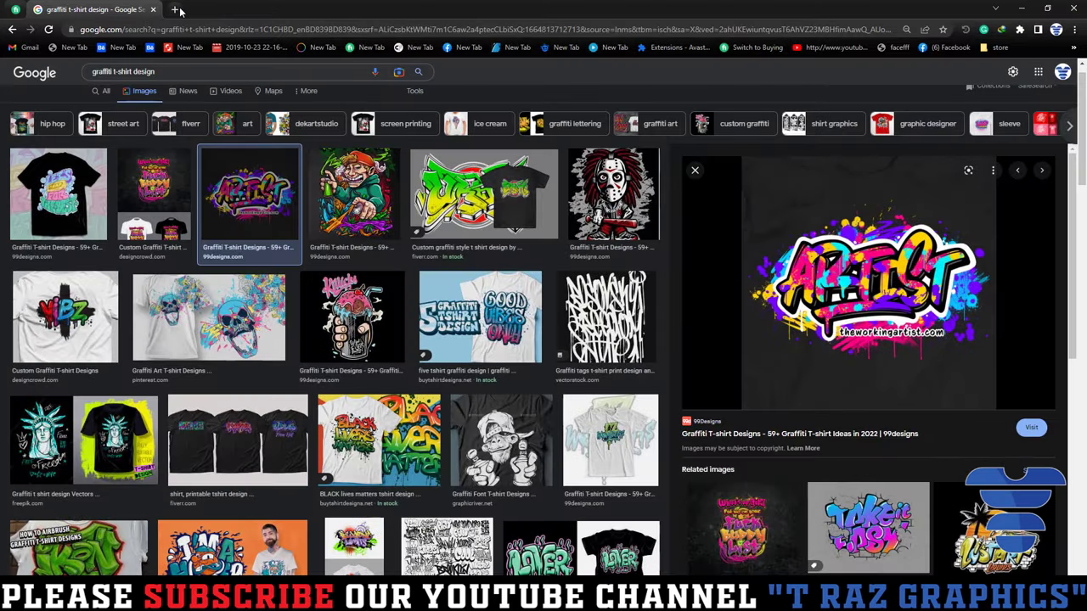
Search Google for 'spray brush vector' in a new tab and view the image results.
click(177, 9)
text(sp)
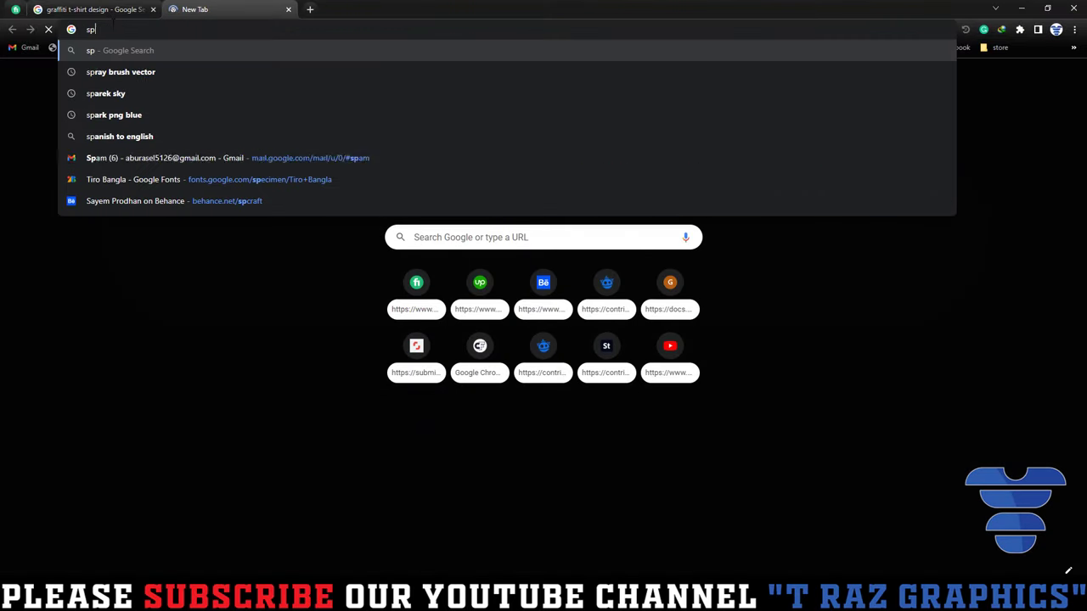
text(ray brush vec)
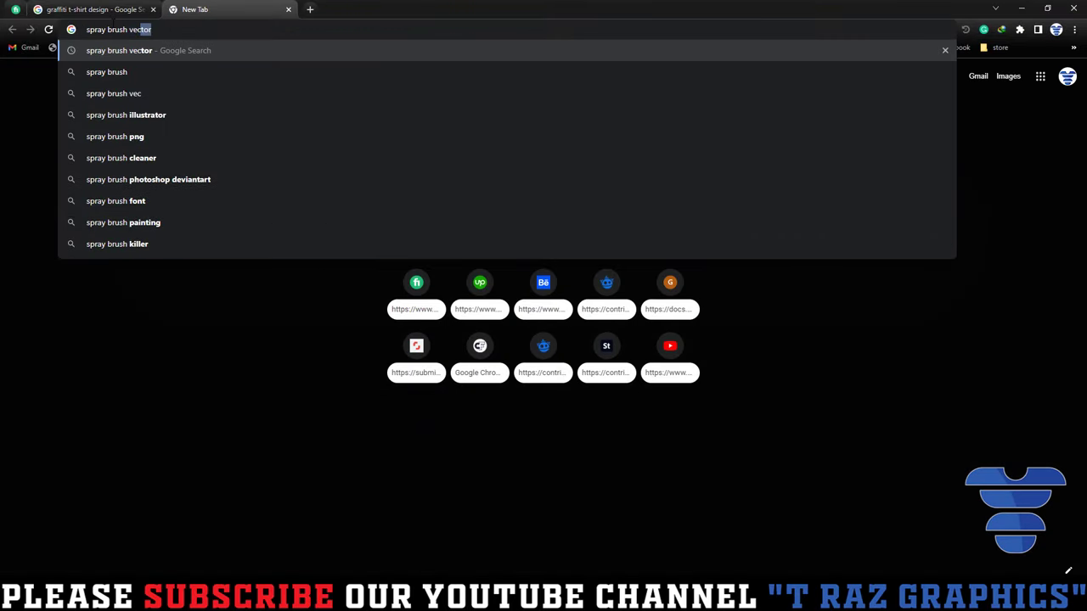
text(tor)
key(Return)
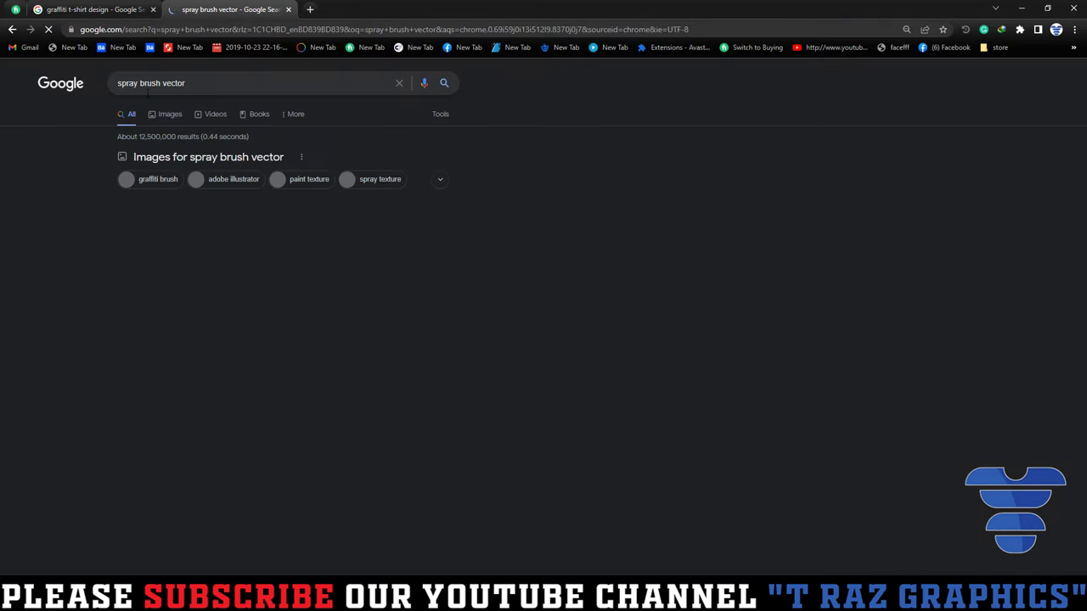
click(172, 115)
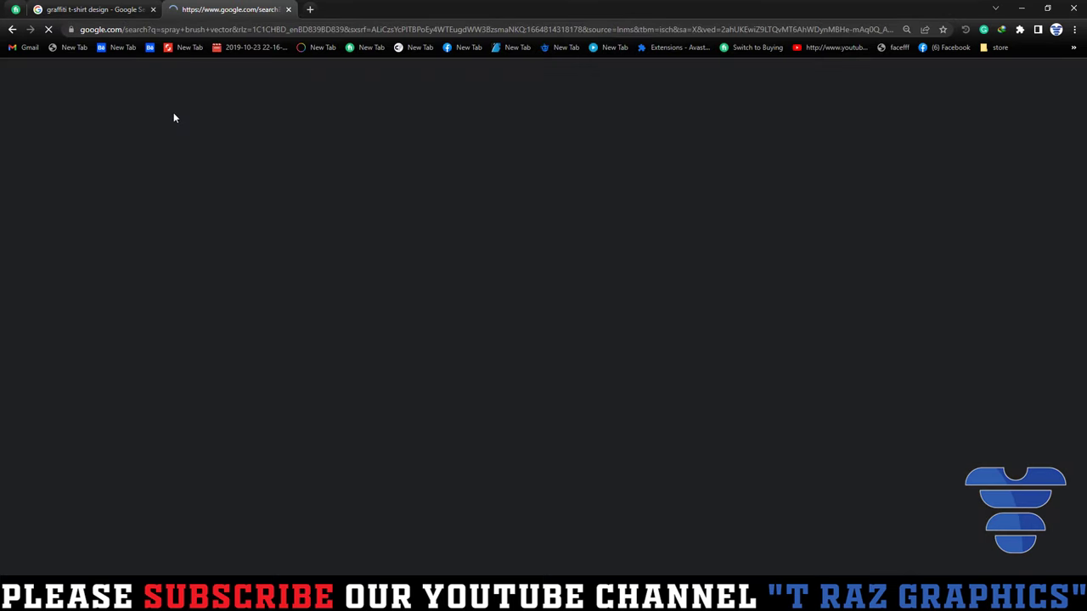
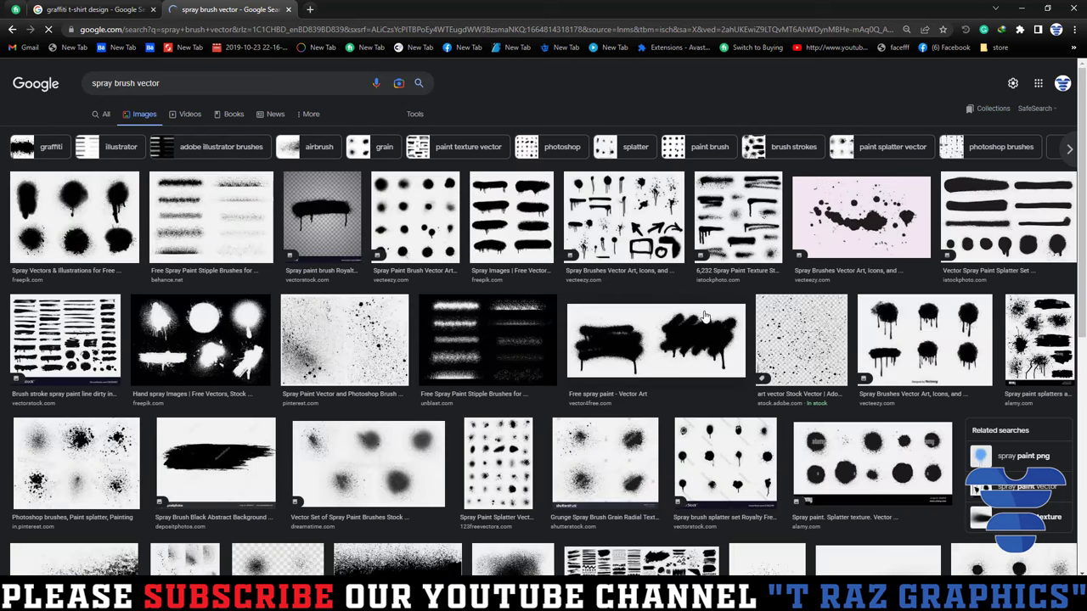
Preview the spray-drip results and copy the black and white ink splash image.
click(917, 333)
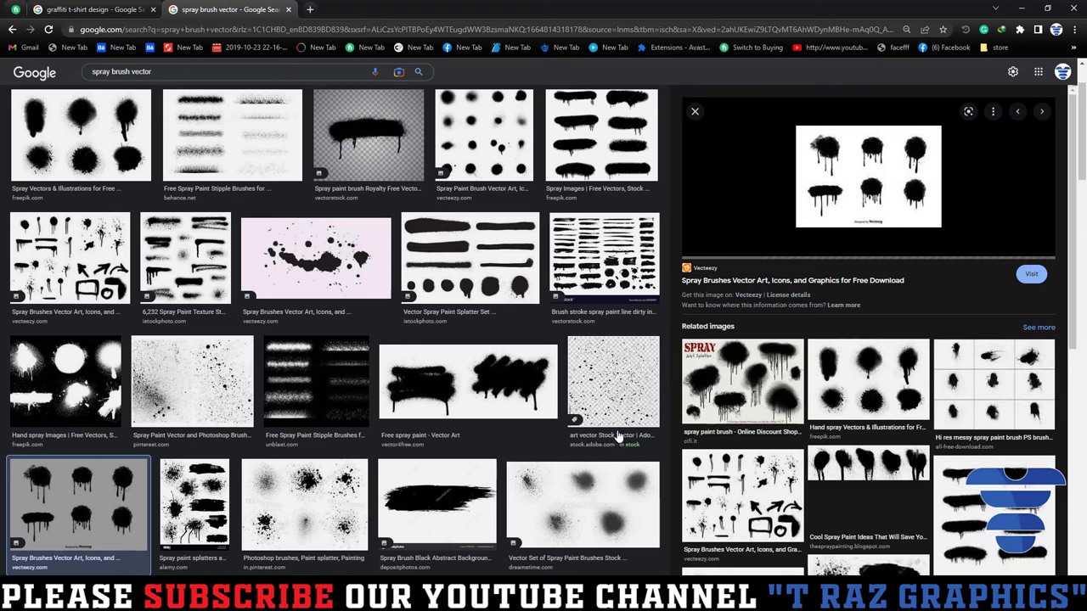
scroll(619, 437, down, 1)
click(985, 496)
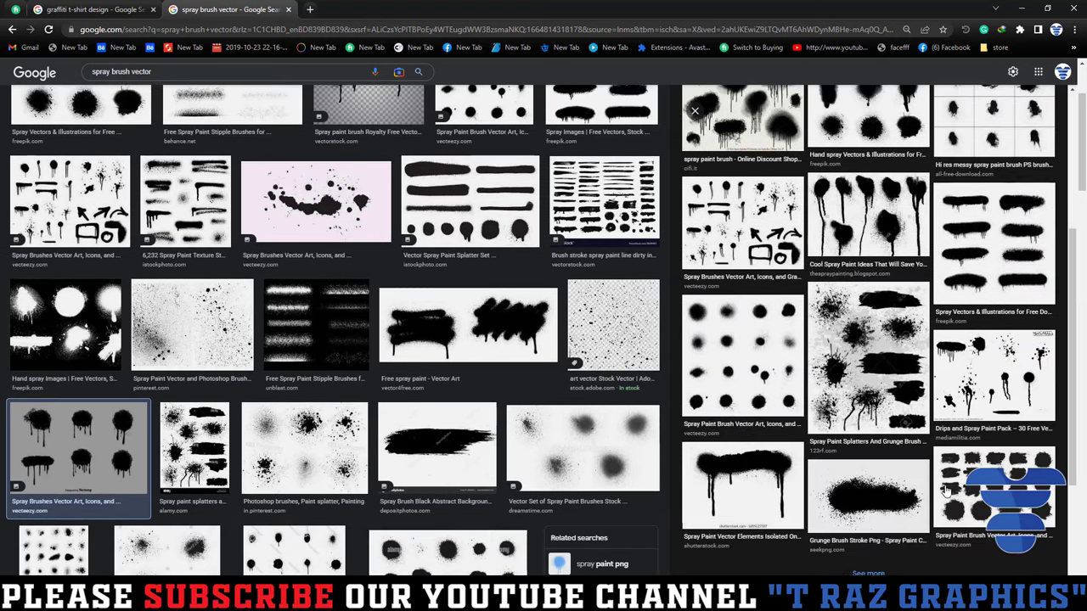
click(133, 209)
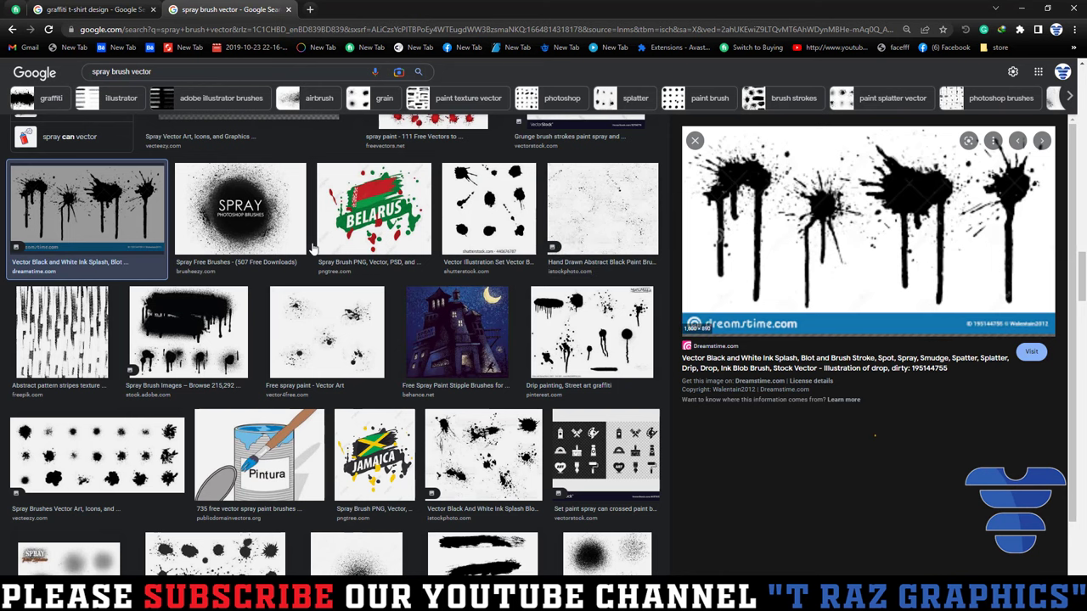
scroll(491, 294, down, 2)
scroll(511, 321, down, 2)
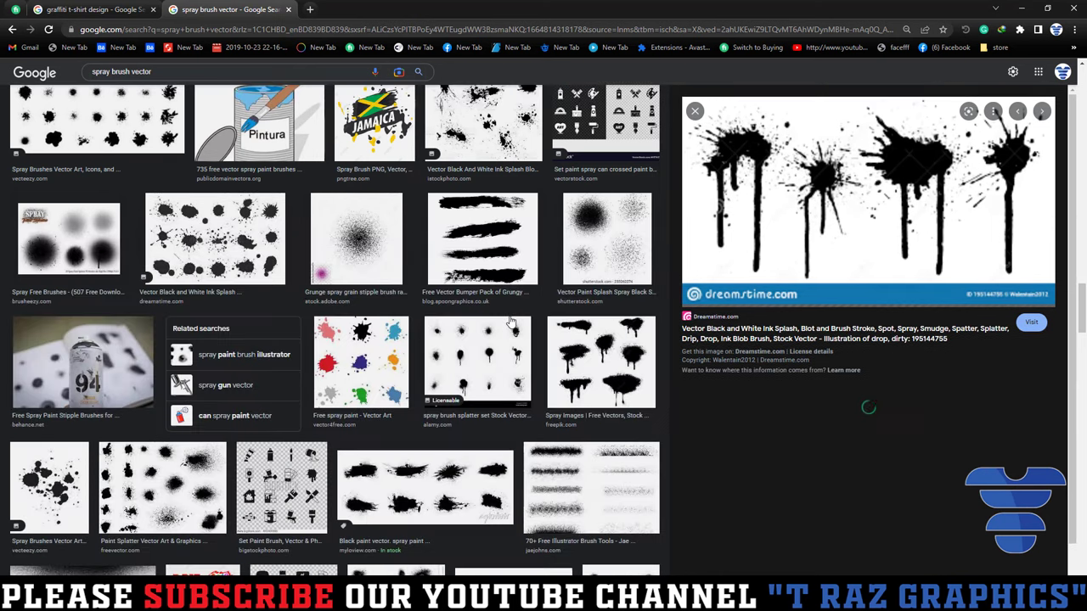
scroll(511, 321, up, 2)
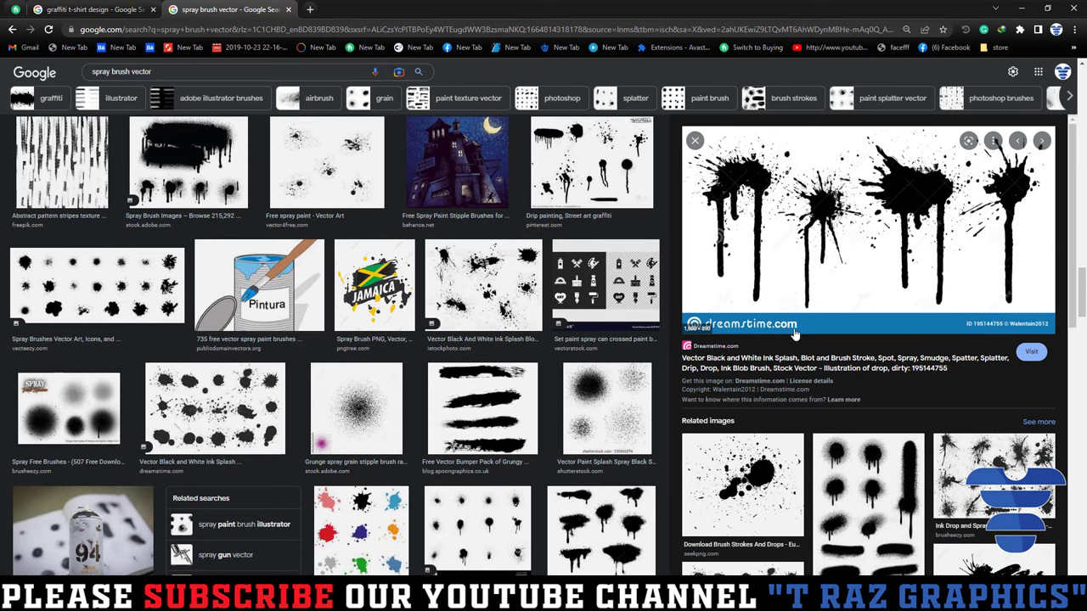
right_click(861, 231)
click(892, 364)
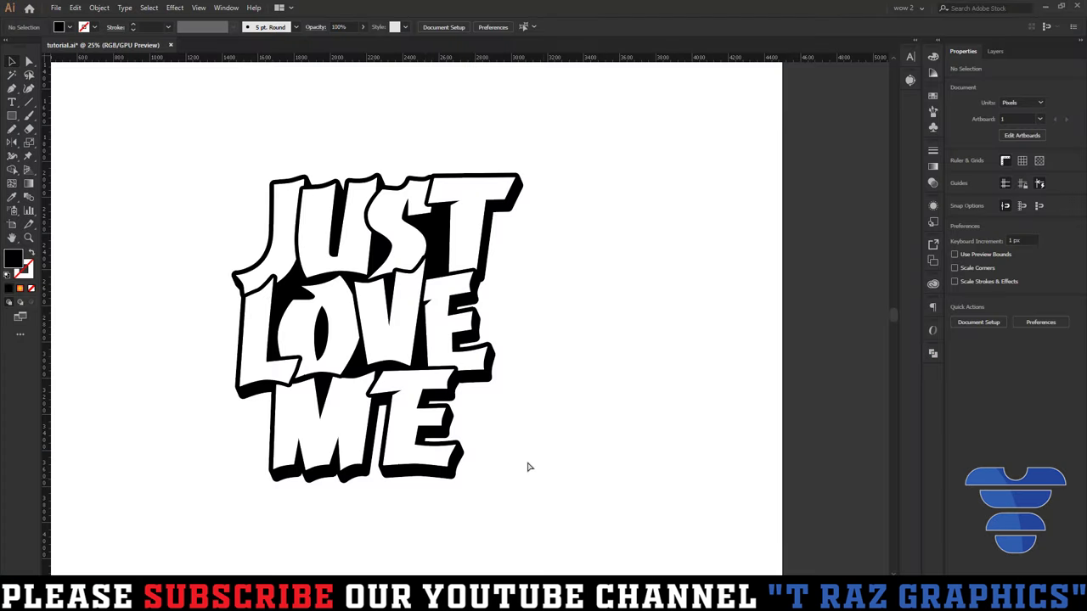
Paste the ink splash image right of the artboard and bring up Image Trace.
key(ctrl+v)
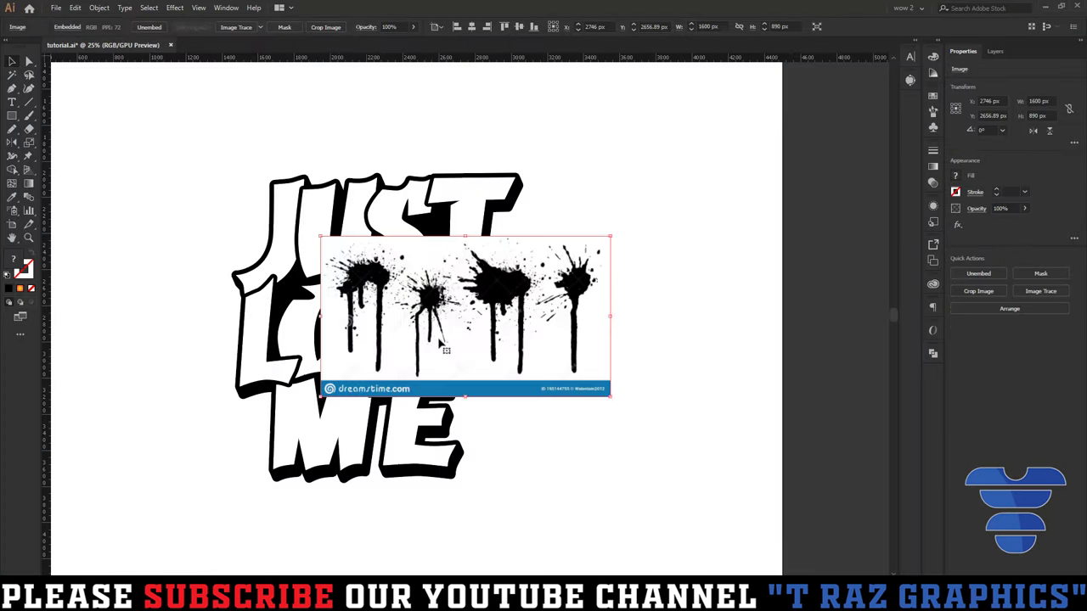
key(ctrl+minus)
drag(473, 304, 631, 213)
scroll(453, 249, up, 2)
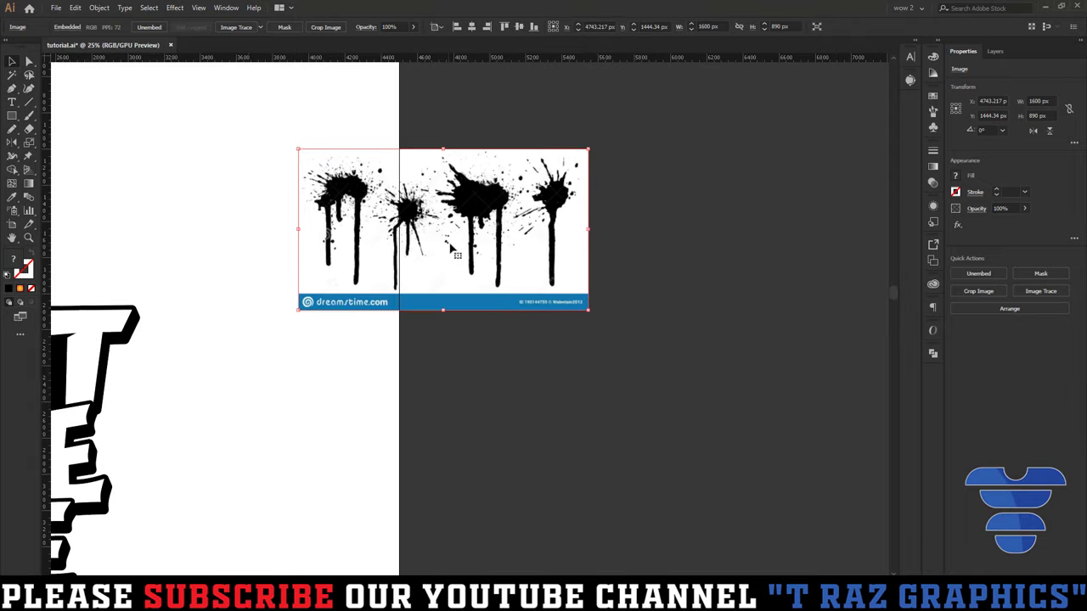
drag(522, 258, 661, 284)
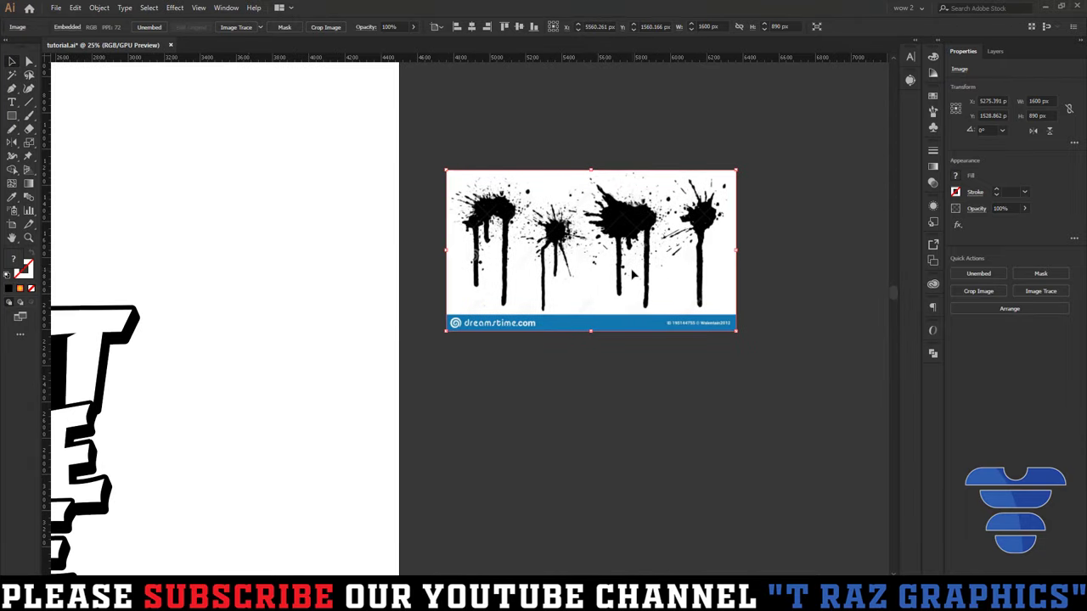
scroll(645, 276, up, 2)
scroll(509, 255, right, 3)
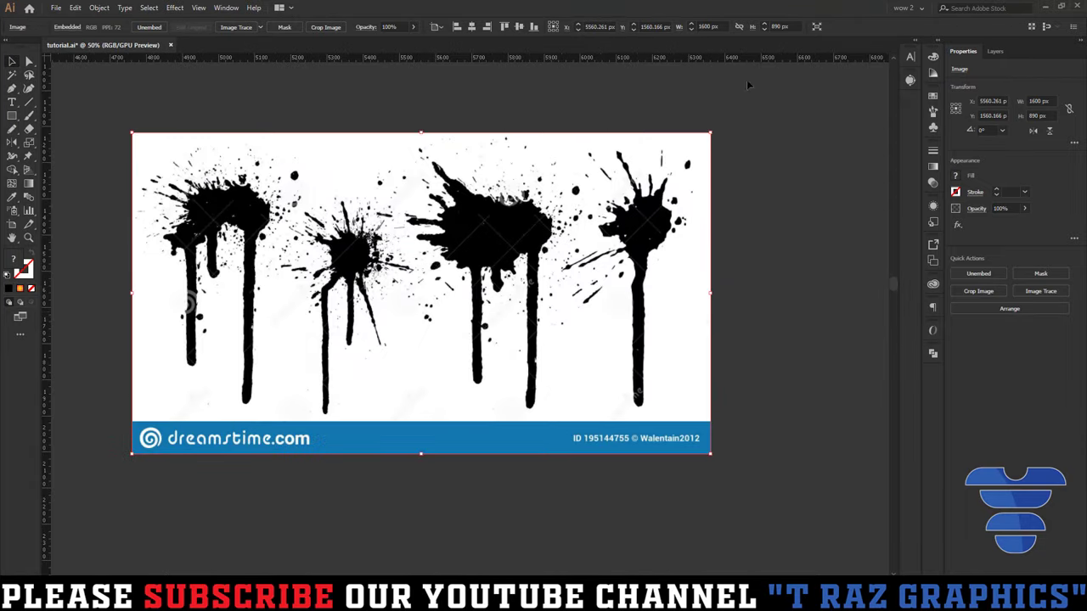
click(910, 80)
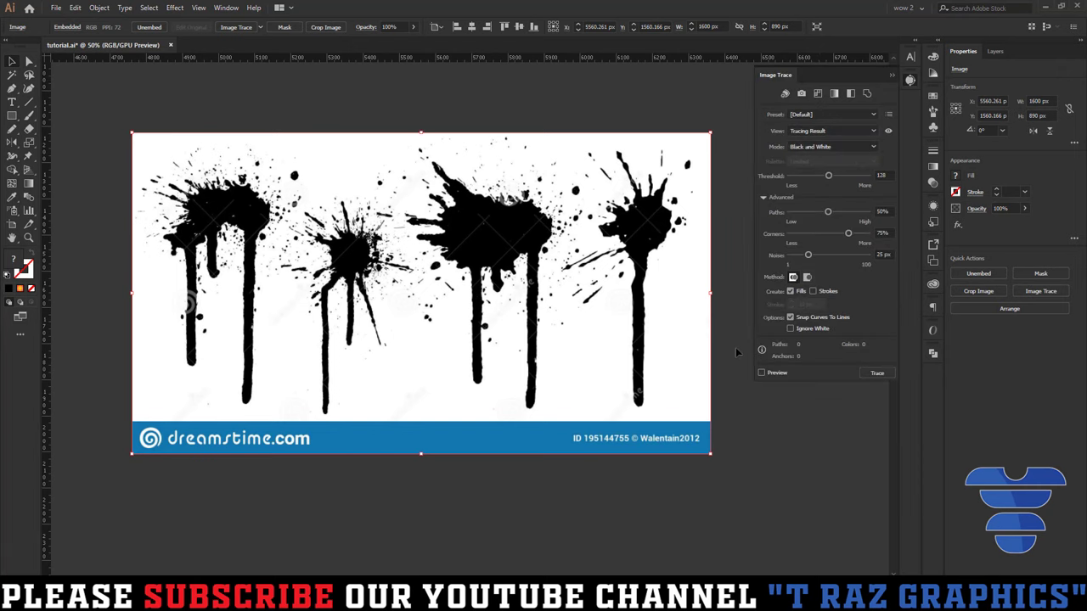
Trace the splash image into black-and-white vector shapes.
click(868, 375)
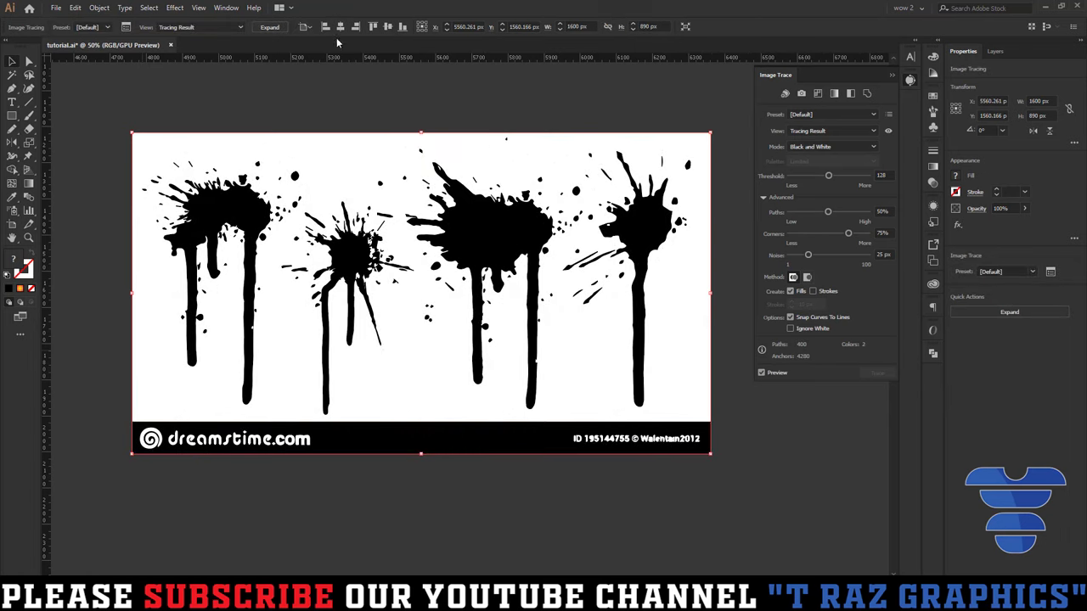
scroll(524, 240, up, 1)
scroll(535, 204, up, 1)
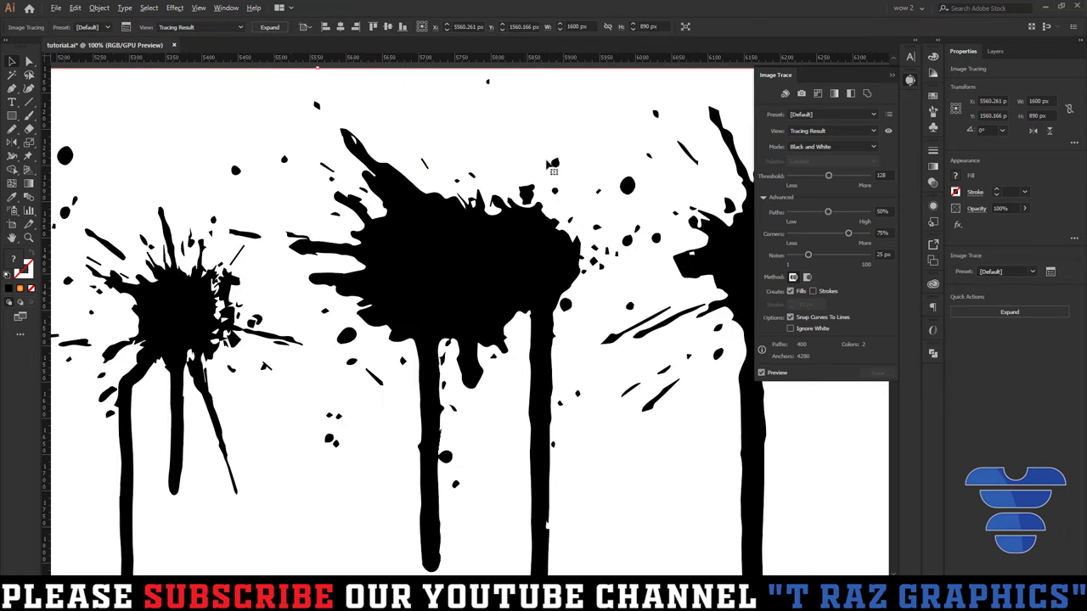
scroll(403, 138, up, 2)
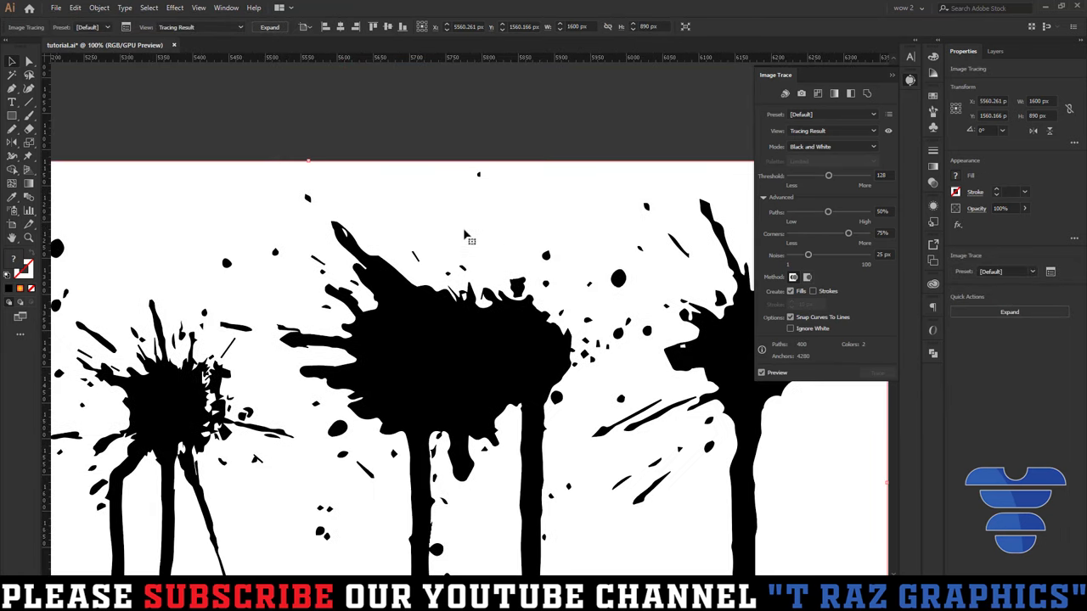
scroll(466, 236, down, 3)
scroll(496, 244, up, 1)
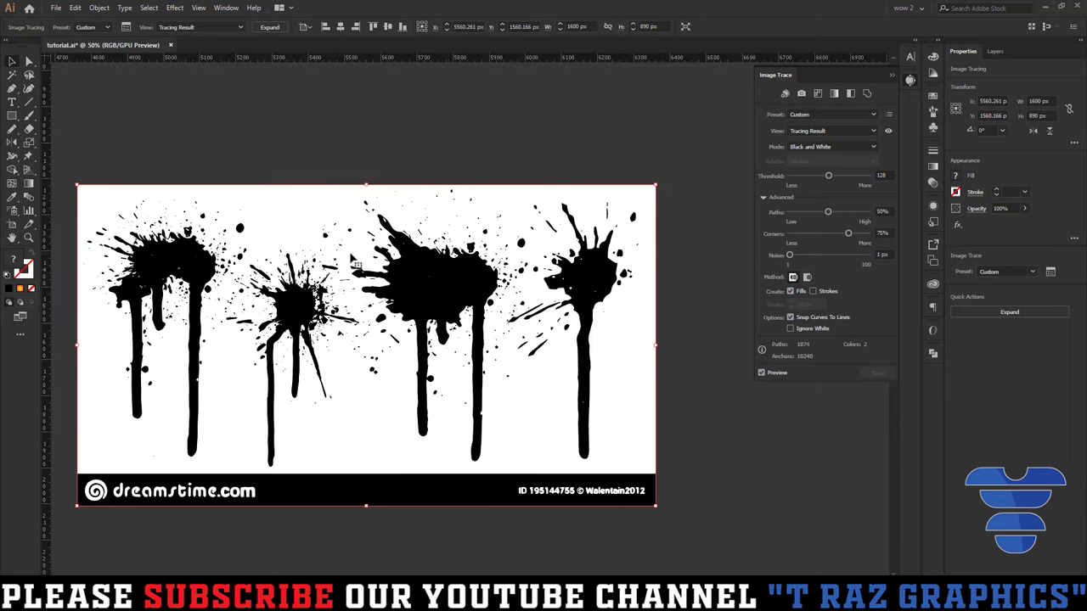
Set trace Noise to 1 px, Paths to 68% and enable Ignore White.
scroll(358, 259, up, 1)
scroll(366, 254, up, 1)
scroll(481, 220, up, 1)
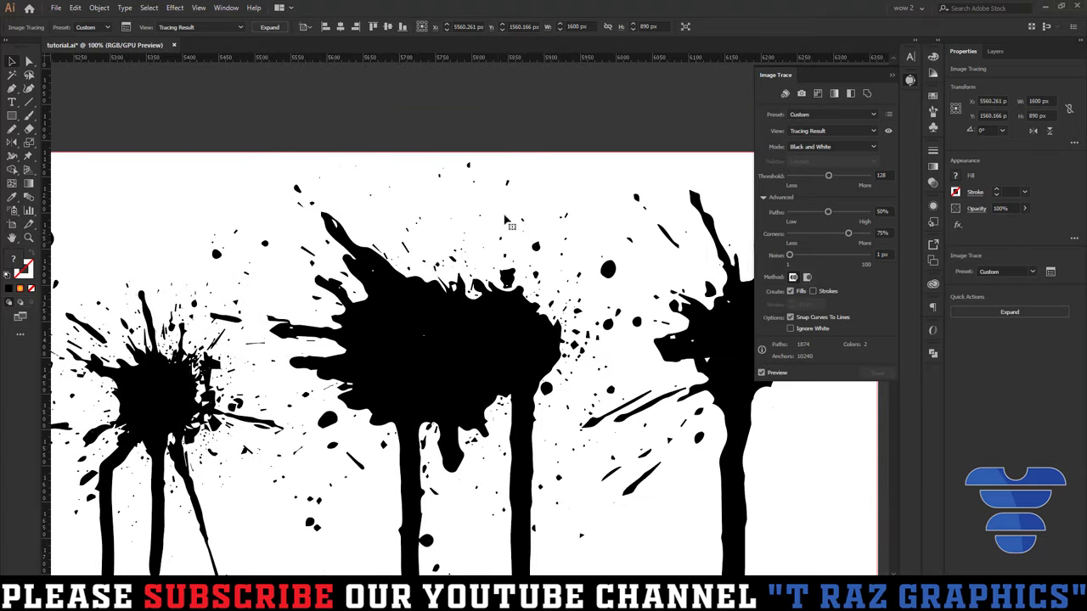
scroll(497, 189, up, 1)
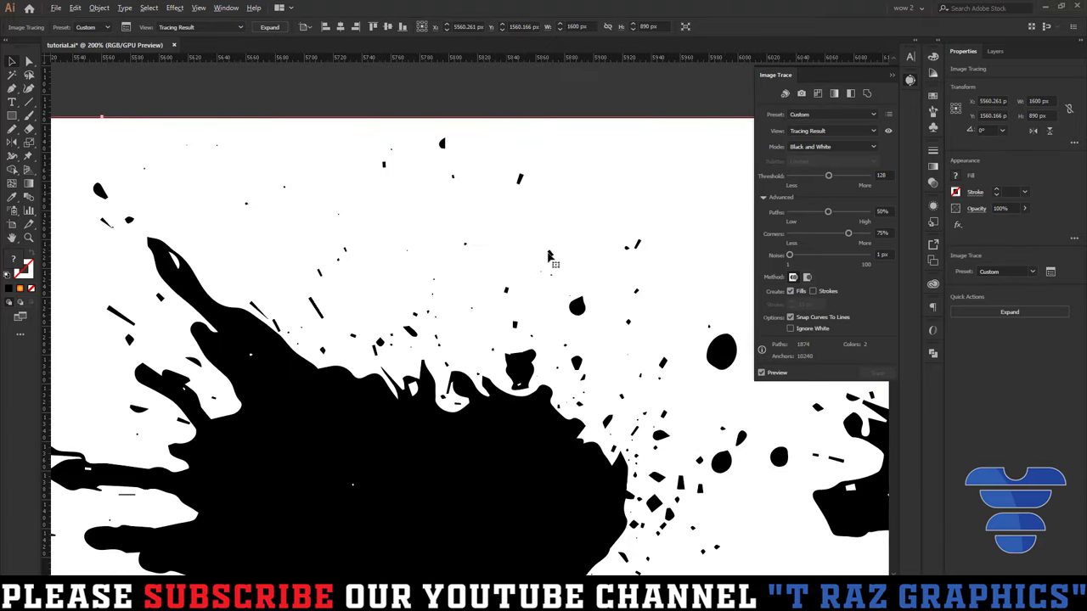
scroll(548, 256, down, 2)
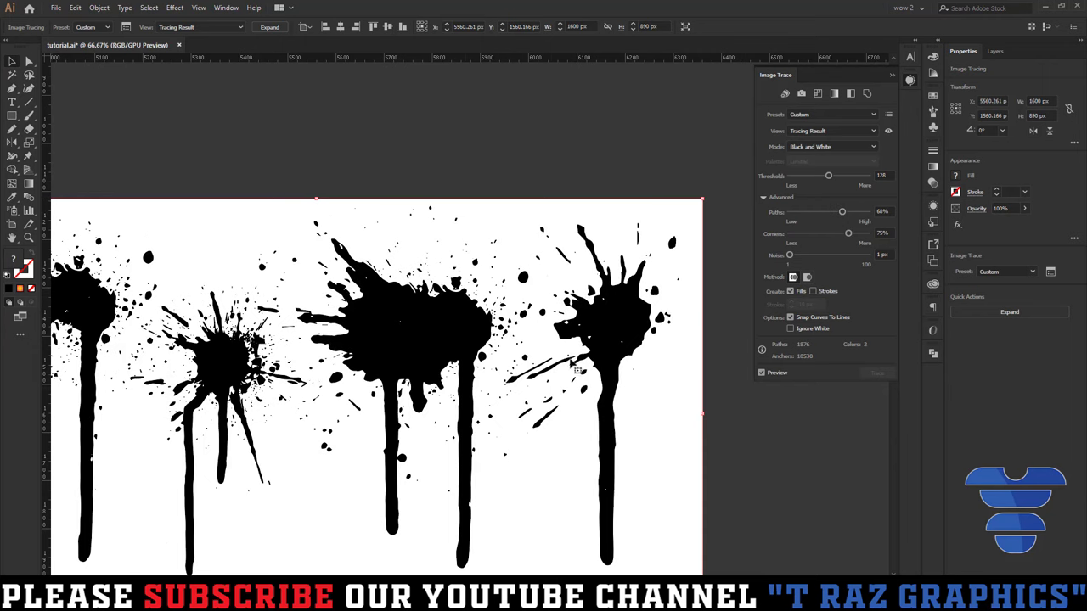
scroll(577, 369, down, 3)
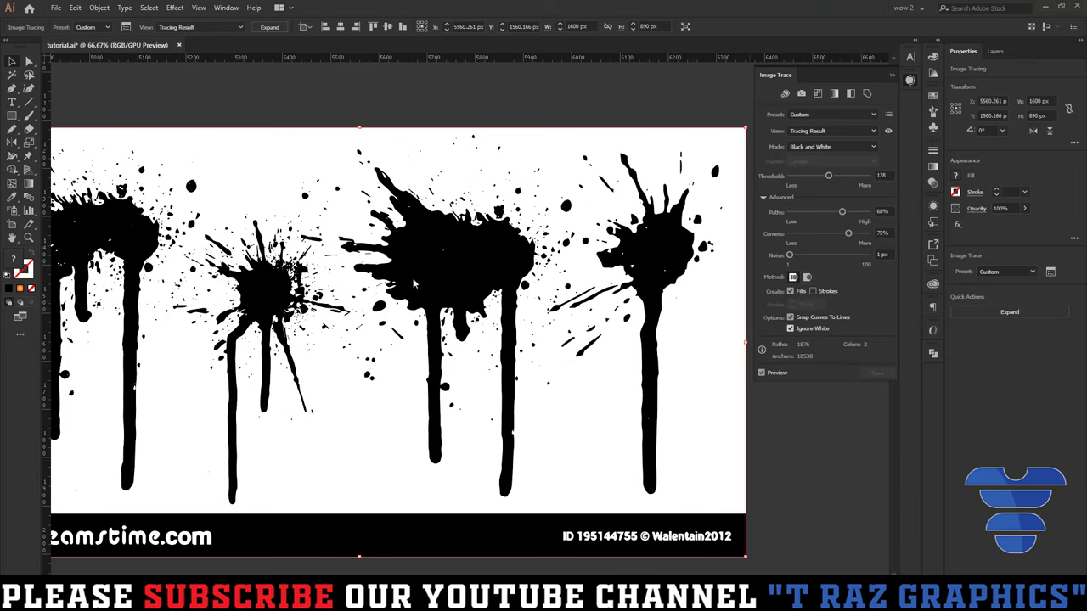
scroll(373, 222, down, 2)
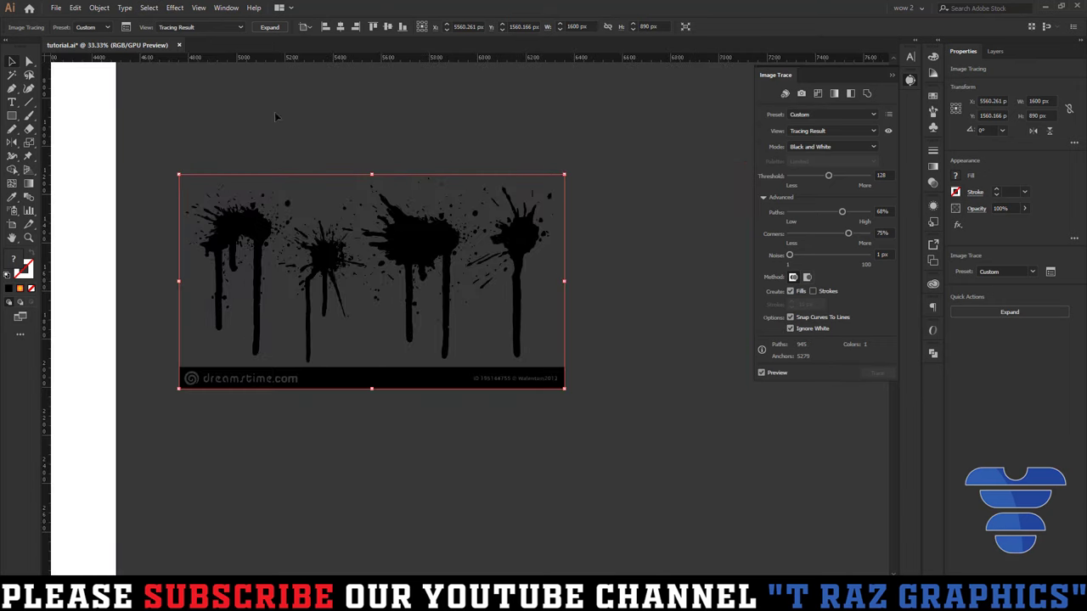
Expand the trace and delete the dreamstime banner strip inside the group.
click(270, 28)
click(460, 433)
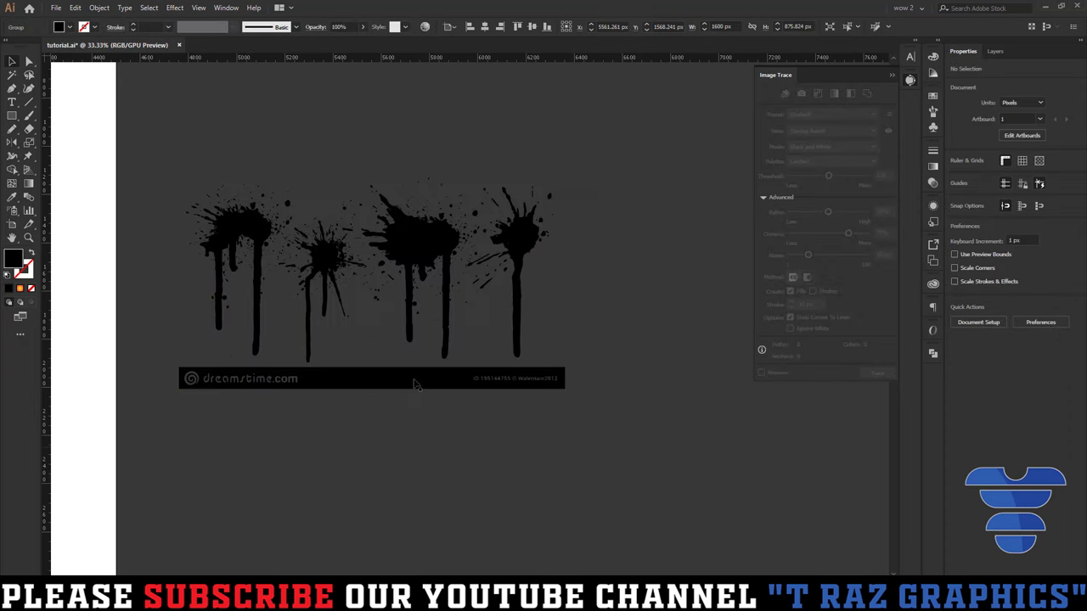
double_click(414, 384)
click(414, 384)
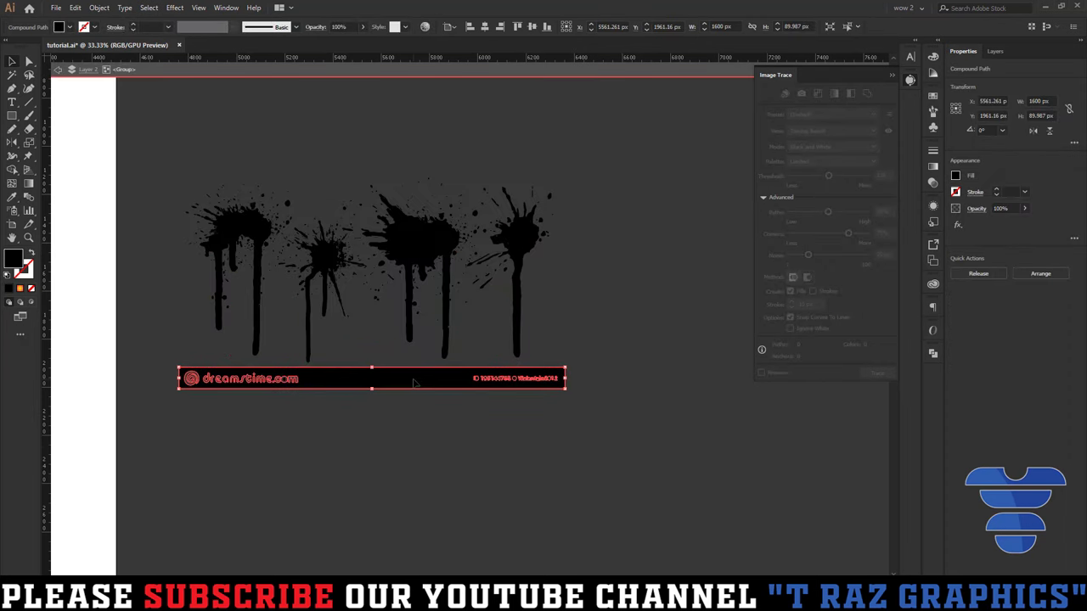
key(Delete)
Select the leftover bits beneath the splatters with the Direct Selection tool.
scroll(511, 406, up, 3)
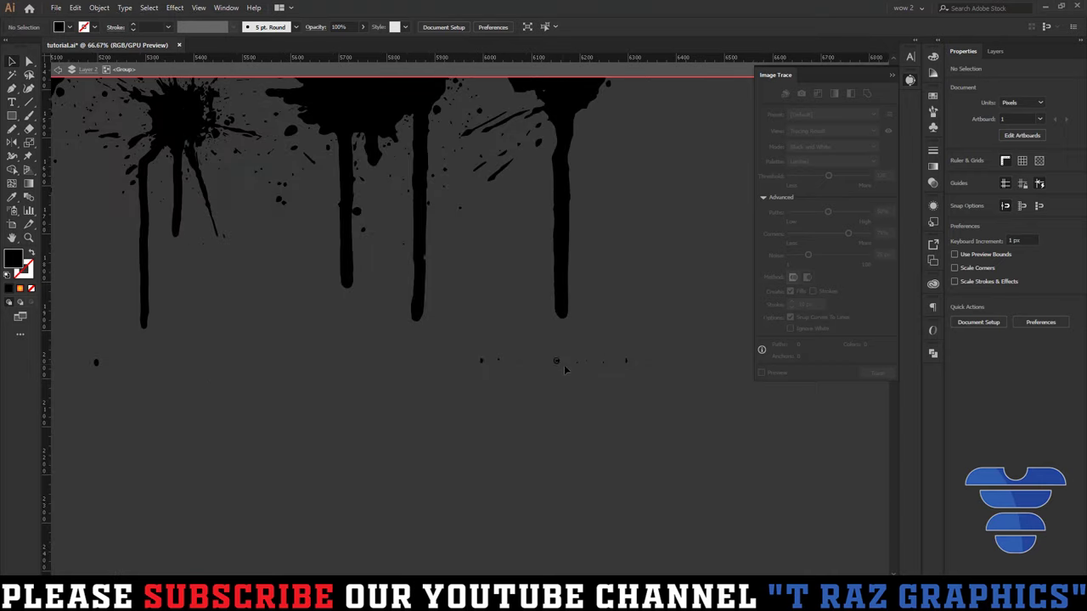
scroll(559, 365, down, 3)
key(a)
drag(658, 399, 563, 385)
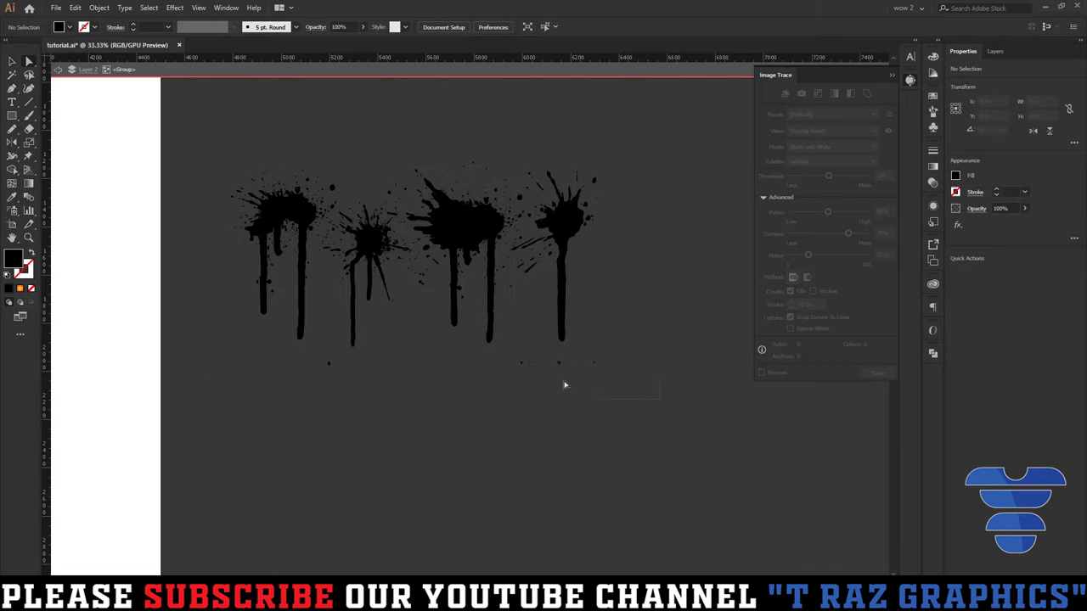
click(248, 355)
key(v)
Move the splatter artwork onto the artboard above the lettering.
scroll(468, 415, down, 1)
scroll(459, 384, down, 1)
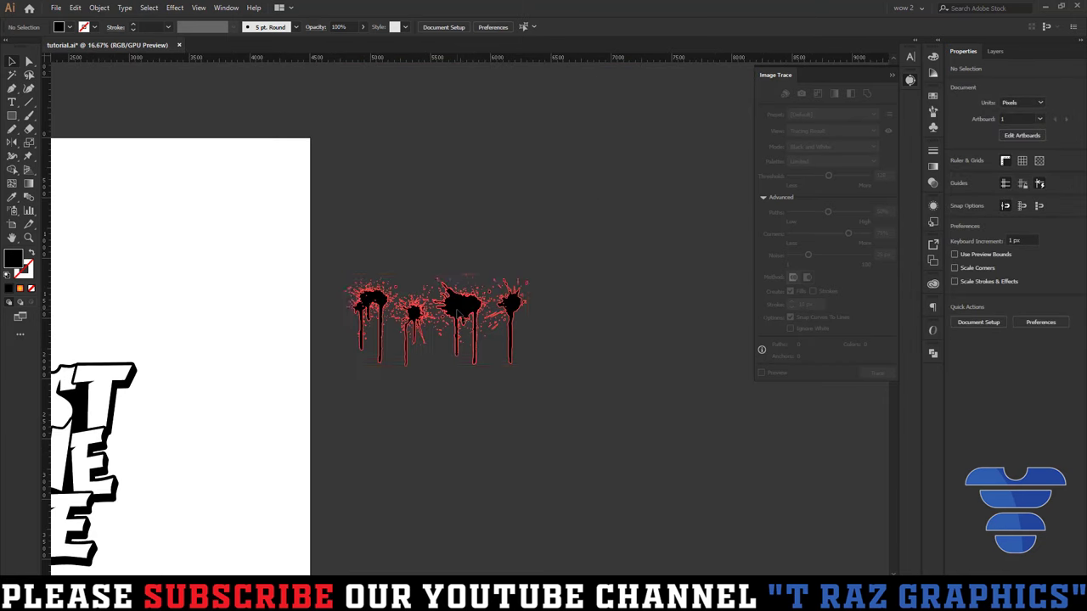
click(457, 310)
drag(610, 262, 323, 217)
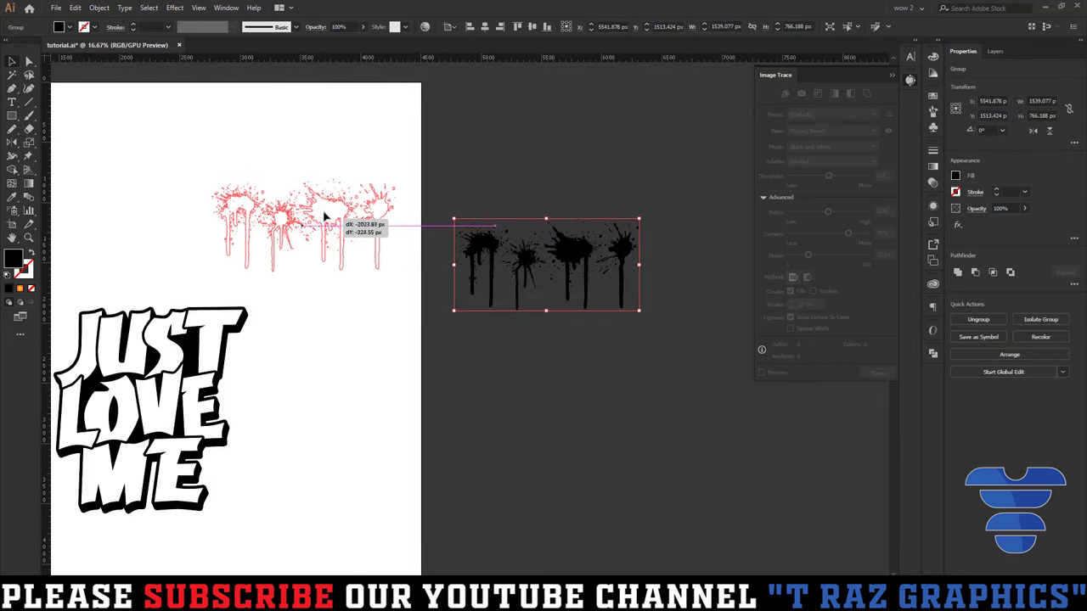
Ungroup the splatter artwork into separate pieces and select a single splatter.
scroll(399, 295, left, 5)
click(441, 183)
right_click(443, 179)
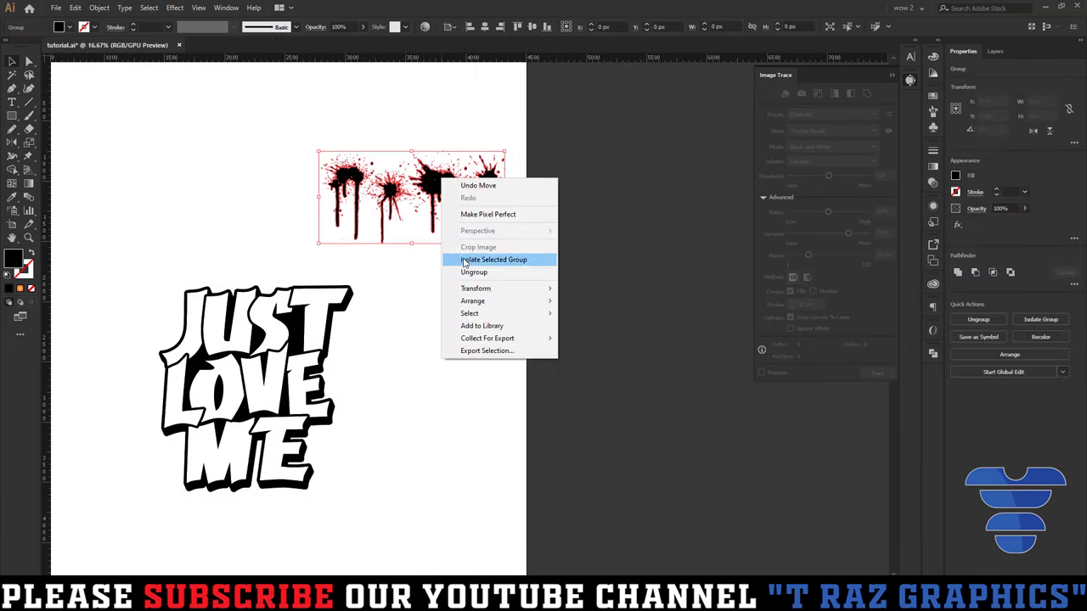
click(474, 271)
click(478, 279)
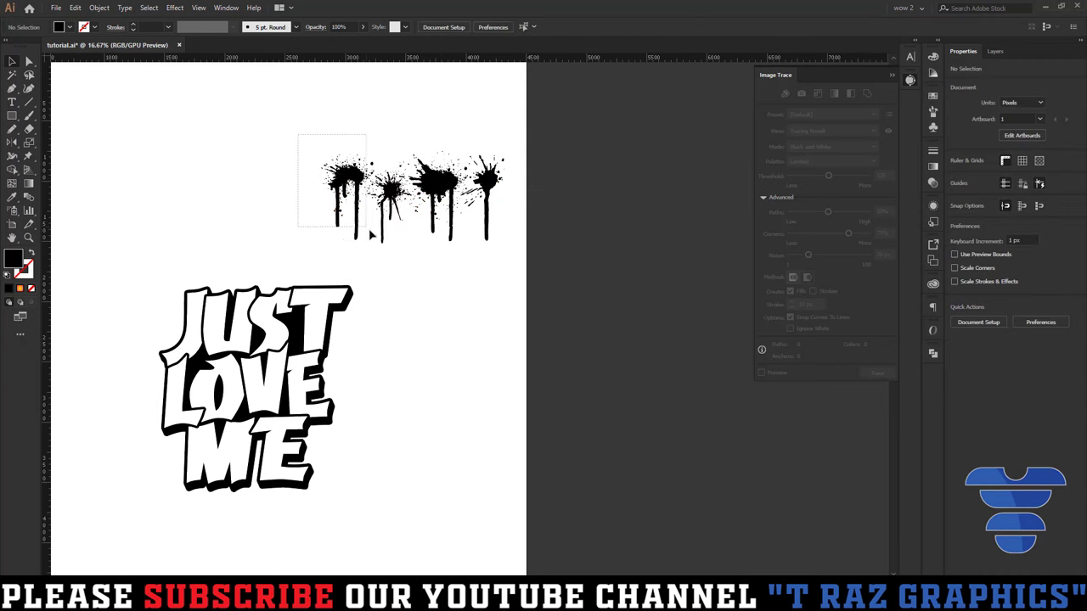
drag(370, 235, 374, 241)
click(426, 319)
drag(425, 318, 452, 280)
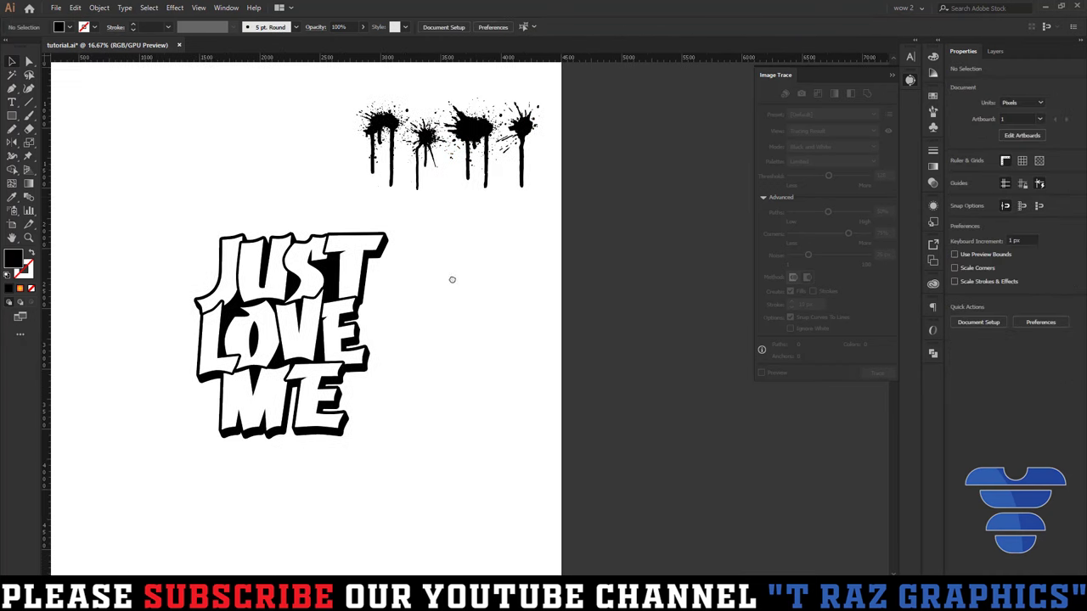
Move one drip splatter onto the E of ME.
drag(381, 136, 313, 429)
scroll(313, 429, up, 2)
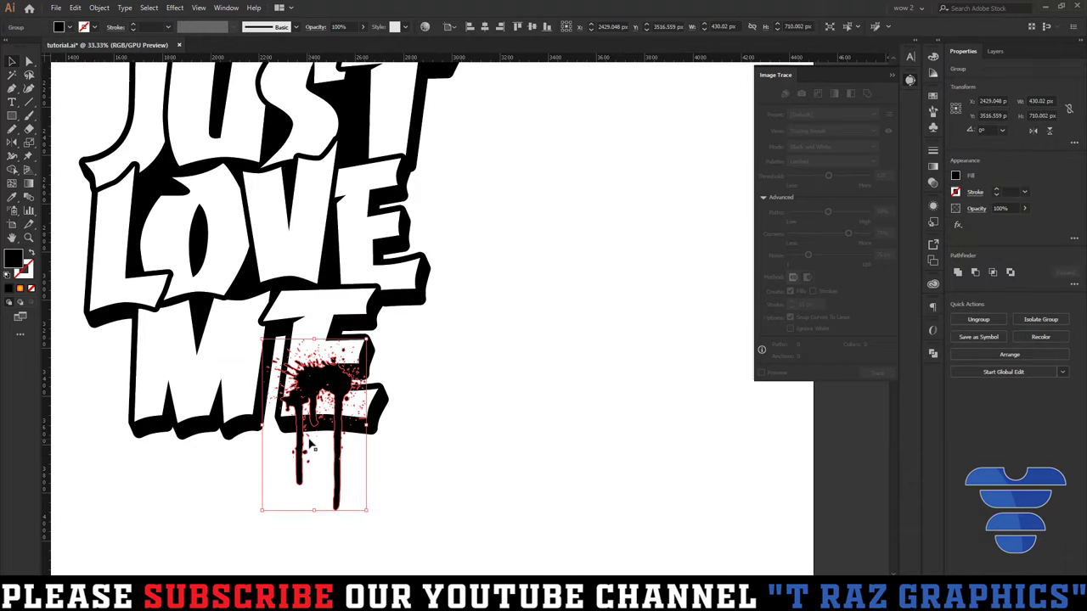
scroll(279, 453, down, 2)
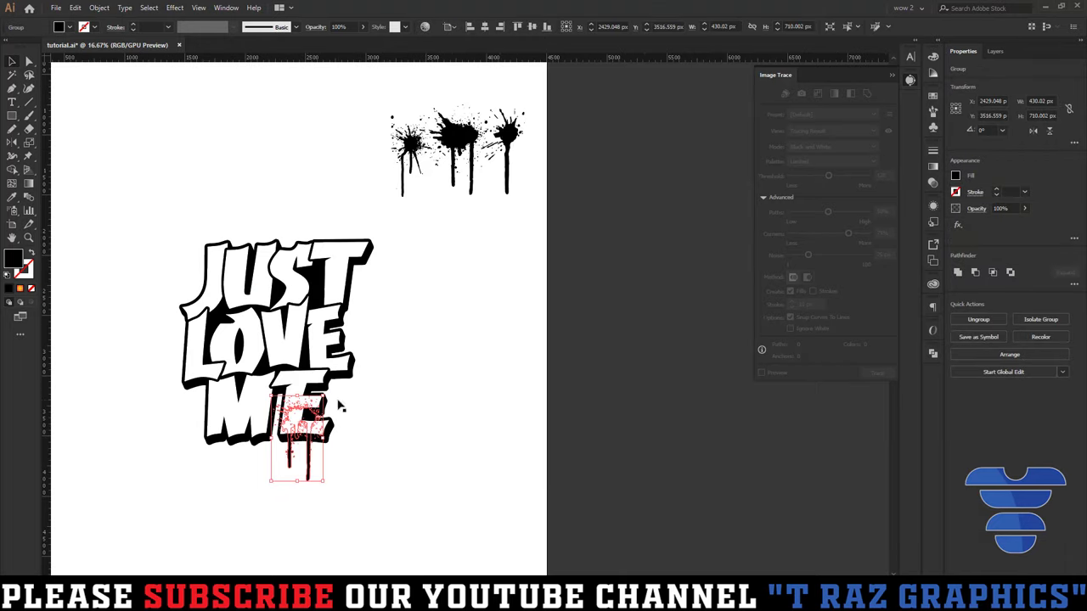
shift+click(386, 75)
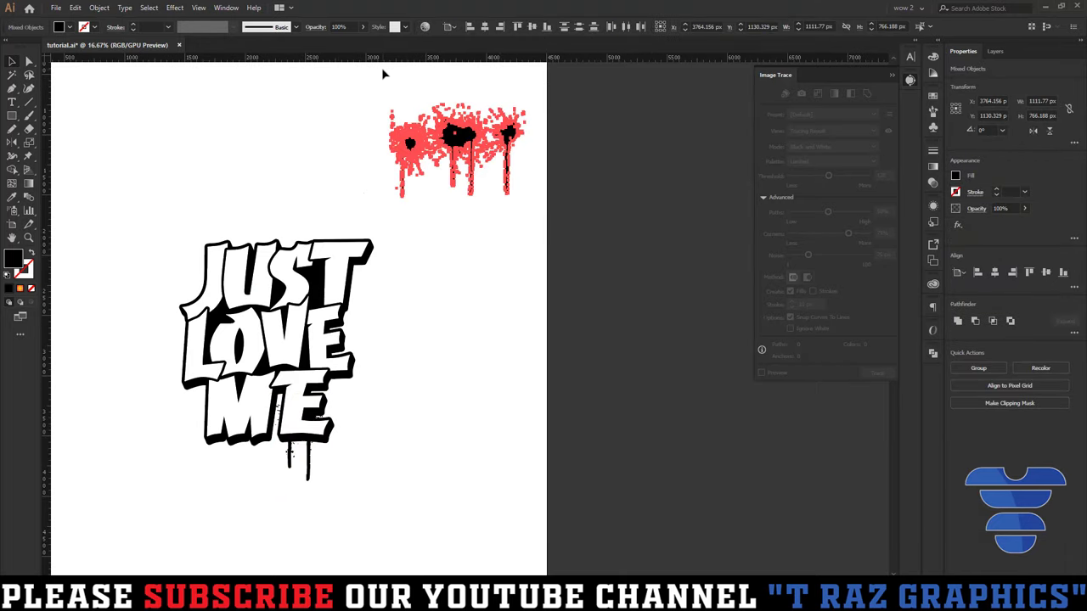
key(ctrl+h)
click(382, 442)
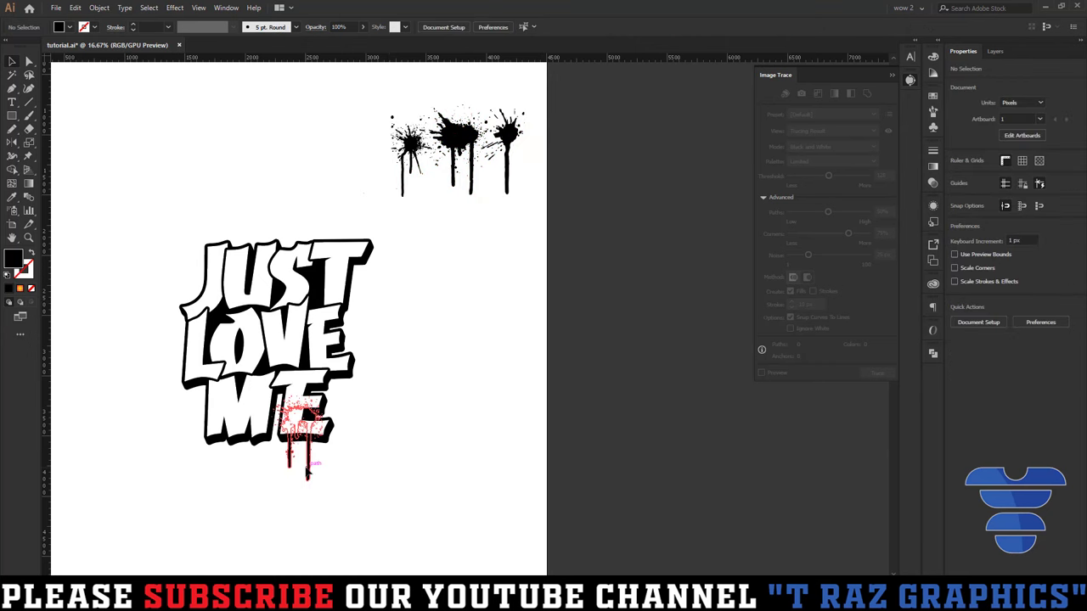
Shrink the drip splatter under the E and place a copy left of the M.
click(307, 471)
scroll(308, 471, up, 2)
drag(279, 363, 282, 399)
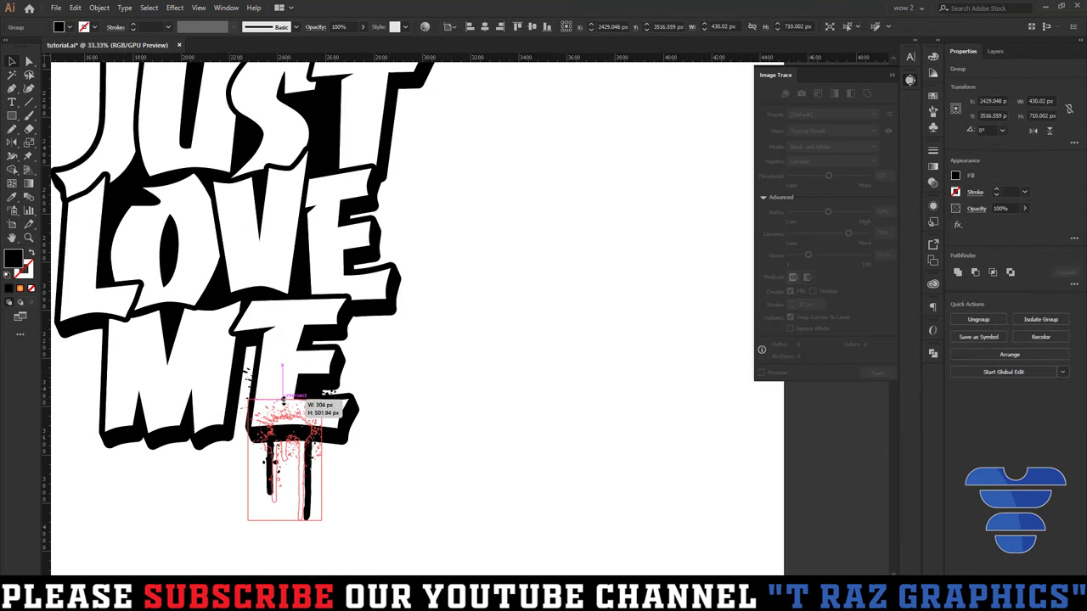
click(356, 493)
mouse_move(357, 493)
mouse_down()
mouse_move(425, 468)
mouse_move(249, 413)
mouse_move(208, 337)
mouse_move(178, 330)
mouse_up()
Move a splatter to the top-right corner of the T.
scroll(195, 473, down, 1)
scroll(204, 463, down, 1)
scroll(228, 441, down, 1)
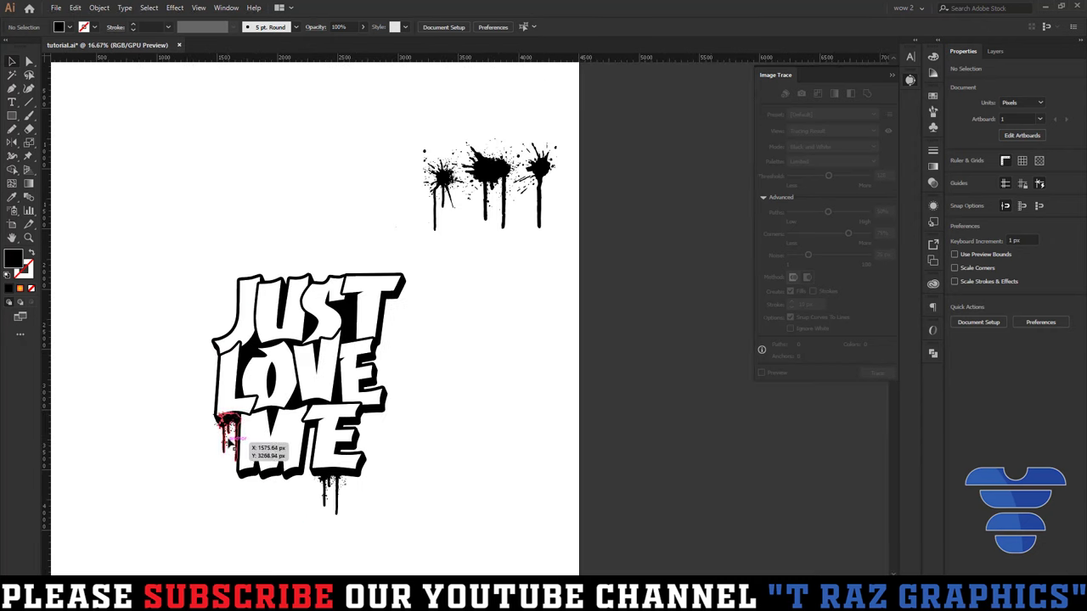
mouse_move(227, 441)
mouse_down()
mouse_move(386, 310)
mouse_move(396, 316)
mouse_up()
scroll(416, 319, up, 3)
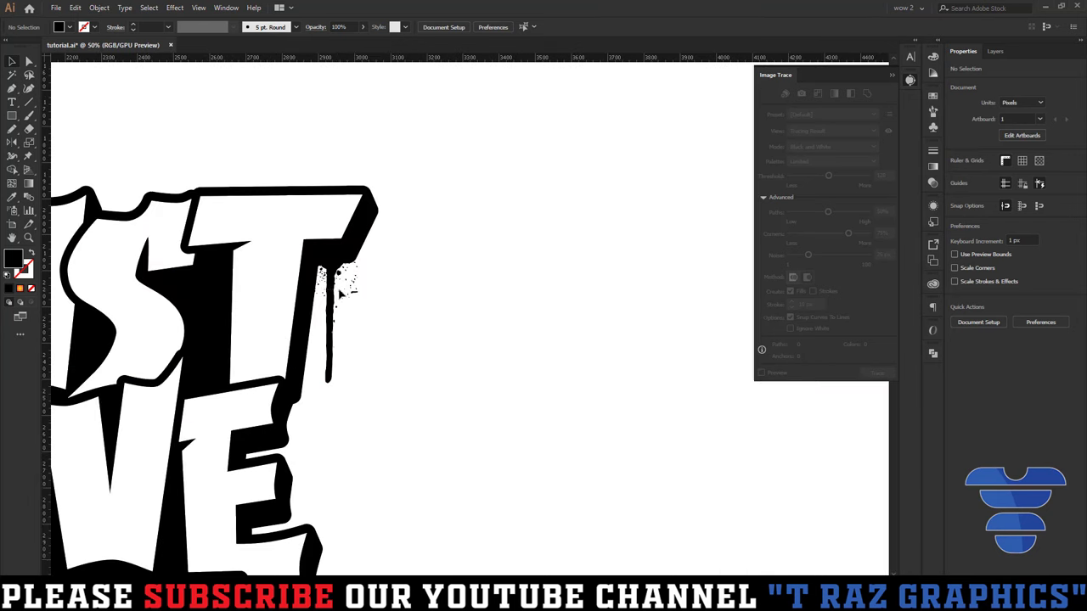
Reflect the T splatter horizontally, nudge it up and squash it shorter.
drag(339, 292, 370, 288)
click(1032, 131)
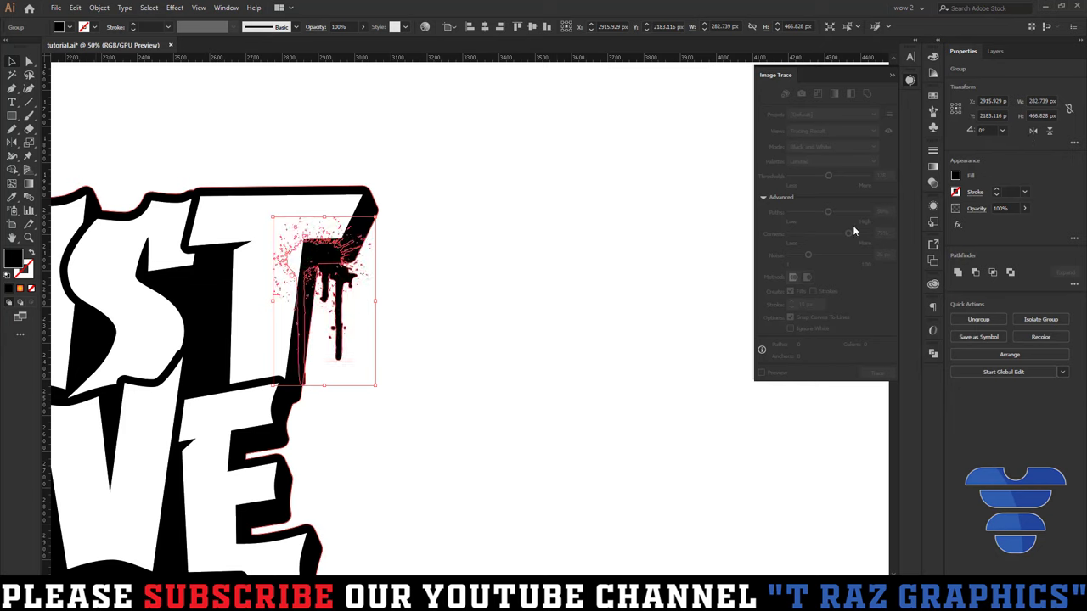
drag(345, 300, 345, 296)
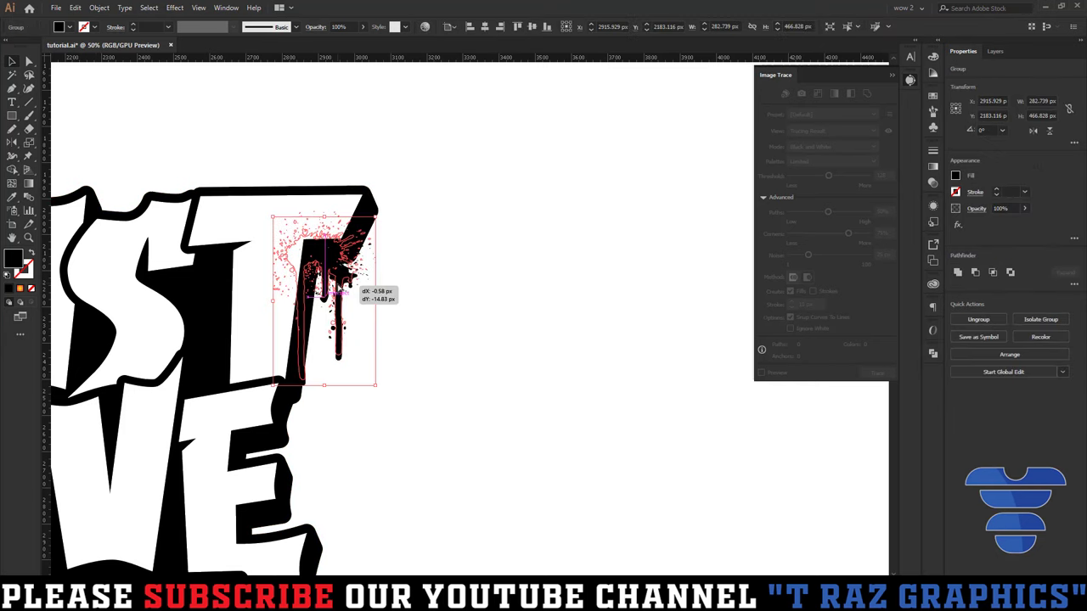
drag(325, 381, 327, 343)
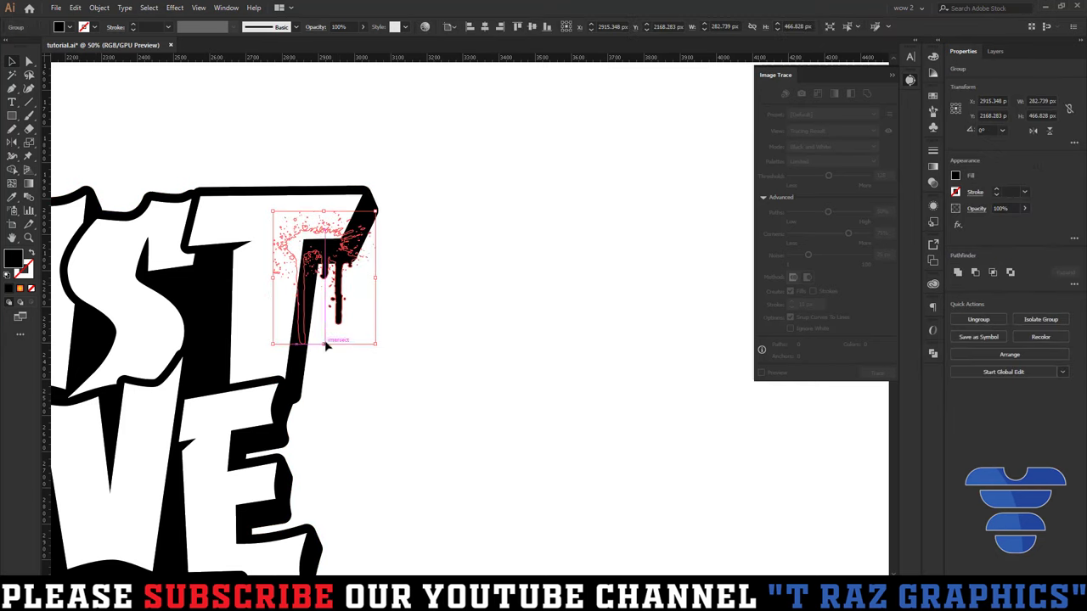
click(397, 348)
Move a splash from the top-right pair onto the left edge of JUST.
scroll(430, 330, down, 3)
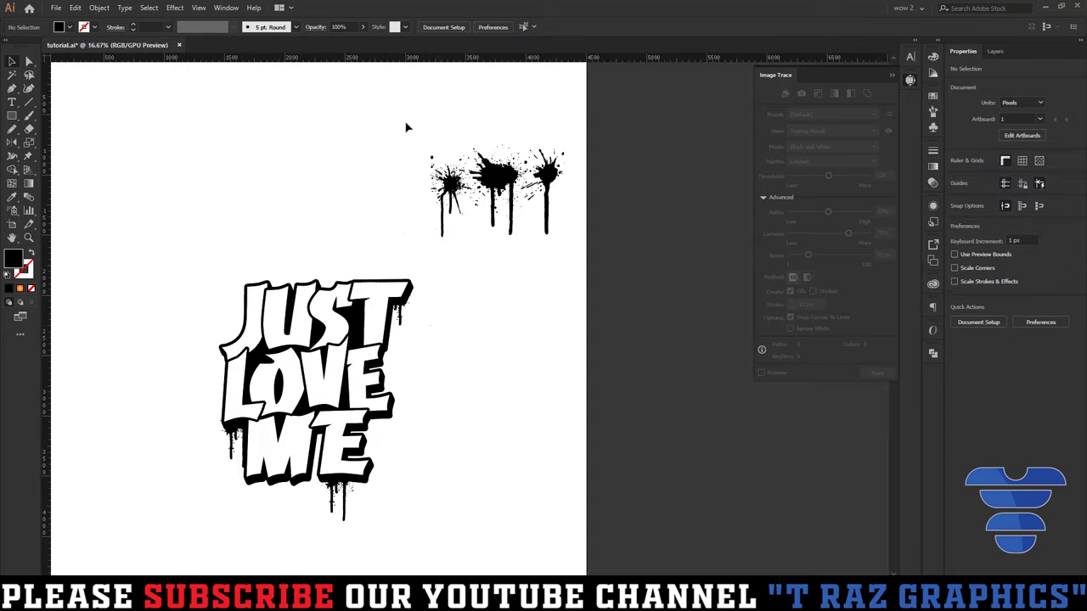
drag(461, 233, 461, 235)
mouse_move(454, 184)
mouse_down()
mouse_move(293, 316)
mouse_move(242, 339)
mouse_move(319, 241)
mouse_up()
click(498, 399)
Place a copy of the splash beside the E.
scroll(253, 340, up, 2)
scroll(391, 302, down, 2)
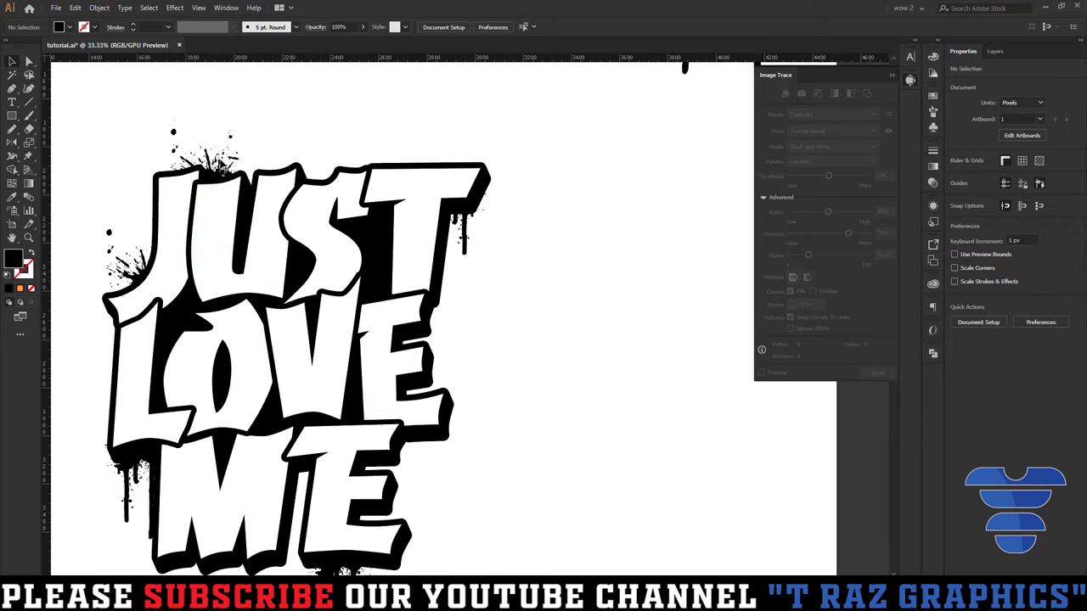
drag(218, 162, 437, 397)
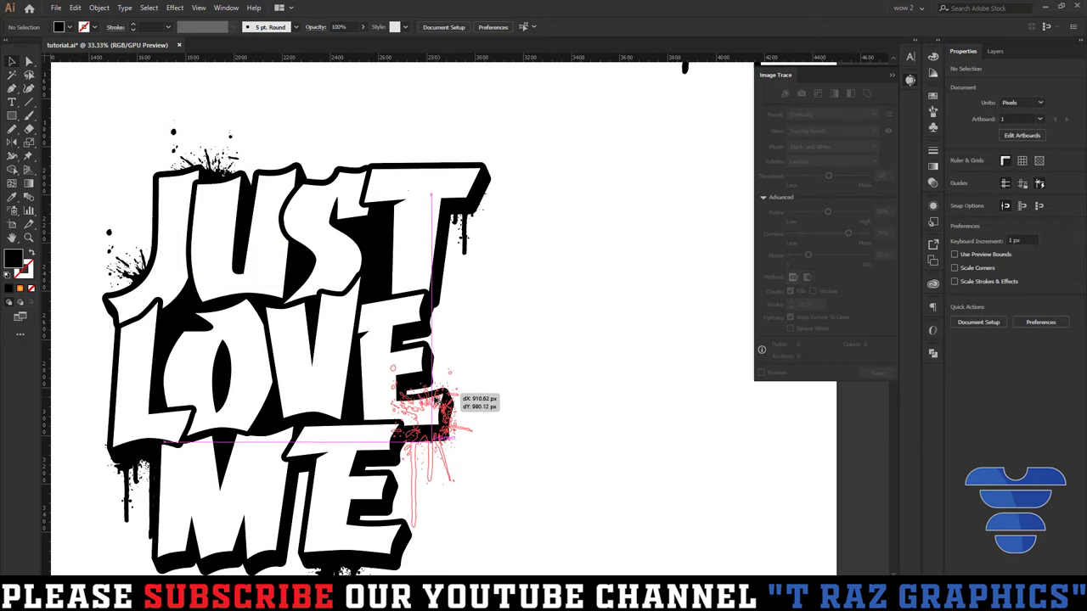
drag(437, 398, 435, 399)
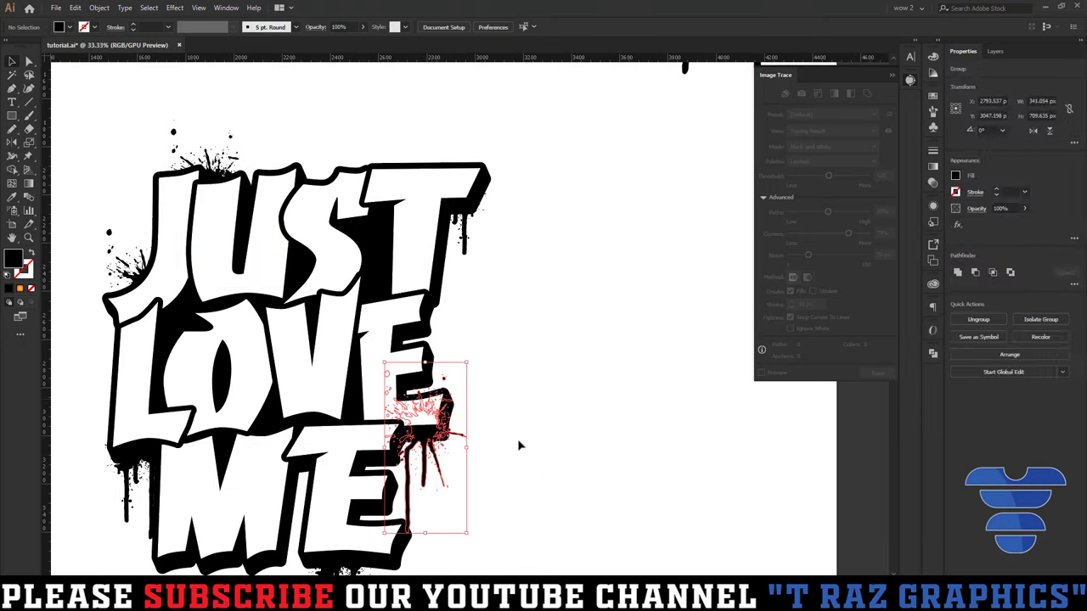
click(520, 445)
Check the splash beside the E and close the Image Trace panel.
scroll(569, 406, down, 3)
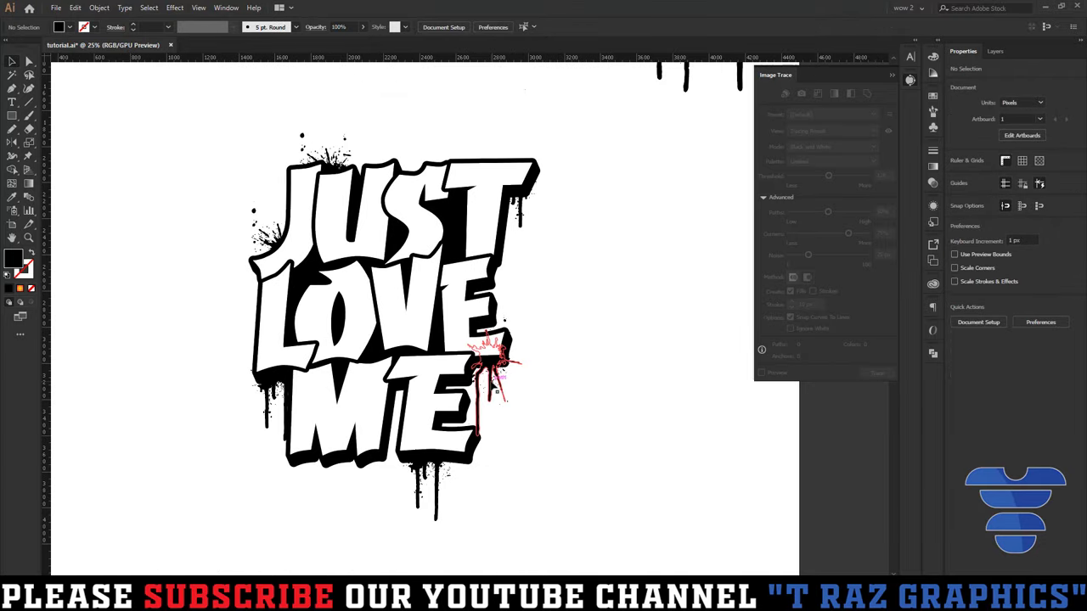
click(495, 392)
click(566, 403)
drag(562, 336, 404, 479)
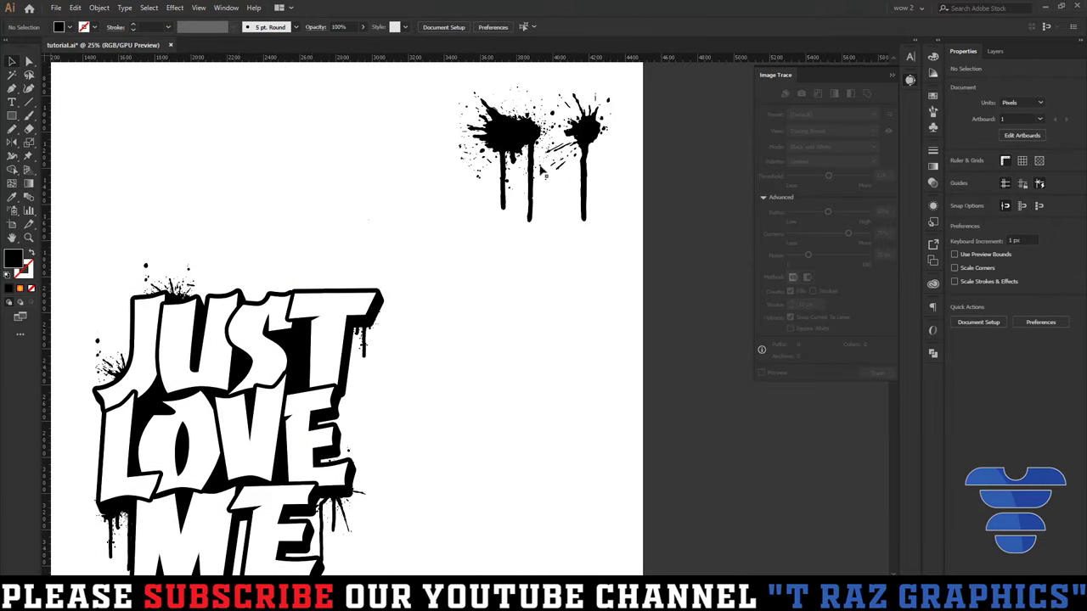
click(893, 77)
Place two grime symbols from the Symbols panel onto the artboard.
scroll(603, 390, down, 1)
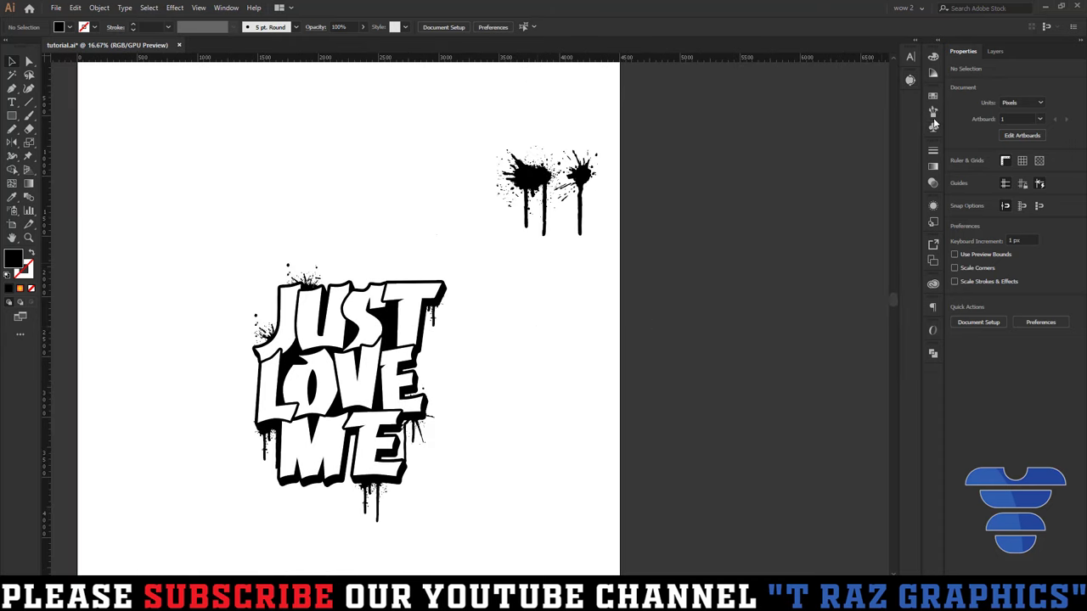
click(934, 126)
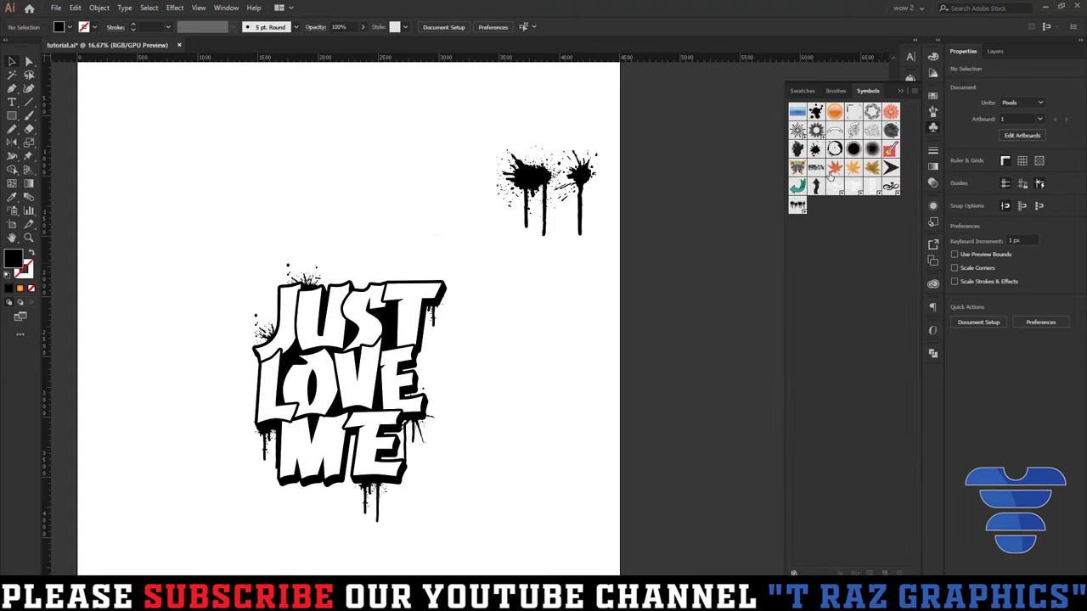
drag(699, 226, 586, 357)
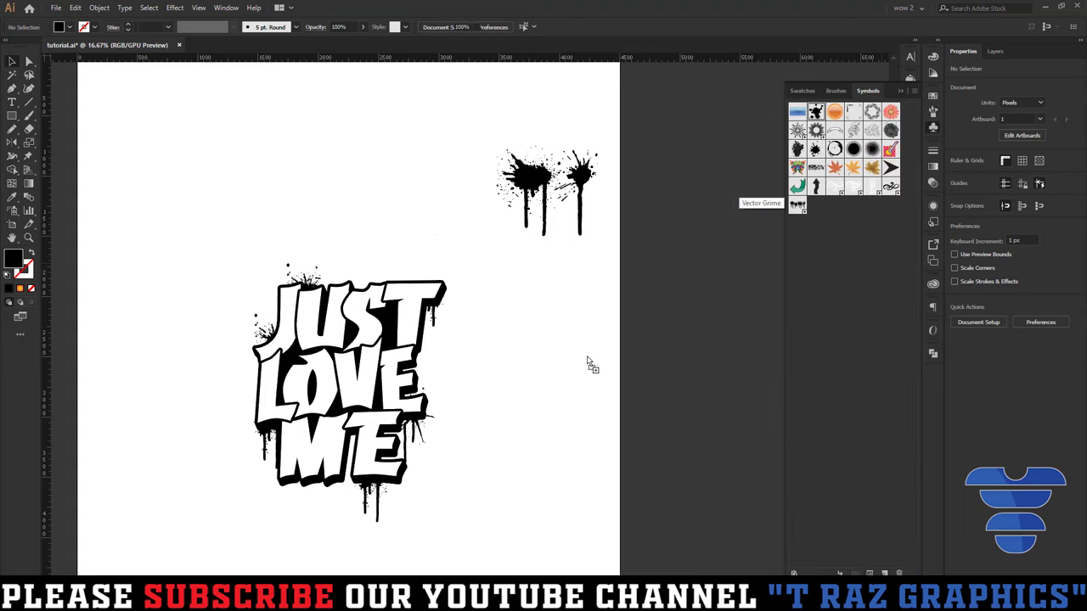
drag(534, 299, 534, 301)
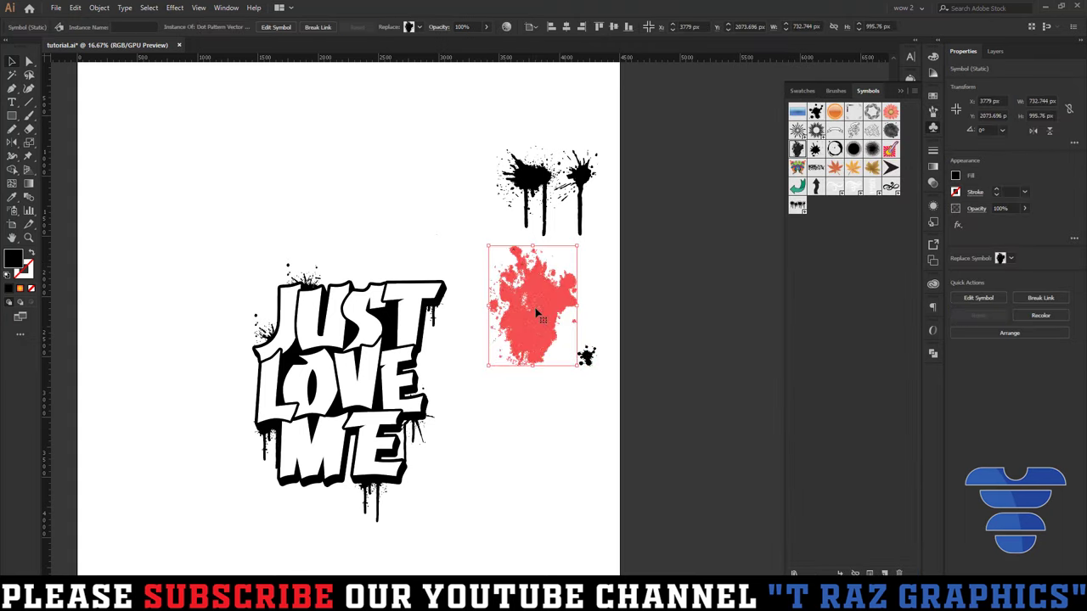
Select both grime pieces and expand them with Object > Expand.
drag(604, 378, 486, 243)
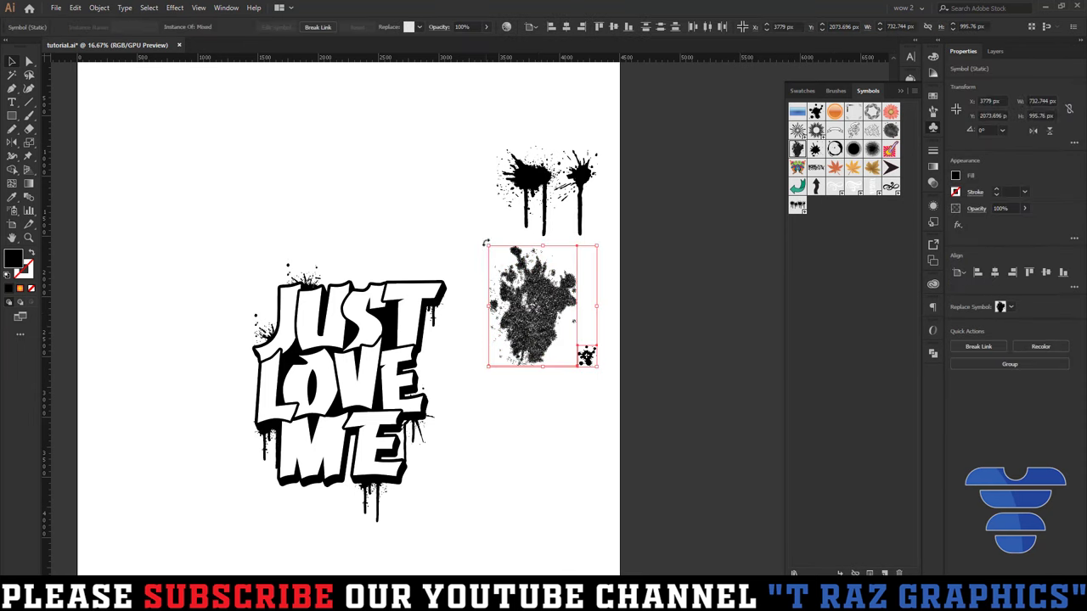
click(93, 7)
click(110, 127)
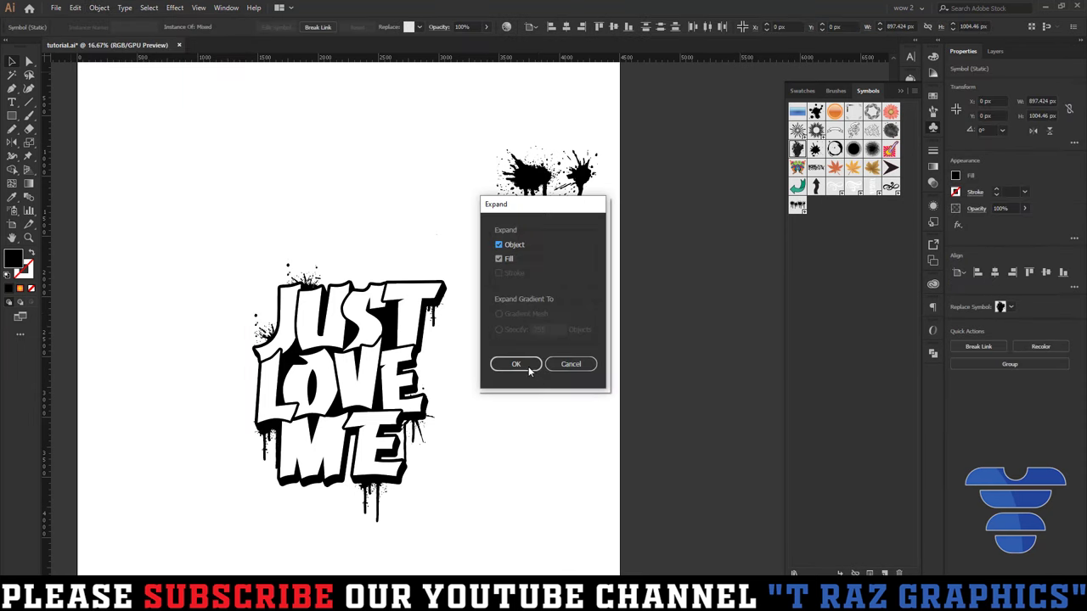
click(515, 364)
click(638, 427)
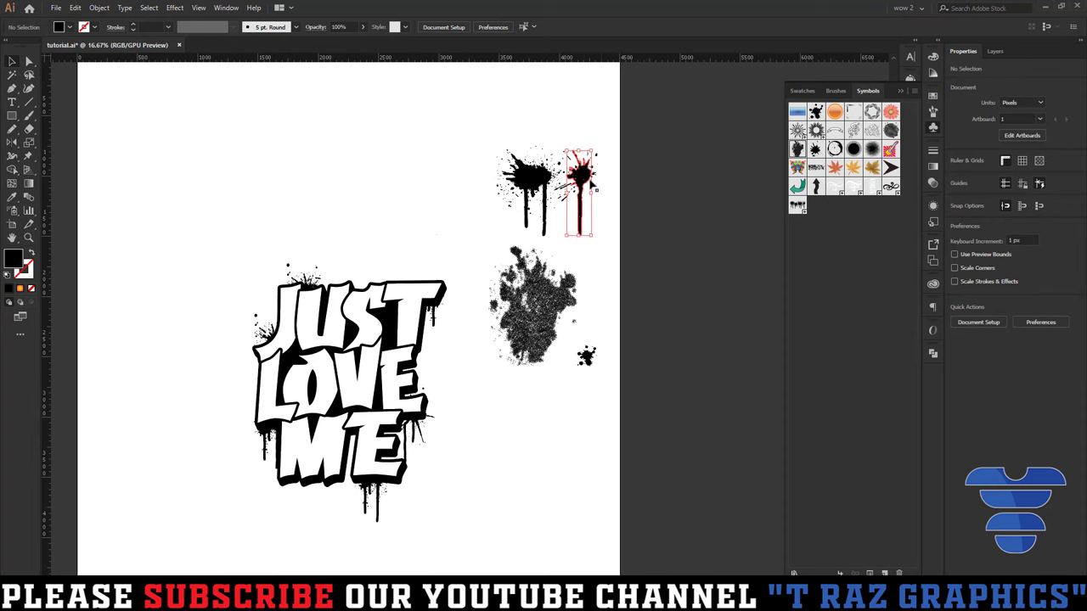
Move the grime texture lower down the artboard.
drag(574, 311, 581, 440)
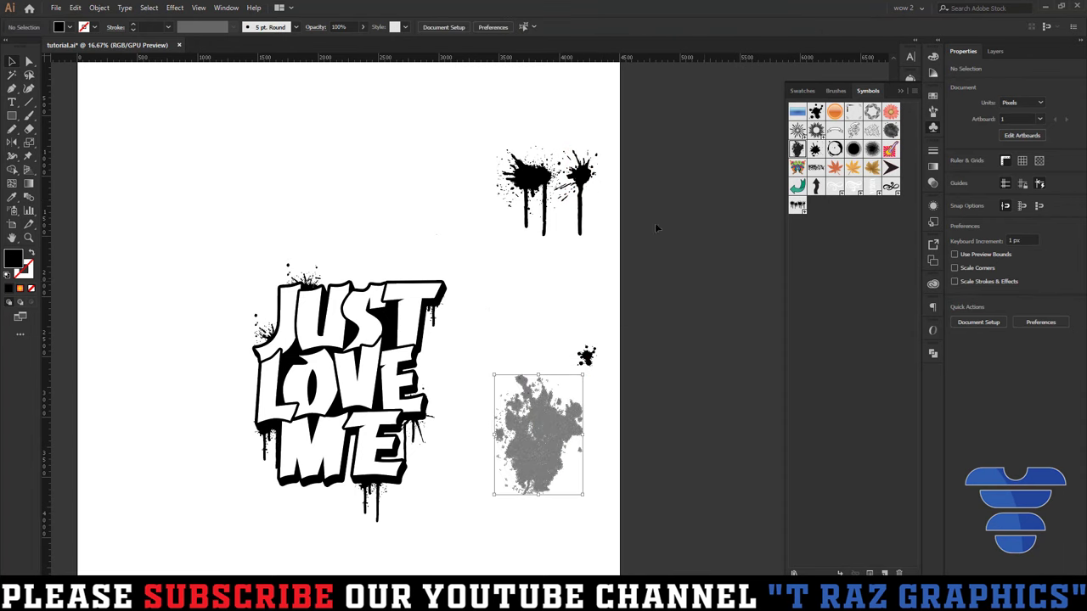
scroll(620, 161, up, 2)
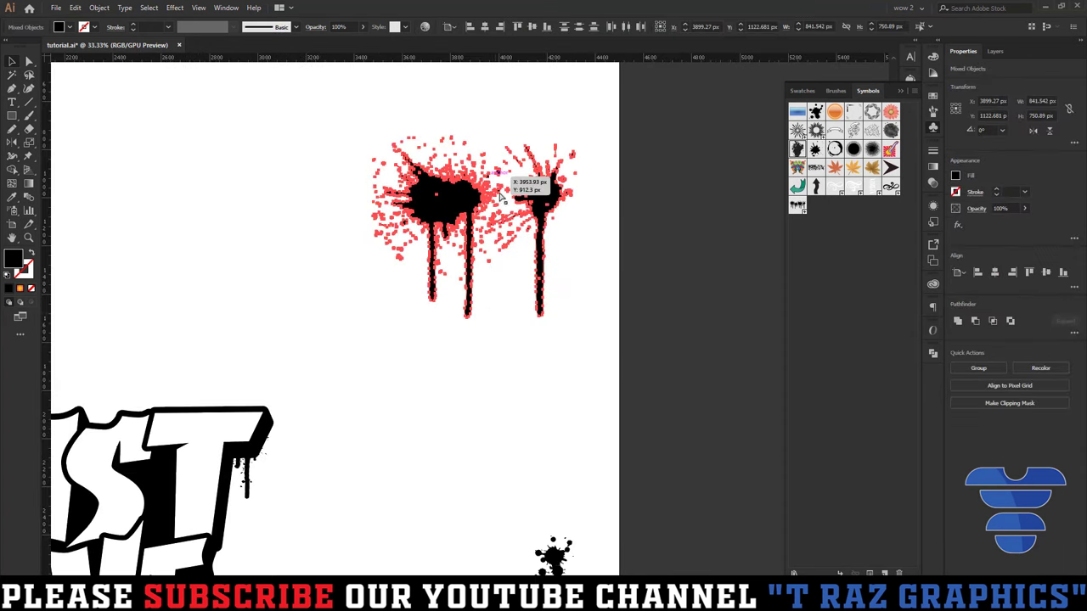
click(509, 127)
Save the drip splatters as a new symbol in the Symbols panel.
drag(445, 197, 833, 320)
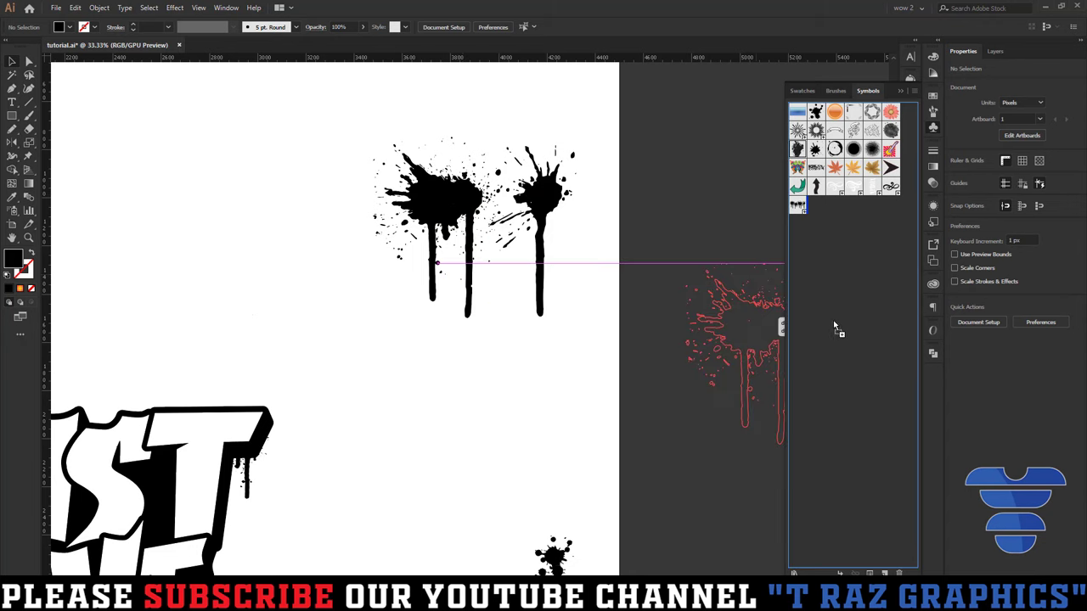
click(538, 395)
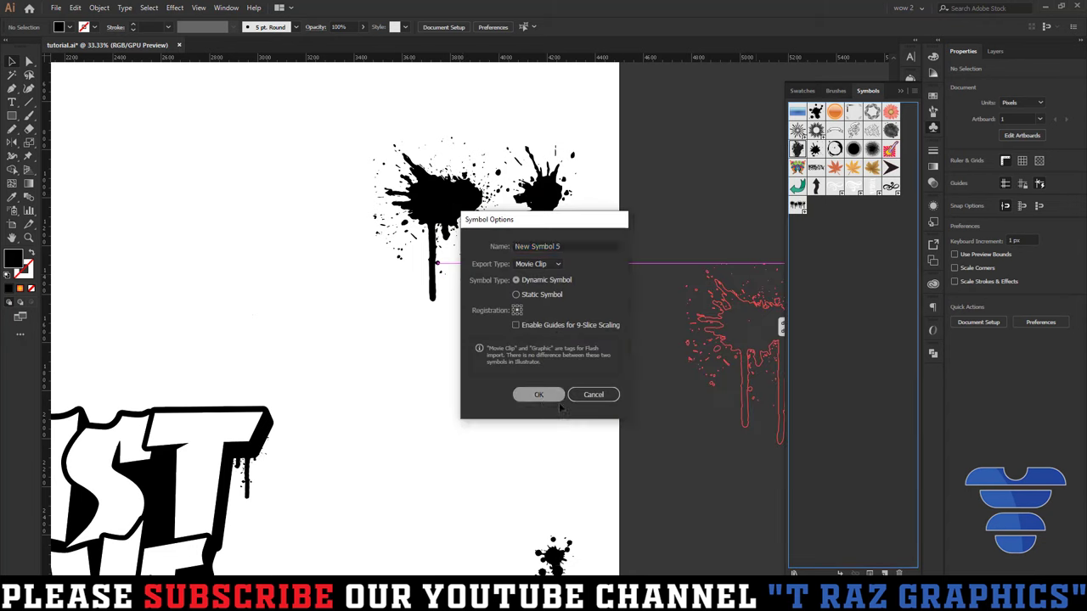
click(622, 413)
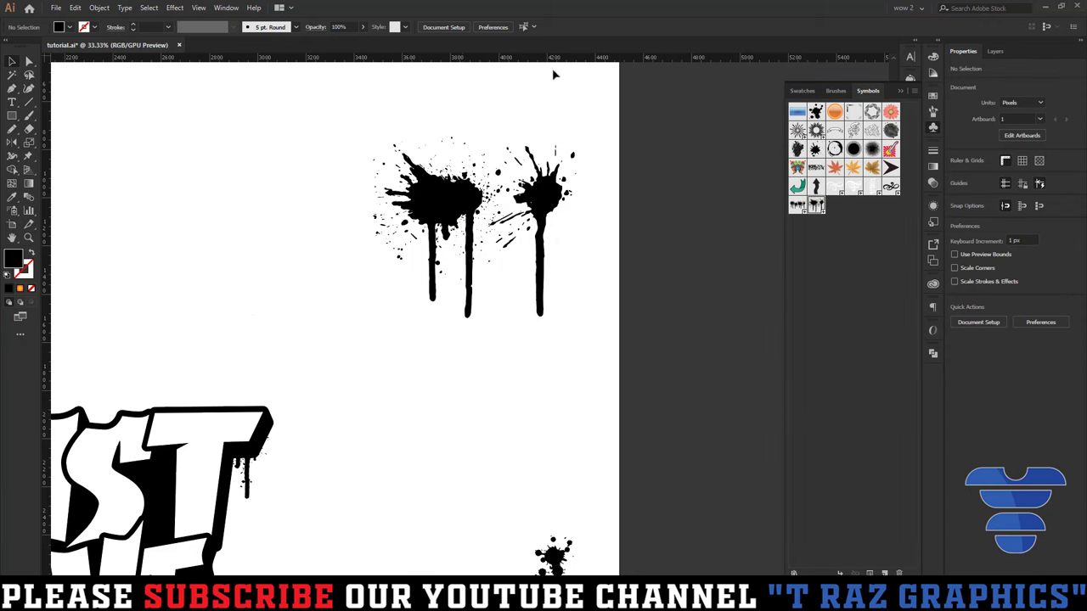
scroll(705, 340, down, 2)
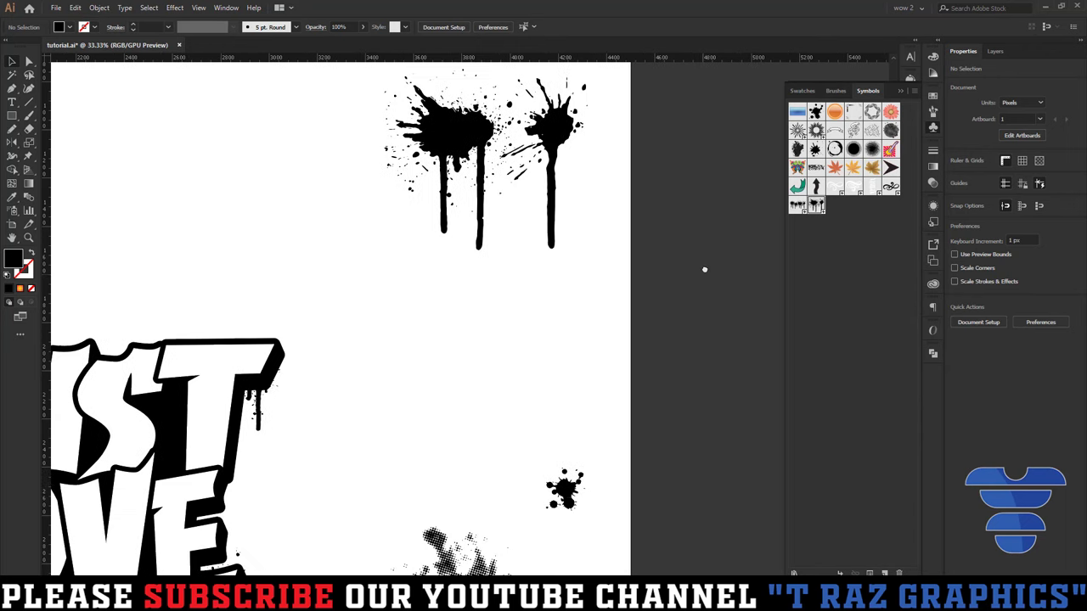
scroll(764, 255, down, 1)
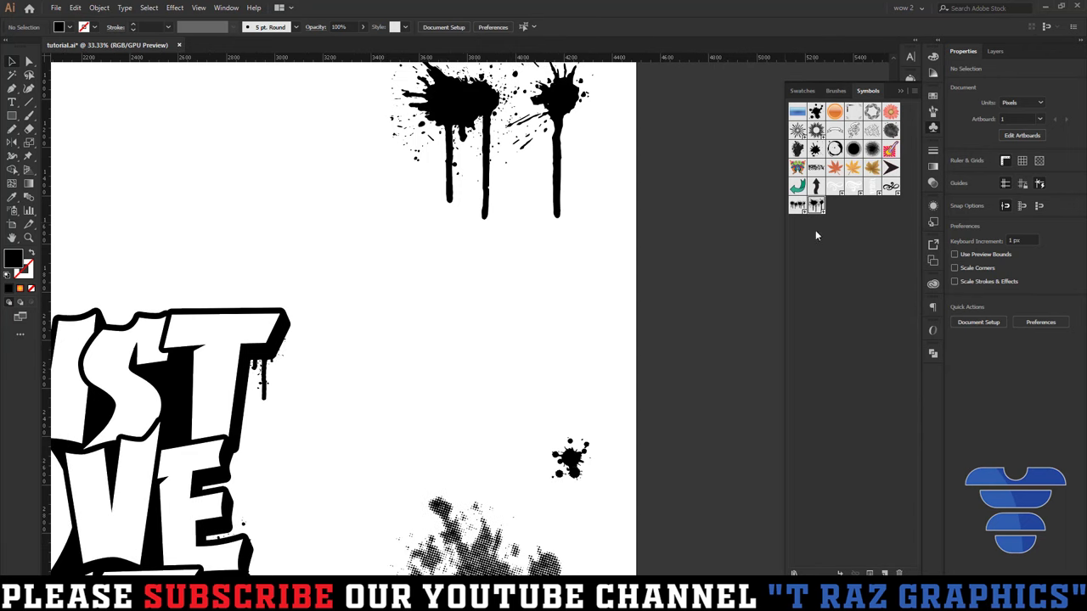
Open and close the Symbol Libraries list.
click(794, 573)
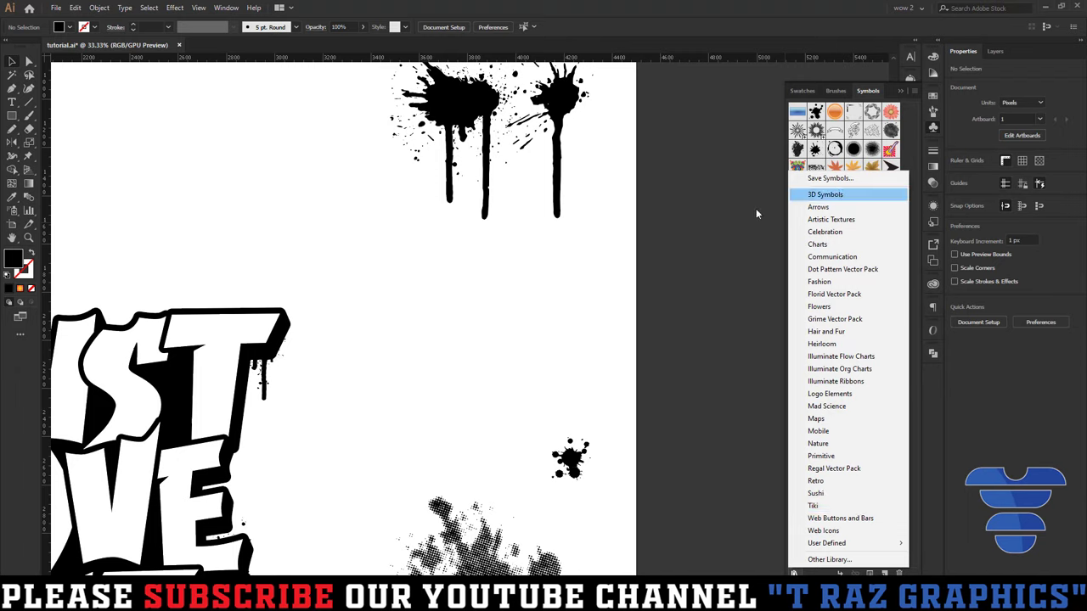
click(715, 214)
scroll(558, 273, down, 2)
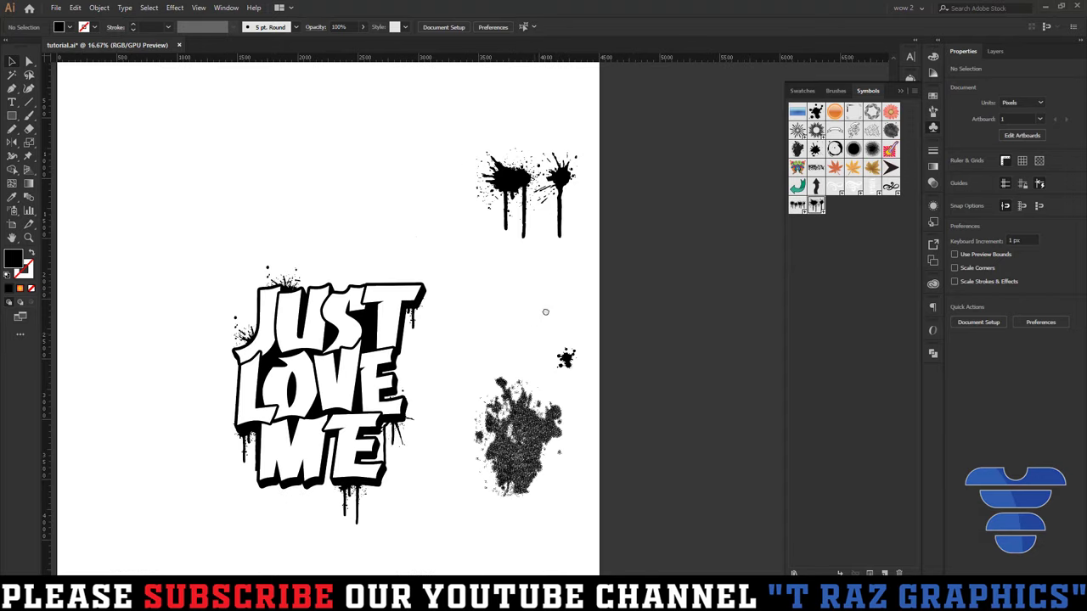
Place the grunge texture over JUST and send it behind the lettering.
drag(545, 311, 590, 249)
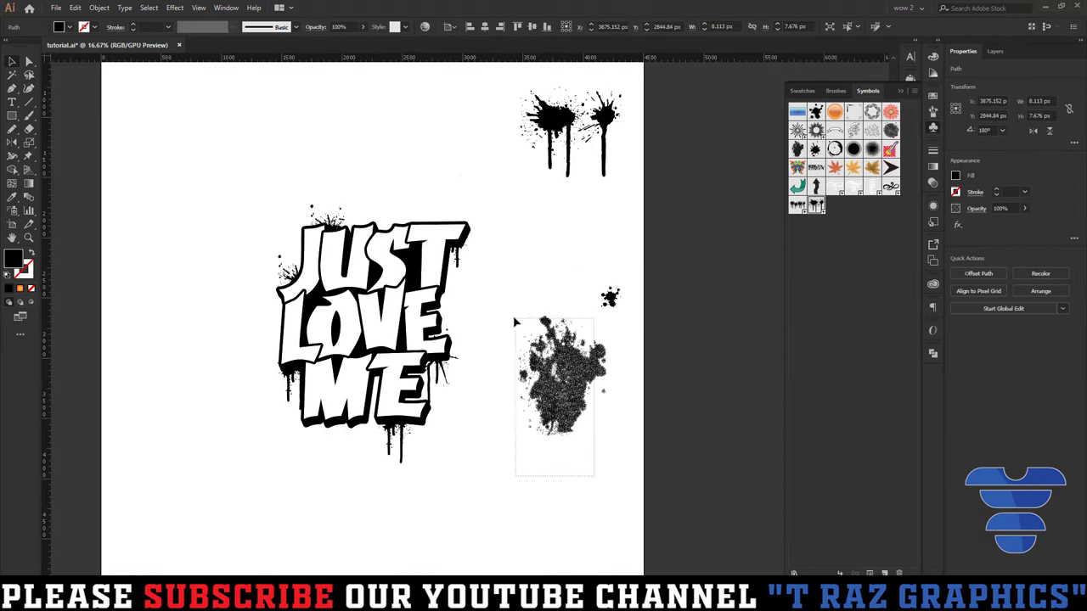
click(621, 442)
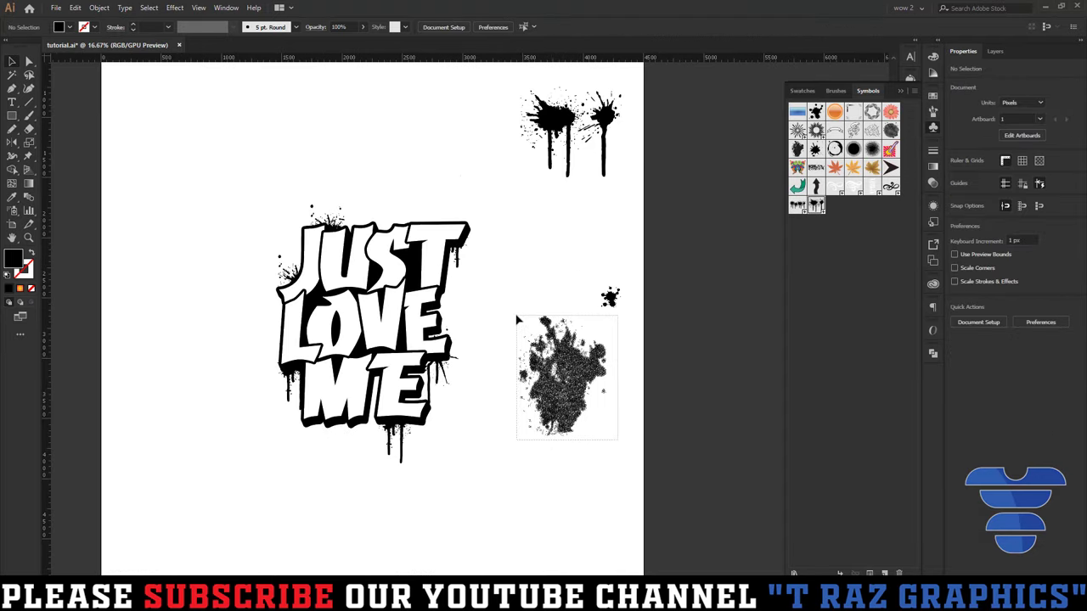
drag(567, 377, 553, 373)
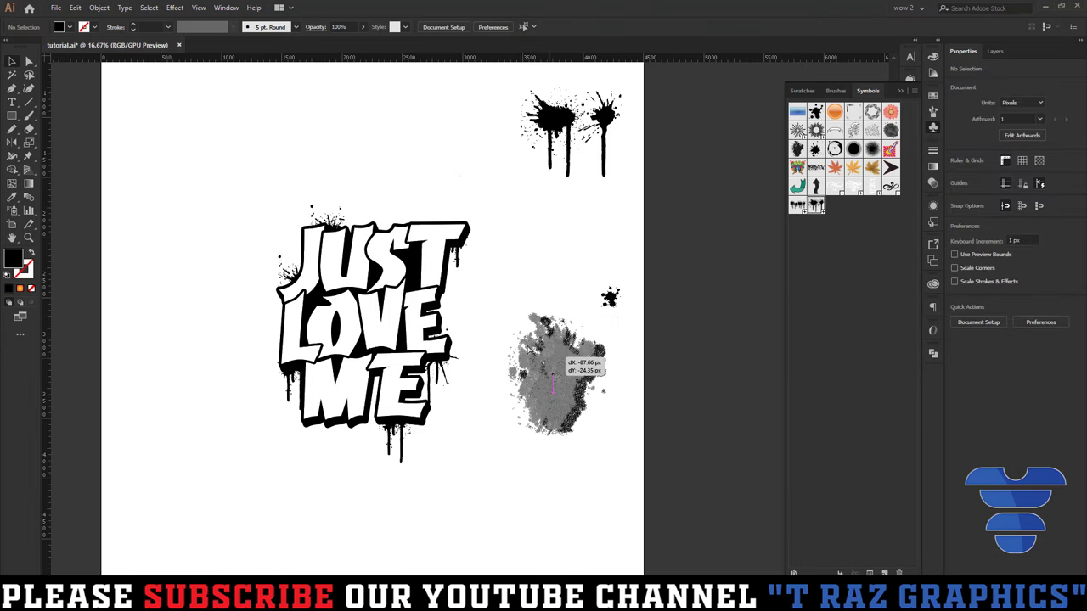
drag(553, 374, 386, 251)
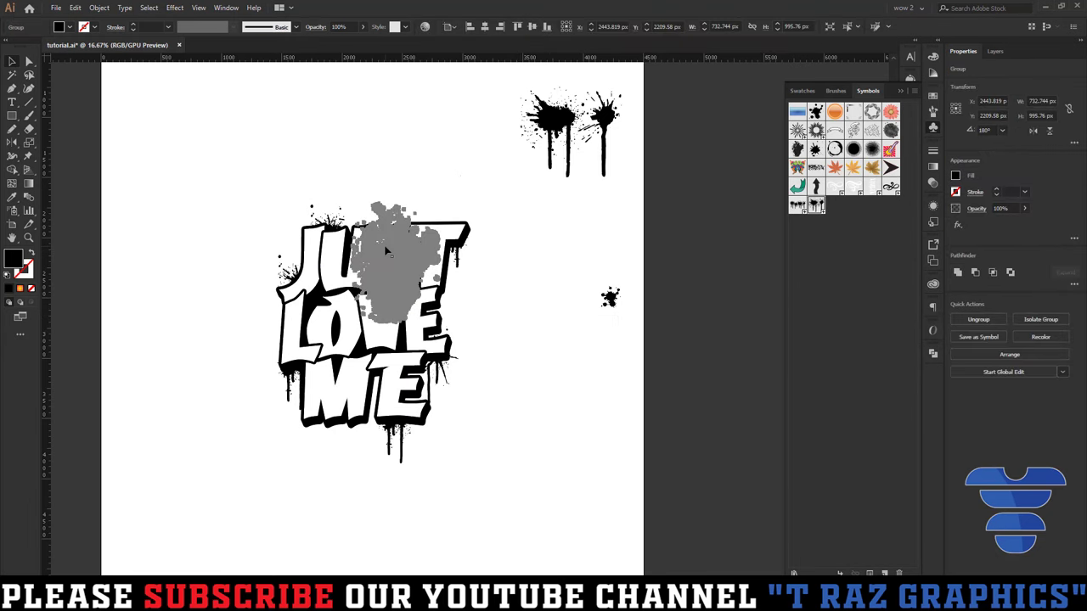
key(ctrl+shift+bracketleft)
Rotate the grunge texture to about 198° behind the lettering.
key(ctrl+equal)
key(ctrl+equal)
drag(340, 211, 335, 208)
mouse_move(440, 168)
mouse_down()
mouse_move(451, 248)
mouse_move(485, 164)
mouse_up()
click(453, 171)
key(ctrl+minus)
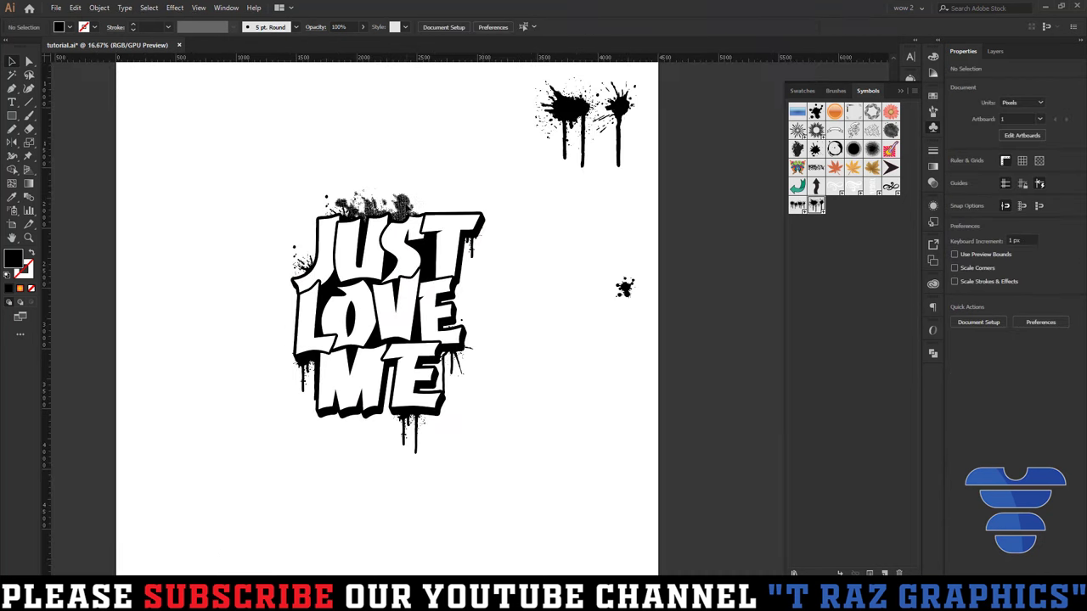
Settle the grunge texture behind LOVE on the right side.
drag(403, 203, 417, 316)
key(ctrl+z)
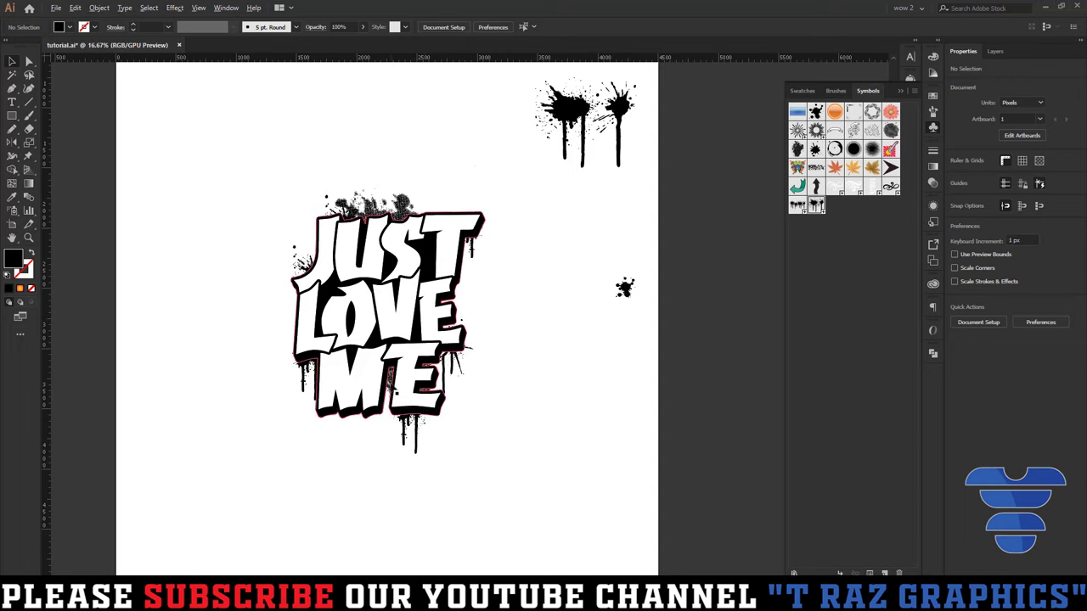
drag(399, 204, 361, 293)
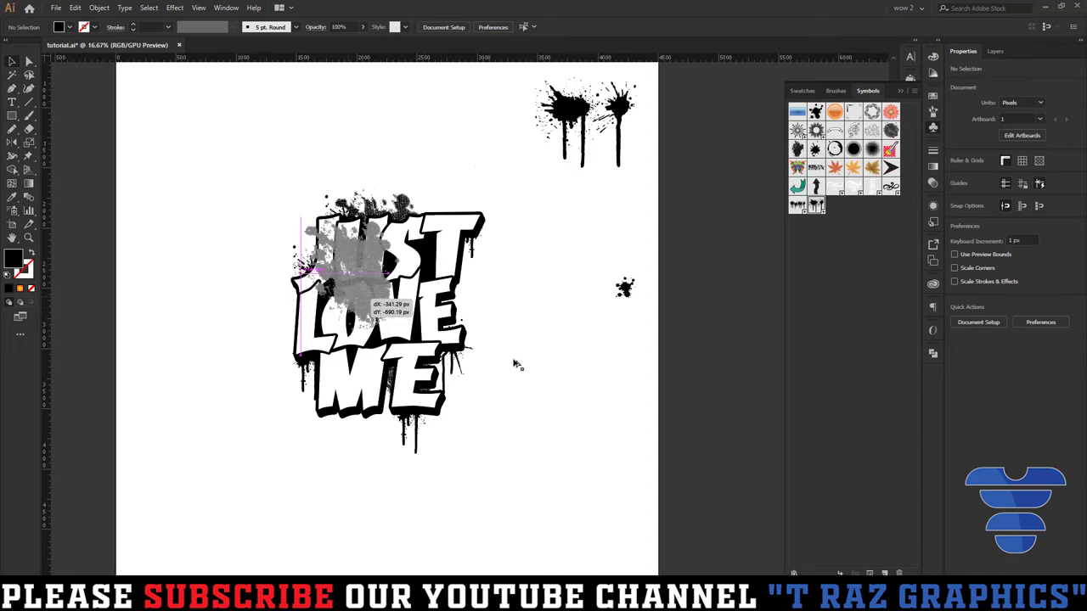
key(ctrl+z)
drag(315, 233, 402, 255)
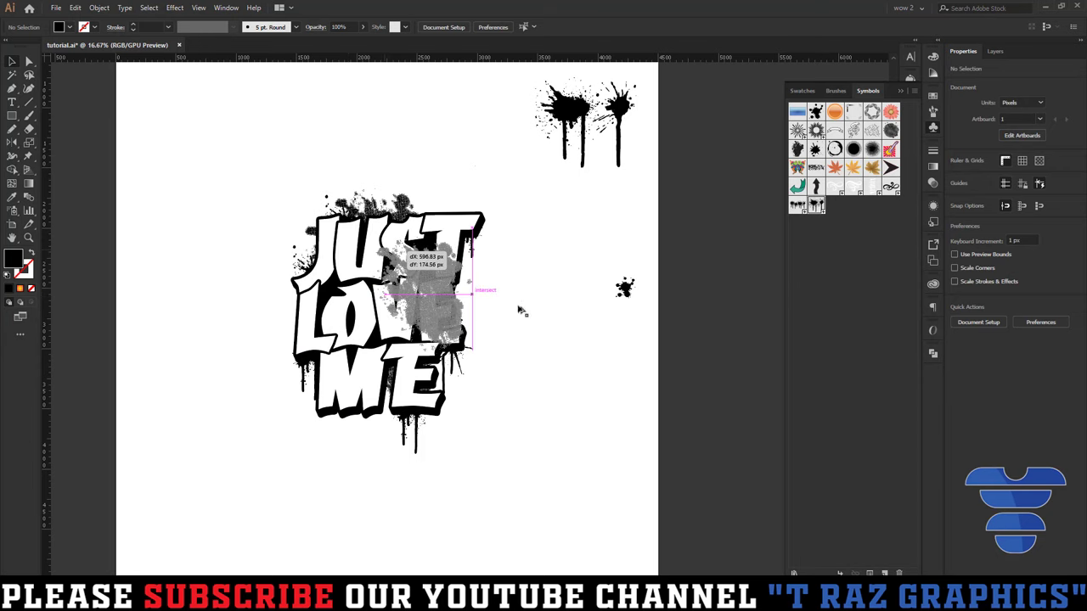
drag(521, 312, 537, 321)
Enlarge the small splatter beside JUST and set the drip splatter atop the T.
mouse_move(626, 292)
mouse_down()
mouse_move(535, 281)
mouse_move(586, 329)
mouse_up()
drag(531, 281, 454, 268)
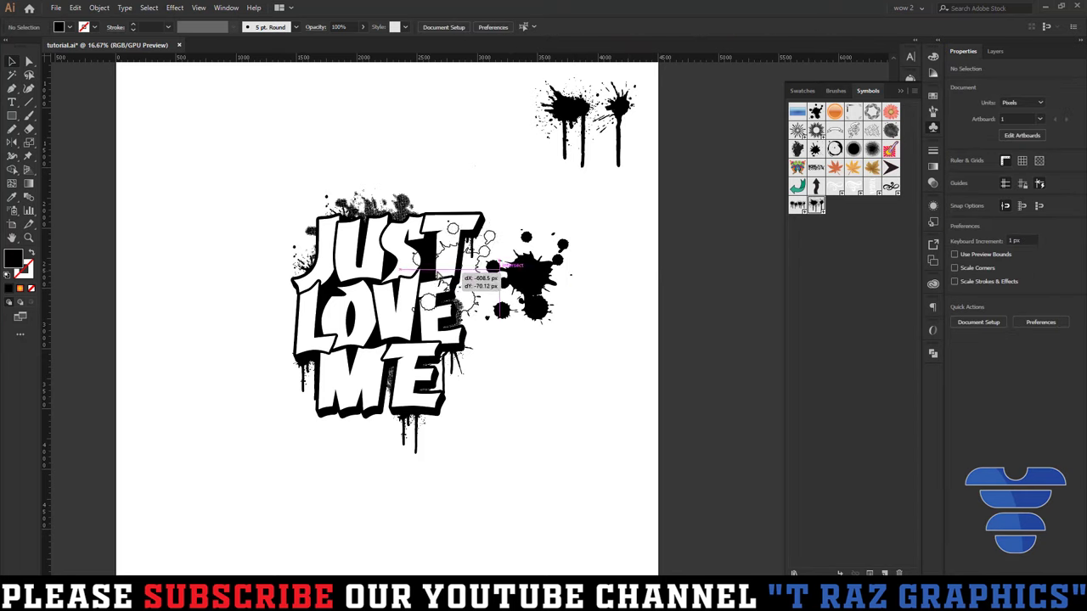
click(560, 305)
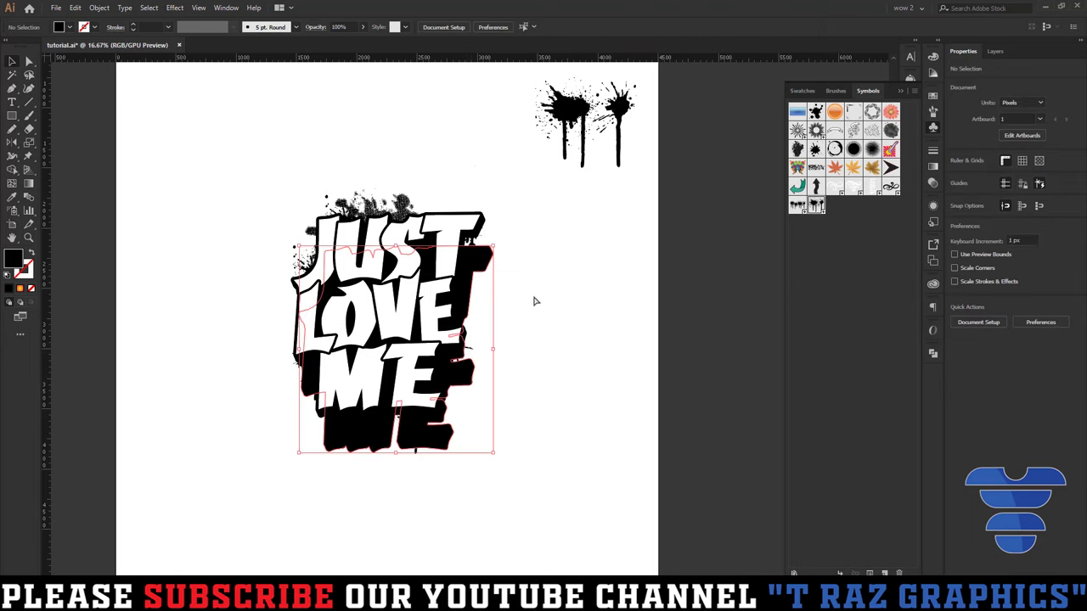
drag(471, 261, 472, 260)
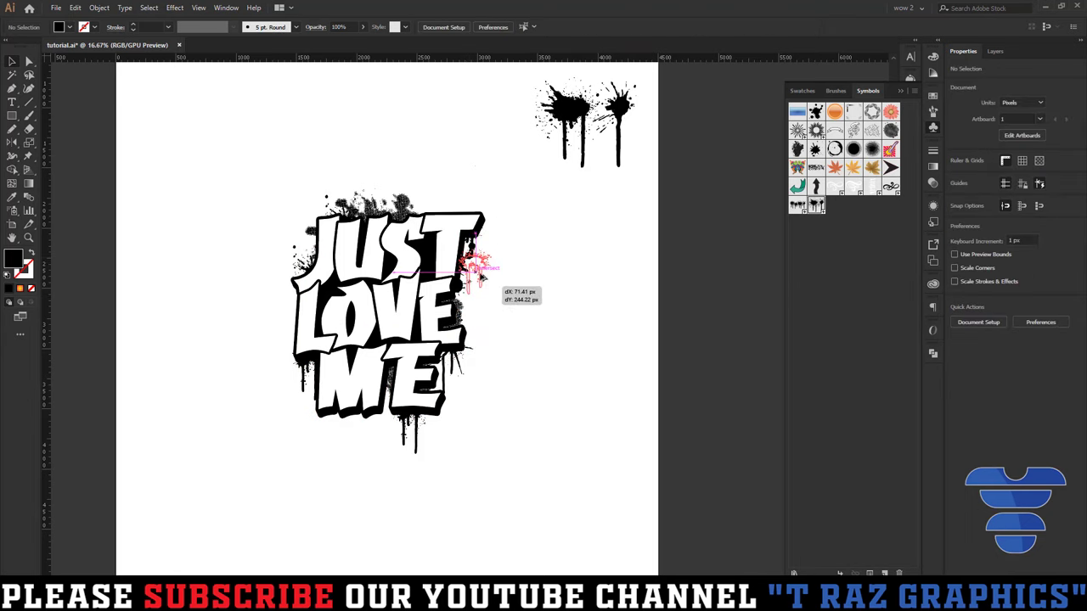
click(526, 276)
Move the ink splatter from near the E to beneath the left side of the M.
key(ctrl+plus)
key(ctrl+plus)
key(ctrl+plus)
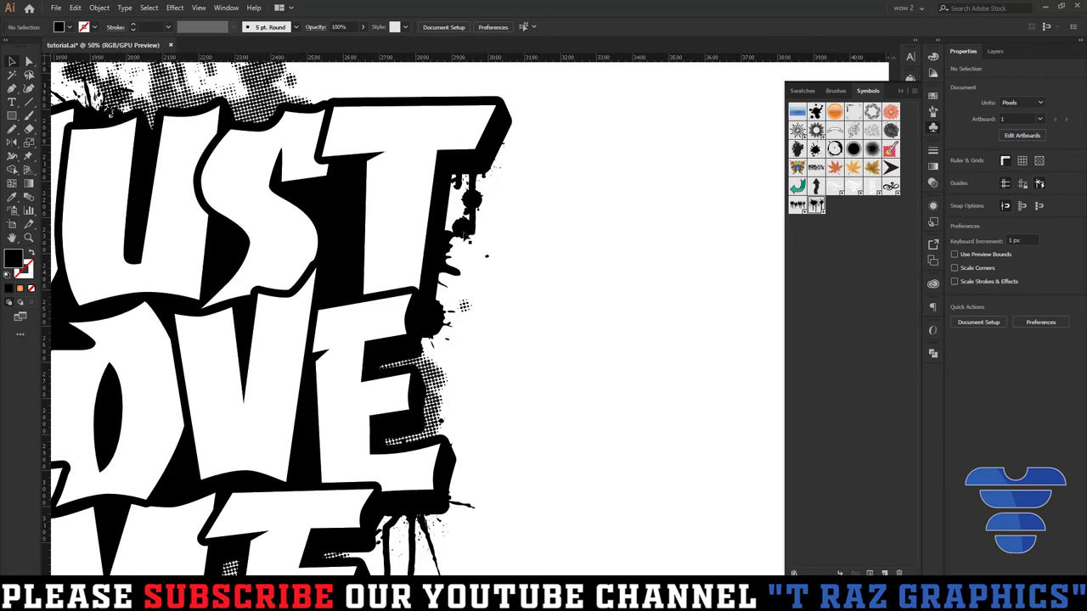
key(ctrl+minus)
key(ctrl+minus)
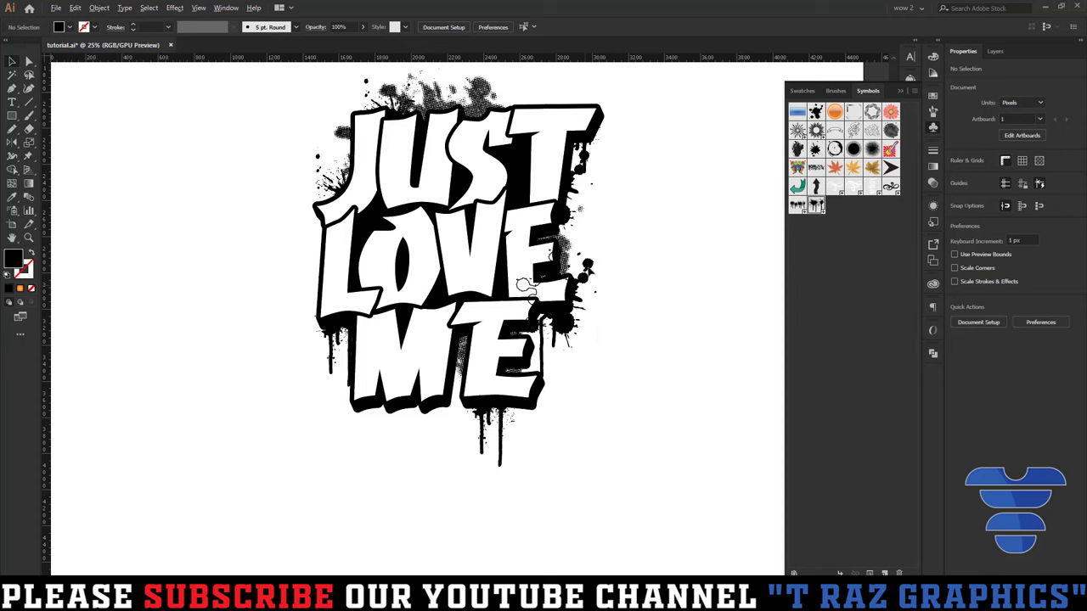
drag(525, 286, 444, 407)
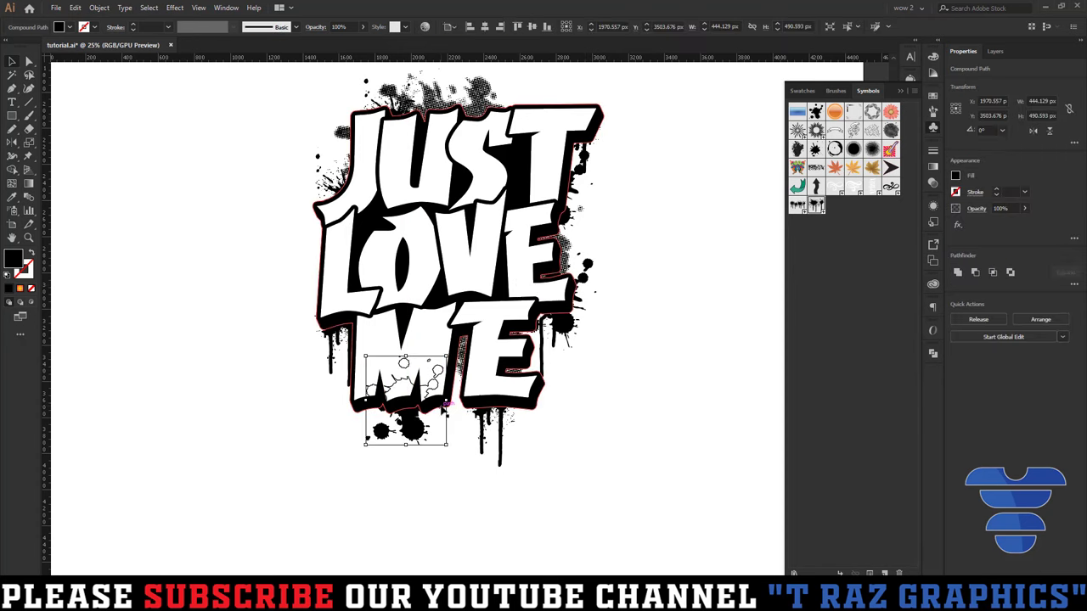
drag(447, 445, 452, 477)
click(452, 477)
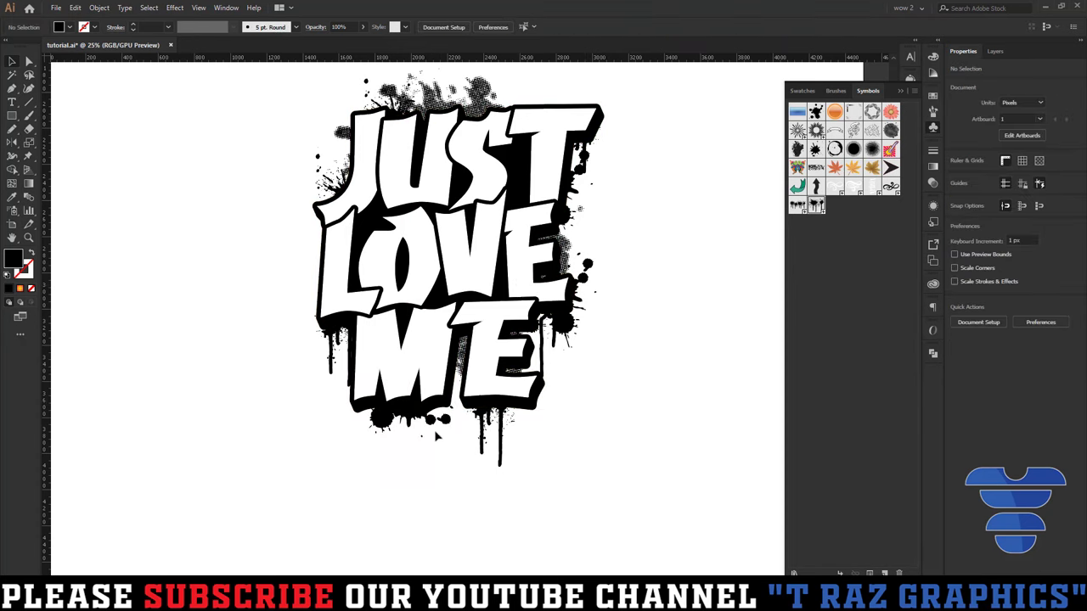
drag(433, 427, 409, 433)
click(468, 473)
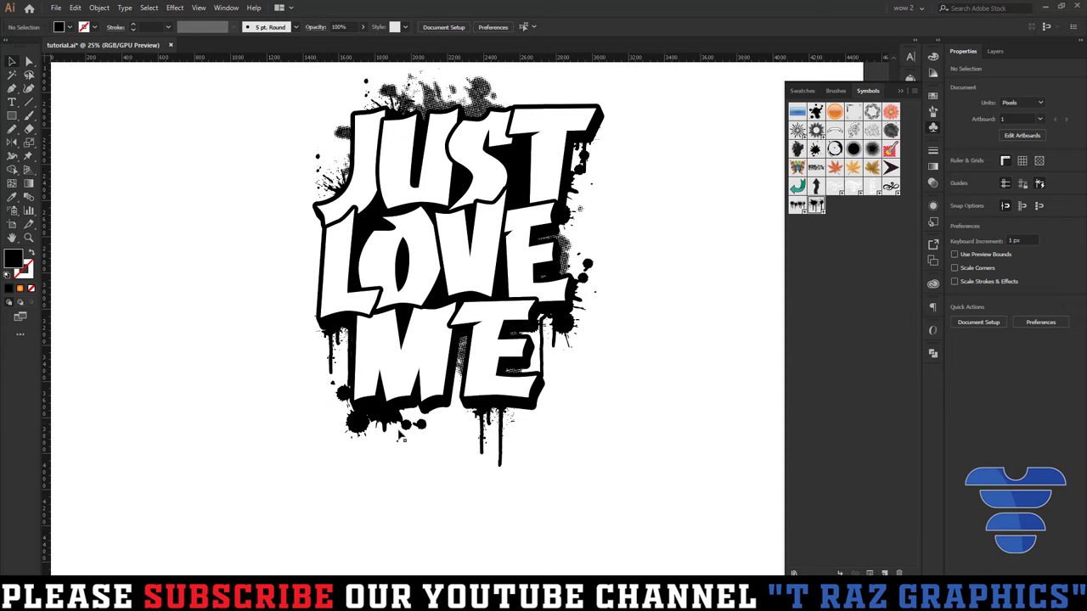
Rotate the splatter under the M to about 209° and deselect it.
click(436, 436)
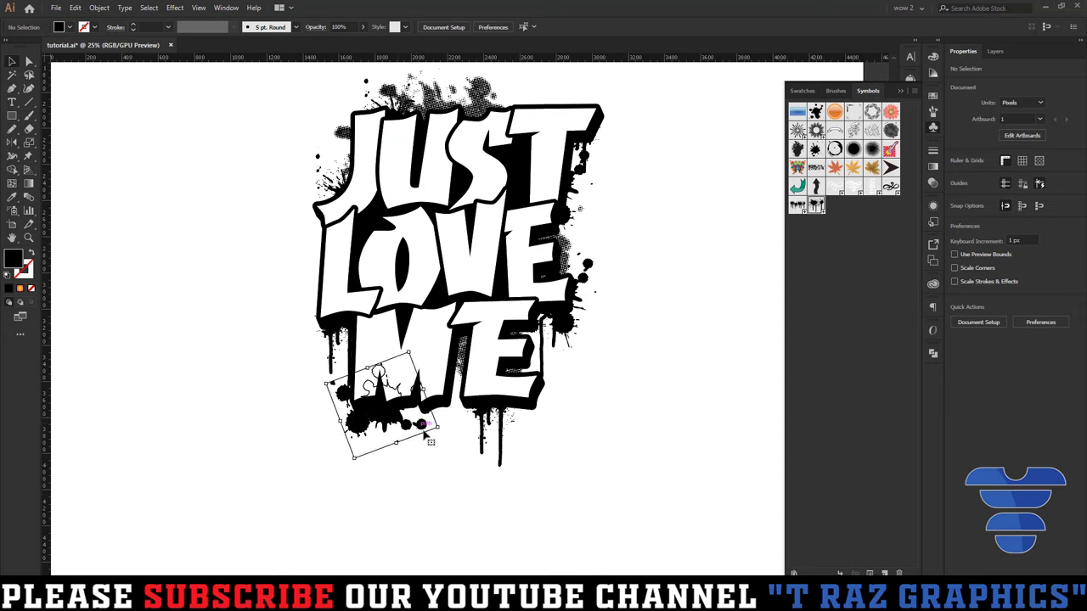
mouse_move(438, 456)
mouse_down()
mouse_move(357, 465)
mouse_move(388, 463)
mouse_up()
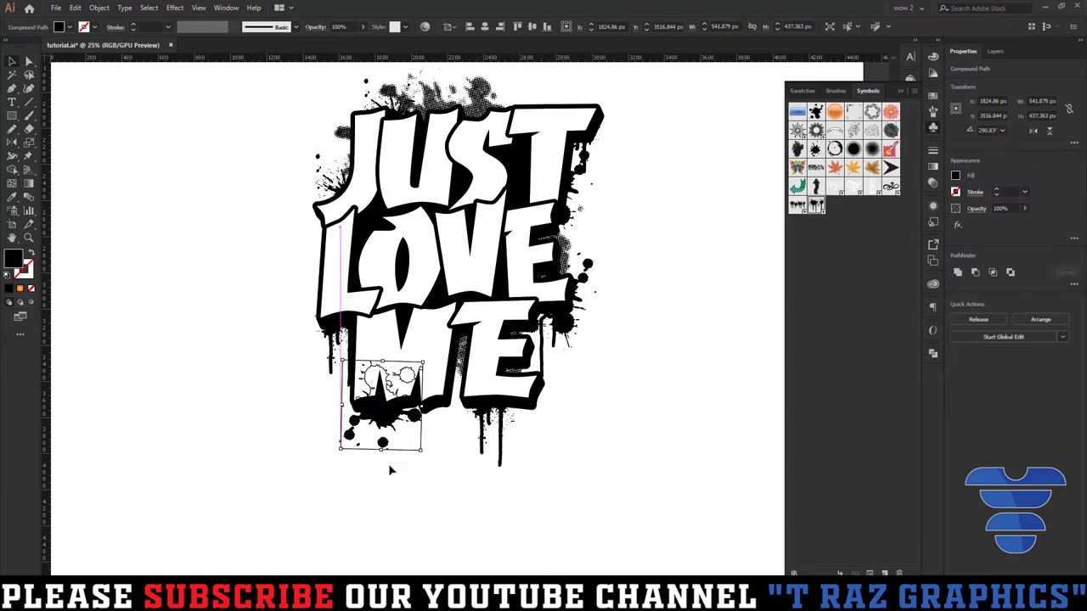
click(422, 452)
click(381, 416)
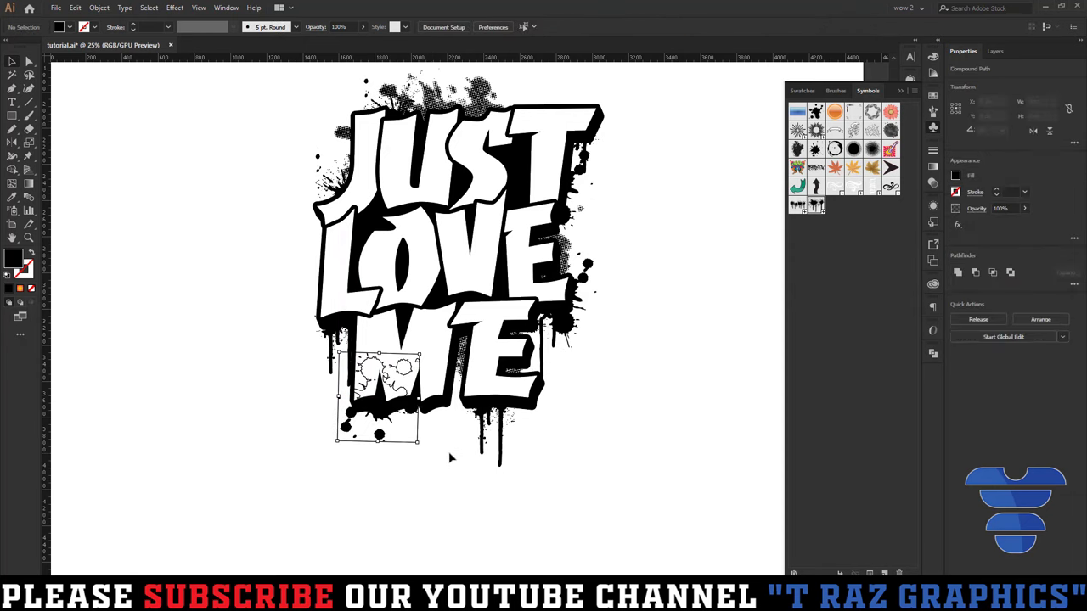
click(448, 450)
scroll(449, 451, down, 1)
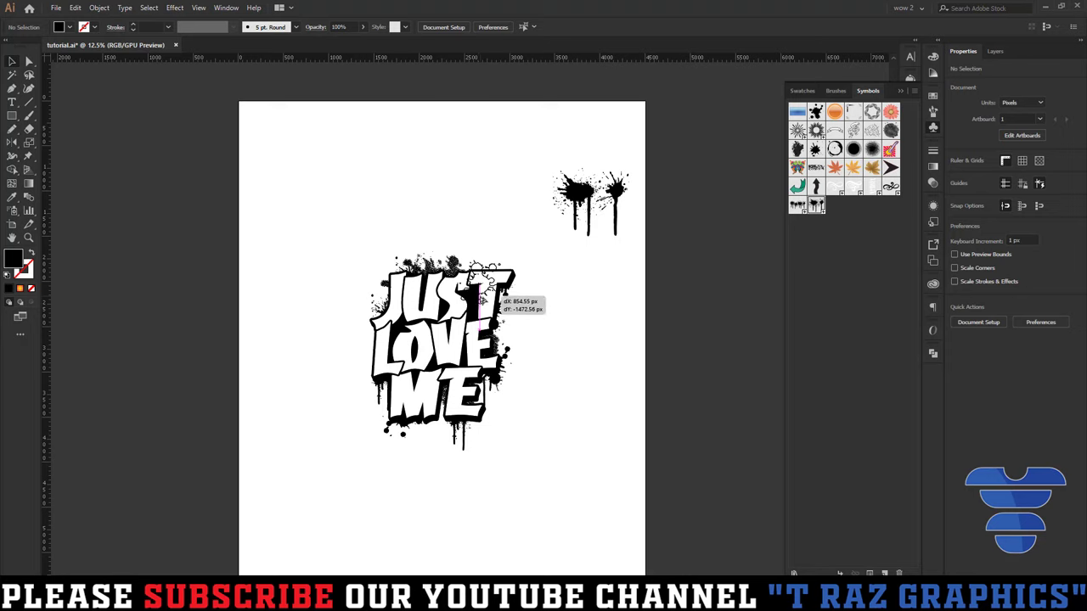
Move a small splatter to the top right of the T and lower the right-hand splatter.
drag(406, 435, 479, 304)
click(582, 315)
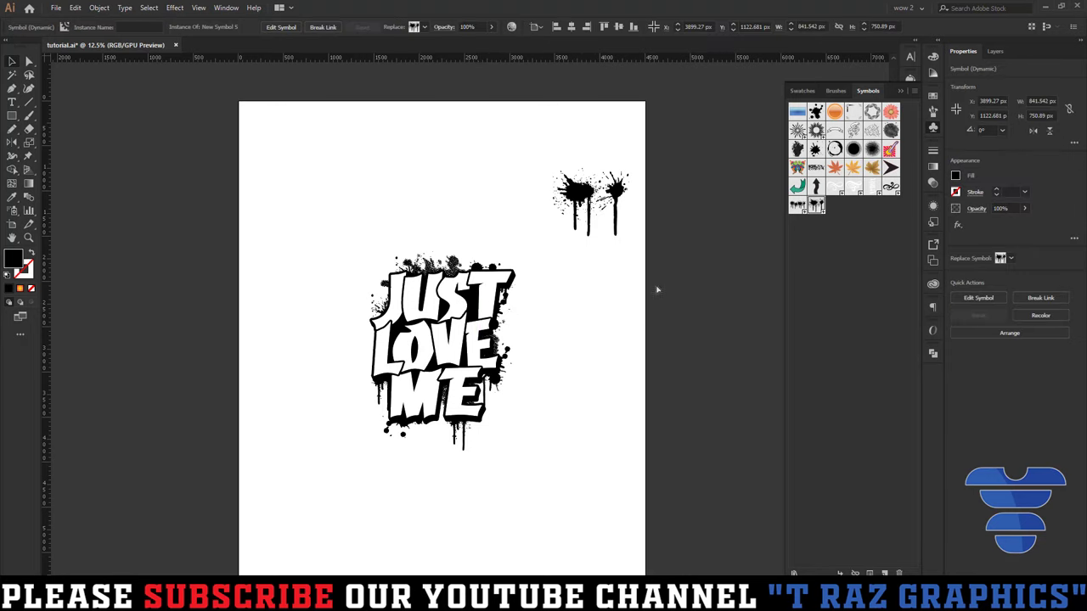
drag(572, 221, 588, 275)
scroll(674, 266, up, 2)
Expand the splatter symbol into shapes and move it onto the right side of LOVE.
click(102, 7)
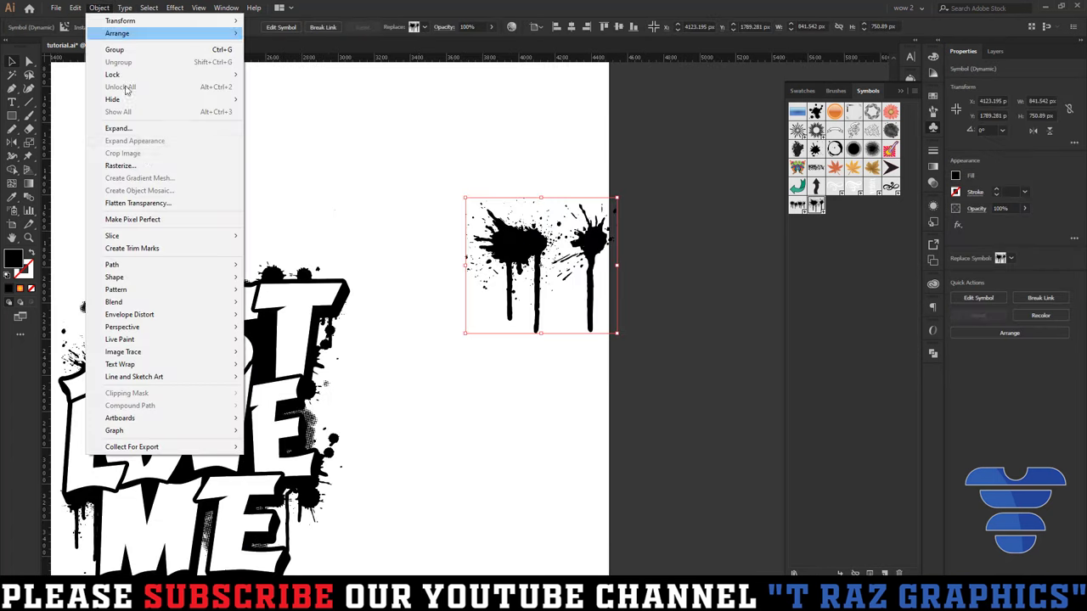
click(138, 129)
click(515, 365)
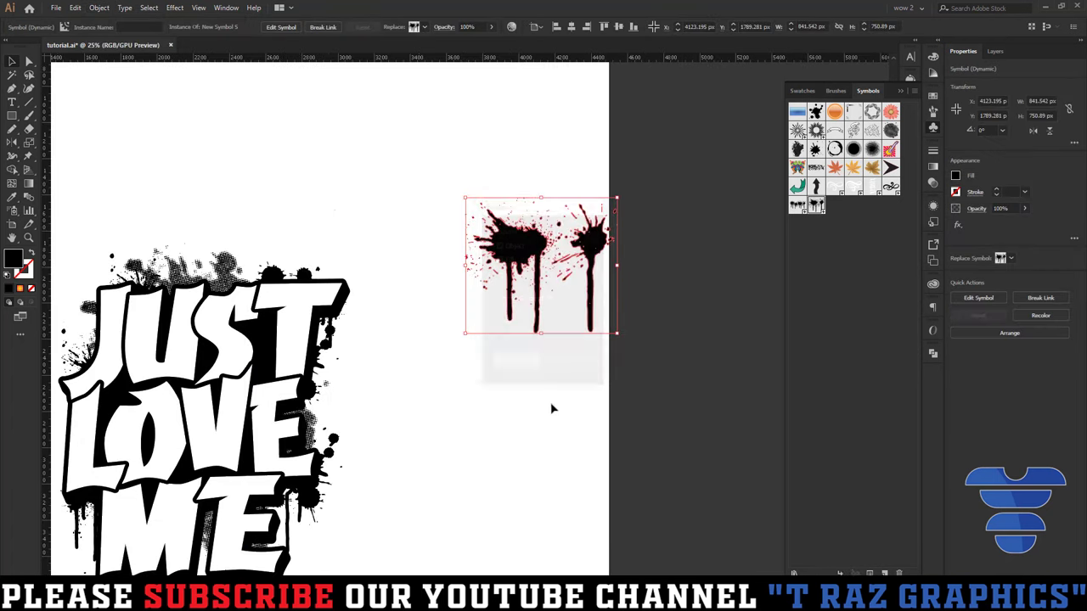
click(553, 407)
mouse_move(518, 254)
mouse_down()
mouse_move(271, 371)
mouse_move(381, 425)
mouse_move(699, 357)
mouse_up()
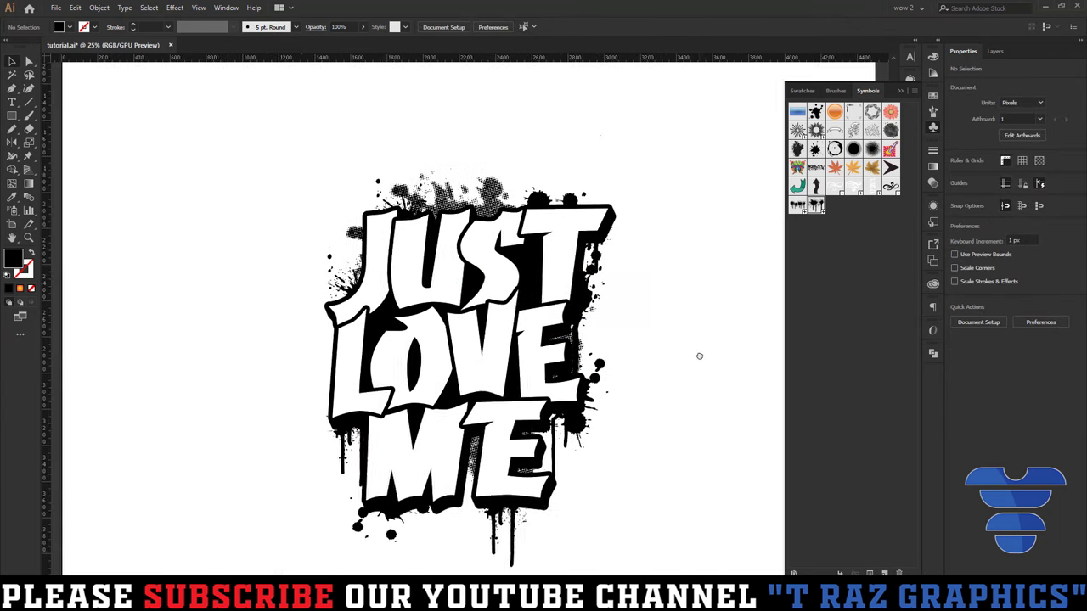
Narrow the splatter group and move it to the left of JUST LOVE.
click(599, 301)
click(676, 332)
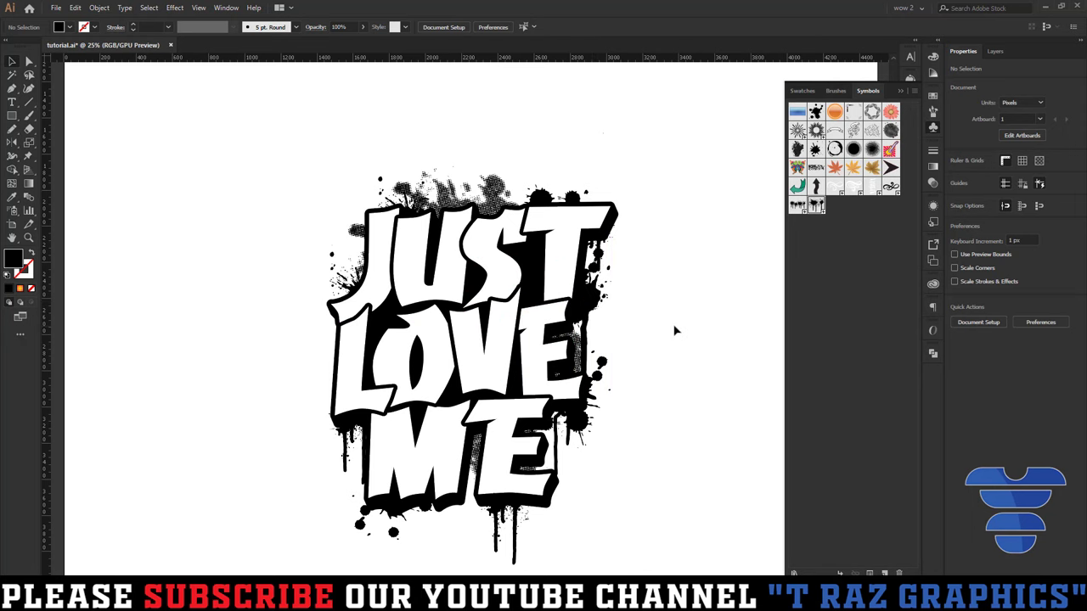
click(599, 302)
drag(499, 321, 552, 314)
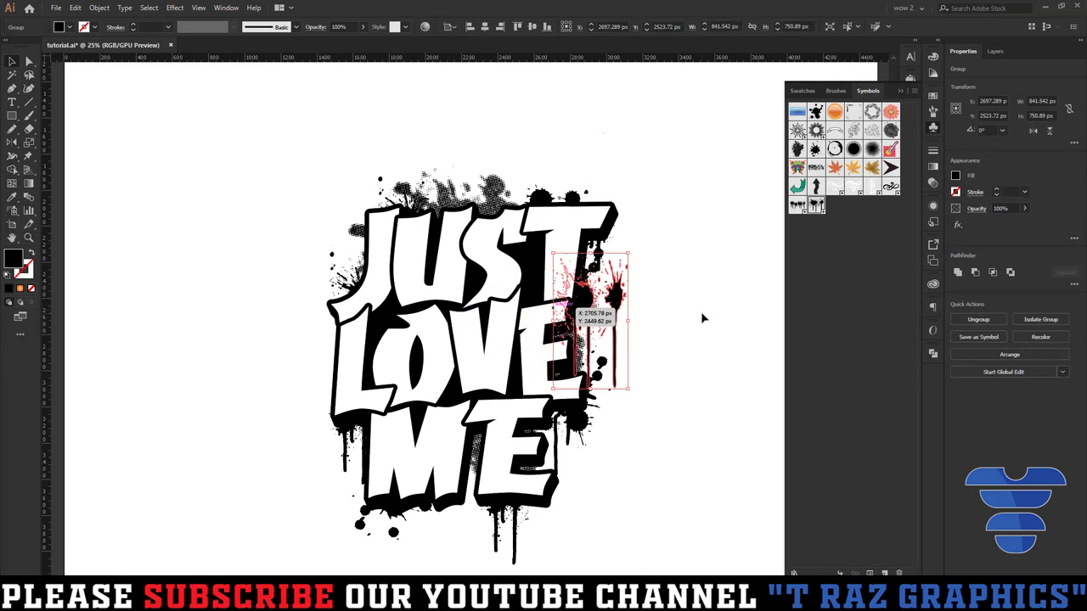
click(666, 309)
drag(642, 304, 371, 301)
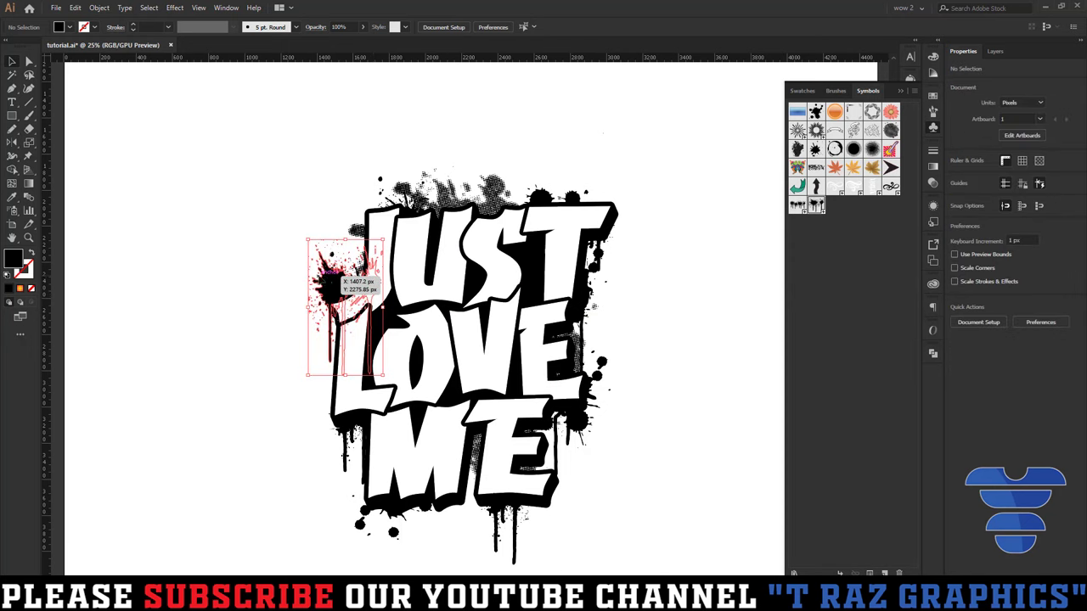
Move the splatter group down under the M and squash it vertically to fit.
click(331, 277)
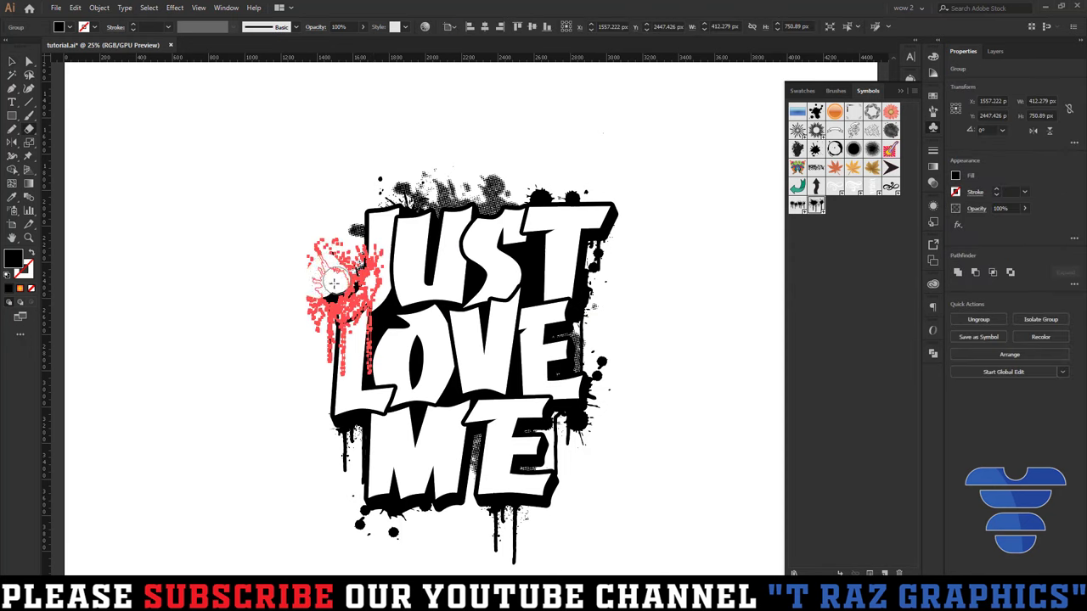
key(v)
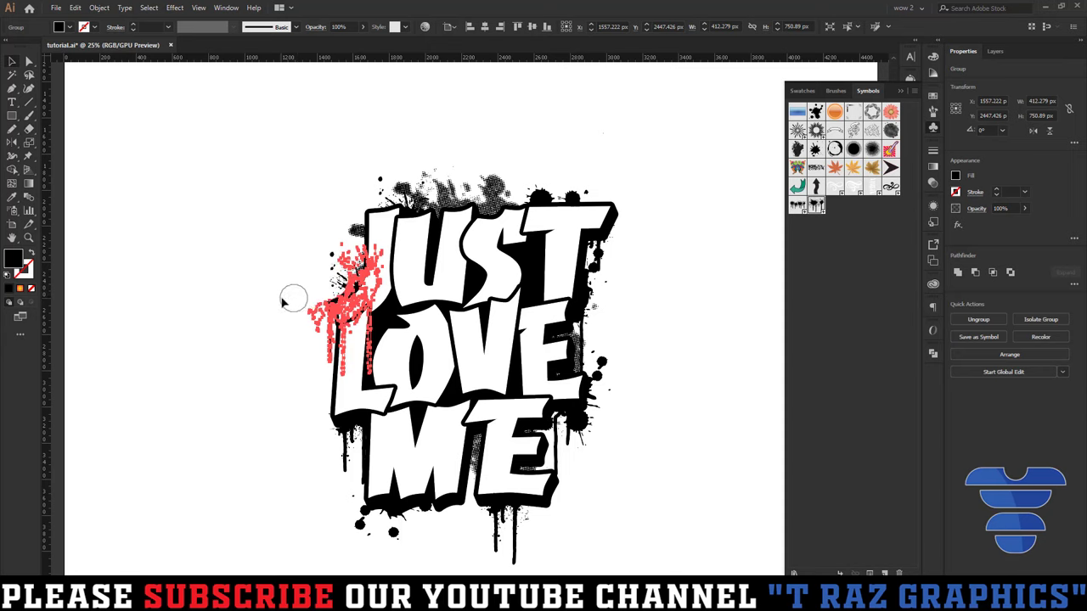
click(276, 310)
scroll(312, 397, down, 3)
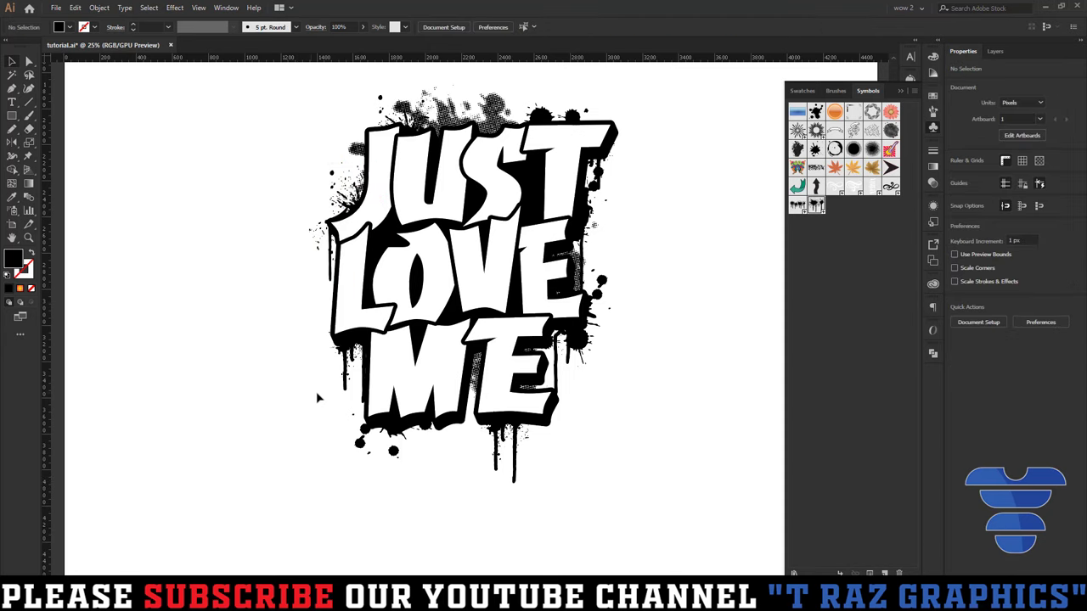
drag(335, 254, 433, 459)
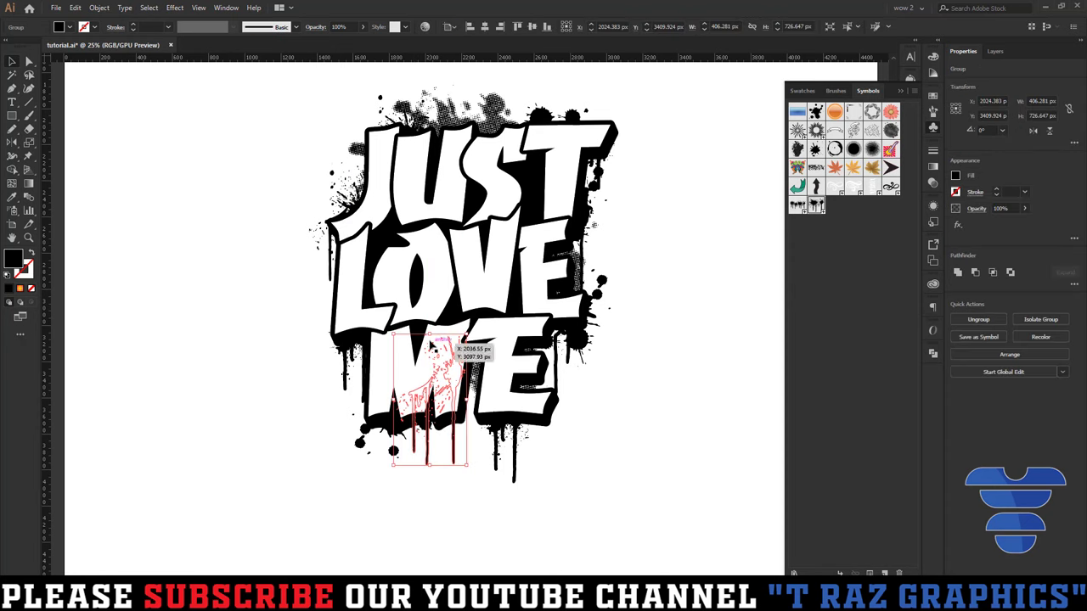
mouse_move(429, 333)
mouse_down()
mouse_move(430, 409)
mouse_move(458, 429)
mouse_up()
click(453, 477)
drag(600, 456, 559, 463)
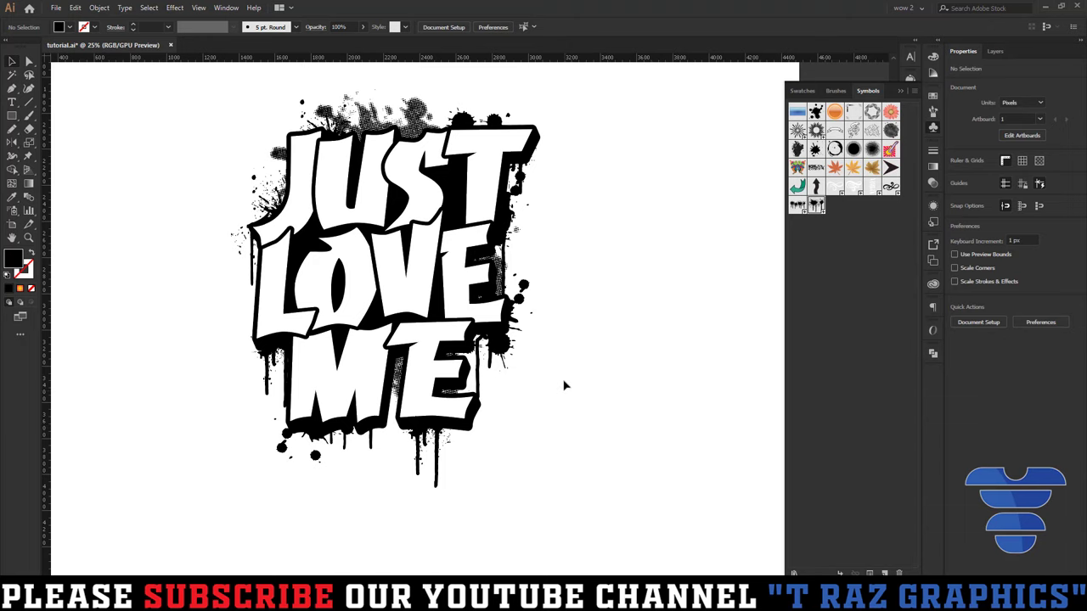
Close the floating symbols library panel beside the lettering.
scroll(514, 272, down, 2)
scroll(561, 363, right, 1)
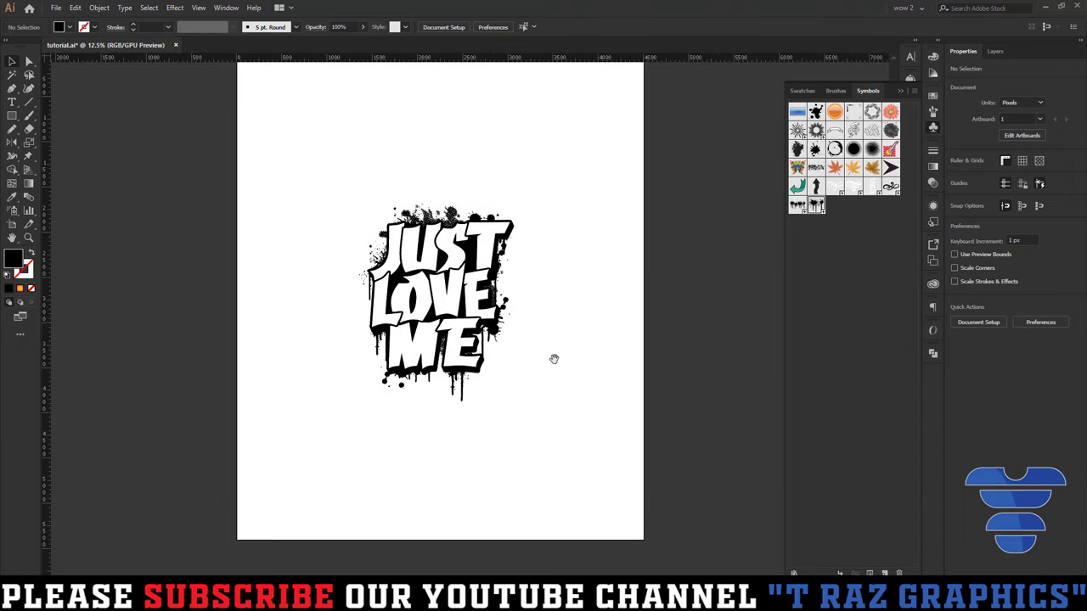
click(481, 244)
scroll(481, 243, up, 1)
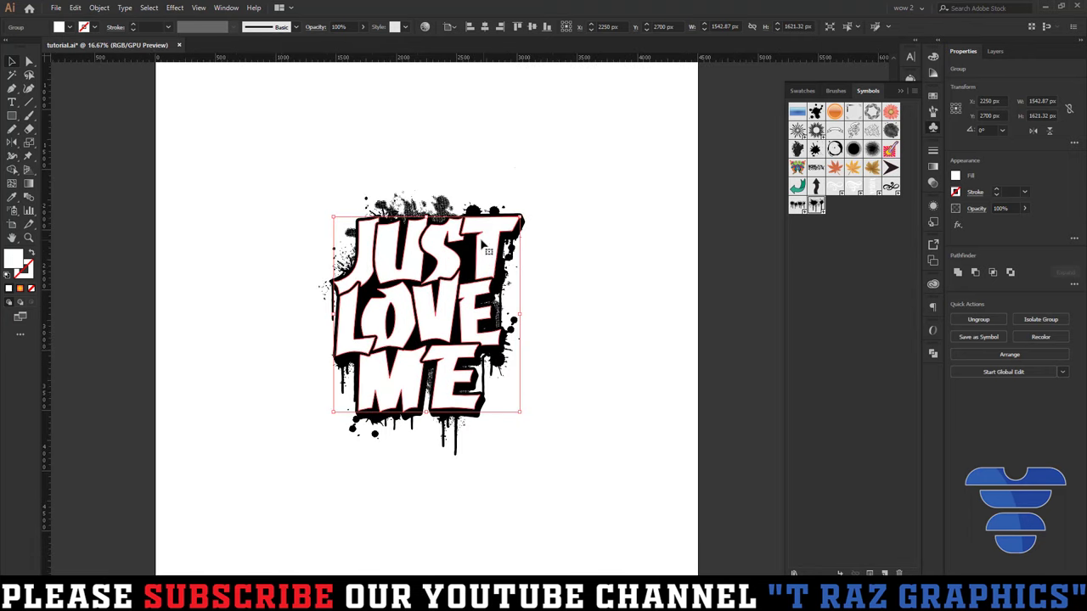
click(543, 337)
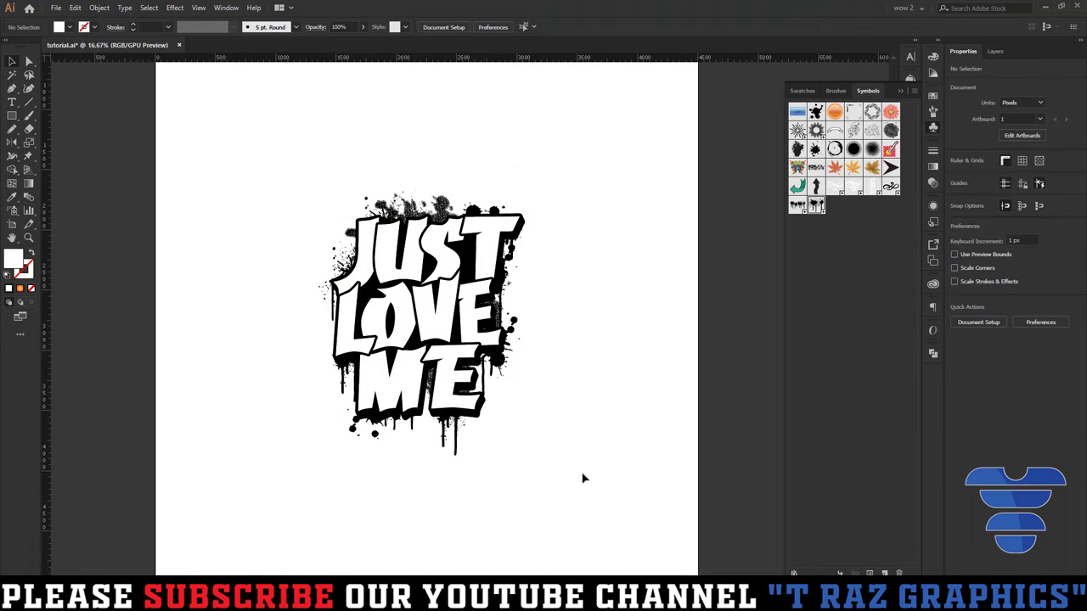
drag(583, 479, 231, 120)
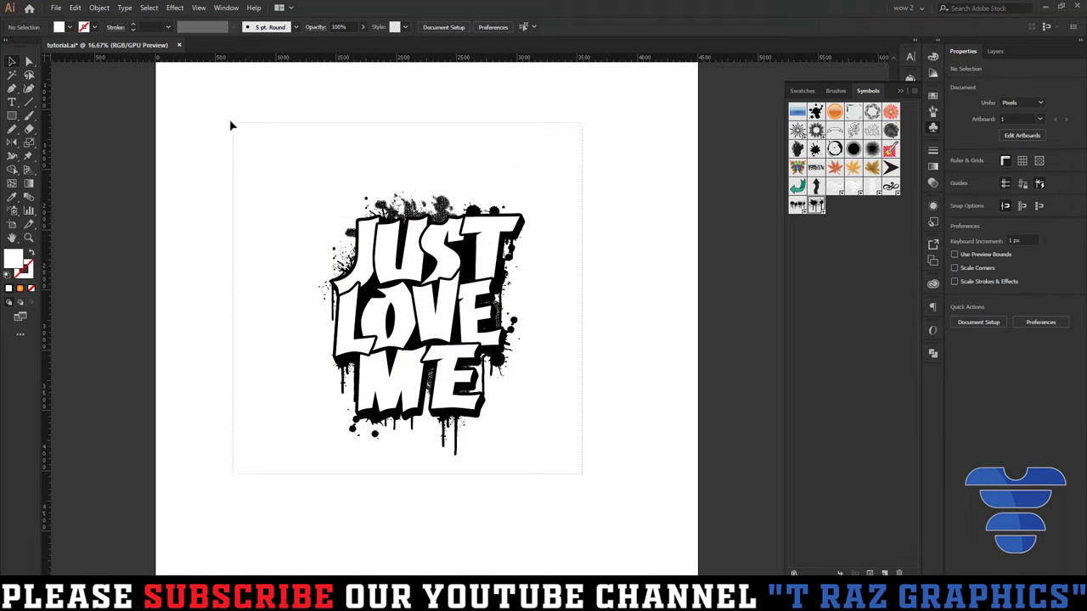
click(900, 91)
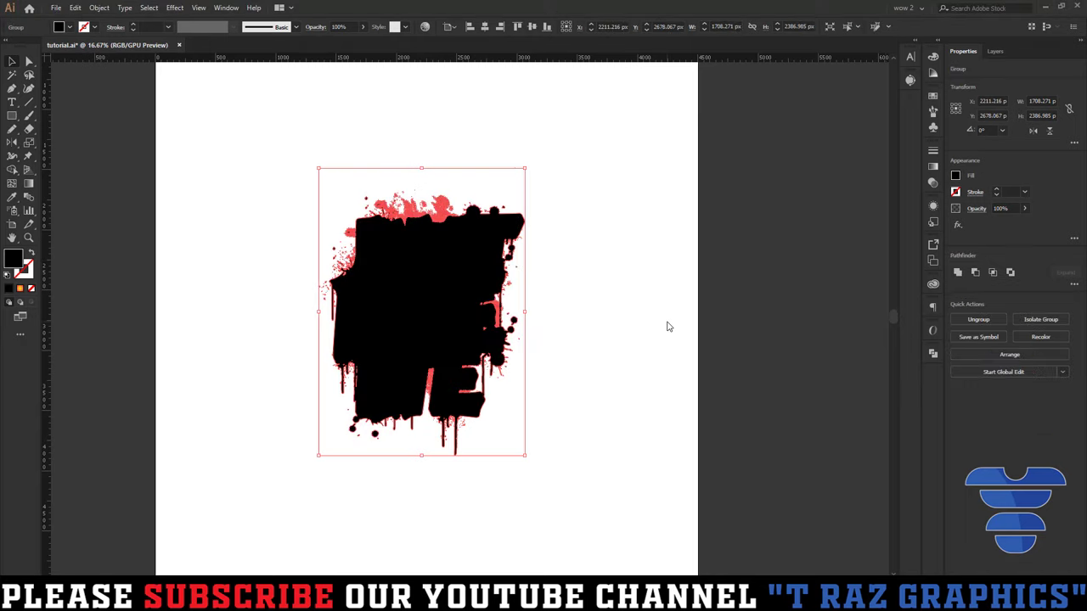
Test-move the white lettering slightly right, then undo the move.
click(608, 335)
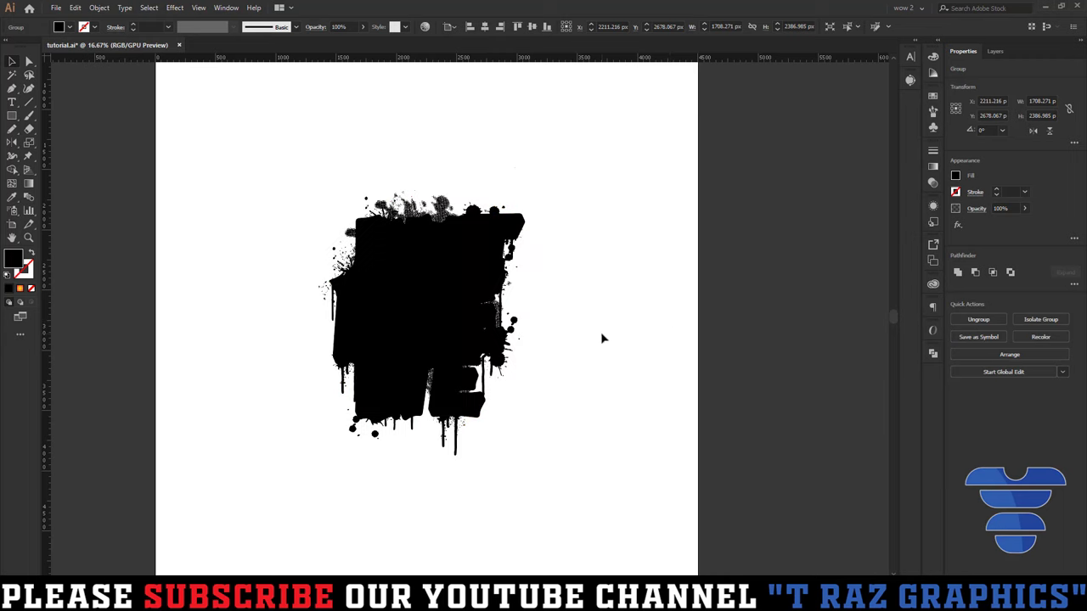
click(458, 288)
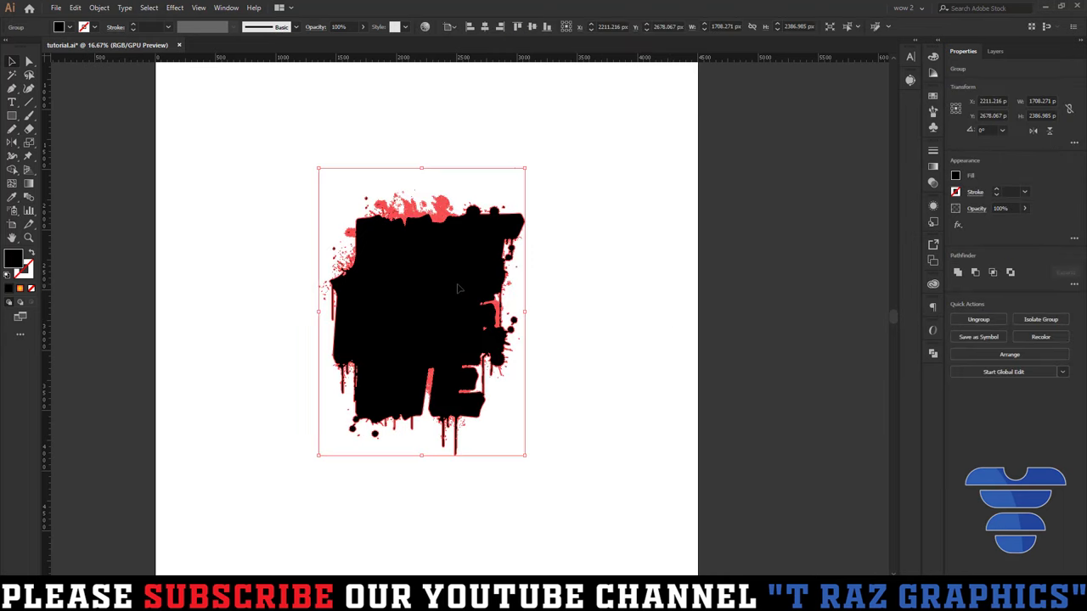
click(613, 316)
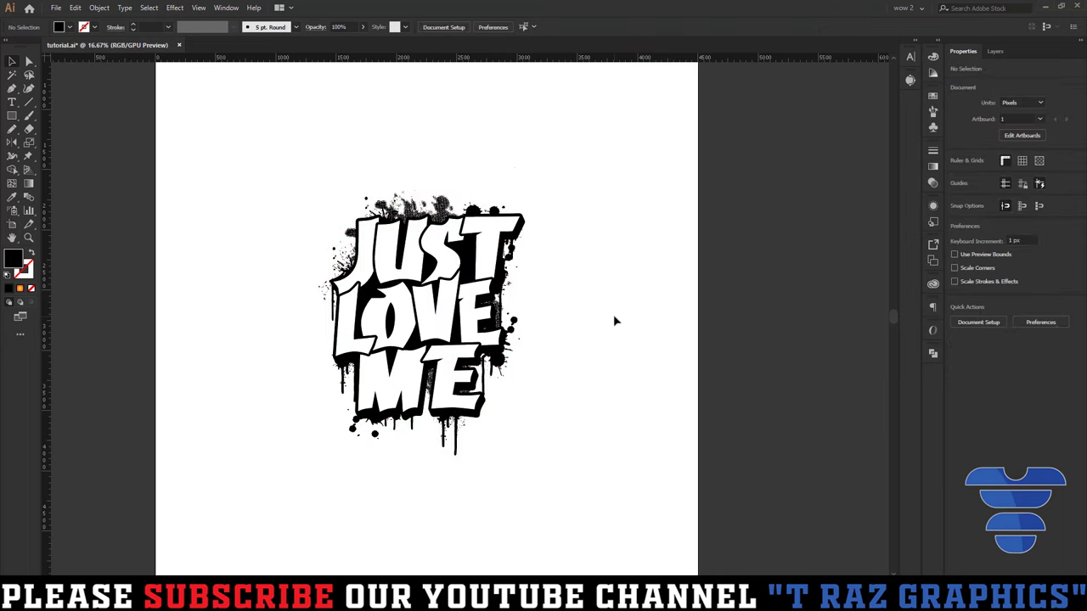
key(ctrl+a)
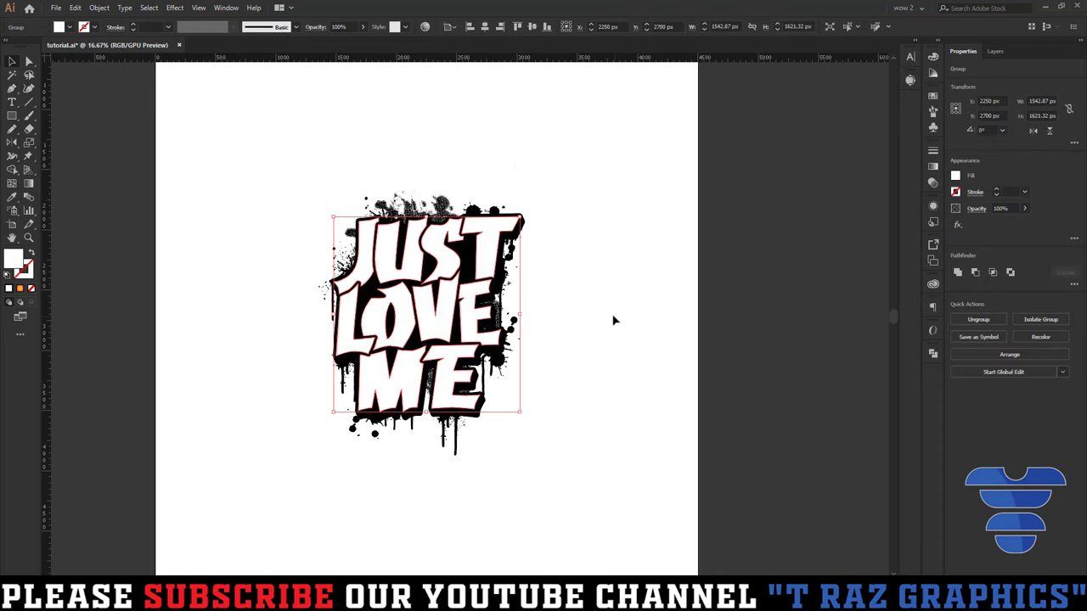
click(614, 320)
drag(536, 244, 611, 246)
key(ctrl+z)
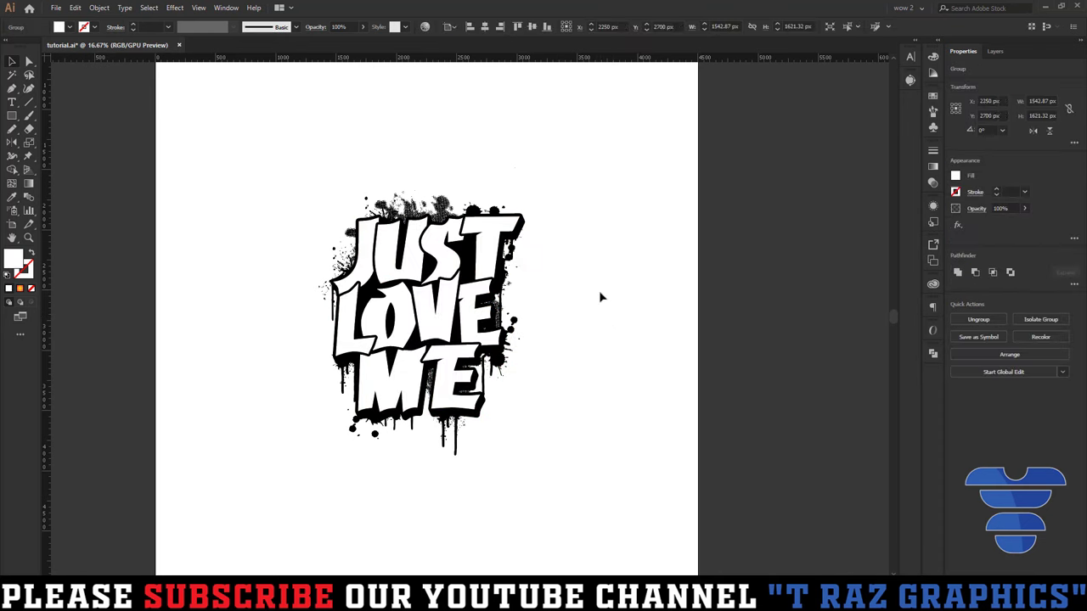
Reverse the accidental lettering shift and clear the selection.
scroll(544, 233, up, 2)
scroll(569, 270, down, 1)
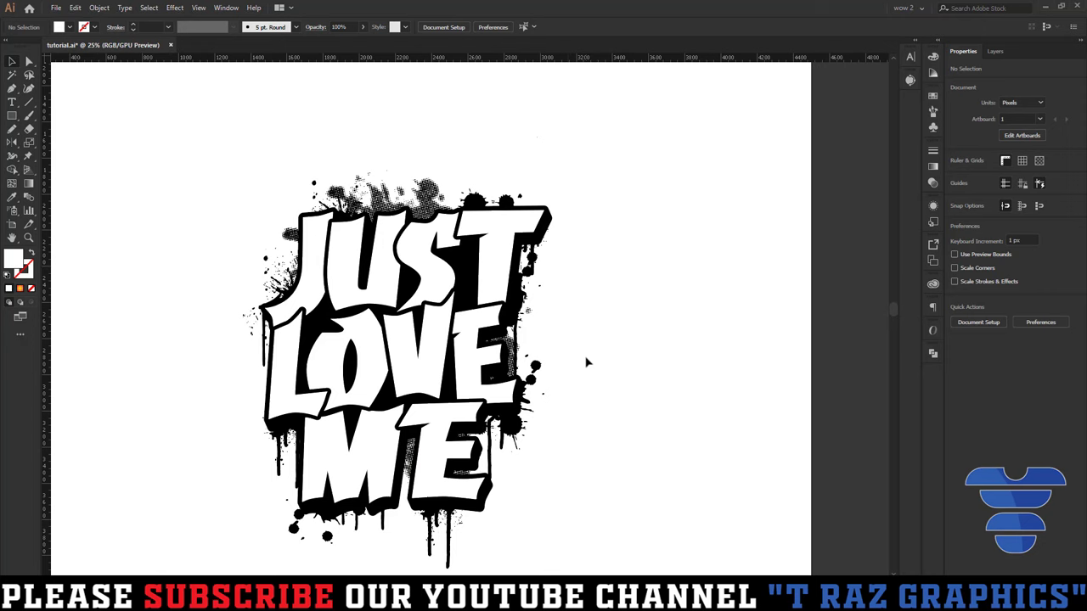
key(ctrl+shift+z)
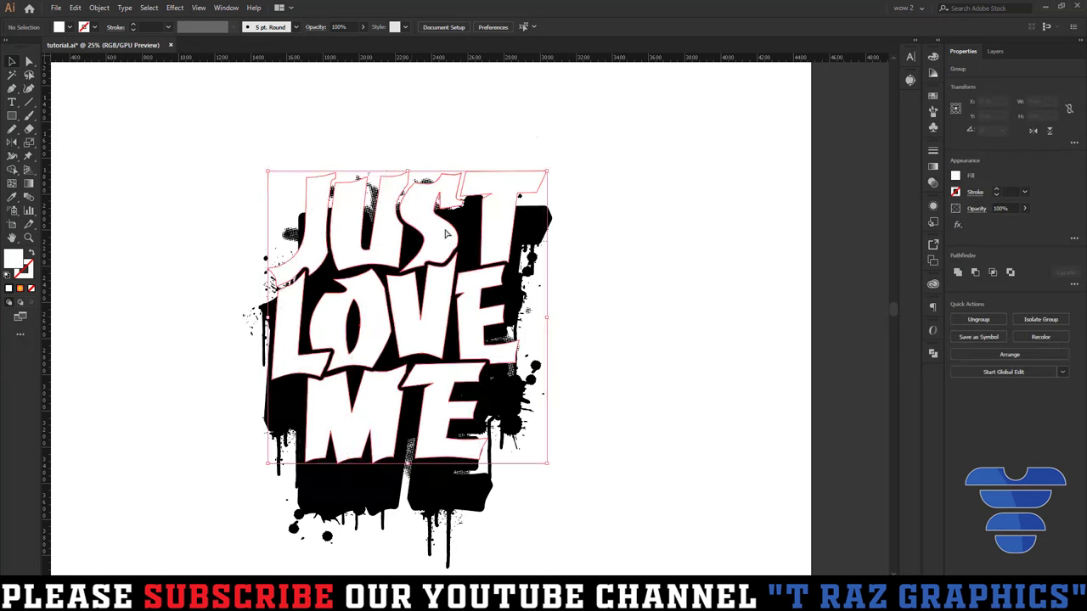
key(ctrl+z)
click(597, 327)
drag(439, 162, 438, 160)
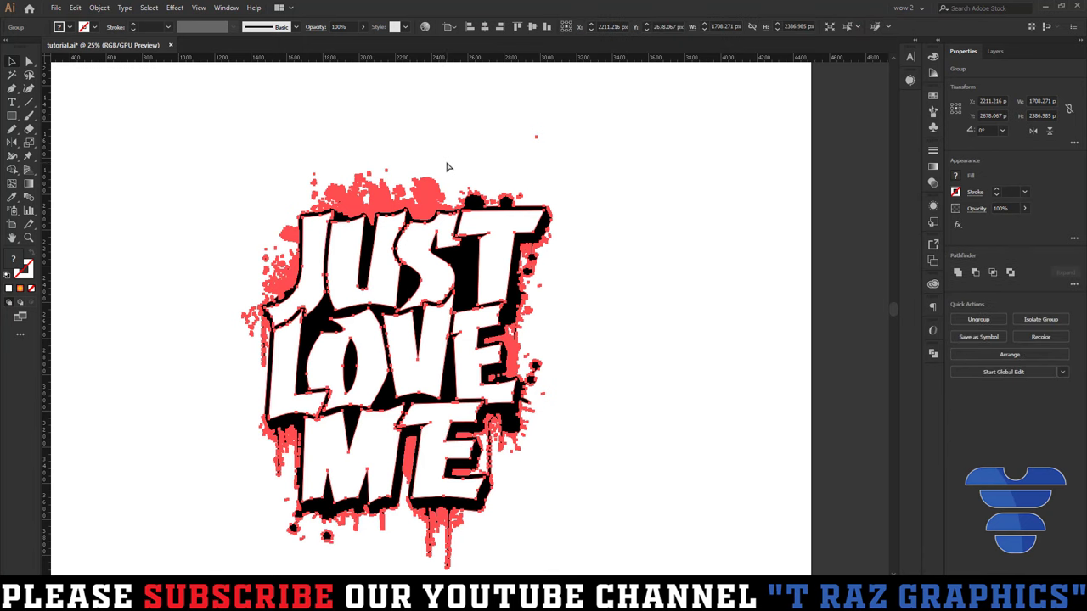
click(450, 168)
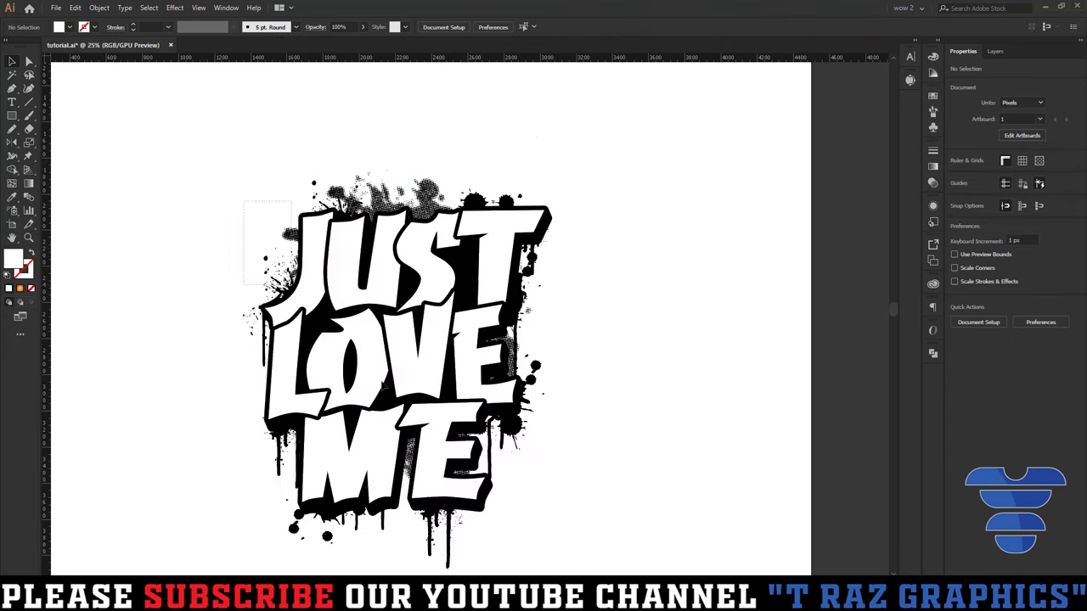
Draw a vertical Pen path down the top-left inside of the J.
drag(593, 411, 635, 343)
scroll(384, 173, up, 3)
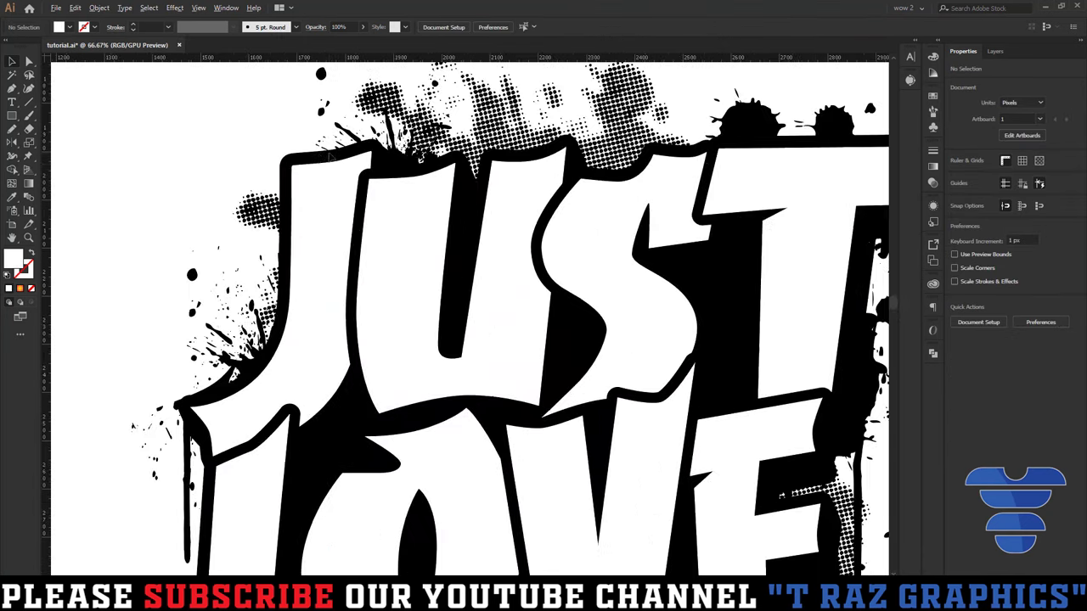
key(p)
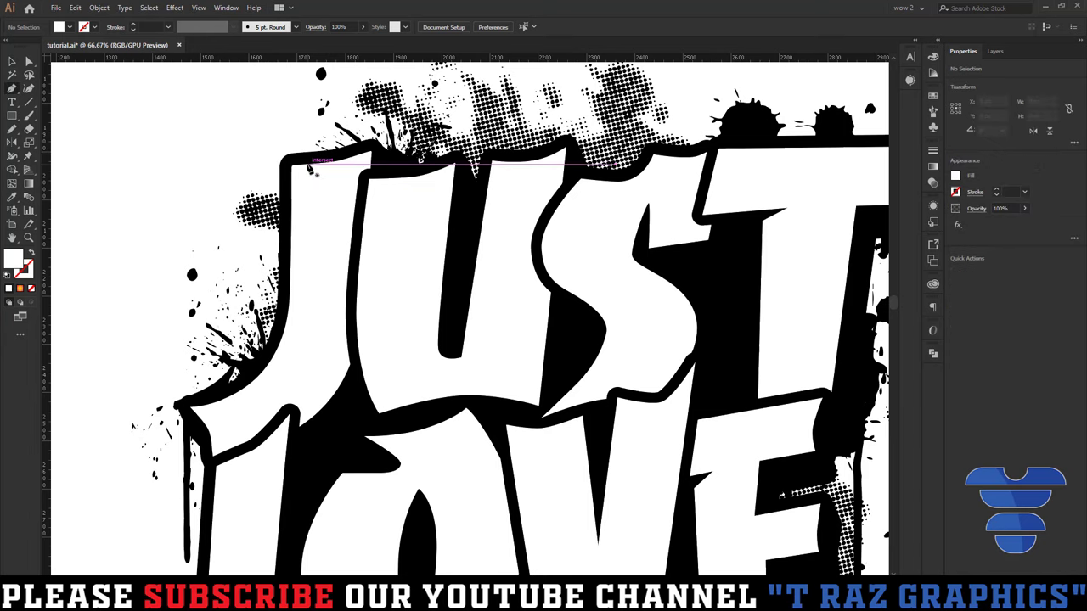
click(305, 163)
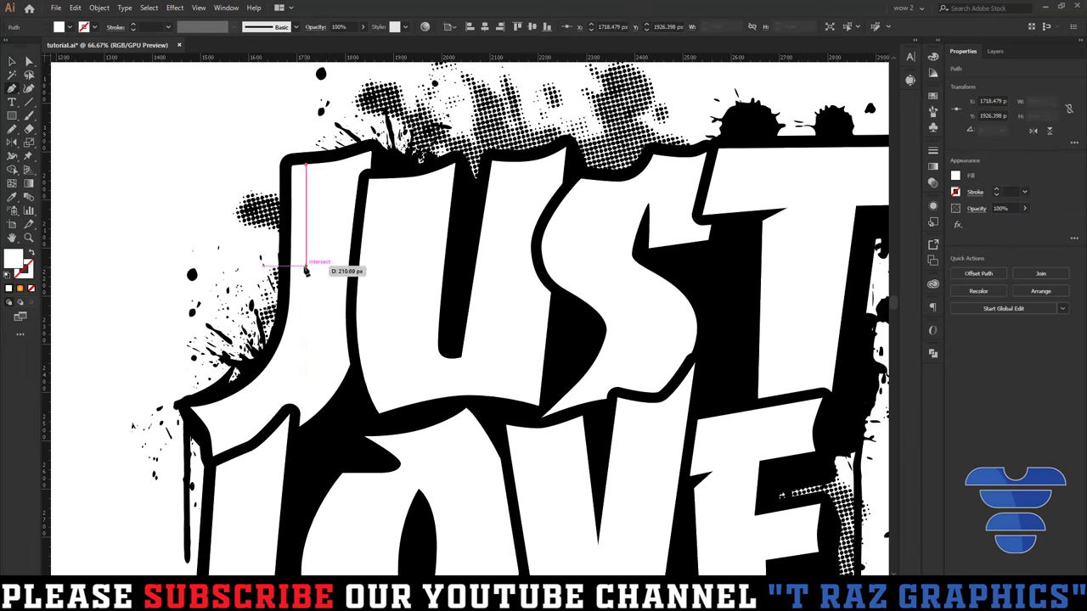
click(305, 271)
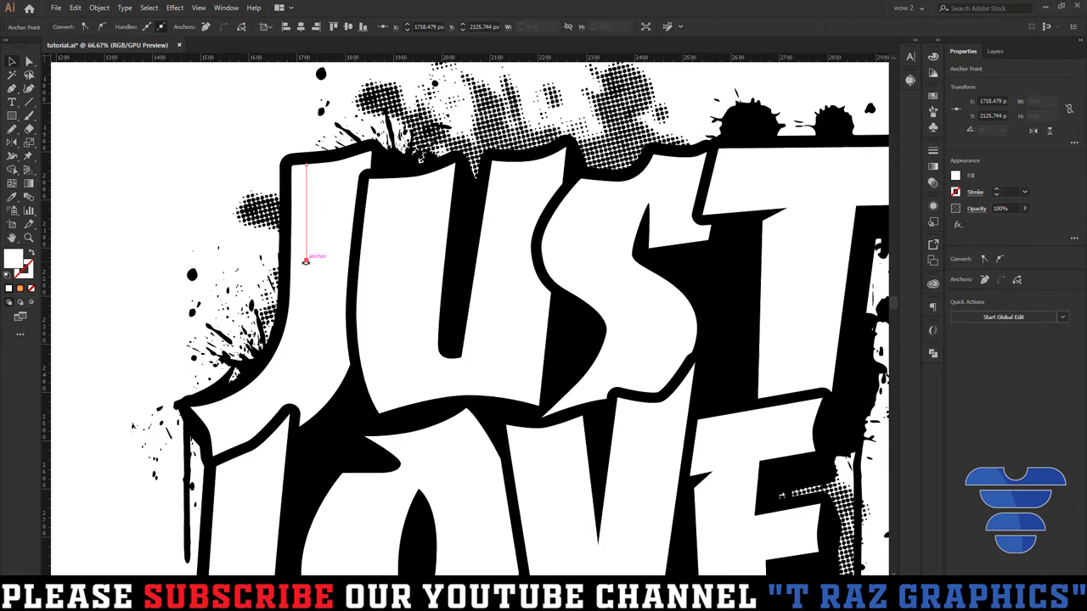
ctrl+click(322, 287)
click(306, 197)
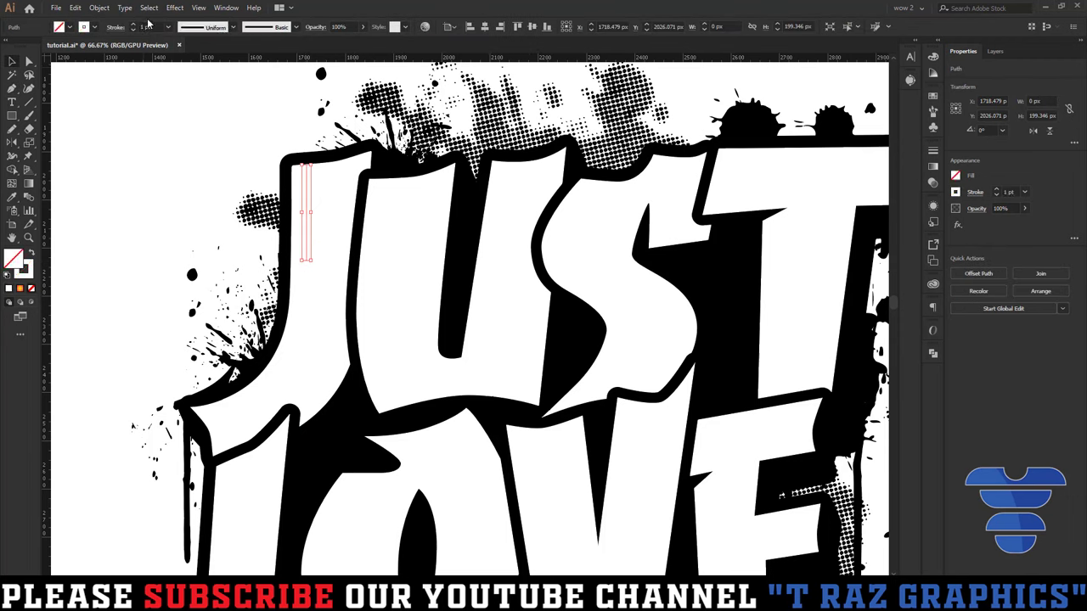
click(95, 27)
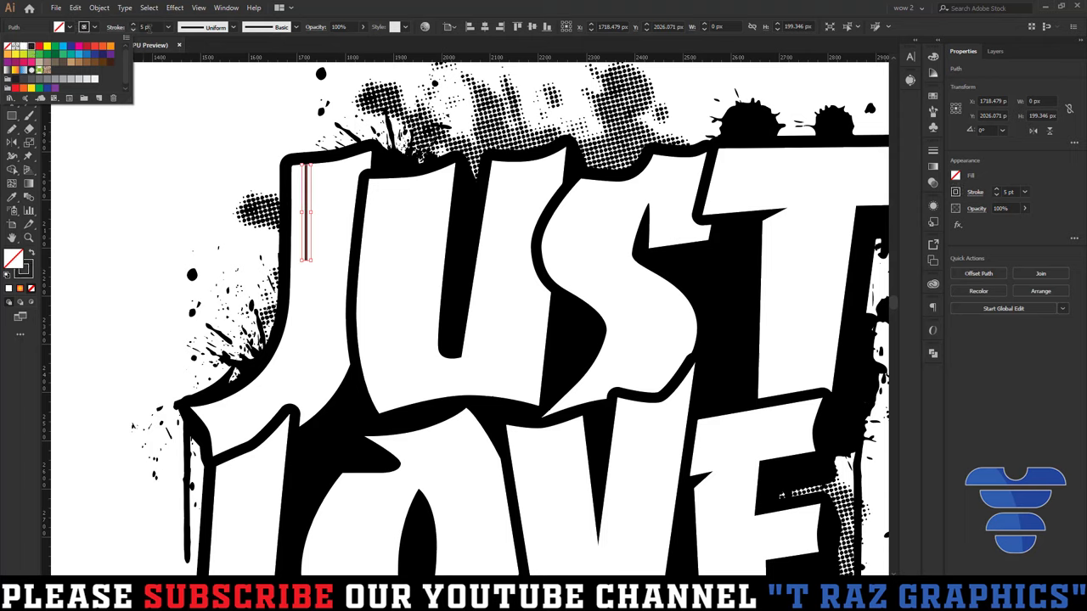
click(149, 28)
text(11)
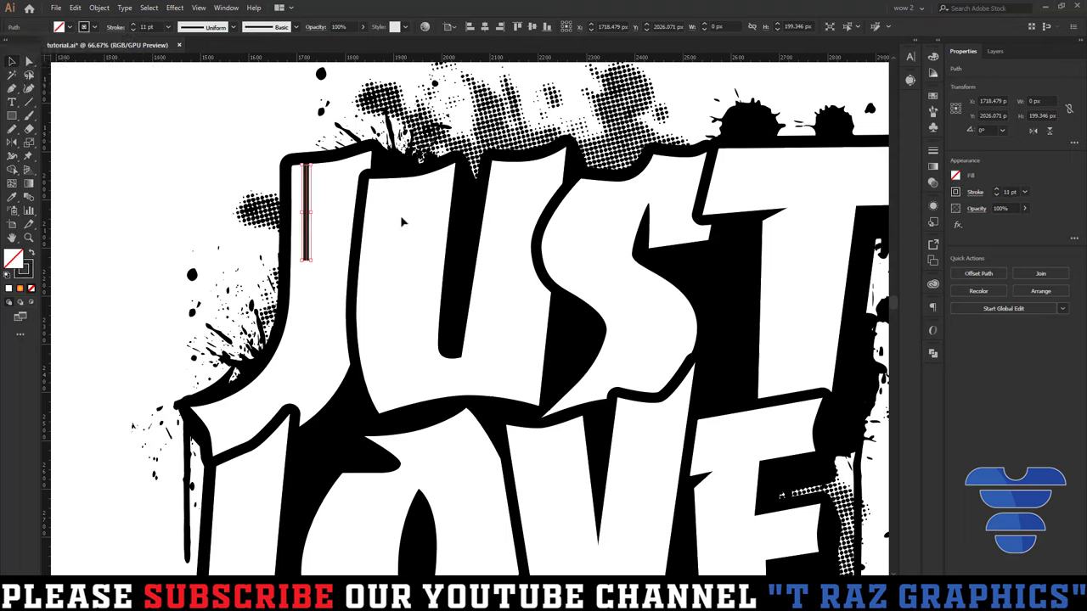
click(404, 230)
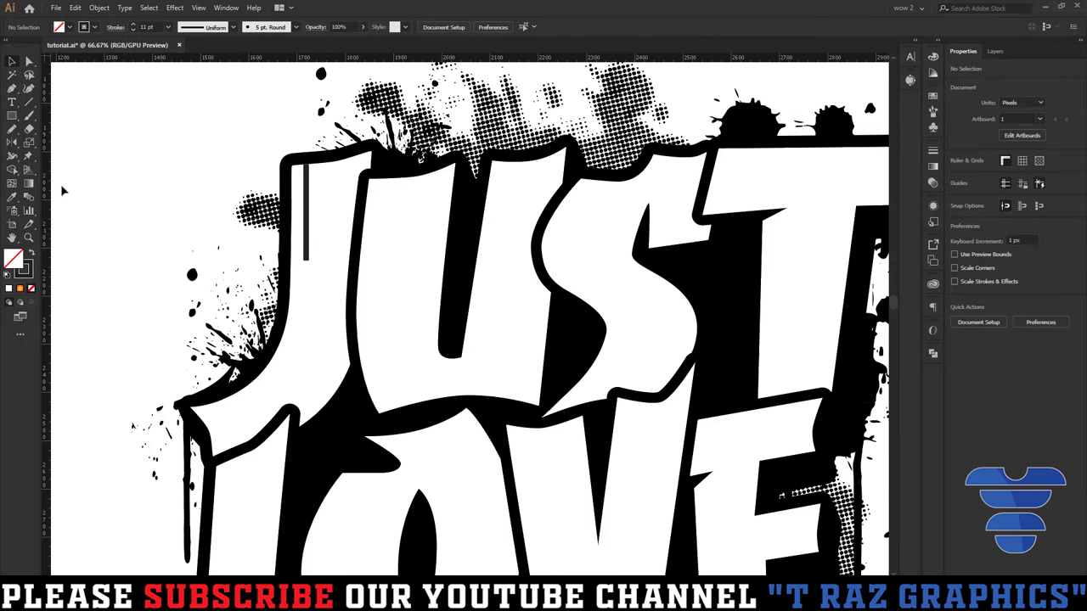
Paint a second vertical drip stroke beside it and nudge both strokes up.
click(30, 117)
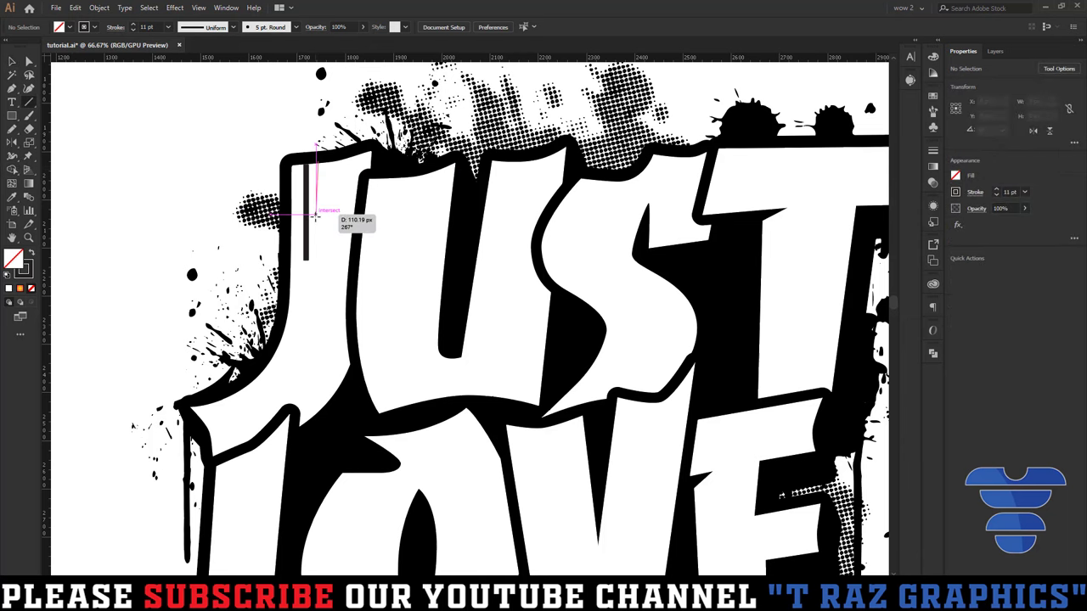
drag(318, 162, 318, 225)
scroll(312, 165, up, 3)
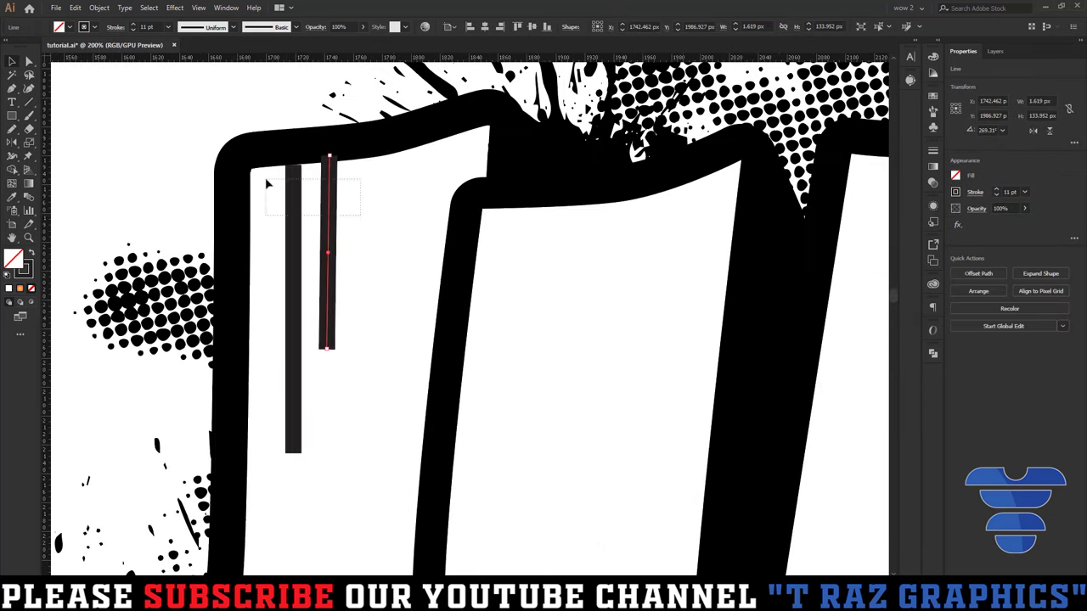
shift+click(295, 199)
key(Up)
key(Up)
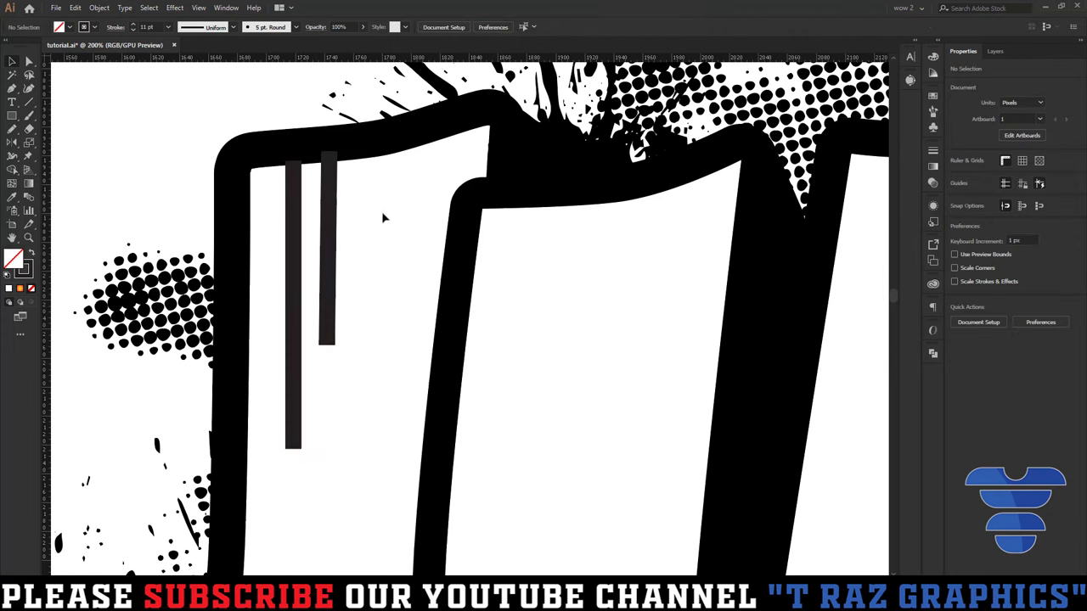
Set both drip strokes to black in the Color Picker.
double_click(27, 273)
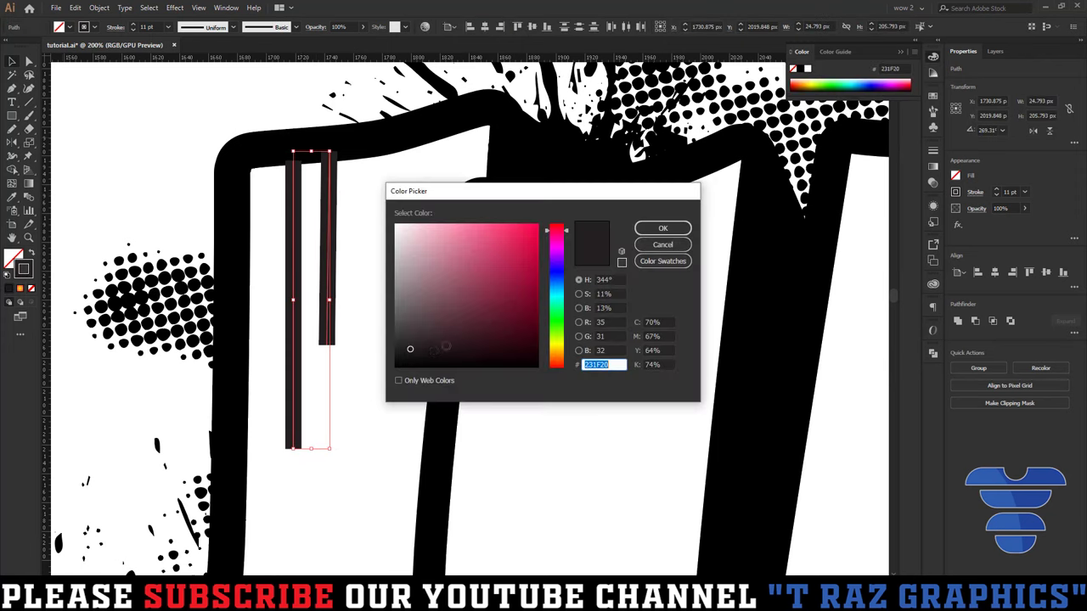
click(663, 228)
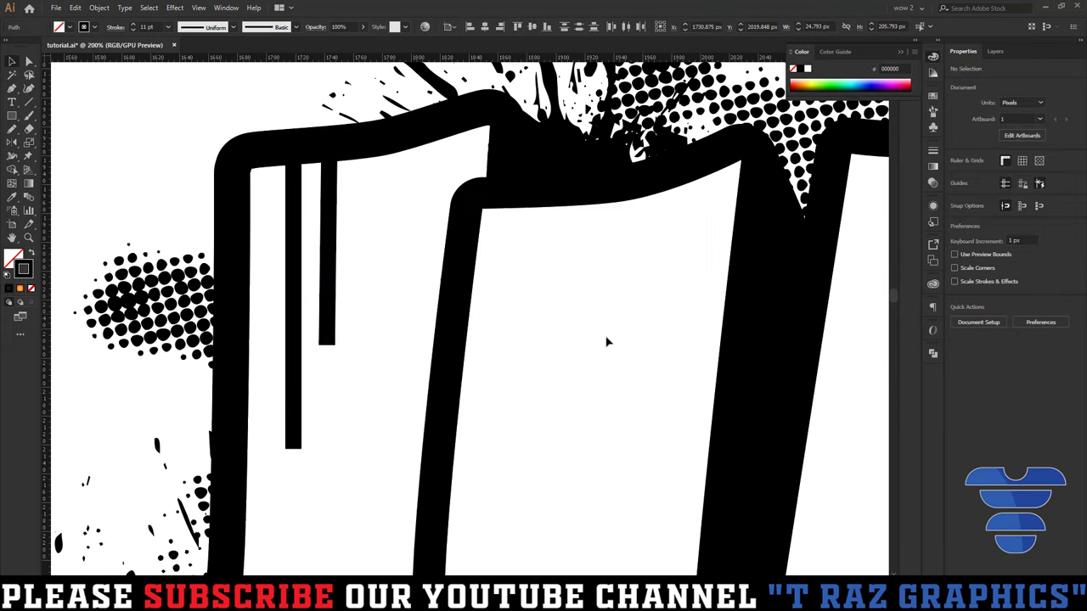
key(ctrl+shift+a)
scroll(575, 329, down, 3)
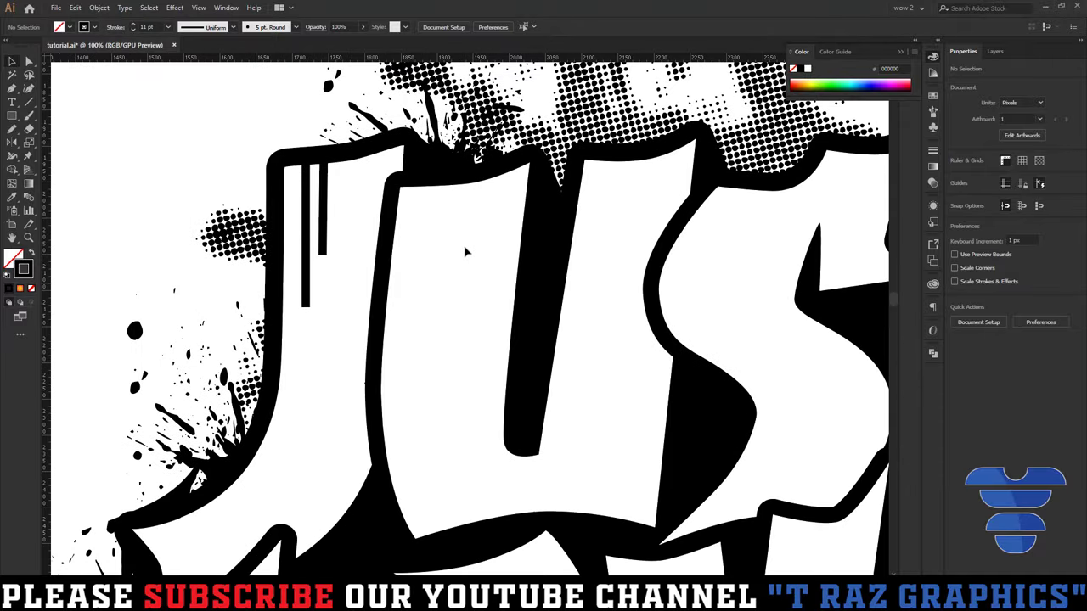
Draw straight drip and accent lines down the U, beside the S and across the T.
key(backslash)
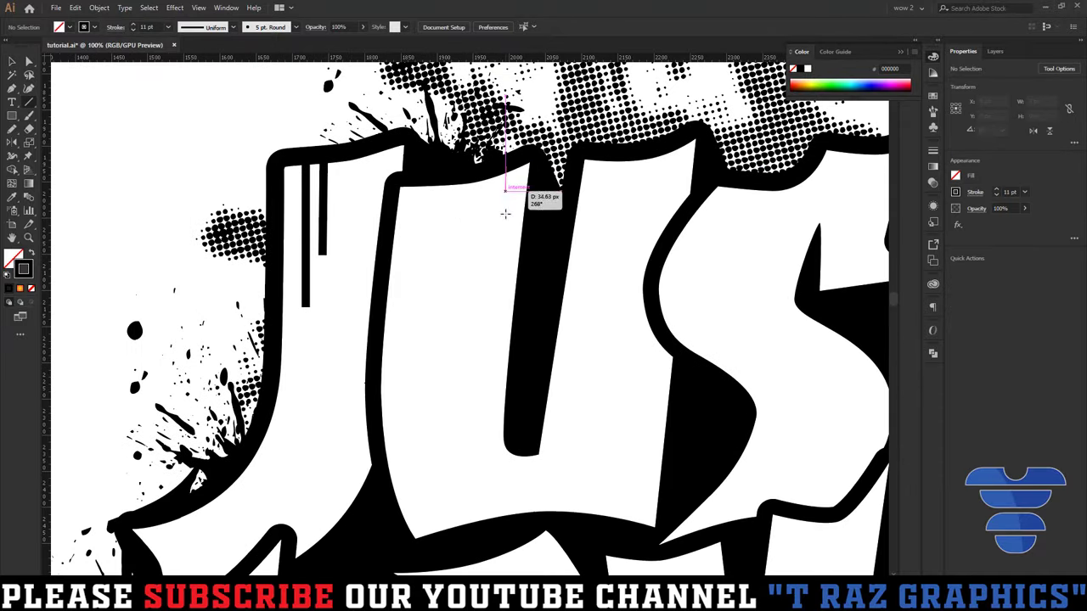
drag(505, 168, 495, 289)
drag(481, 174, 473, 366)
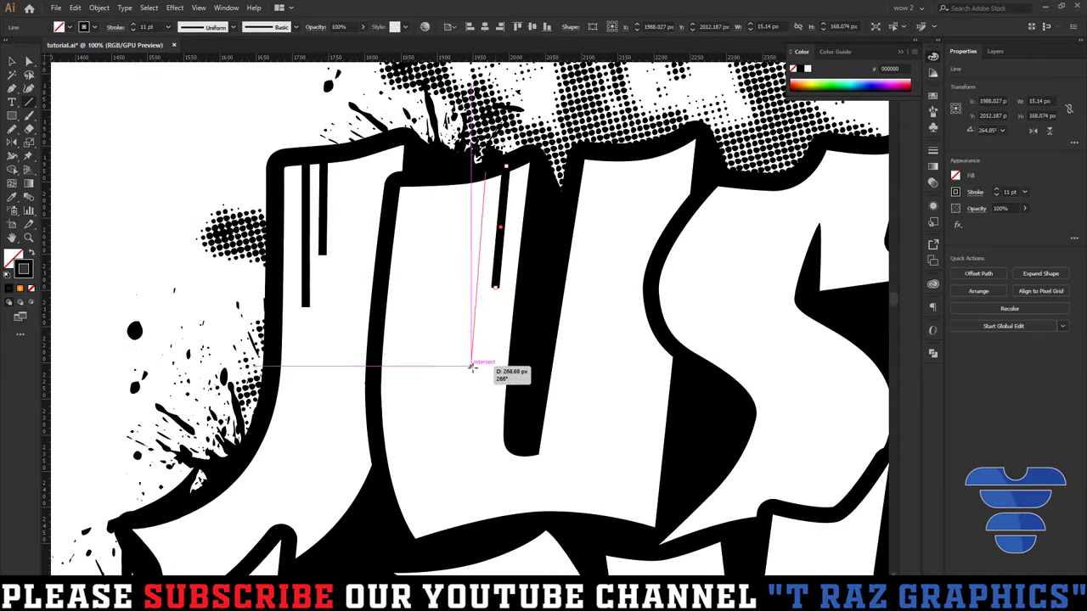
mouse_move(601, 159)
mouse_down()
mouse_move(586, 274)
mouse_move(592, 340)
mouse_up()
scroll(592, 340, right, 5)
drag(558, 162, 558, 267)
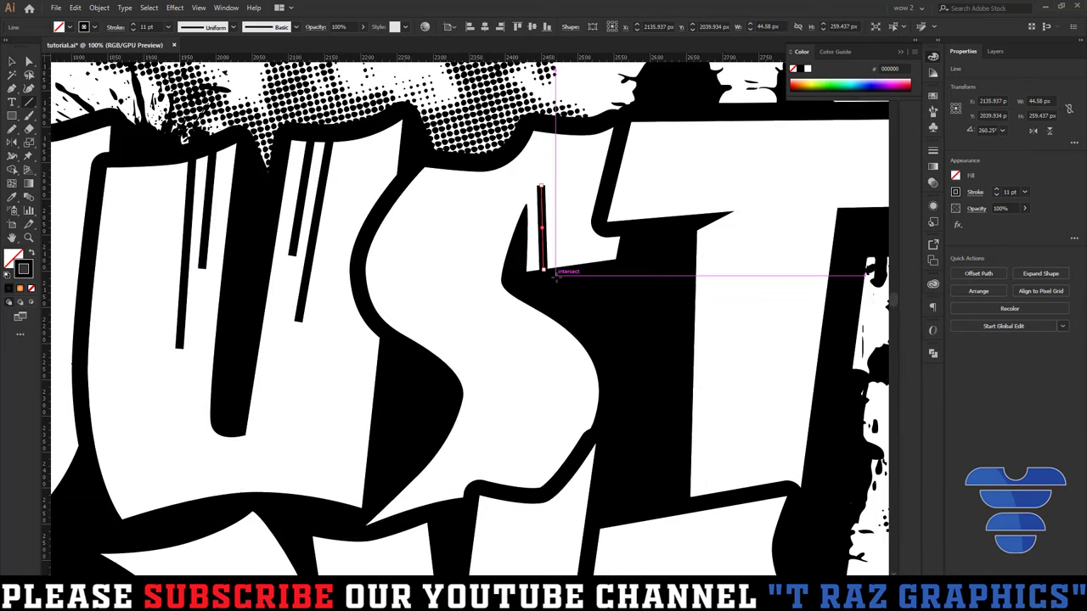
scroll(558, 267, right, 5)
mouse_move(382, 183)
mouse_down()
mouse_move(597, 178)
mouse_move(543, 393)
mouse_move(570, 262)
mouse_up()
Add more short straight accent lines across the JUST letters.
scroll(597, 179, down, 3)
scroll(572, 269, down, 3)
drag(631, 294, 551, 312)
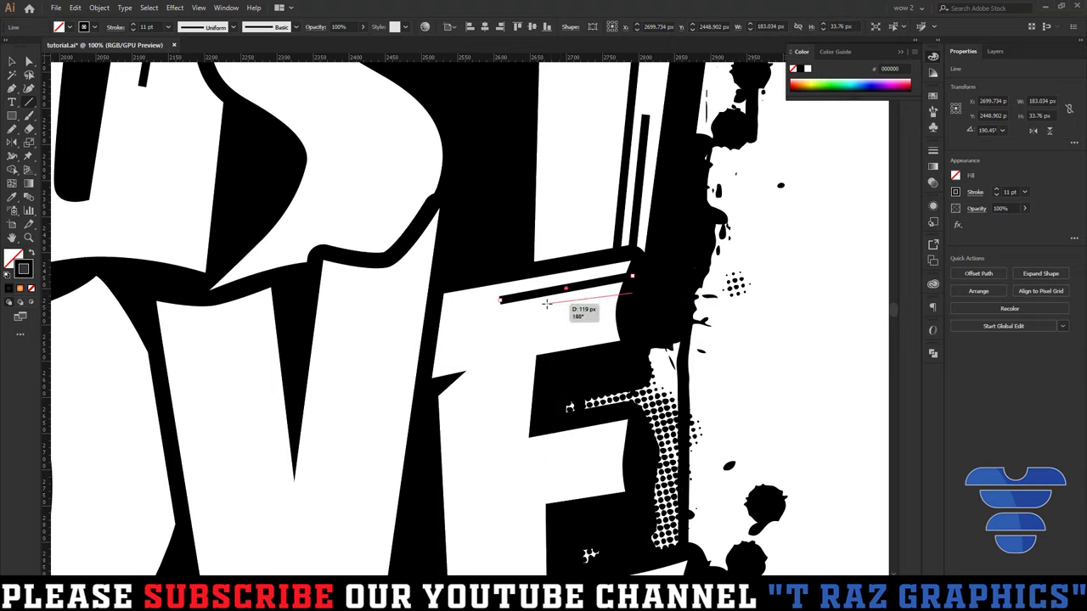
scroll(552, 310, down, 3)
drag(469, 478, 456, 277)
drag(481, 474, 481, 370)
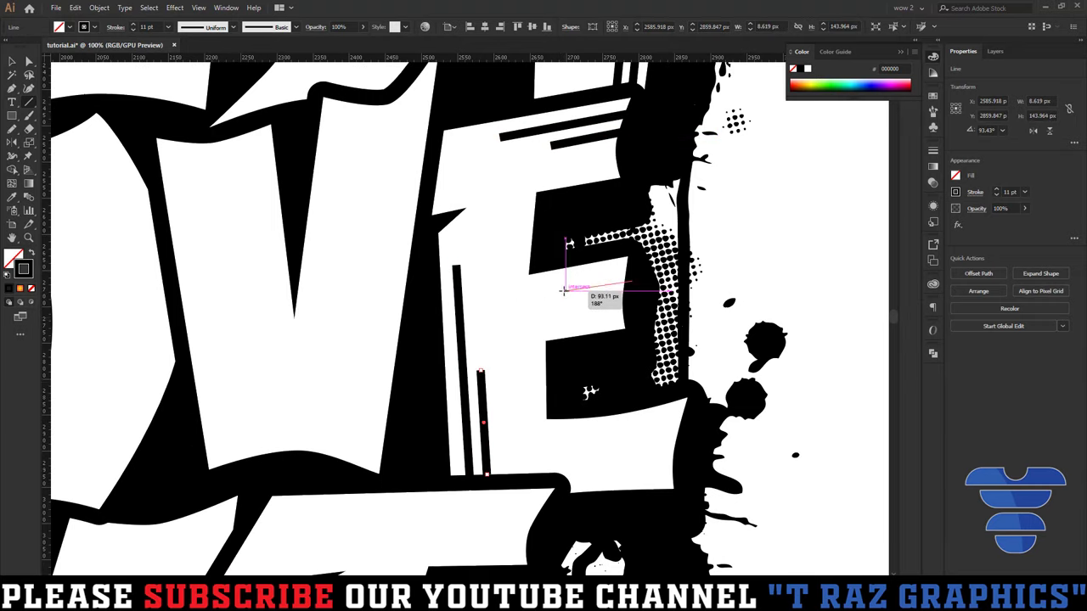
drag(624, 288, 565, 288)
scroll(565, 288, down, 3)
drag(671, 390, 603, 392)
drag(688, 365, 628, 368)
Draw long straight accent lines down and inside the V.
drag(432, 178, 441, 268)
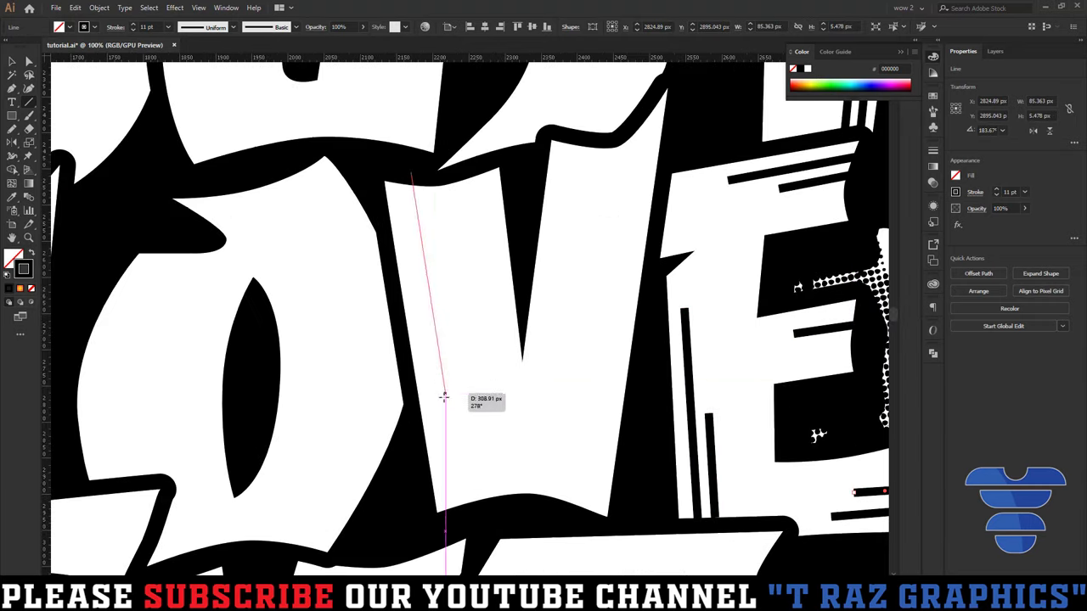
drag(570, 509, 626, 185)
scroll(618, 450, down, 3)
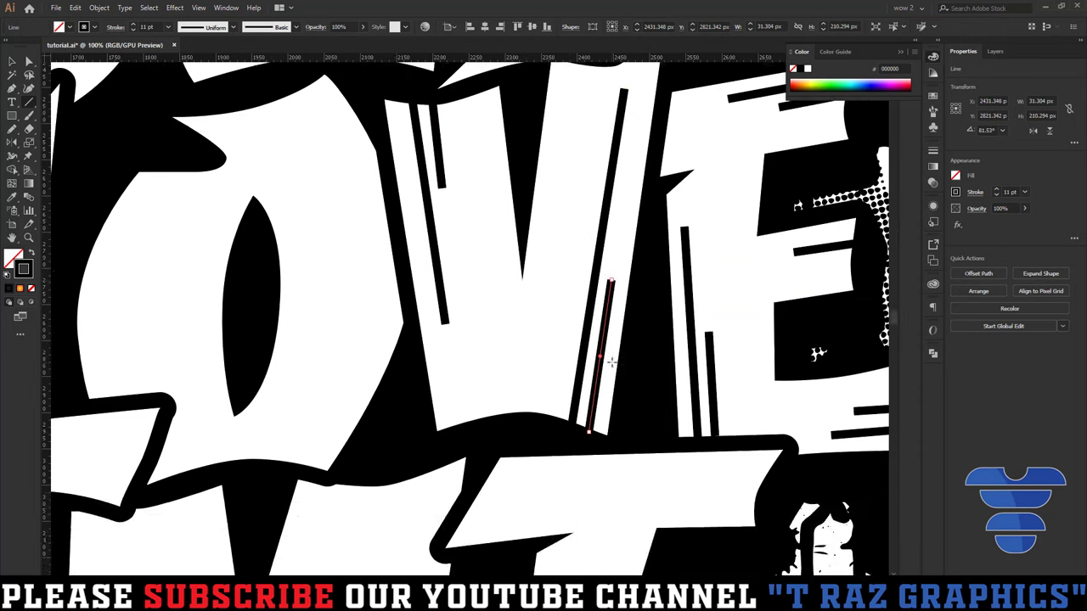
scroll(619, 450, down, 3)
drag(605, 302, 613, 392)
scroll(613, 392, down, 3)
scroll(606, 400, left, 5)
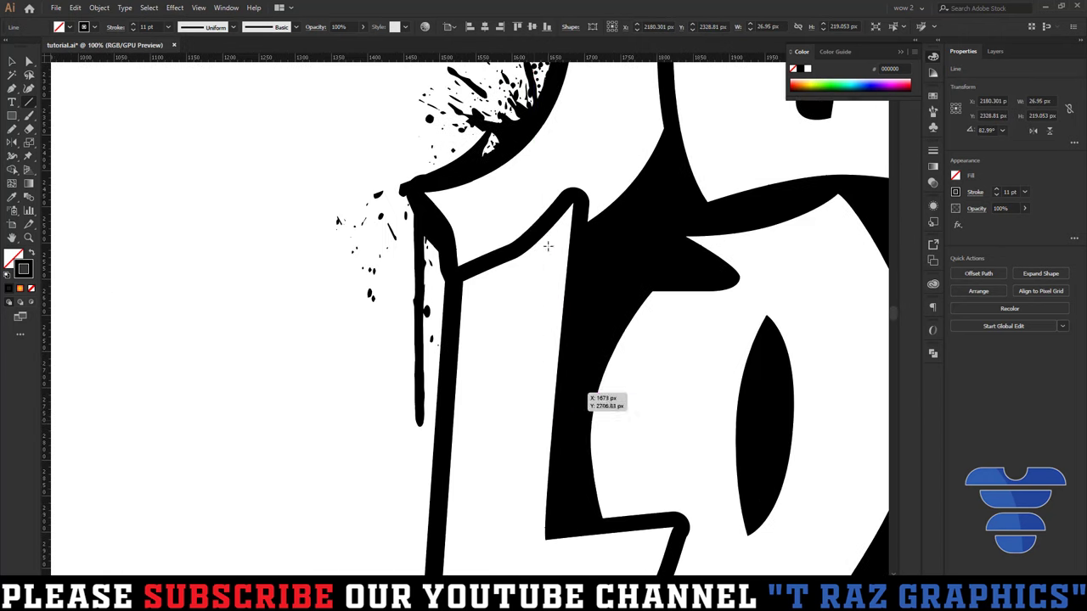
Draw two vertical accent lines on the L.
drag(530, 416, 533, 242)
scroll(533, 243, down, 3)
drag(465, 449, 456, 231)
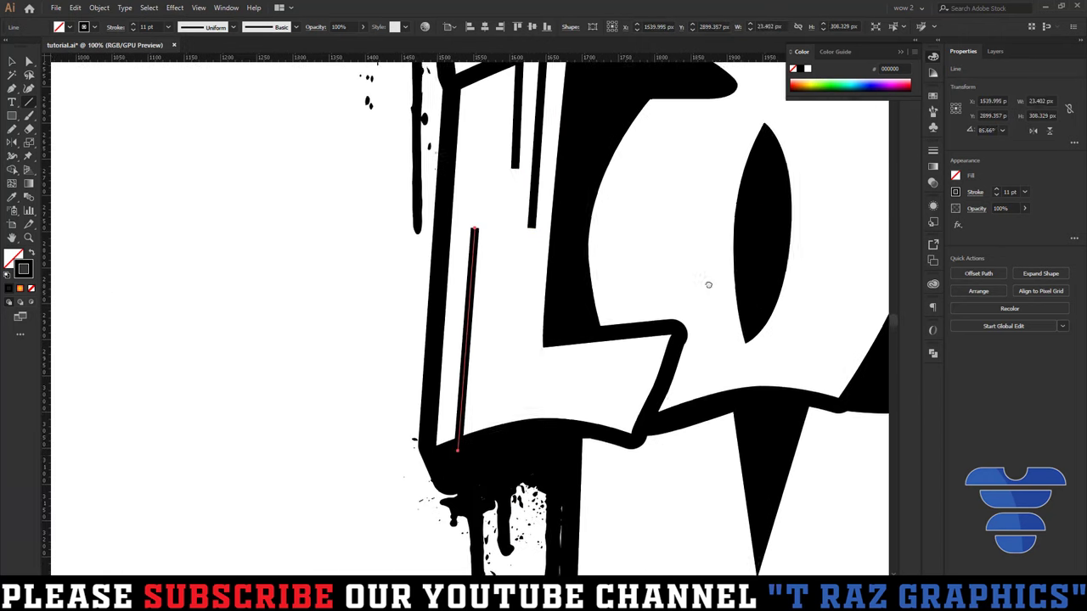
scroll(456, 230, down, 3)
scroll(456, 230, right, 3)
Draw diagonal and vertical accent lines on the M, including one at its base.
drag(514, 169, 535, 283)
drag(420, 519, 420, 265)
drag(426, 458, 426, 519)
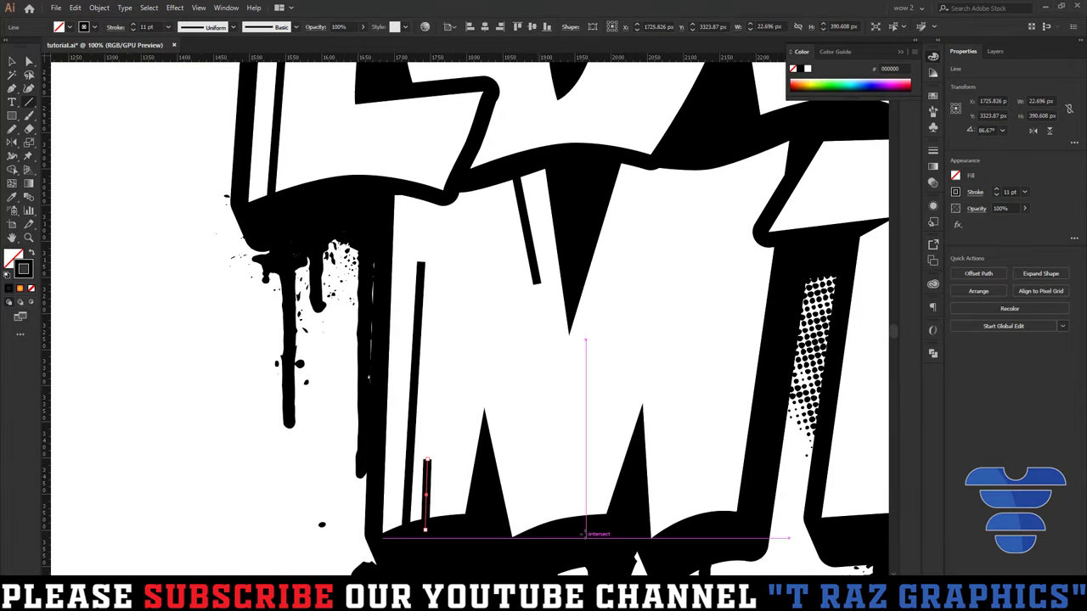
drag(570, 523, 625, 357)
drag(718, 518, 758, 265)
scroll(759, 265, up, 3)
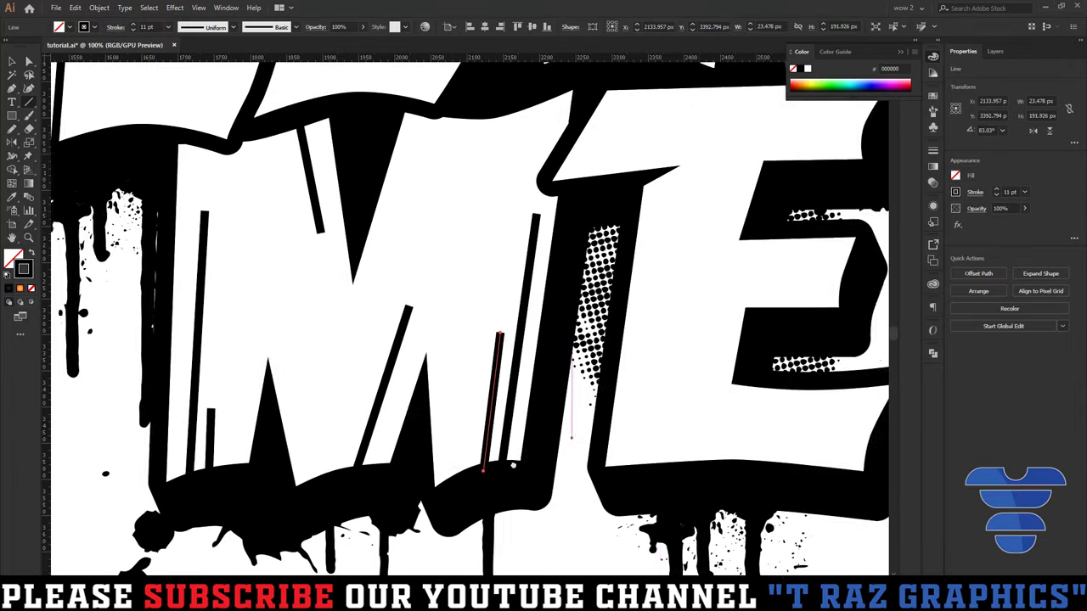
scroll(510, 314, right, 5)
Draw two accent lines along the E's top, plus more short lines on the E.
drag(565, 171, 363, 179)
drag(353, 198, 465, 187)
scroll(465, 187, down, 3)
mouse_move(416, 467)
mouse_down()
mouse_move(422, 280)
mouse_move(435, 382)
mouse_up()
drag(633, 256, 516, 257)
drag(552, 518, 551, 444)
scroll(551, 444, down, 3)
scroll(551, 444, down, 2)
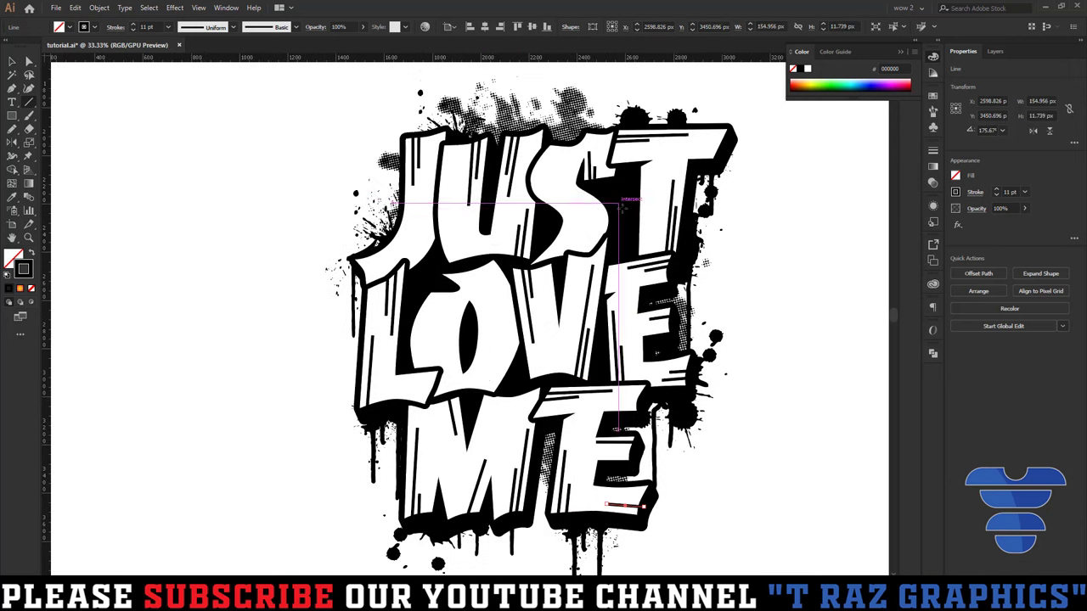
scroll(425, 170, up, 5)
Add a straight accent line near the S of JUST and a curved line following the S.
mouse_move(417, 145)
mouse_down()
mouse_move(389, 228)
mouse_move(463, 271)
mouse_up()
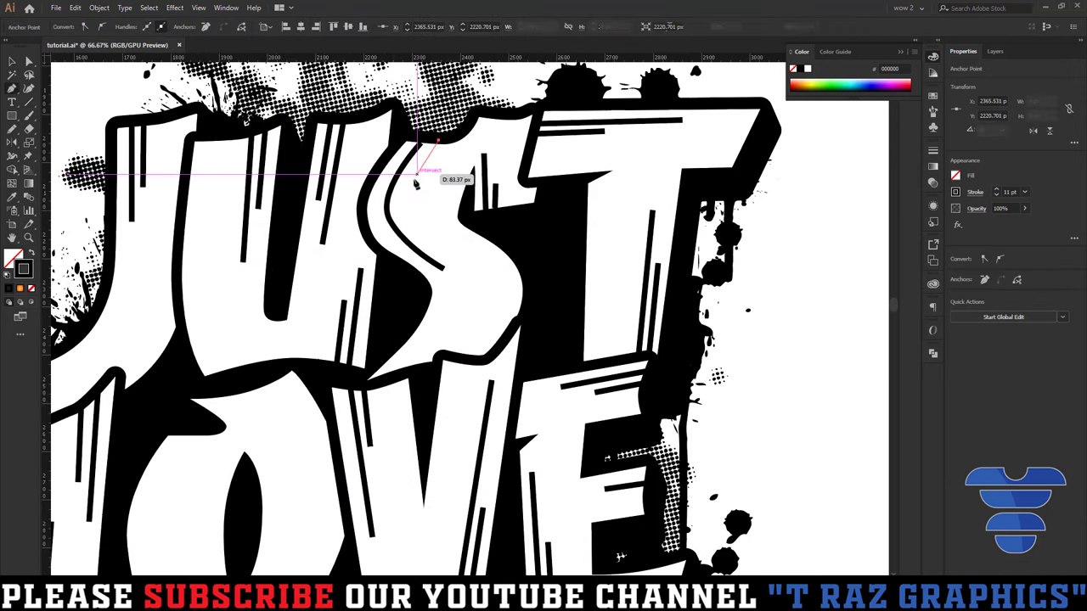
scroll(391, 225, up, 5)
scroll(390, 225, down, 5)
scroll(340, 254, up, 4)
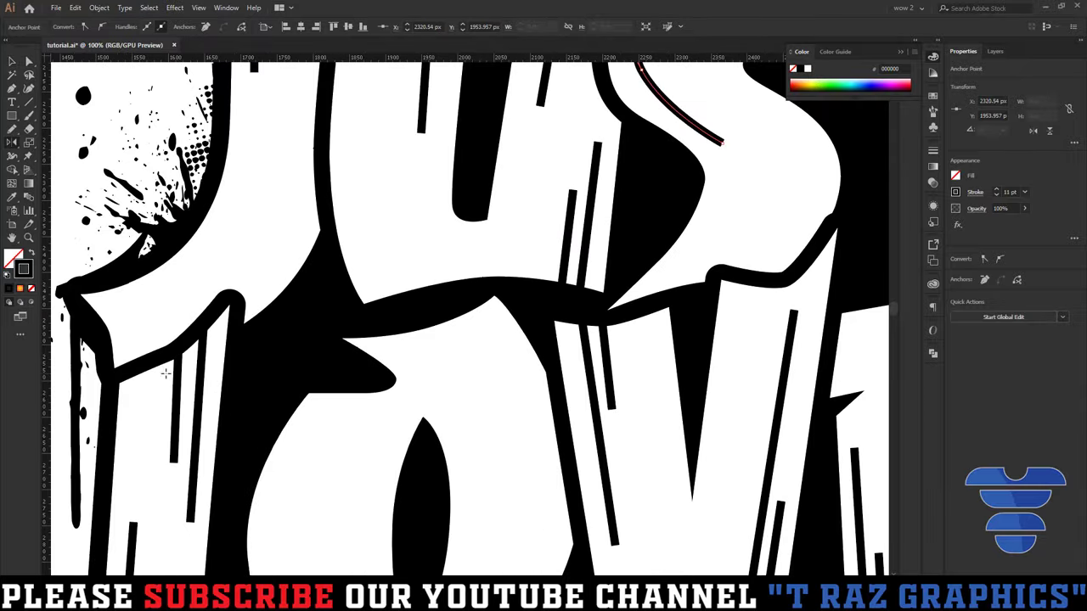
click(85, 313)
drag(238, 208, 255, 123)
scroll(326, 313, down, 2)
Draw curved accent lines inside the O of LOVE, including its lower part.
click(338, 198)
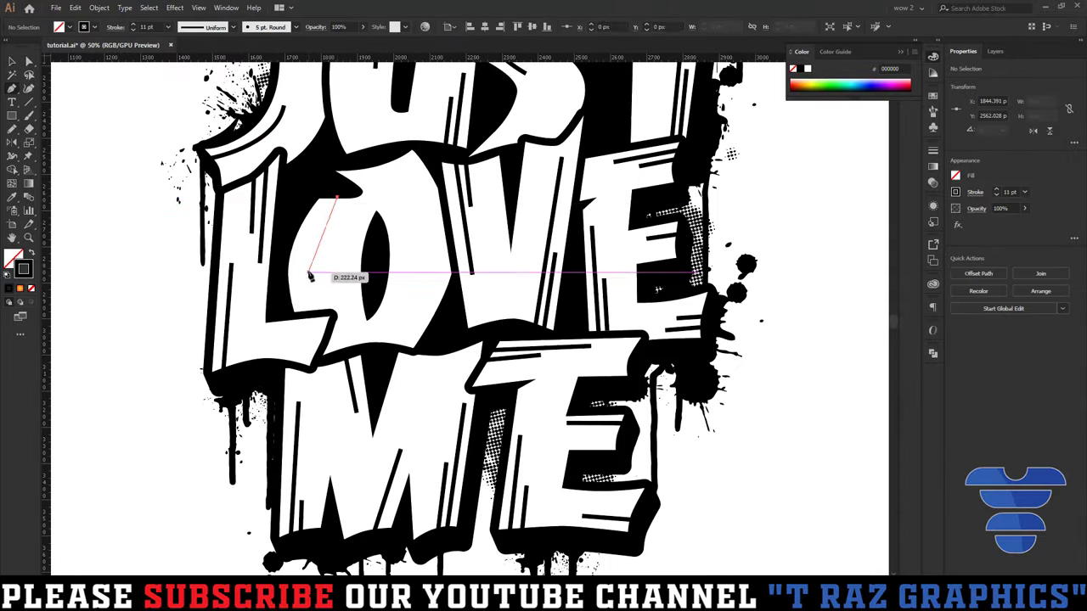
mouse_move(304, 272)
mouse_down()
mouse_move(306, 310)
mouse_move(350, 255)
mouse_up()
scroll(346, 261, up, 2)
click(348, 194)
click(366, 131)
drag(460, 284, 459, 371)
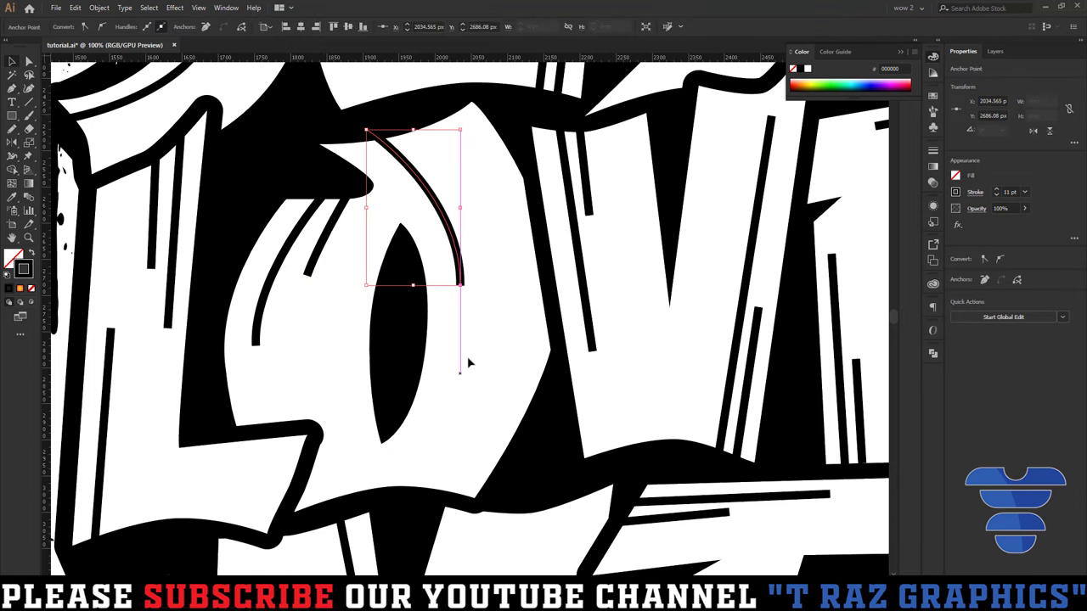
drag(432, 430, 446, 471)
key(ctrl+shift+a)
scroll(467, 357, down, 3)
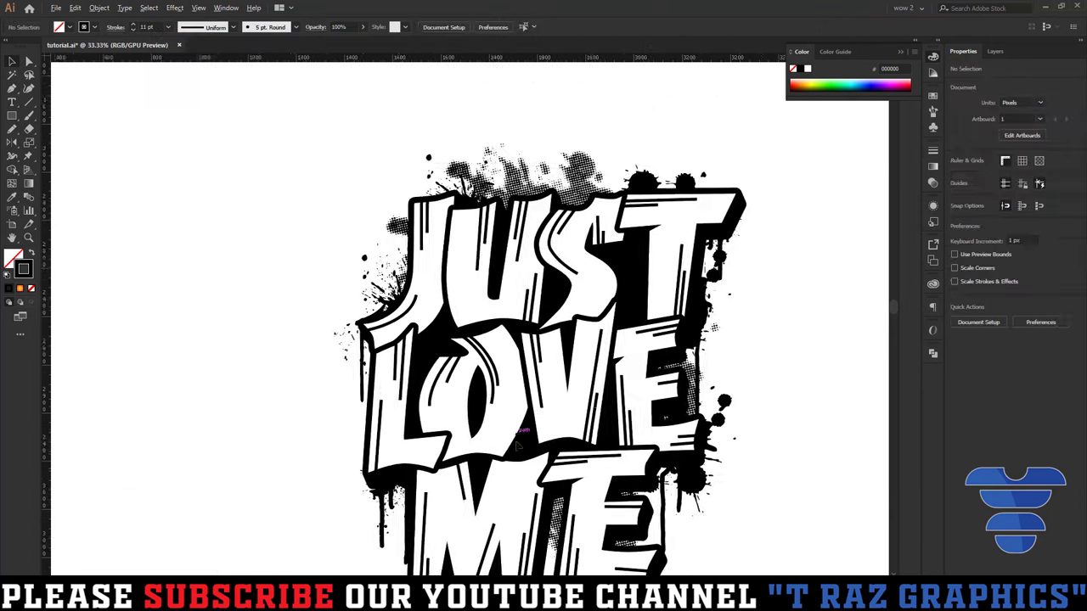
scroll(467, 357, up, 2)
Zoom out to the whole design and marquee-select all the accent lines.
key(v)
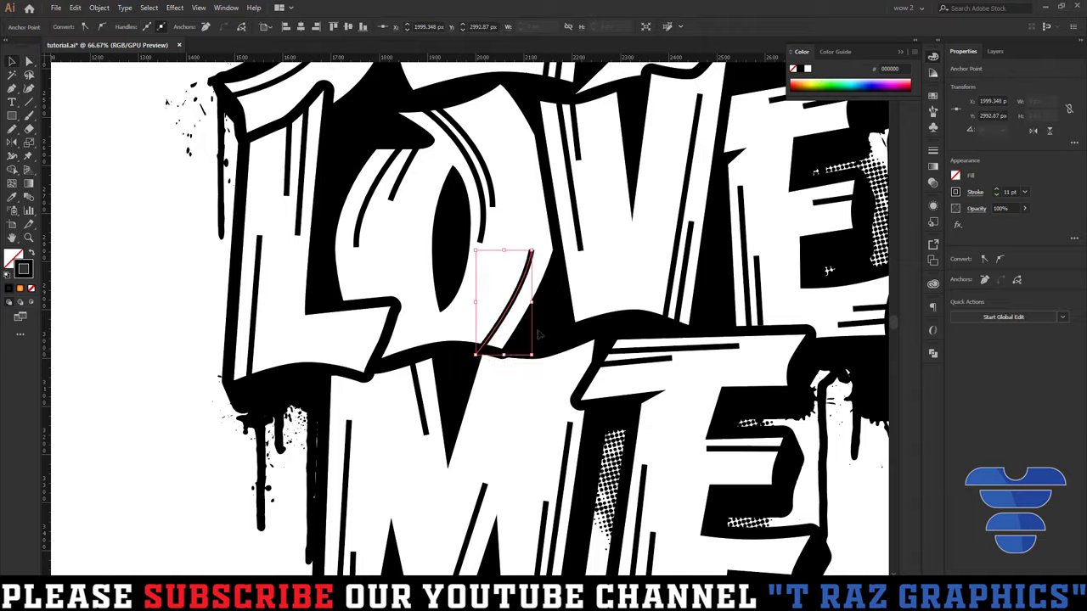
key(ctrl+0)
key(p)
scroll(429, 366, up, 3)
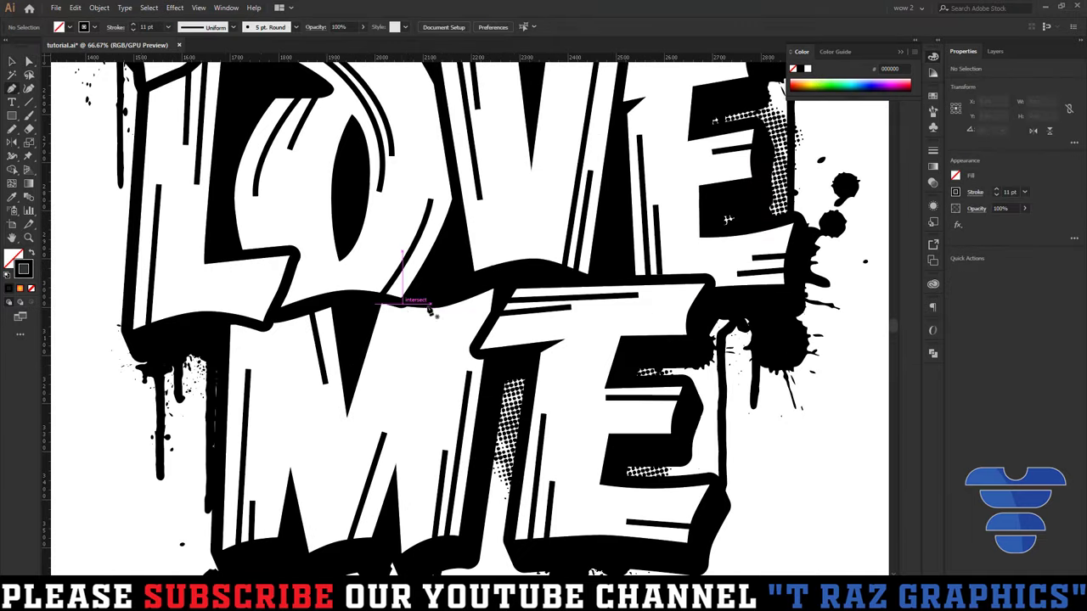
key(v)
scroll(475, 299, down, 1)
scroll(733, 451, down, 2)
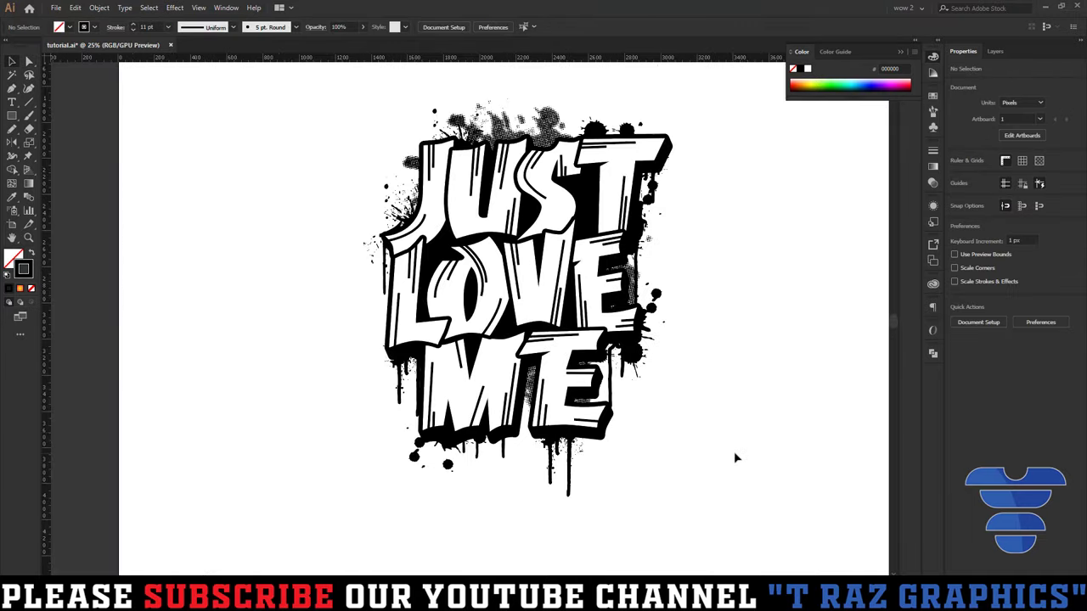
drag(689, 441, 302, 134)
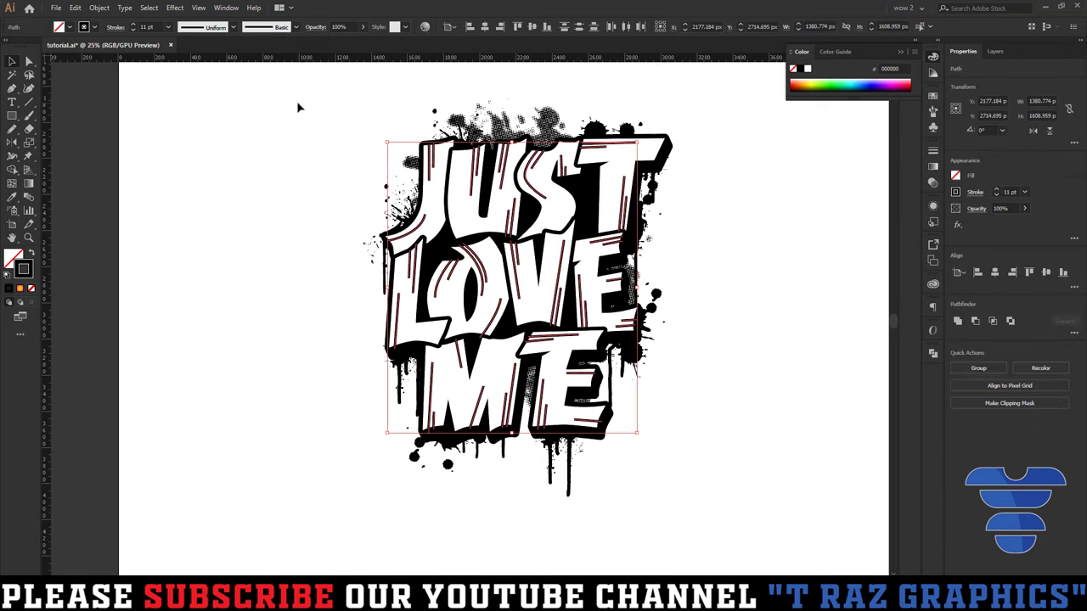
click(299, 106)
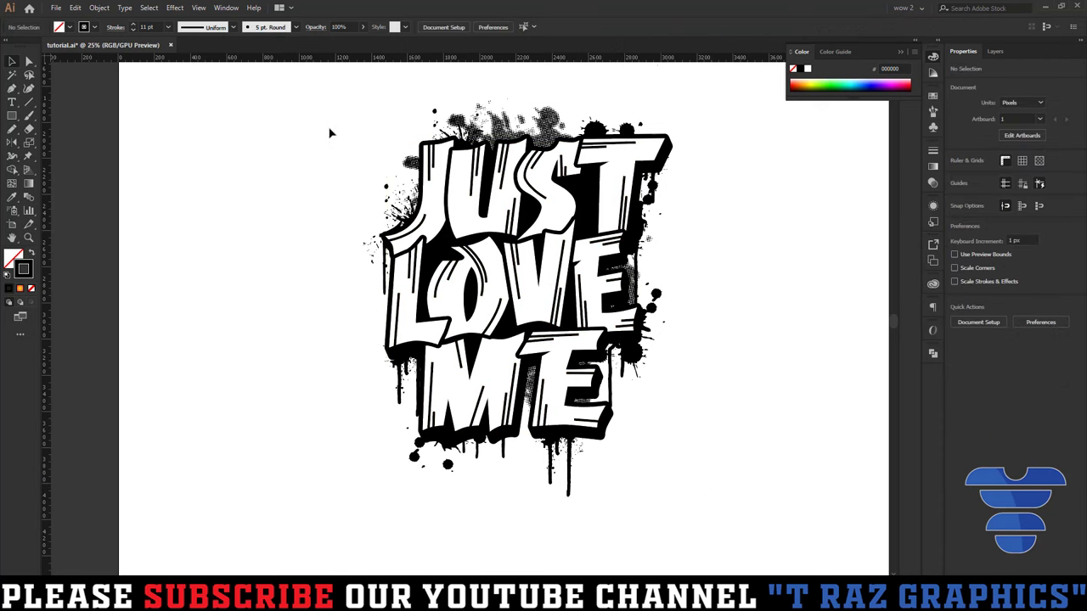
drag(328, 133, 582, 192)
Group the accent lines, then give the lines atop JUST a tapered width profile.
key(a)
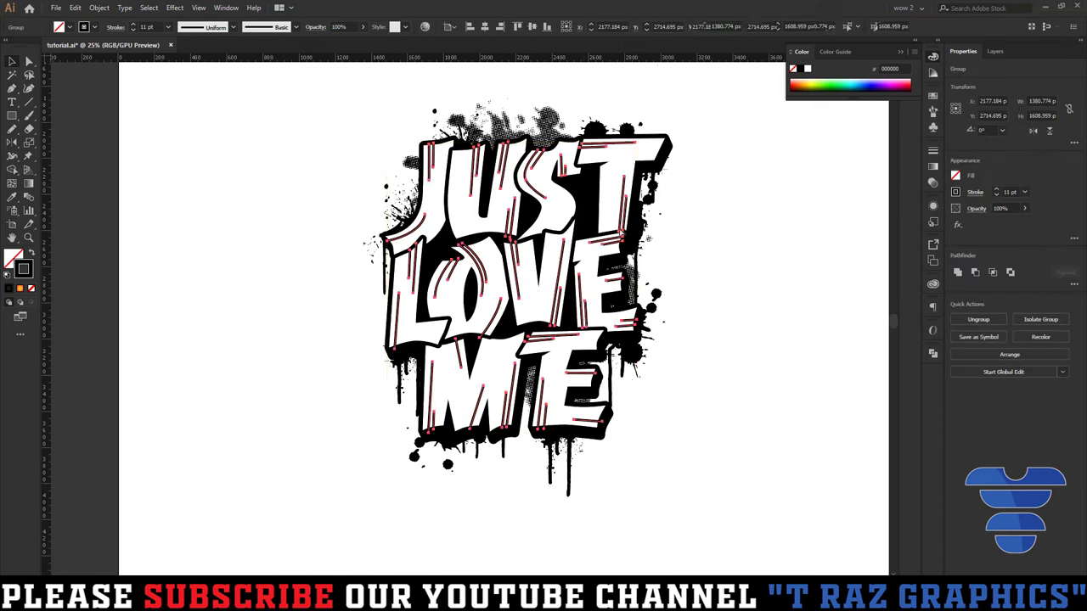
key(ctrl+shift+a)
scroll(552, 127, up, 2)
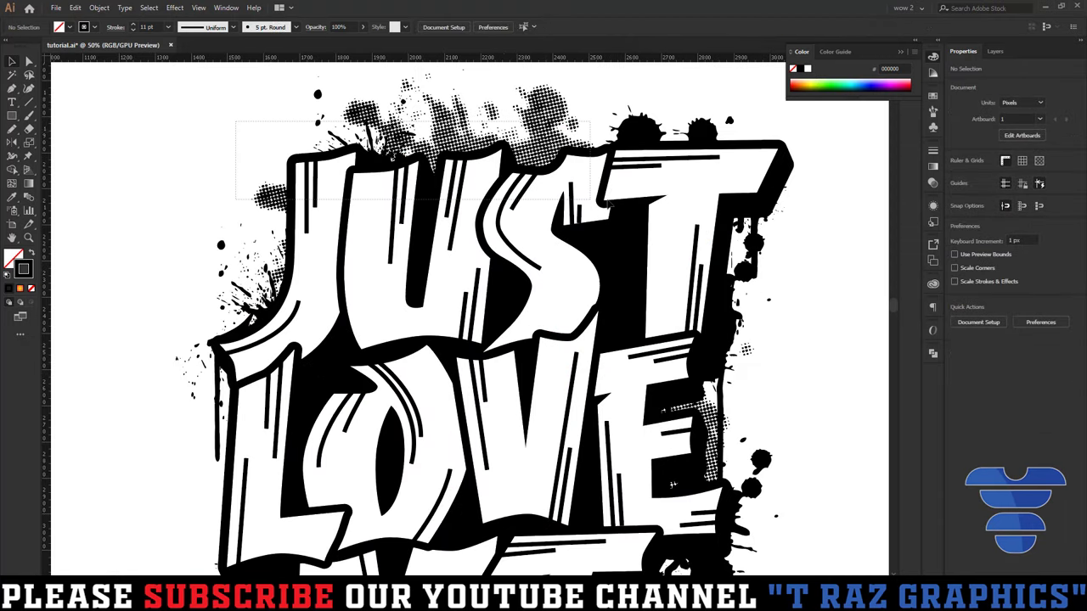
mouse_move(697, 192)
mouse_down()
mouse_move(555, 221)
mouse_move(532, 212)
mouse_up()
click(202, 27)
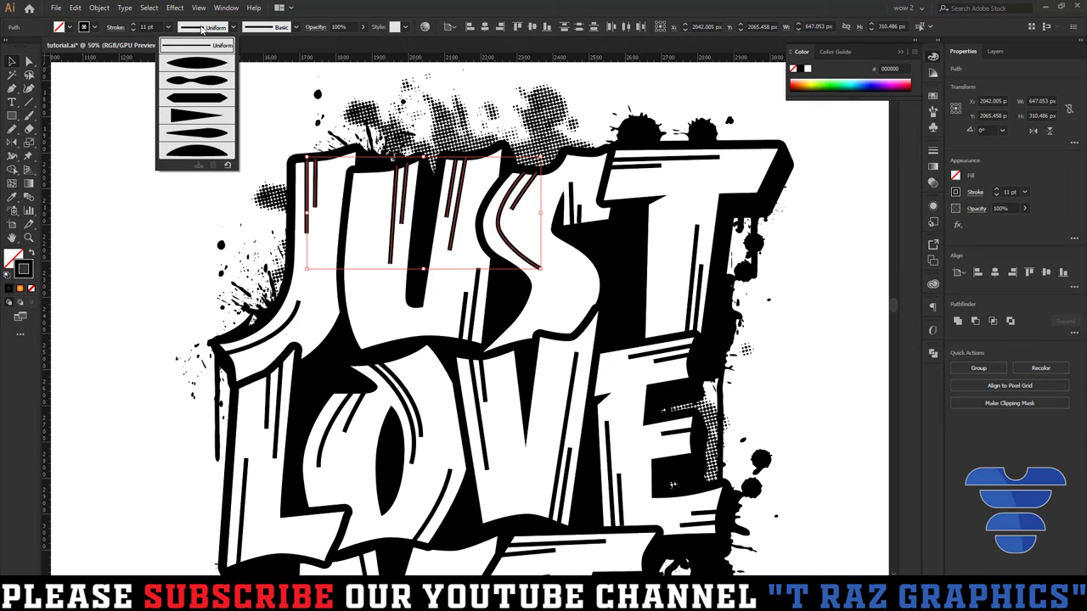
click(200, 117)
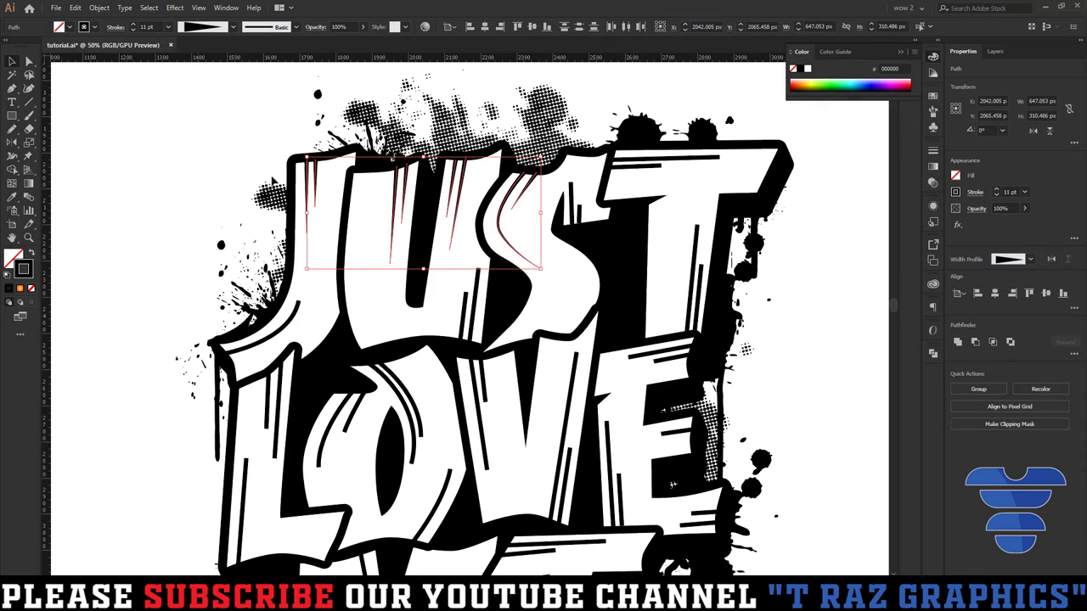
key(ctrl+shift+a)
Taper the two short lines beside the S and the horizontal lines on the T.
scroll(578, 176, up, 1)
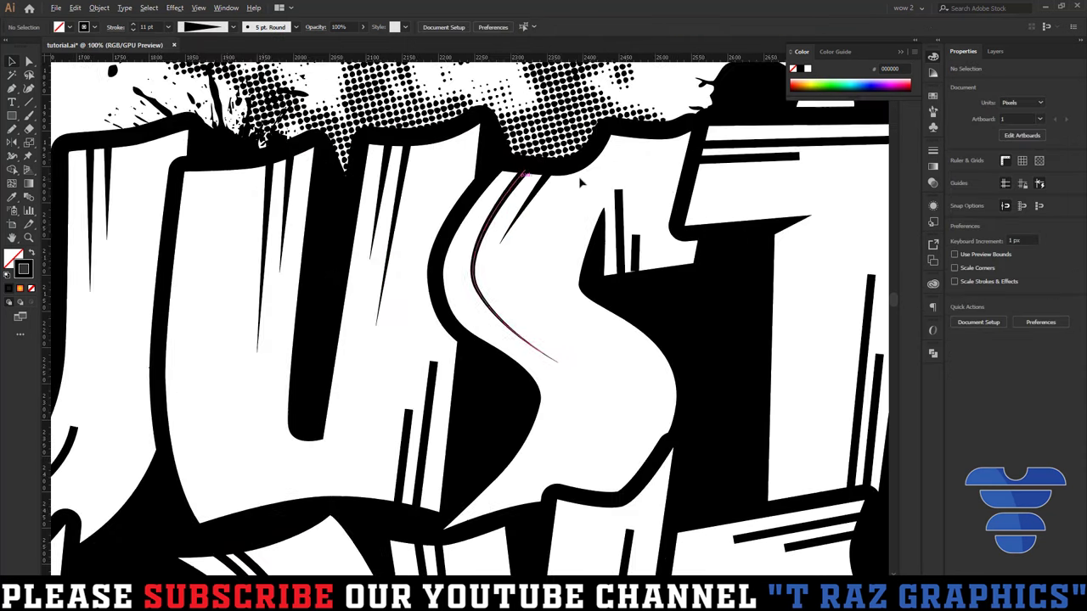
scroll(578, 176, up, 1)
mouse_move(578, 176)
mouse_down()
mouse_move(559, 174)
mouse_move(548, 281)
mouse_up()
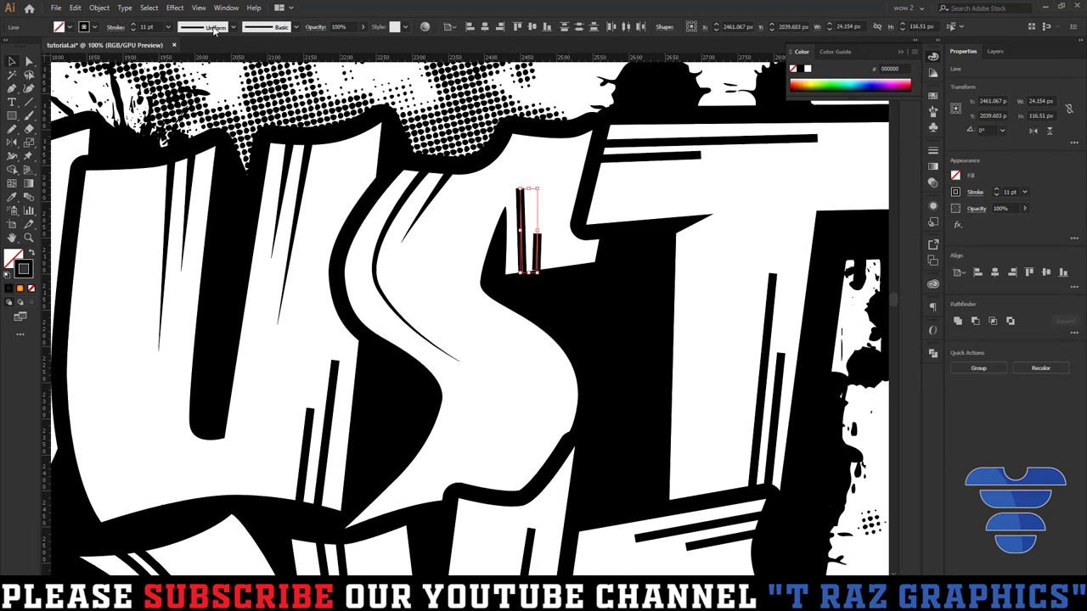
click(202, 28)
click(212, 117)
click(608, 156)
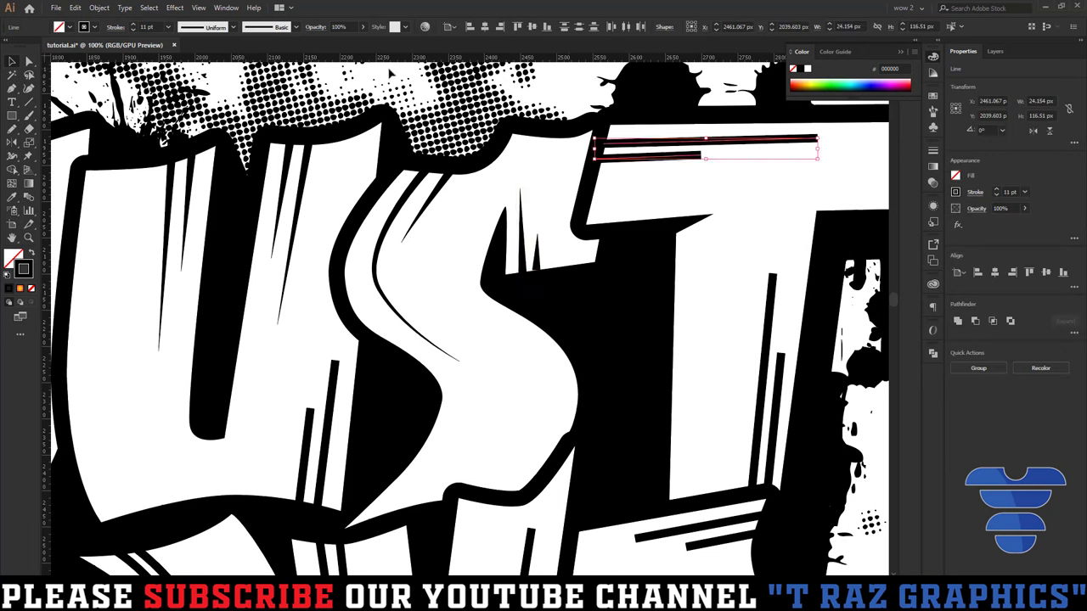
click(214, 30)
click(206, 110)
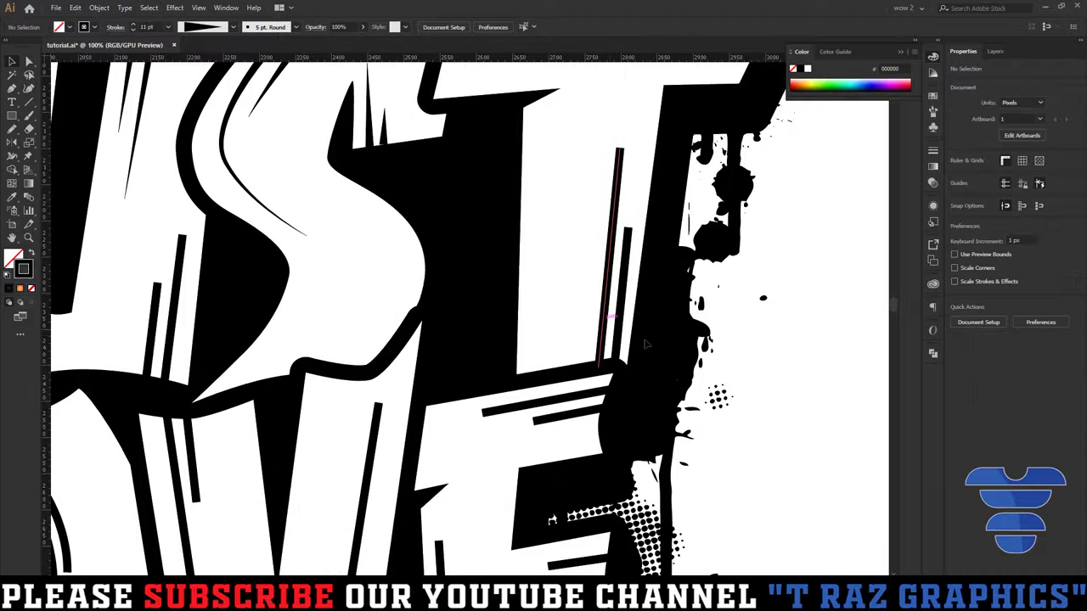
Taper the two thin vertical lines on the T.
click(644, 341)
click(233, 27)
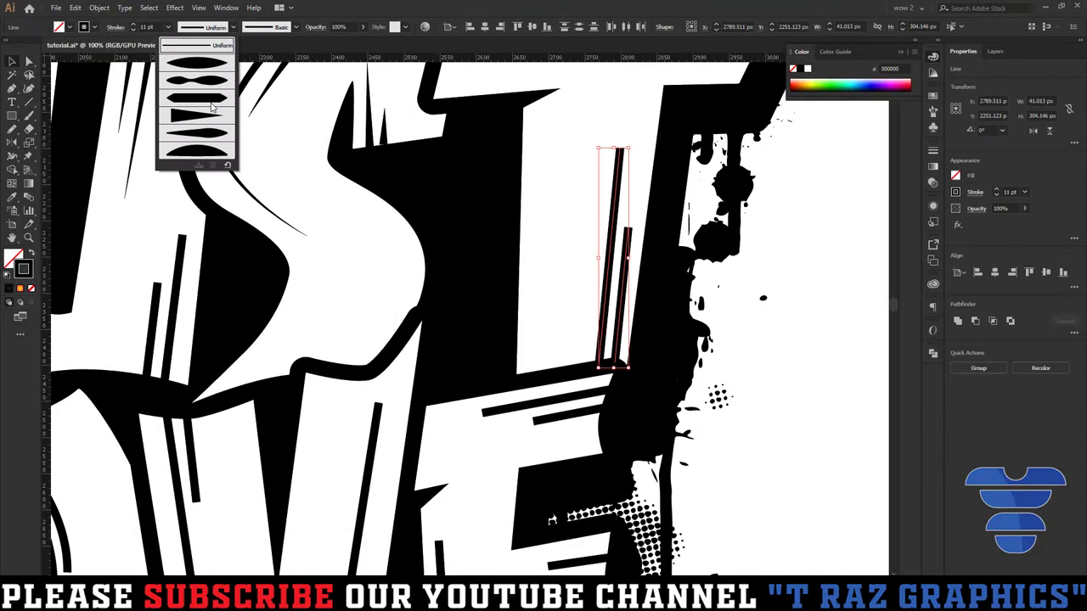
click(203, 121)
key(ctrl+shift+a)
Give the remaining thin inner lines of the lettering a tapered width profile.
key(ctrl+0)
scroll(544, 320, up, 1)
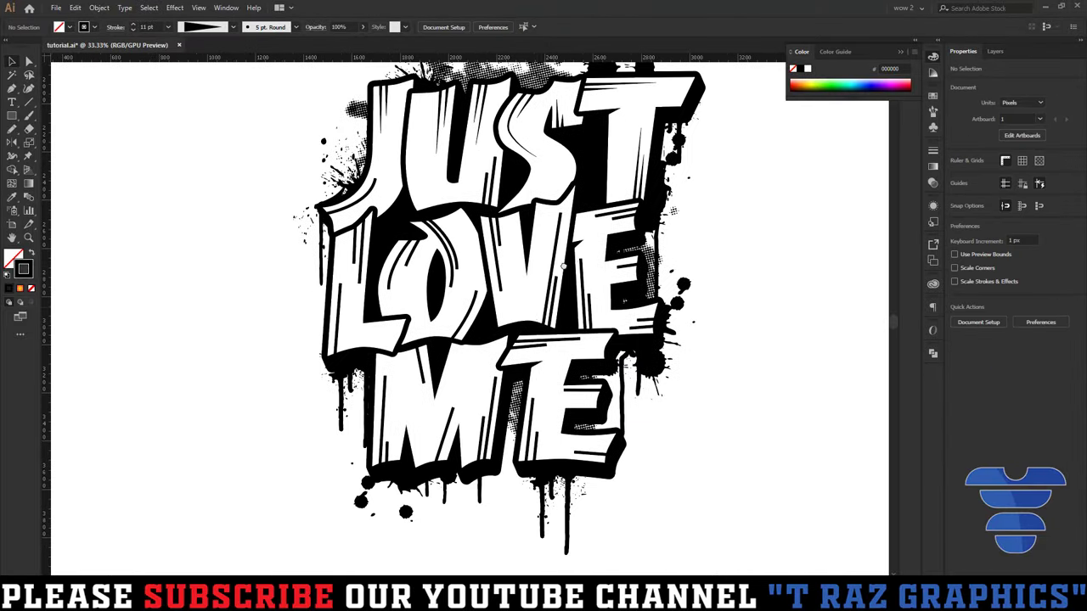
scroll(543, 320, up, 2)
key(ctrl+0)
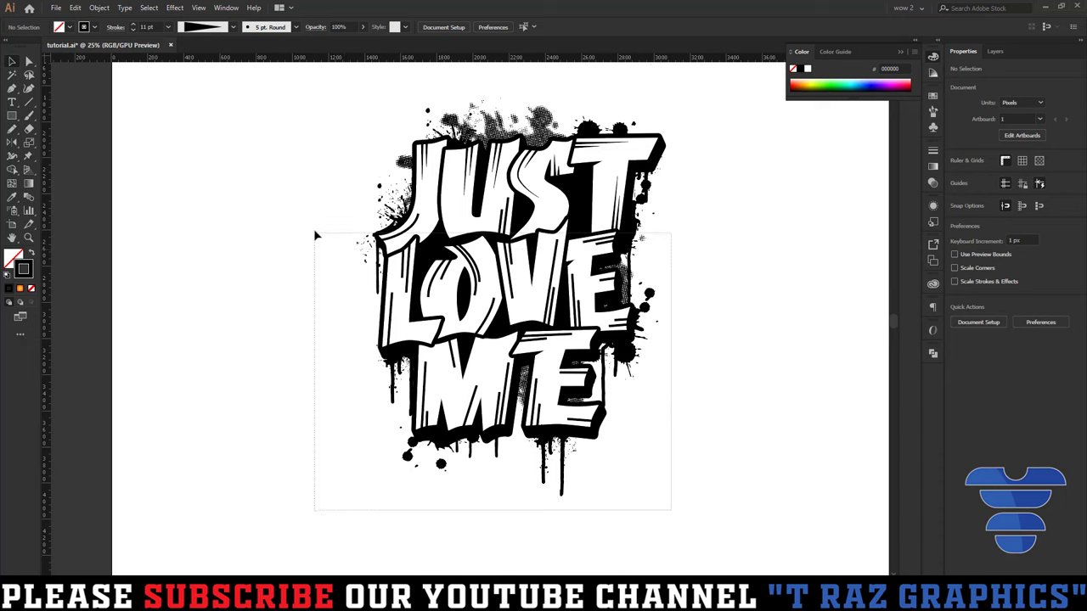
drag(315, 235, 312, 227)
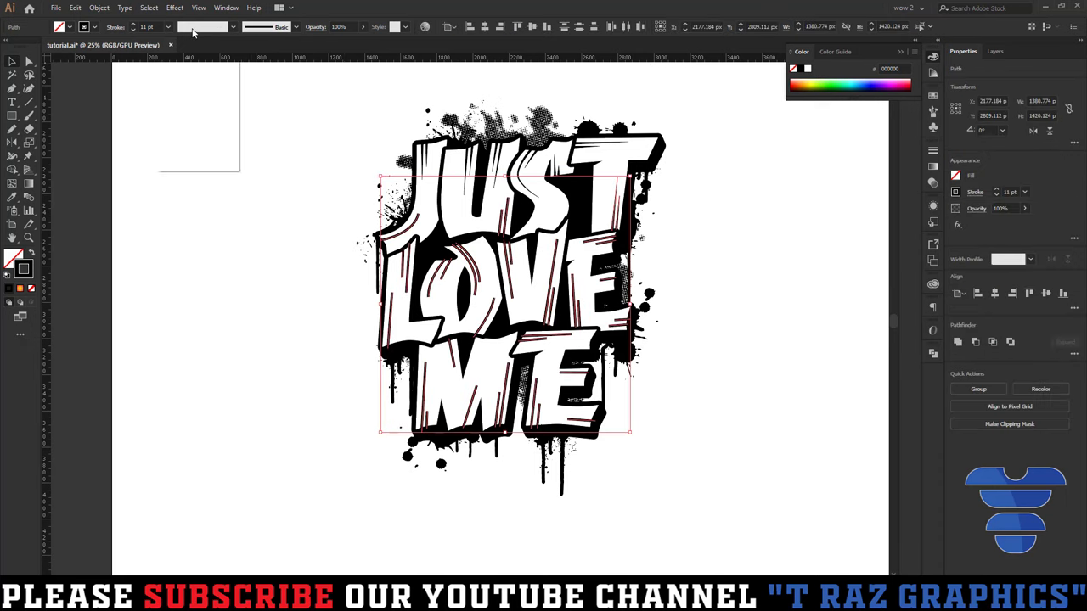
click(198, 116)
click(325, 263)
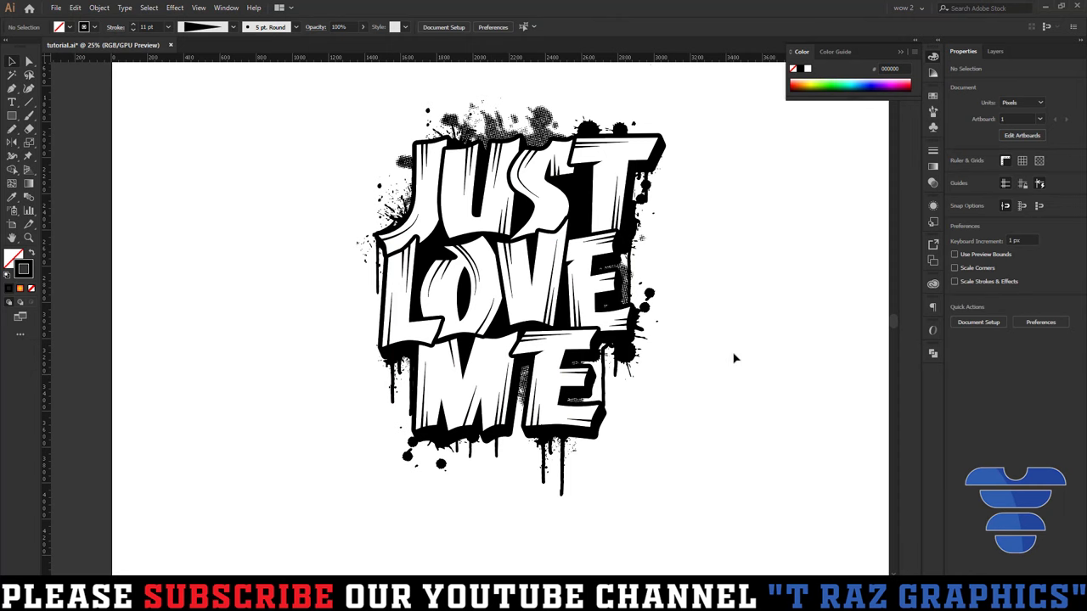
scroll(425, 348, up, 3)
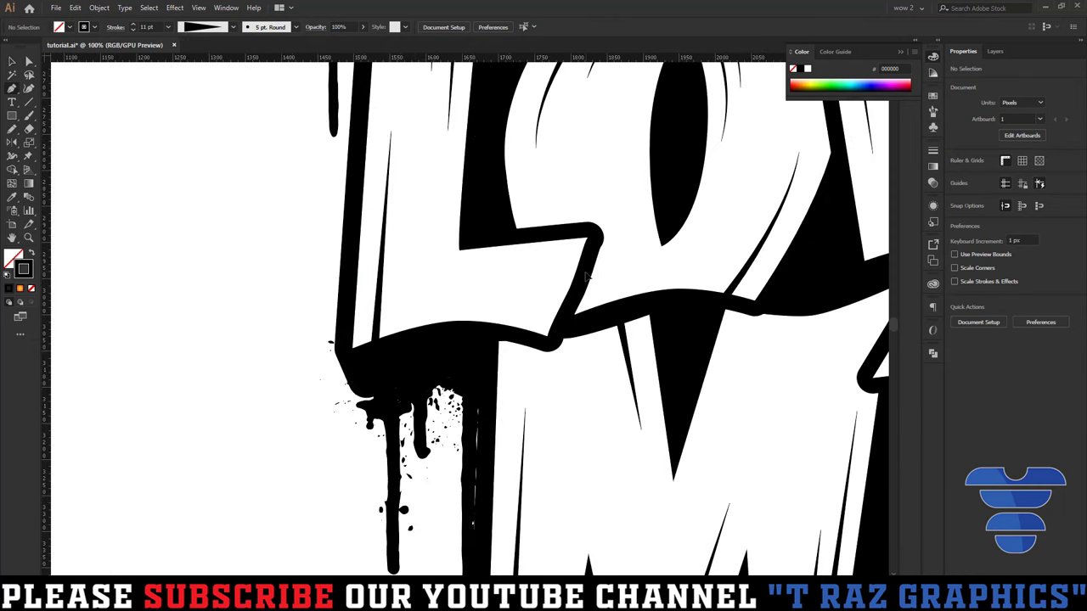
Draw a new short Pen line inside the L and taper it like the others.
key(p)
click(481, 267)
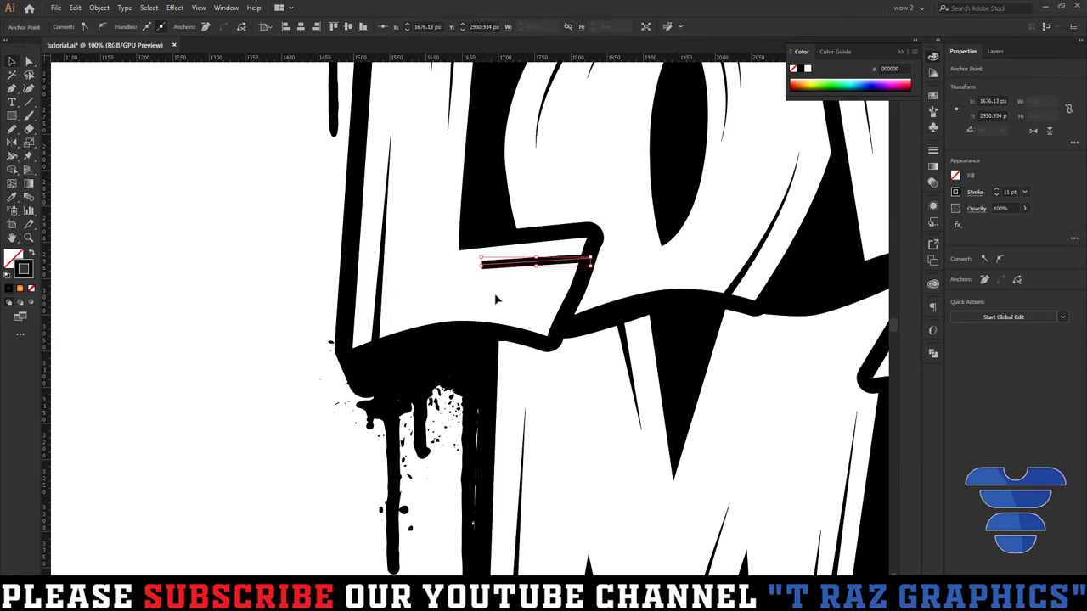
key(Escape)
click(210, 26)
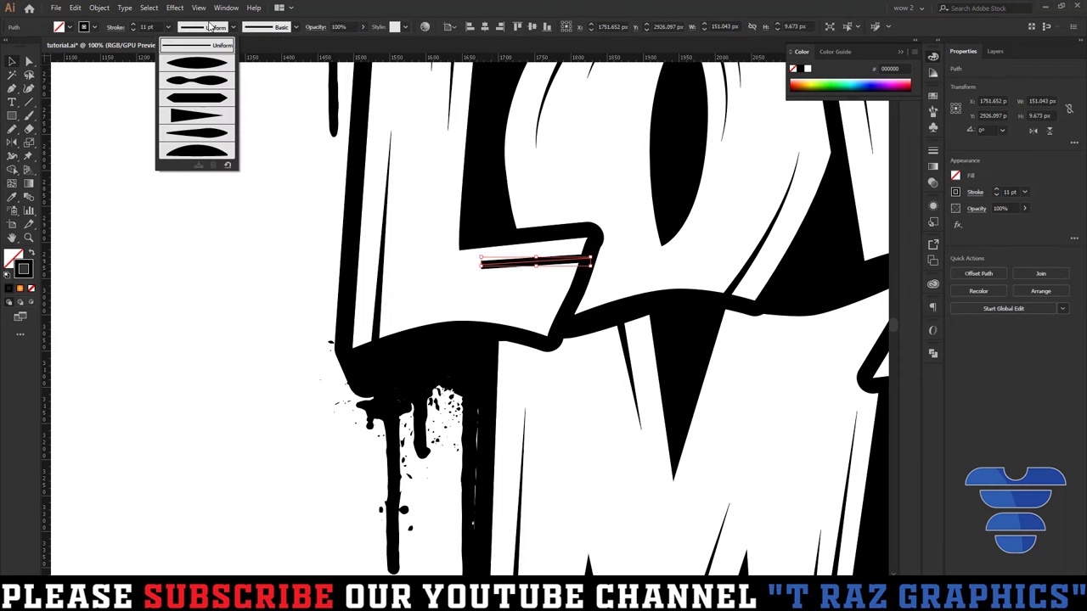
click(194, 112)
click(215, 205)
key(ctrl+minus)
key(ctrl+minus)
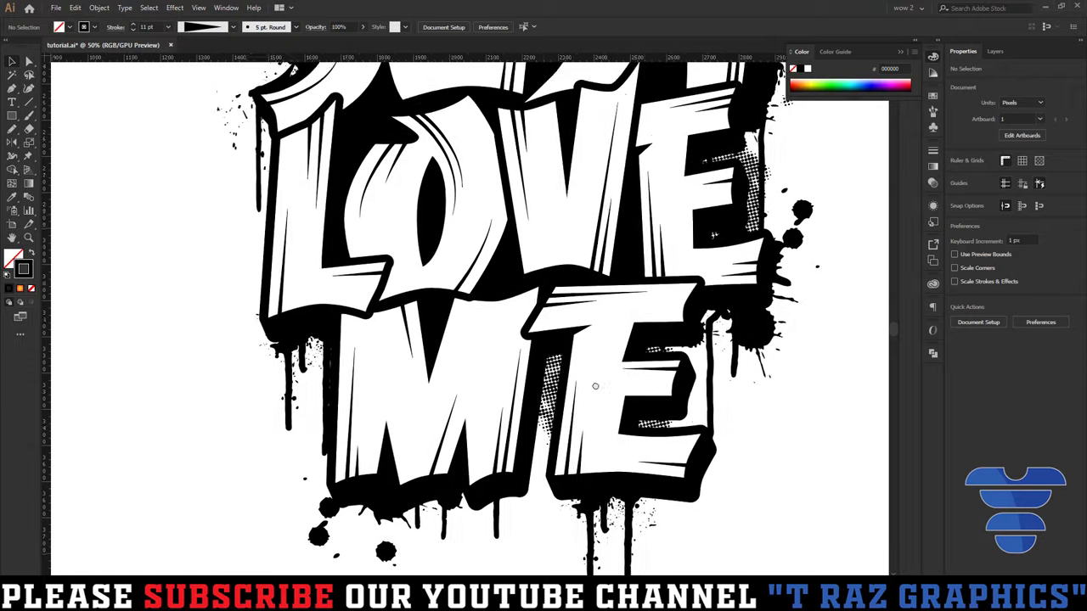
key(ctrl+minus)
key(ctrl+minus)
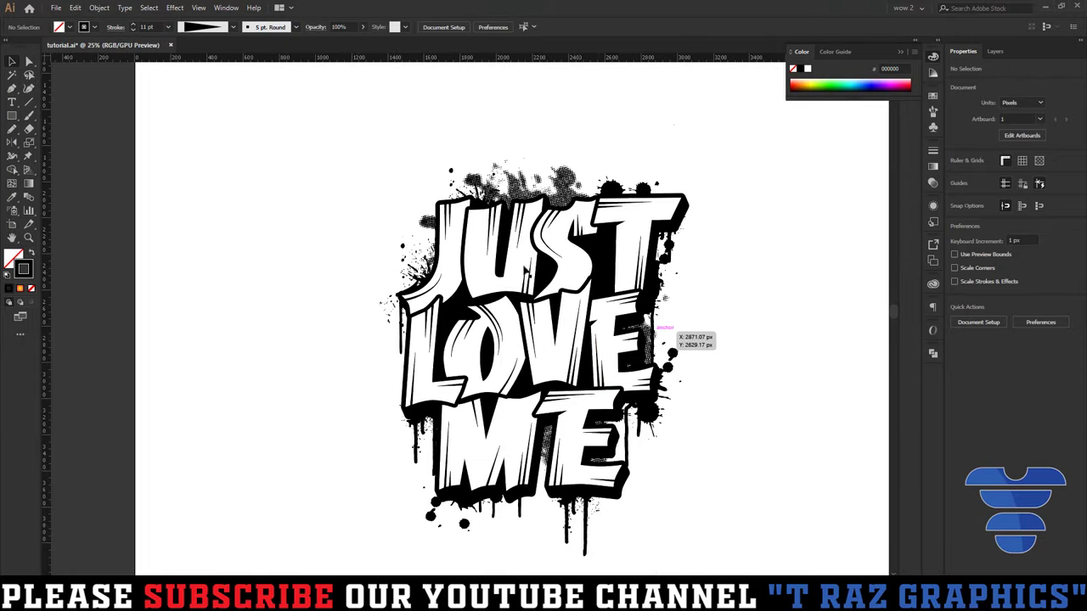
drag(681, 405, 648, 393)
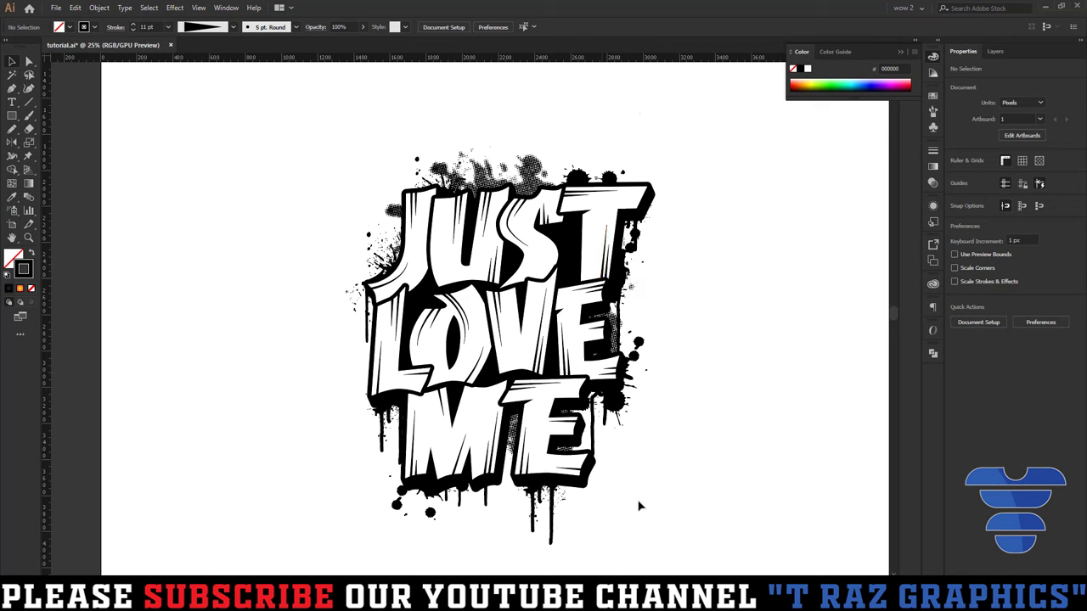
Select all the highlight lines and expand their strokes into filled shapes via Object > Expand Appearance.
key(ctrl+a)
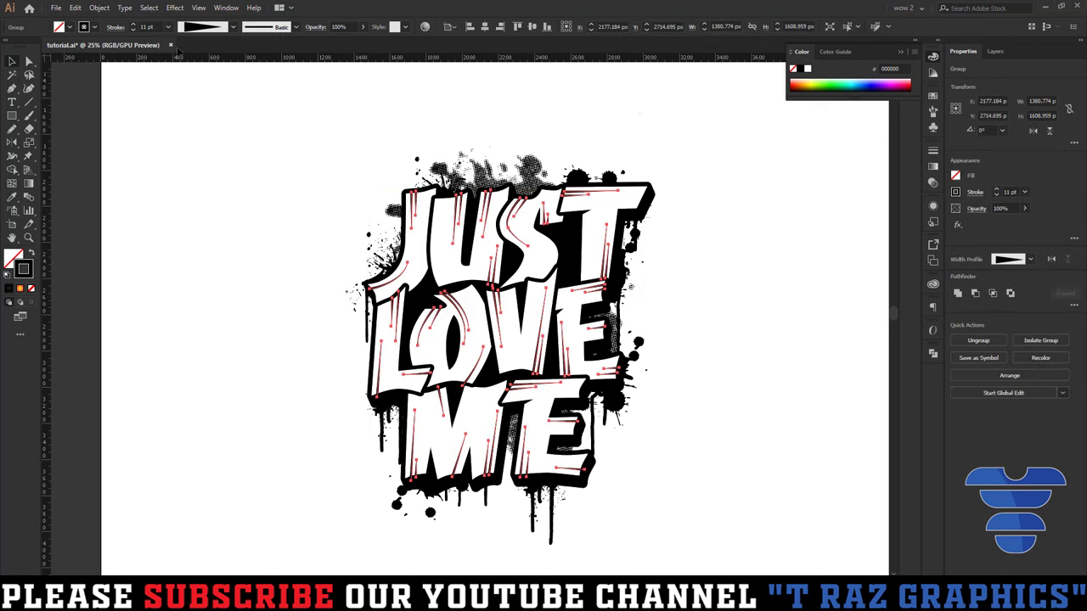
click(101, 8)
click(96, 143)
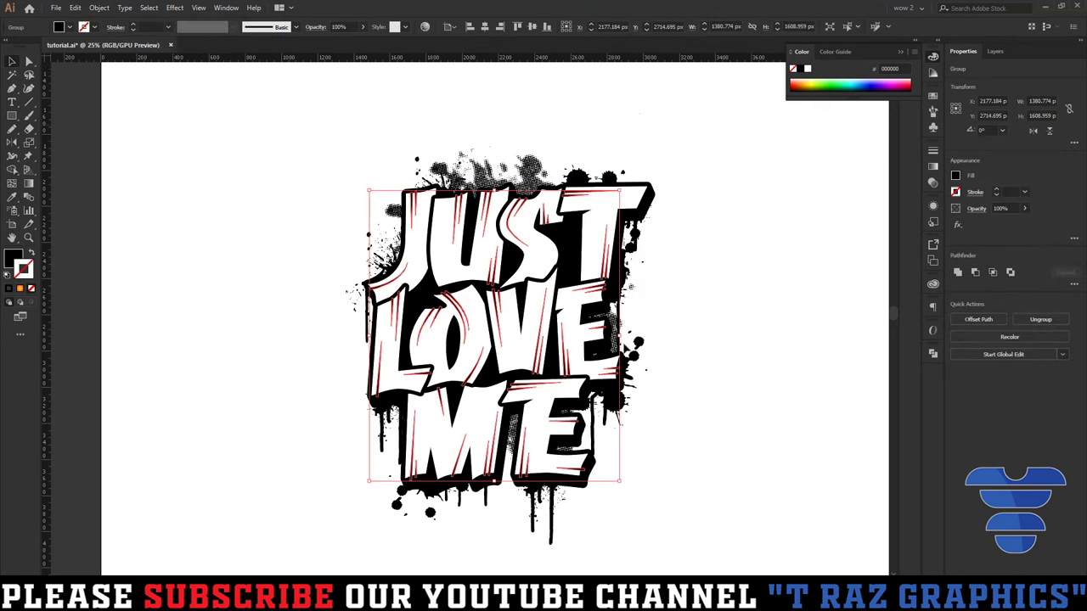
click(717, 334)
click(609, 273)
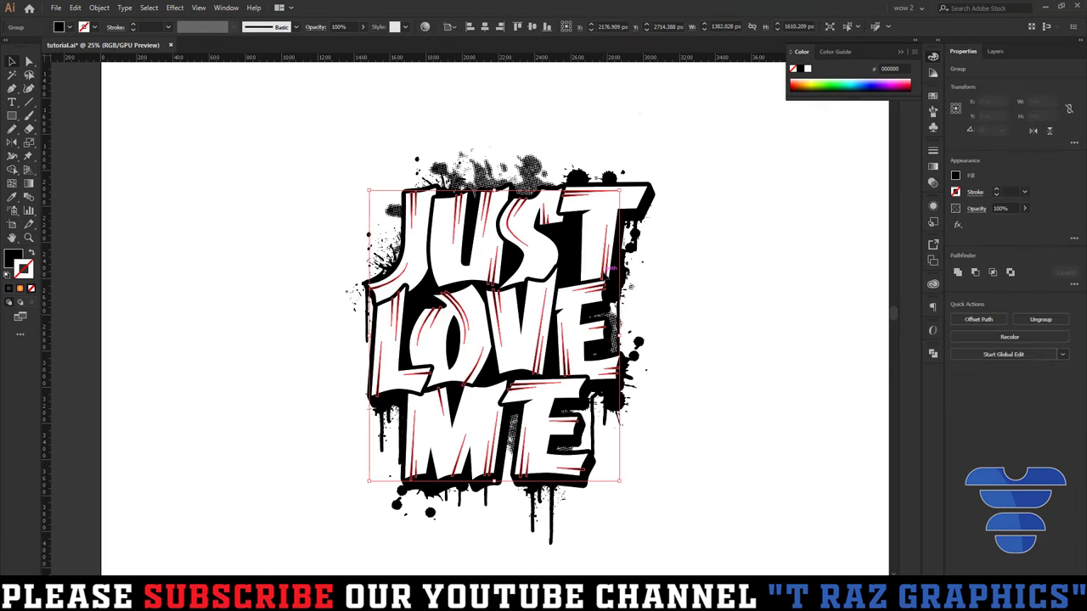
click(647, 293)
Draw an open path along the T's inner corner and down its stem.
scroll(658, 203, up, 4)
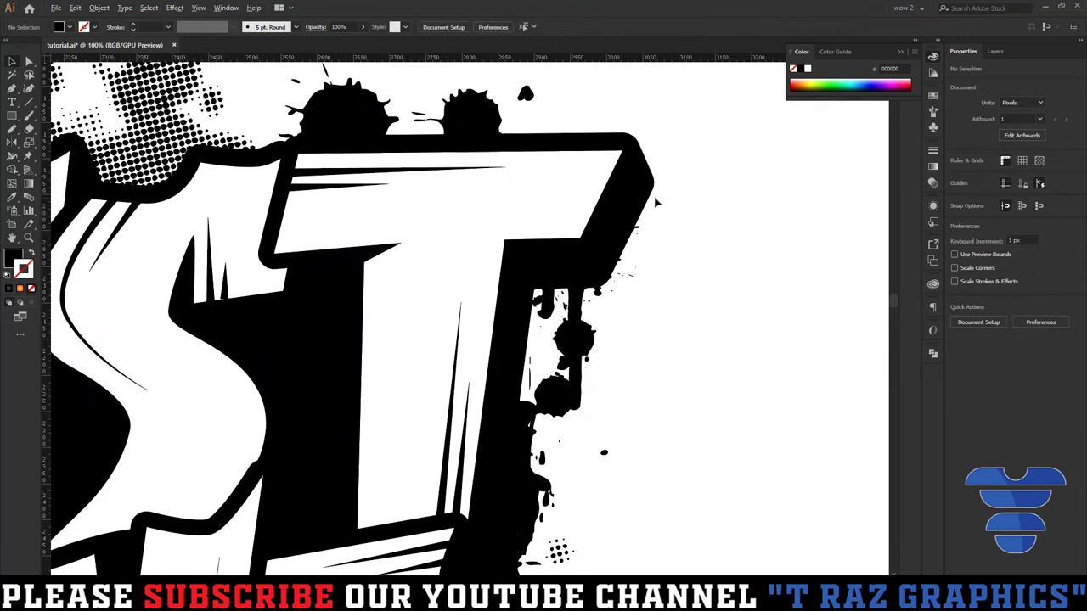
scroll(633, 197, up, 2)
click(637, 154)
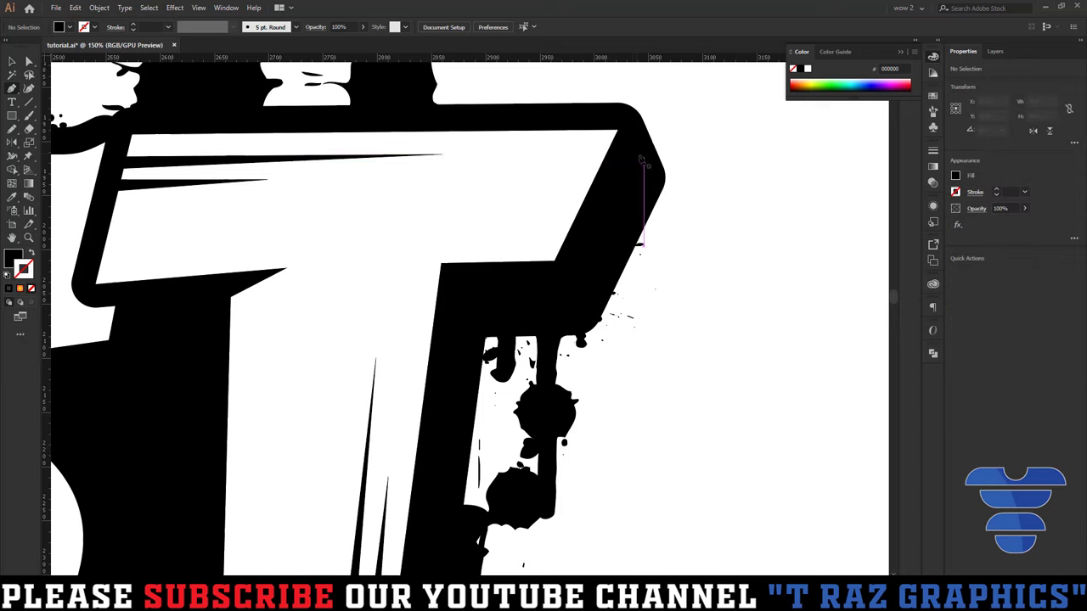
click(575, 282)
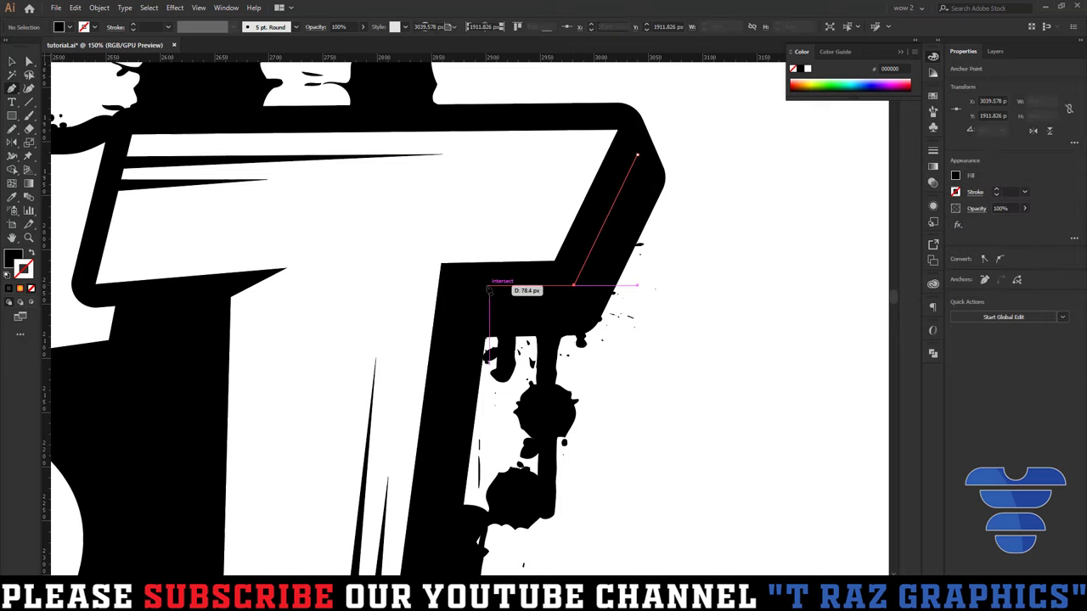
click(472, 283)
scroll(475, 340, down, 3)
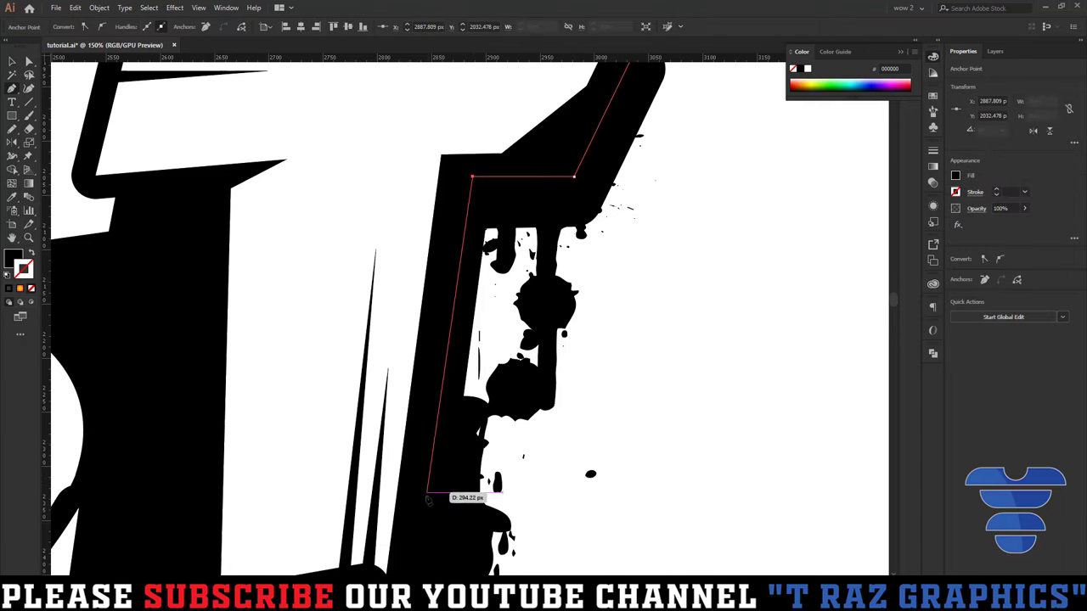
scroll(425, 505, down, 1)
scroll(420, 497, down, 2)
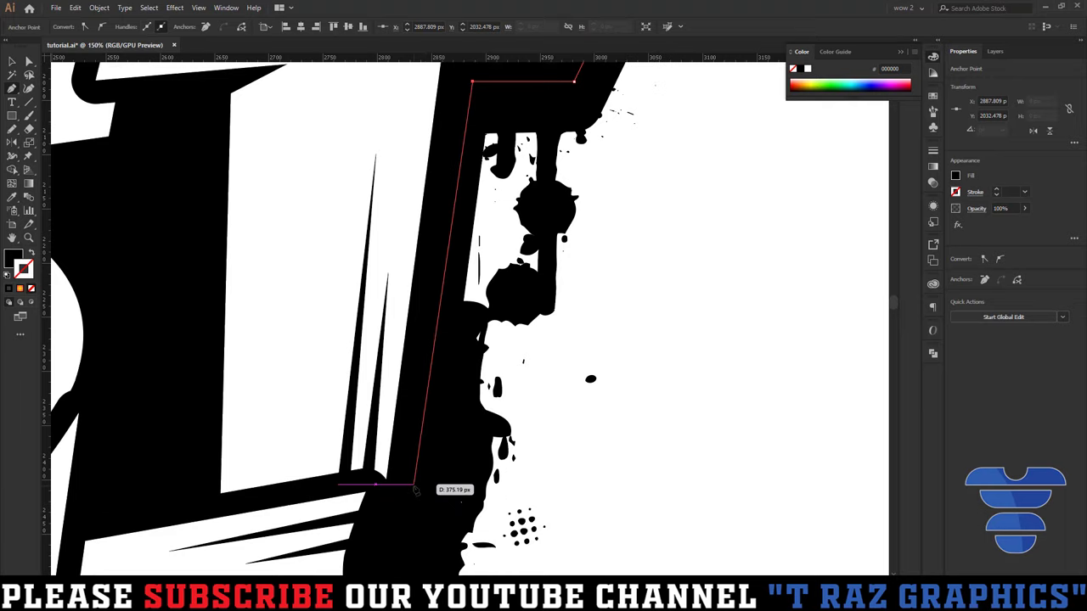
click(419, 486)
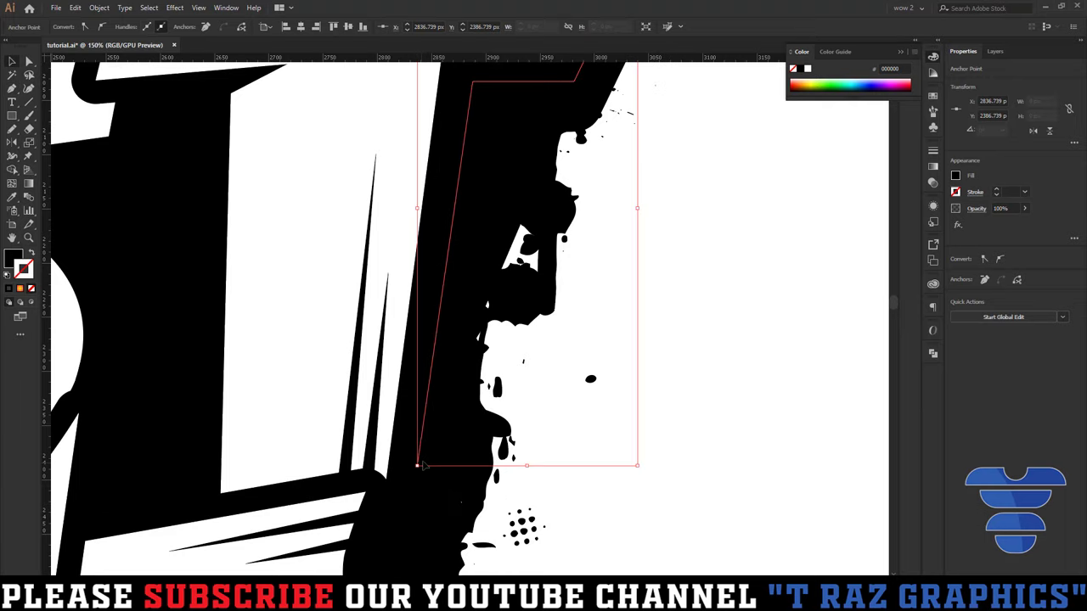
scroll(420, 476, down, 3)
Make the T line a yellow stroke with no fill and a width profile.
key(v)
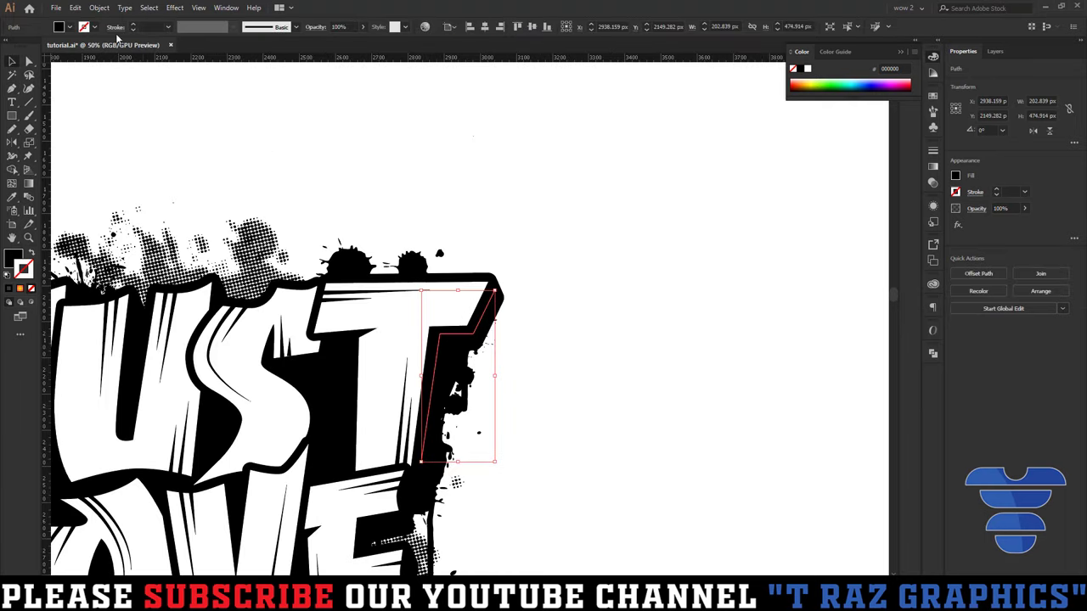
click(71, 28)
click(49, 47)
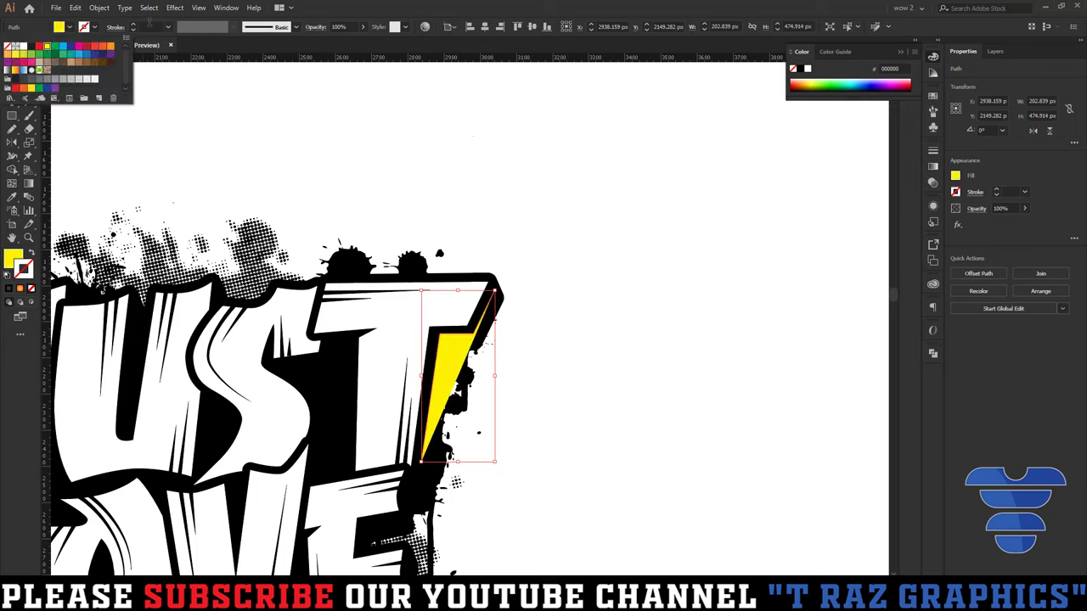
key(shift+x)
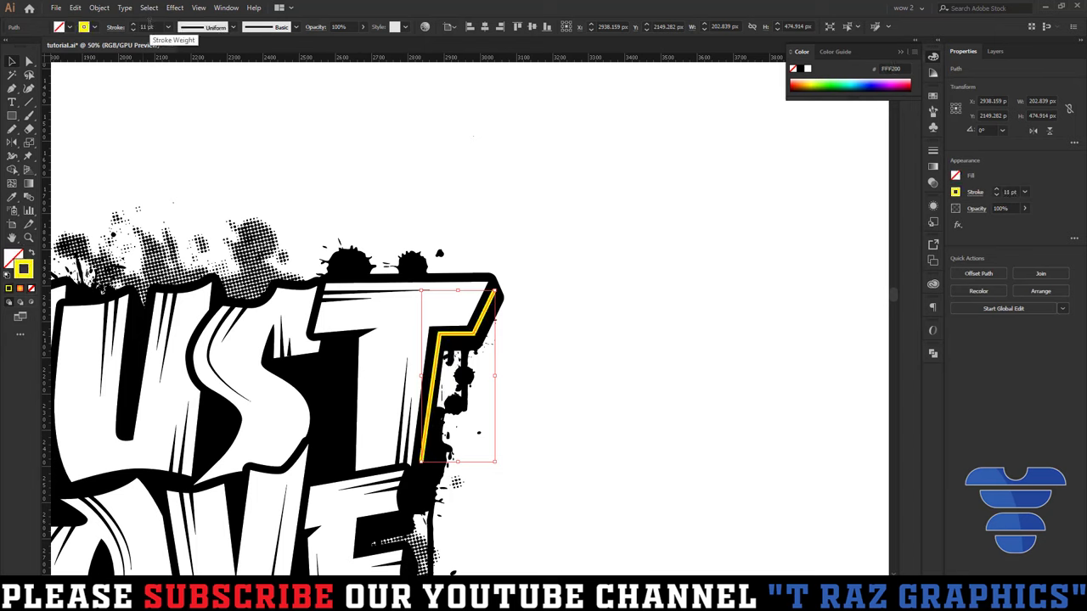
click(204, 27)
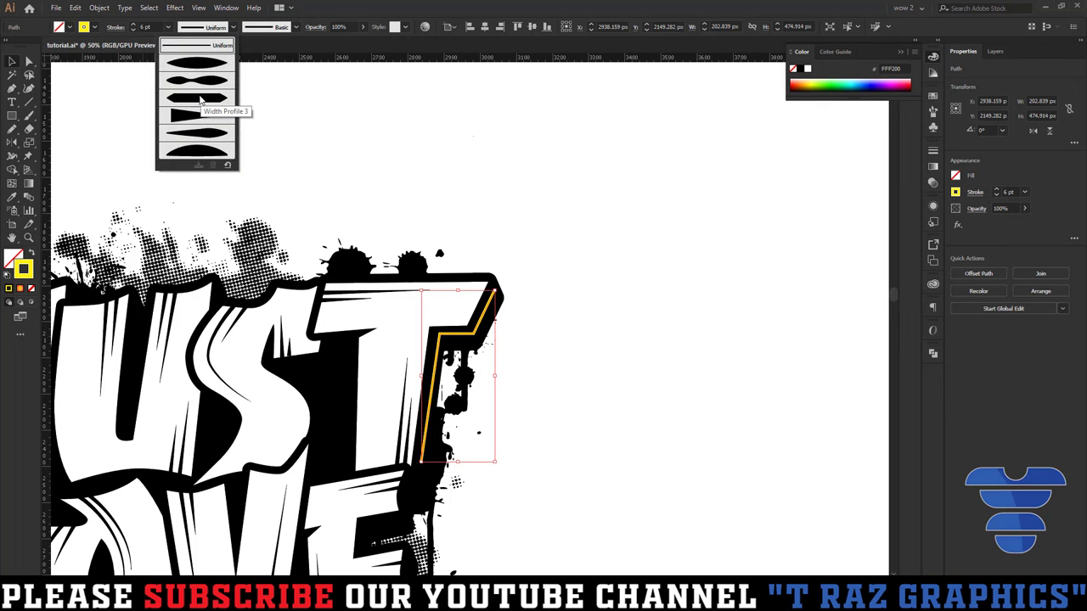
click(200, 102)
click(664, 253)
Start a curved yellow line along the E's right edge and middle arm.
scroll(661, 204, down, 3)
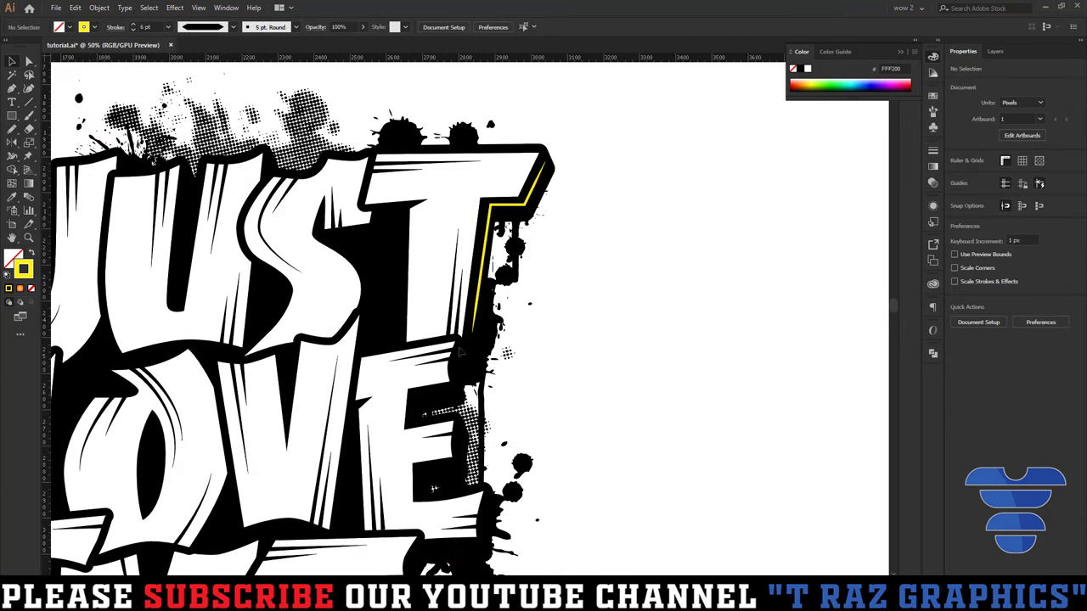
scroll(611, 332, down, 2)
scroll(618, 301, up, 2)
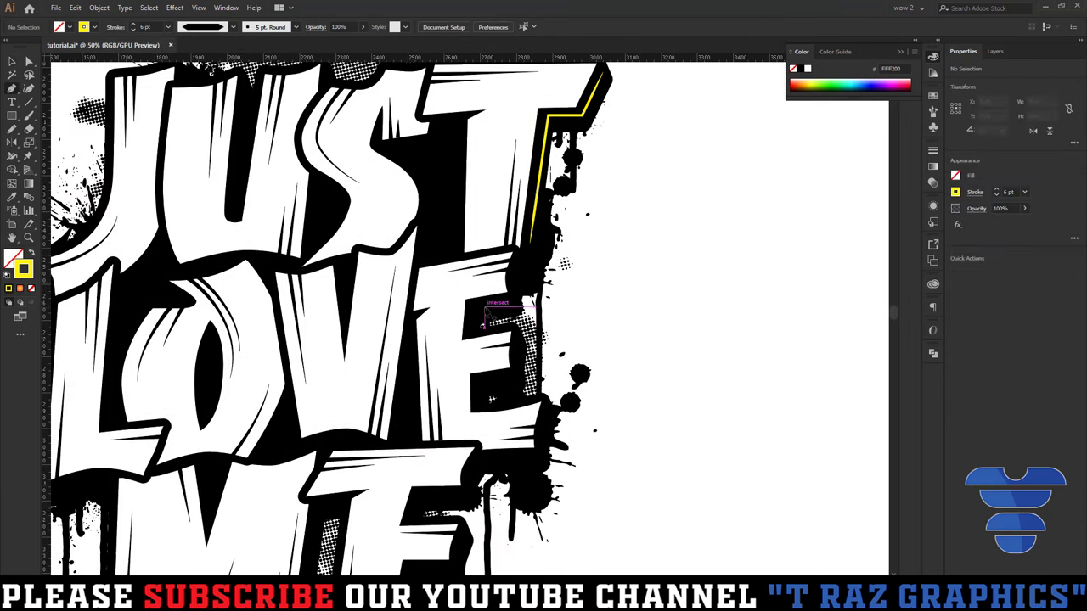
scroll(553, 297, up, 3)
click(605, 151)
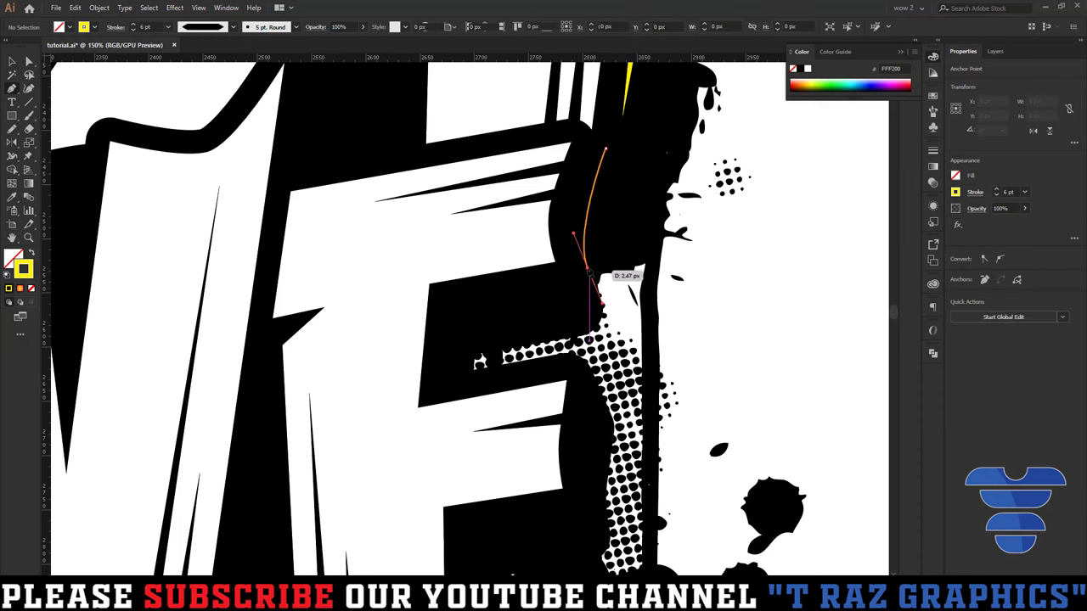
drag(589, 279, 606, 283)
click(459, 310)
scroll(459, 310, down, 3)
click(450, 265)
click(588, 283)
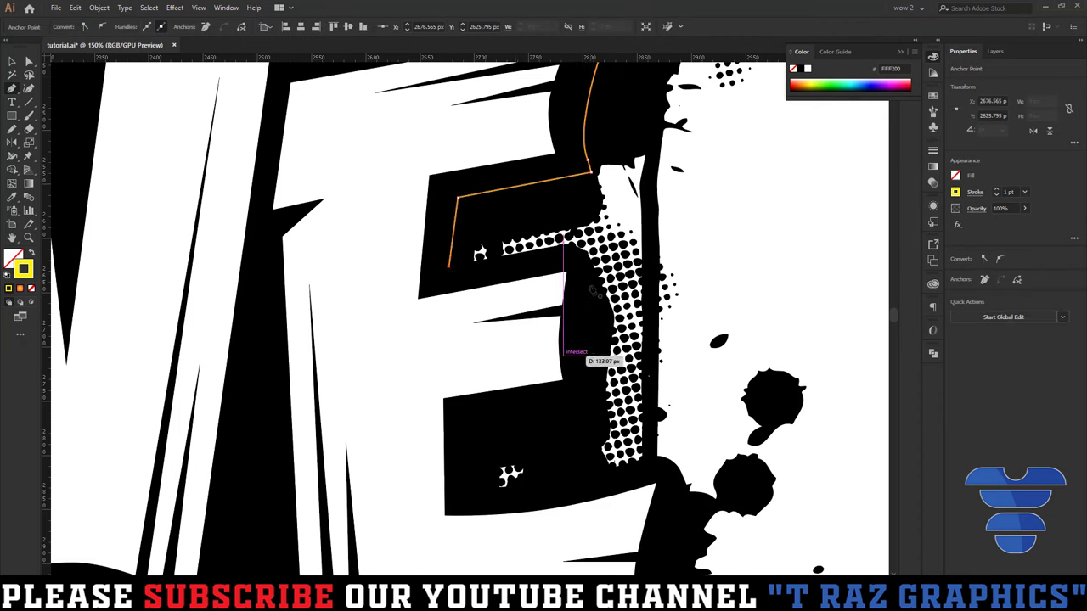
drag(583, 356, 592, 392)
Continue the E line along its lower edge and end it near the M.
scroll(492, 414, down, 1)
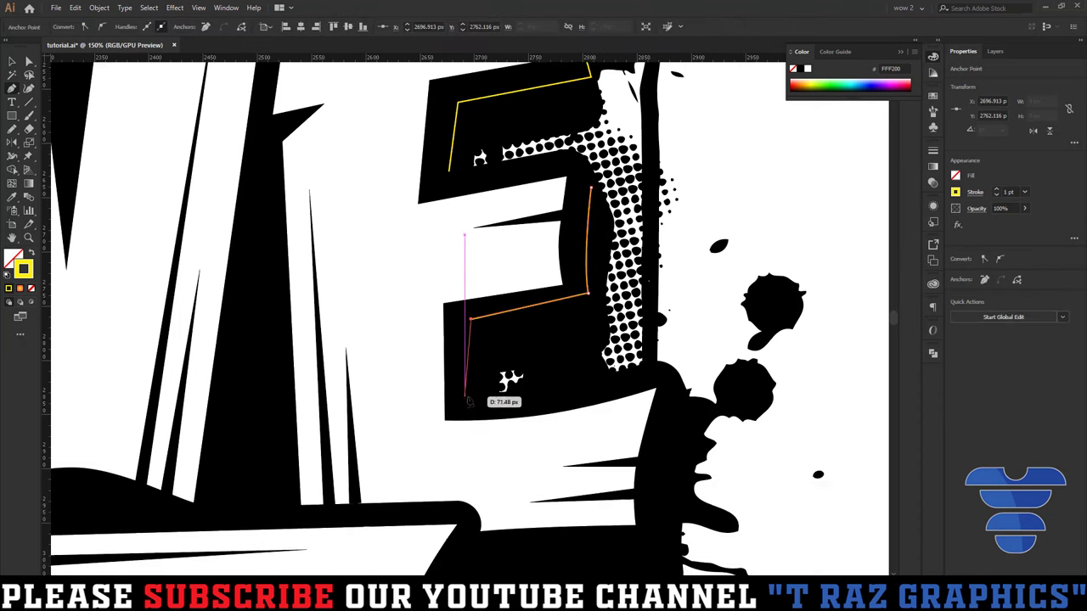
scroll(548, 395, down, 1)
scroll(650, 396, down, 1)
scroll(643, 401, down, 1)
click(660, 380)
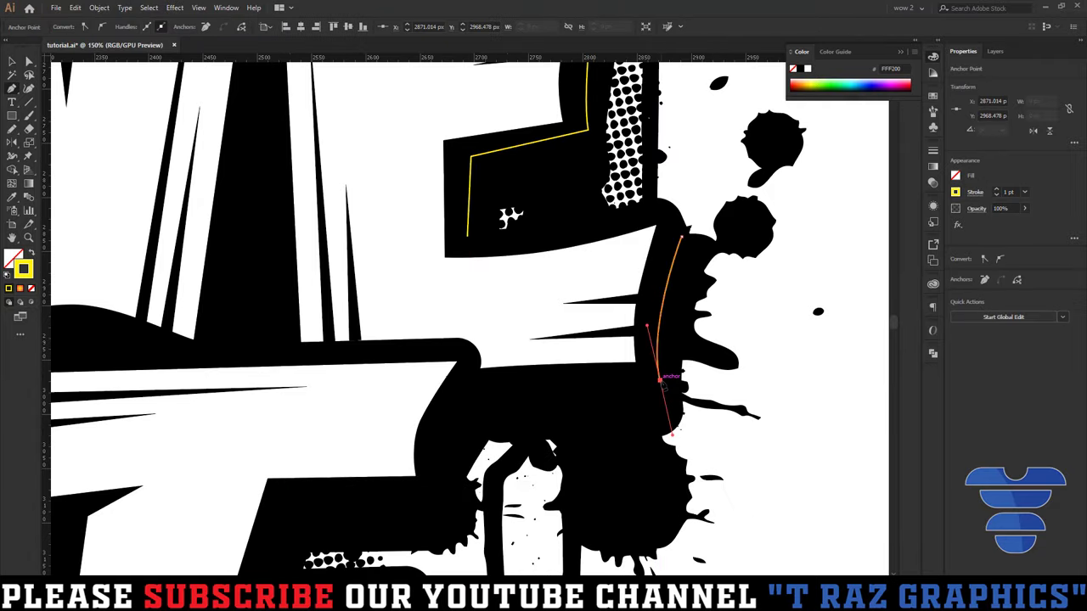
click(475, 379)
drag(440, 501, 442, 531)
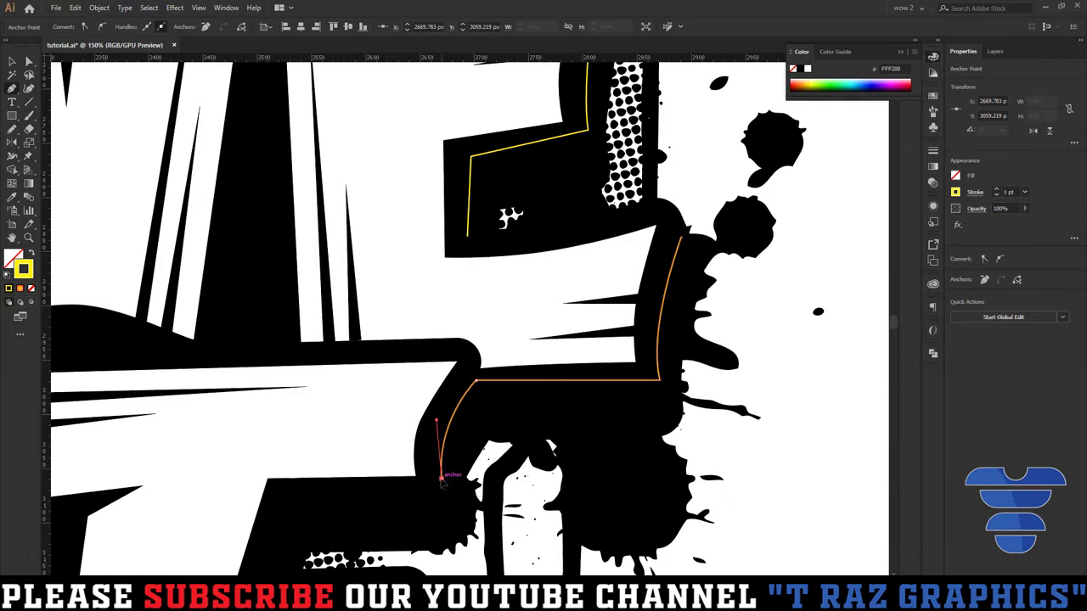
scroll(382, 492, down, 1)
click(273, 467)
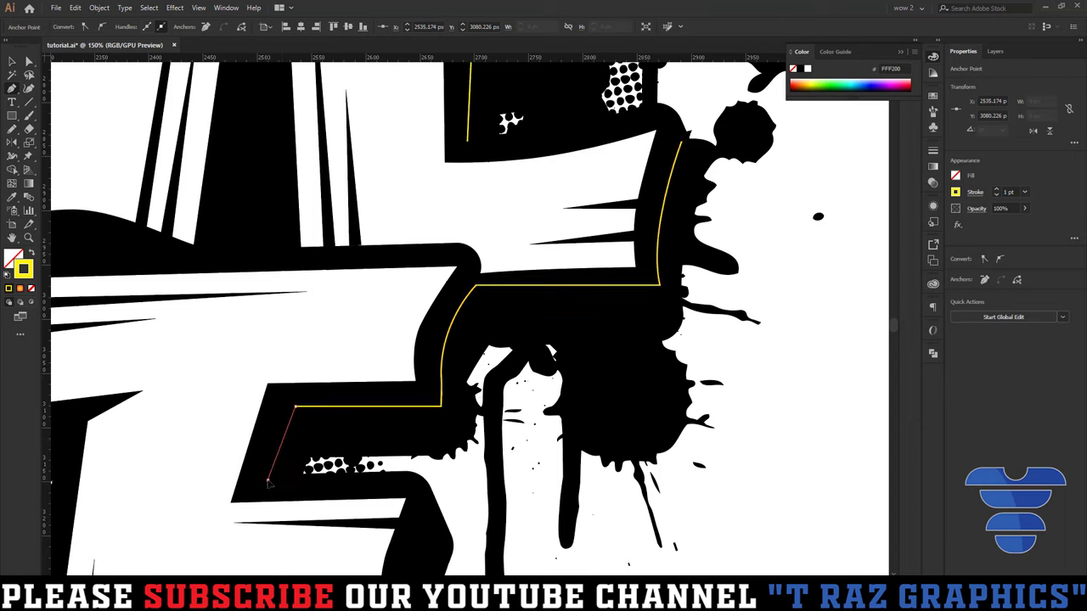
key(ctrl+minus)
key(ctrl+minus)
key(ctrl+minus)
key(v)
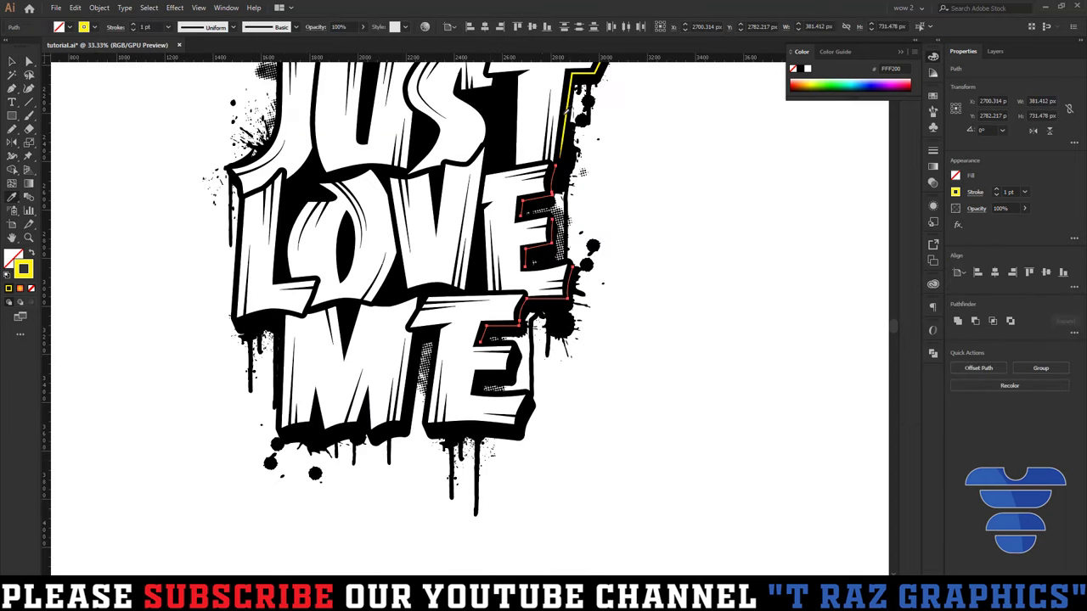
click(187, 97)
Draw a curved highlight along the E's inner edge.
scroll(600, 450, up, 1)
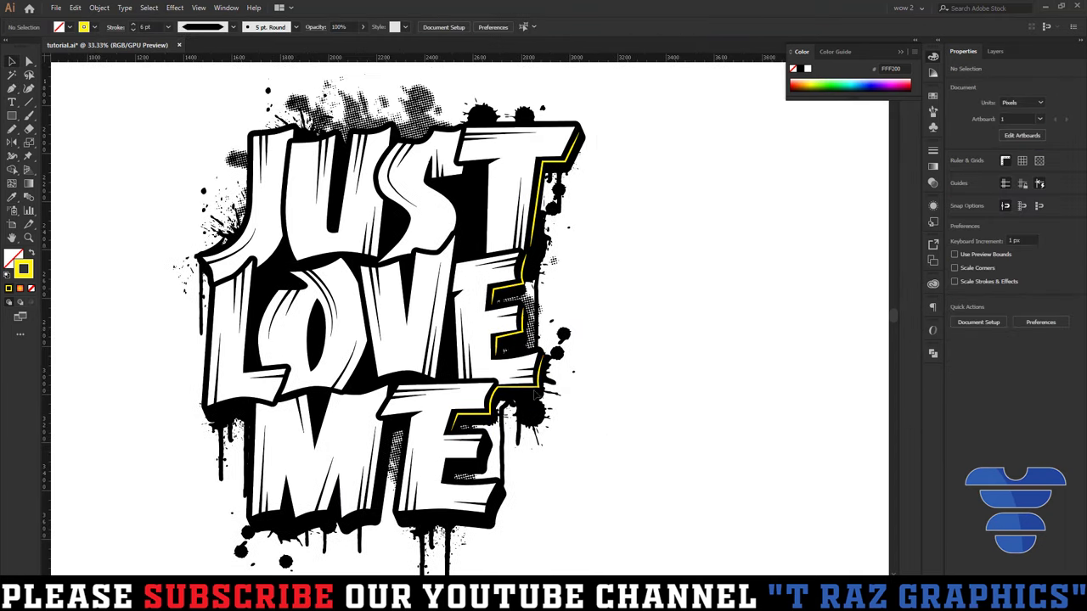
scroll(499, 361, up, 2)
click(545, 273)
drag(520, 380, 532, 428)
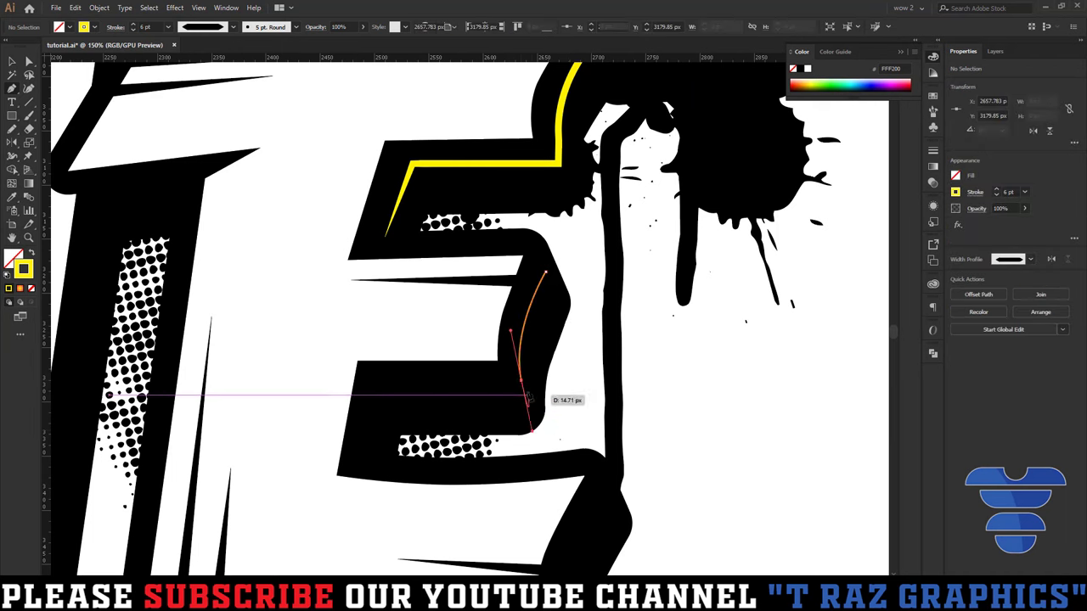
click(384, 380)
click(370, 455)
scroll(424, 441, down, 5)
key(Escape)
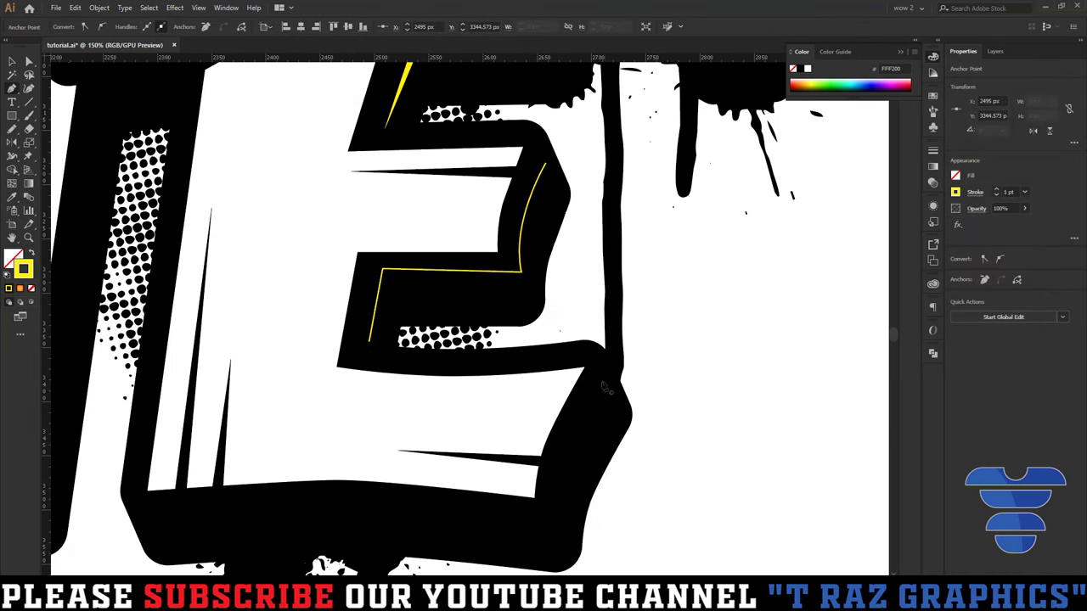
Add a highlight along the E's lower edge, curving around the corner.
click(606, 299)
click(557, 437)
drag(559, 443, 569, 498)
click(216, 440)
scroll(216, 439, down, 2)
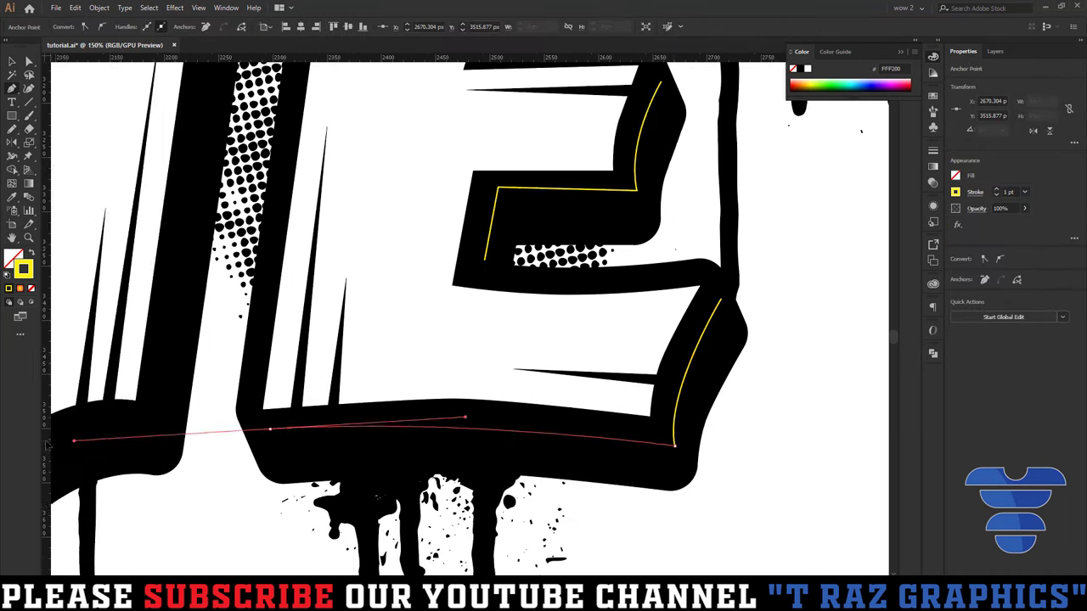
key(Escape)
scroll(694, 462, down, 3)
Try cutting the E highlight with the Scissors tool and dismiss the warning.
click(682, 435)
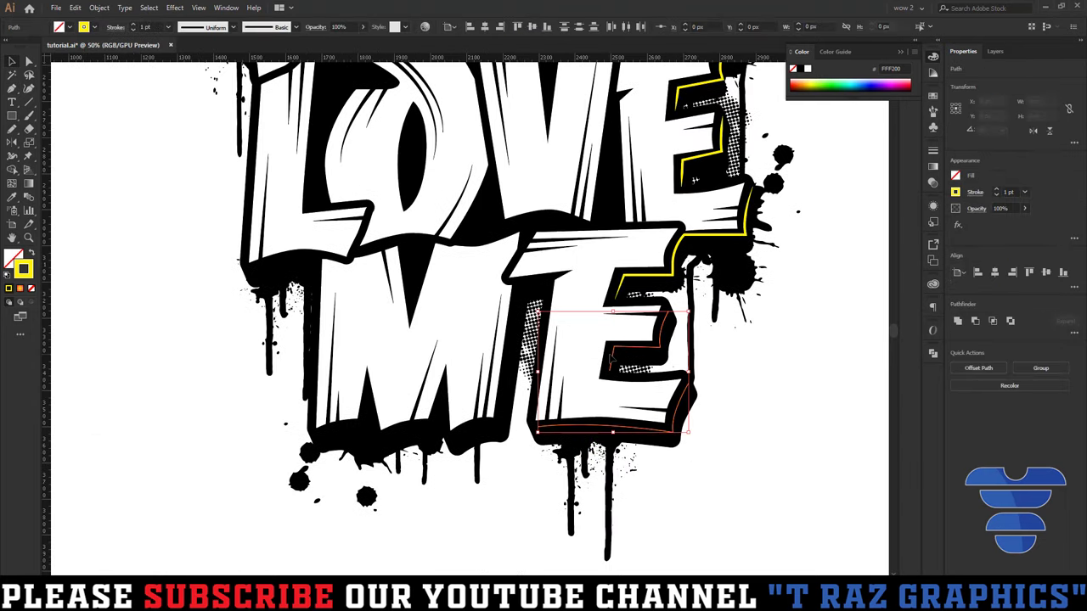
key(c)
click(541, 395)
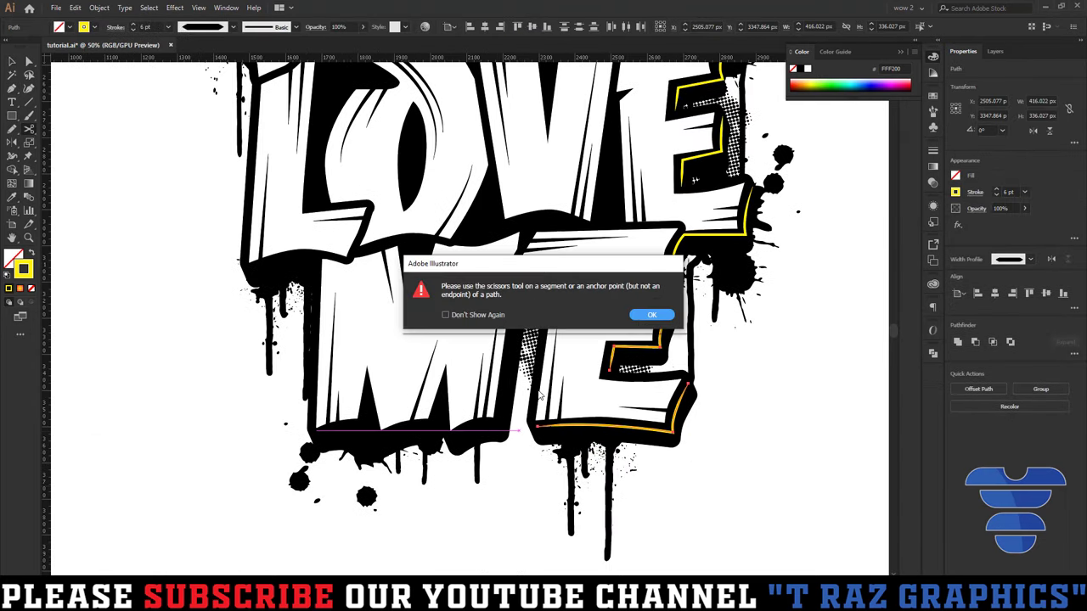
click(643, 323)
scroll(693, 180, up, 2)
Draw a highlight down the M's right edge, curving along its bottom.
key(p)
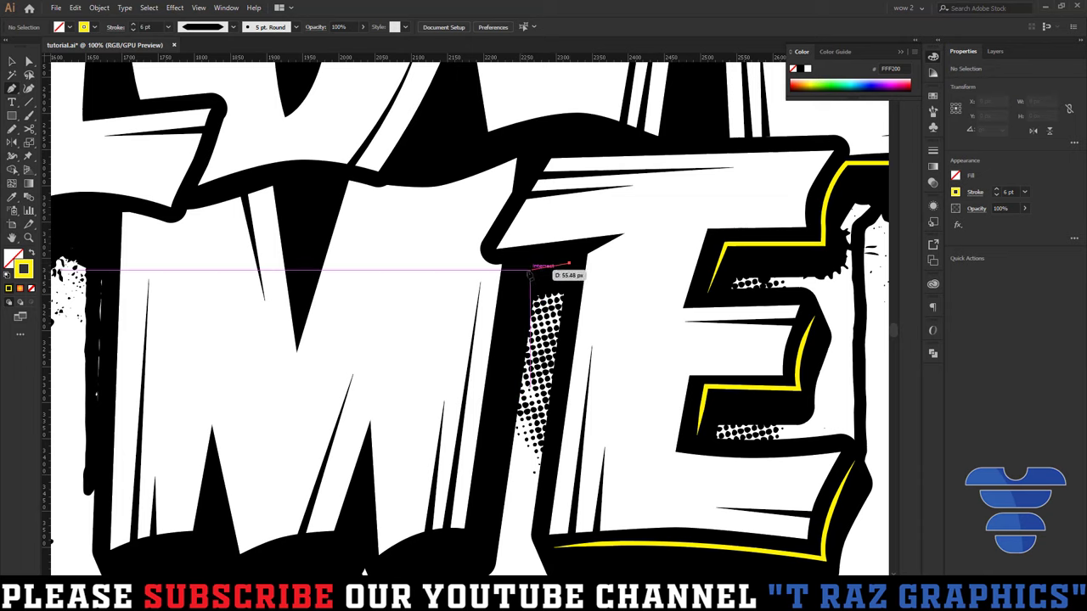
click(569, 181)
click(520, 185)
click(485, 458)
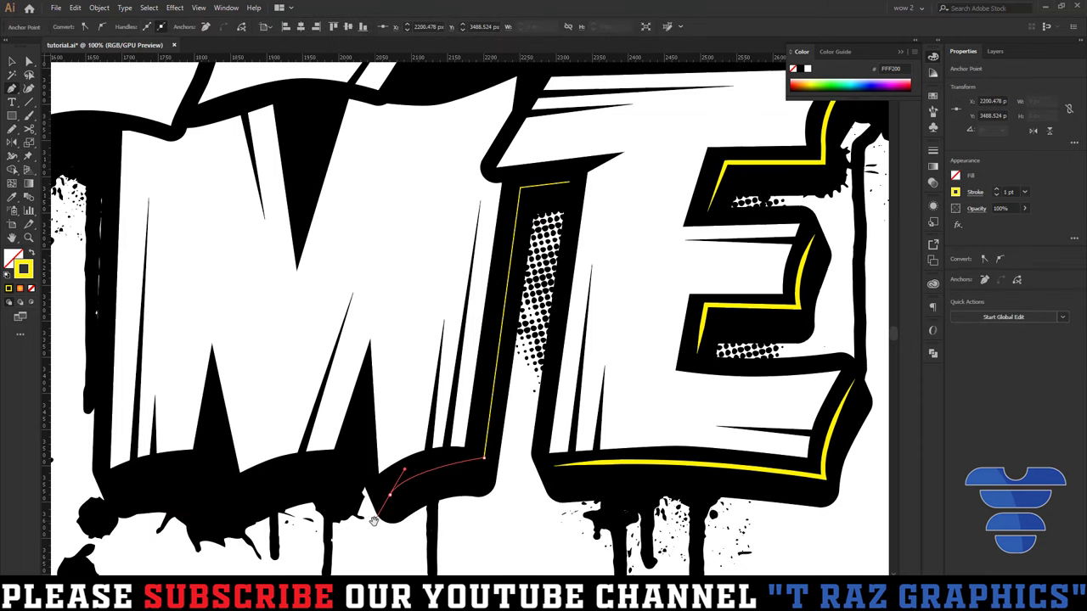
drag(375, 520, 374, 519)
Add a curved highlight along the M's base, ending at its bottom left.
ctrl+click(363, 427)
click(365, 420)
click(345, 468)
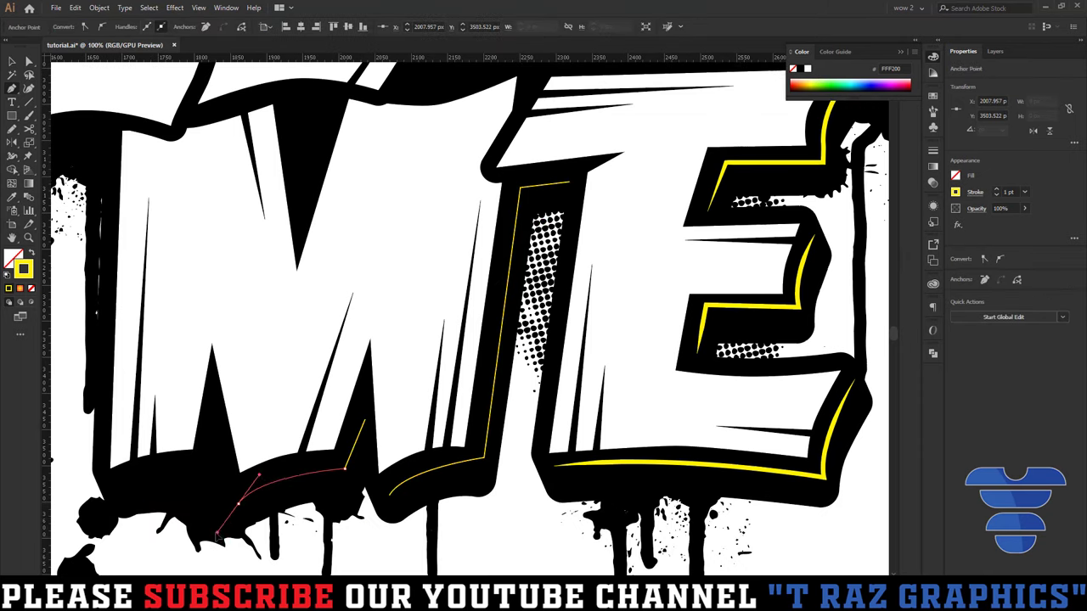
mouse_move(238, 504)
mouse_down()
mouse_move(213, 536)
mouse_move(325, 520)
mouse_up()
scroll(195, 471, down, 2)
click(213, 407)
click(213, 475)
scroll(326, 524, down, 3)
Apply the tapered width profile to the ME highlight path.
key(v)
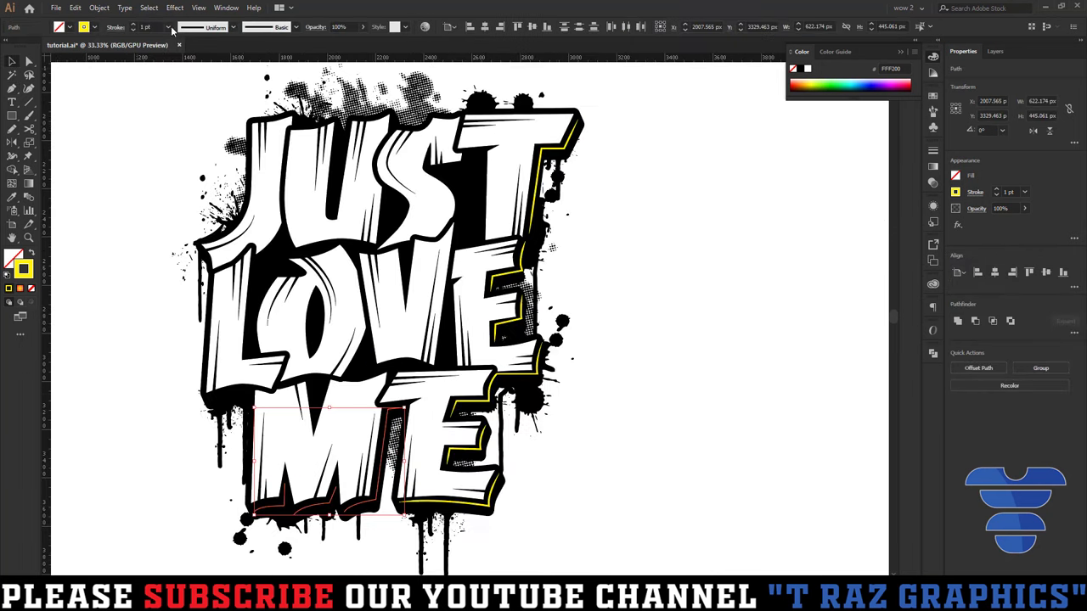
click(204, 27)
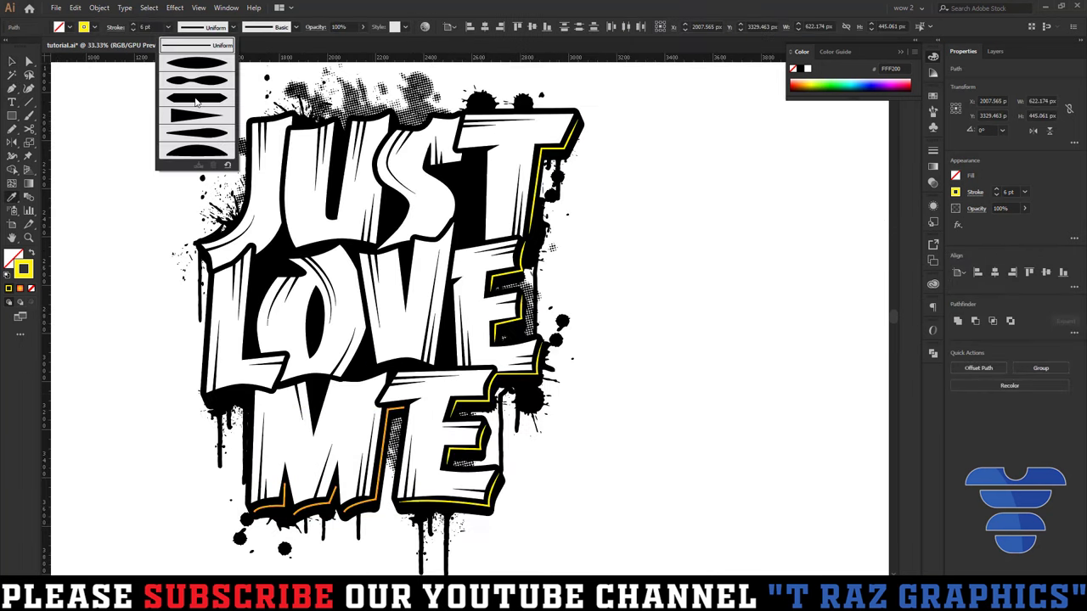
click(640, 379)
key(ctrl+1)
Draw highlights inside LOVE, including a straight line along the L's edge.
key(p)
click(305, 395)
drag(347, 322, 350, 295)
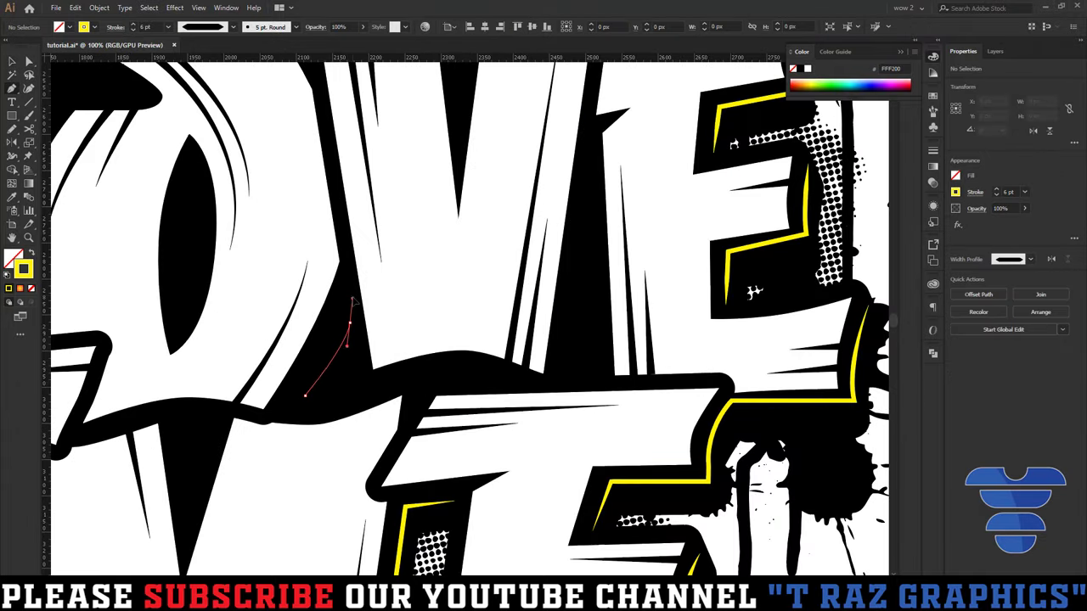
key(Escape)
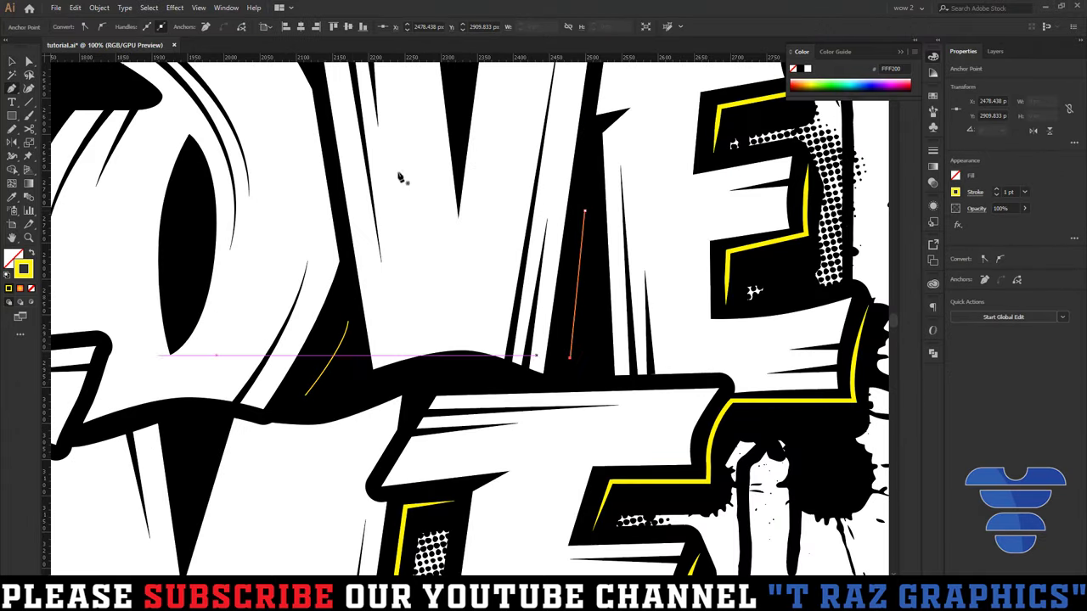
mouse_move(186, 316)
mouse_down()
mouse_move(395, 355)
mouse_move(595, 443)
mouse_up()
click(423, 149)
click(391, 414)
scroll(393, 415, down, 1)
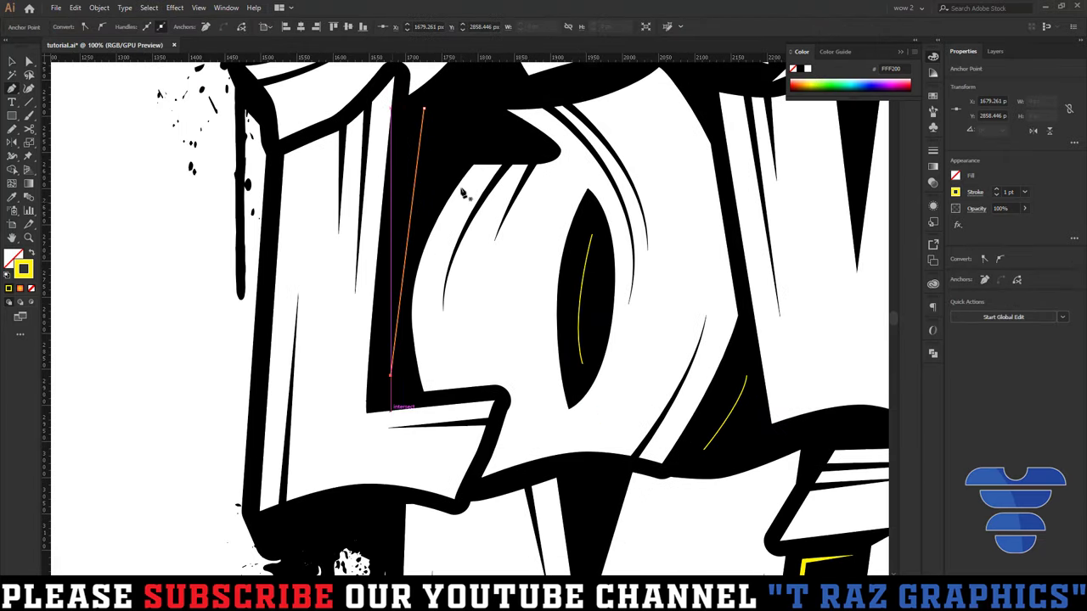
key(Escape)
Add a curved highlight along the L's upper edge.
drag(420, 136, 437, 230)
drag(512, 138, 437, 222)
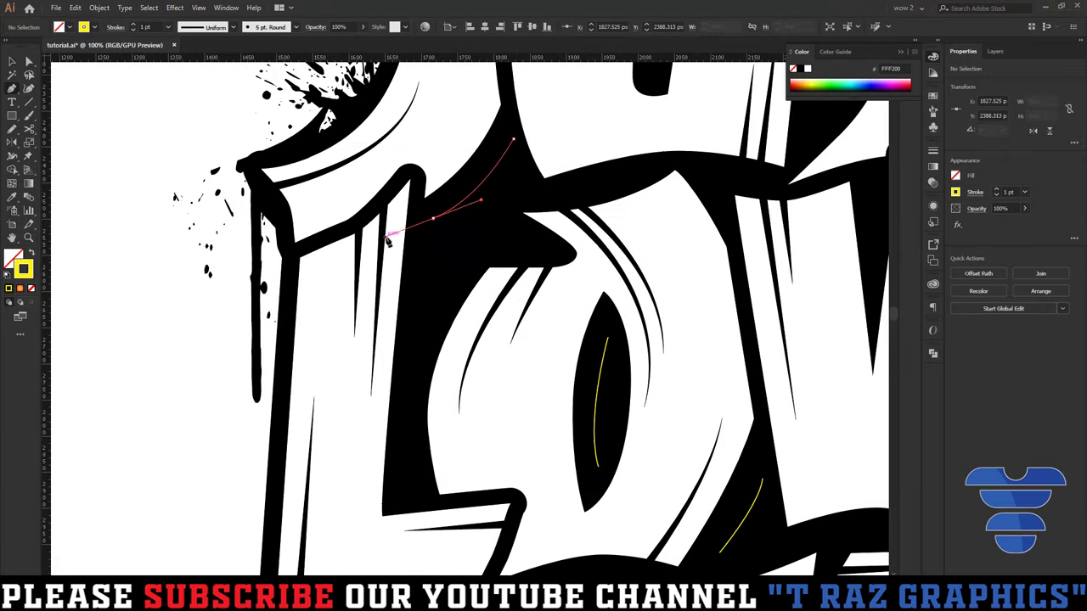
click(433, 219)
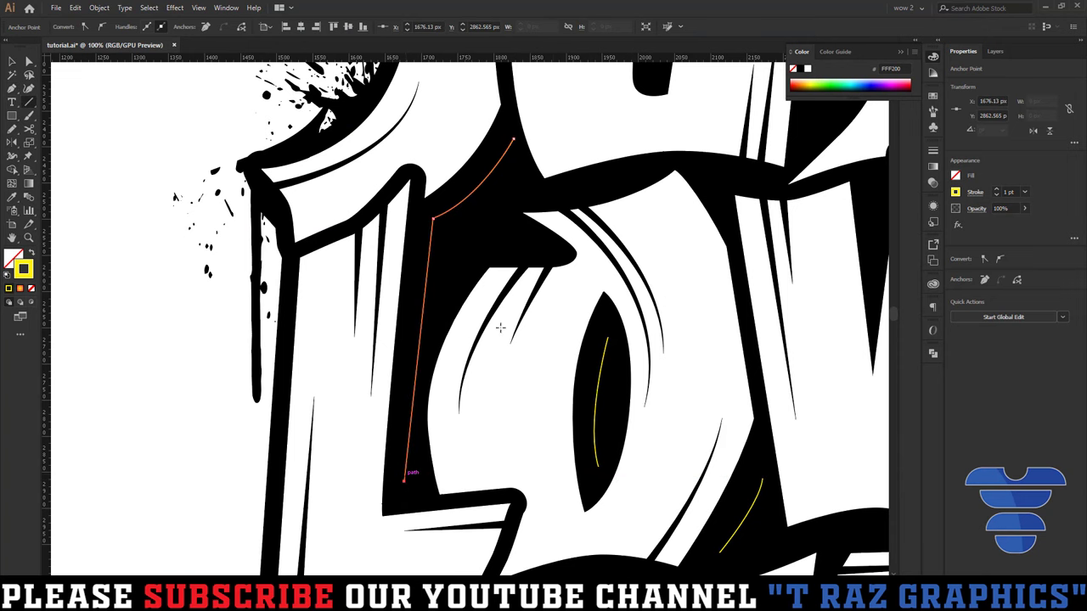
key(Escape)
scroll(500, 328, up, 5)
scroll(420, 235, up, 2)
Add short vertical highlights inside the U and S of JUST.
click(388, 235)
scroll(374, 392, down, 2)
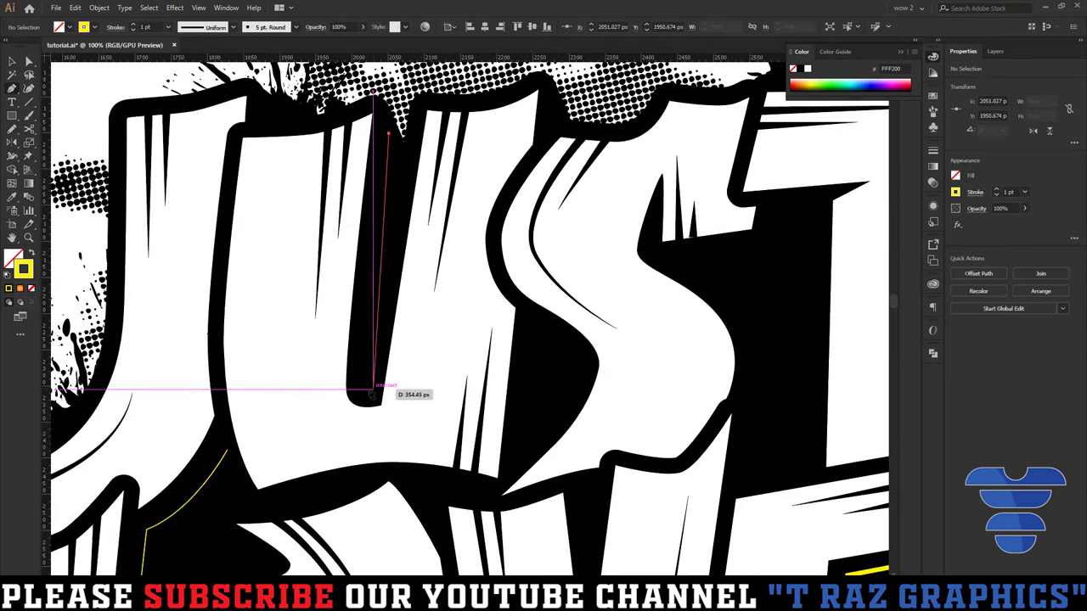
click(374, 392)
click(544, 321)
click(531, 429)
scroll(590, 367, right, 3)
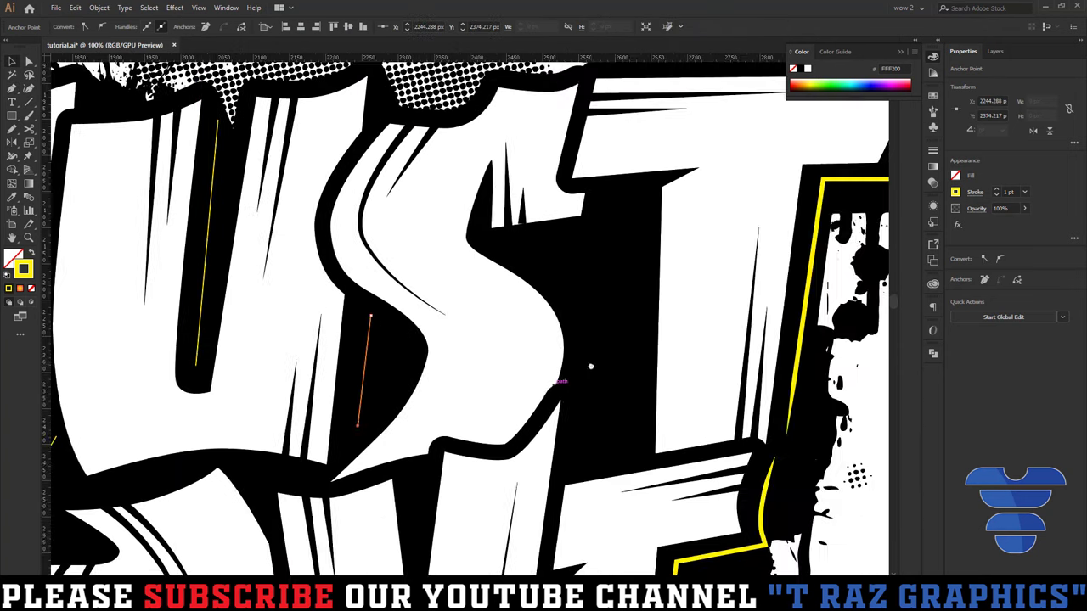
Draw a highlight along the T's inner edge, curving down beside the S.
click(610, 206)
click(604, 242)
click(519, 250)
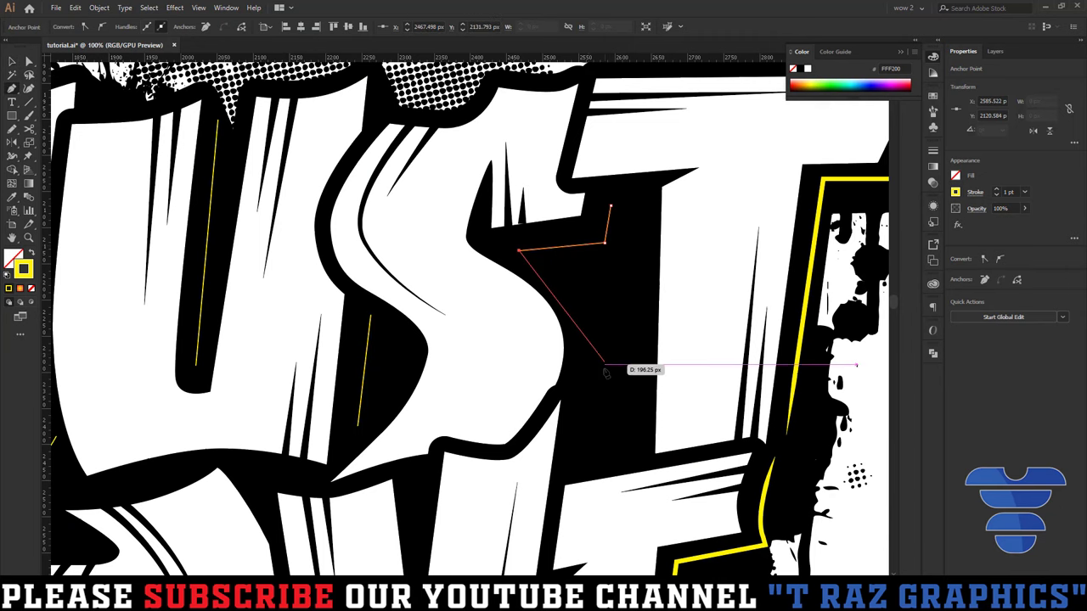
drag(586, 374, 556, 458)
key(Escape)
scroll(556, 458, down, 3)
scroll(507, 340, up, 3)
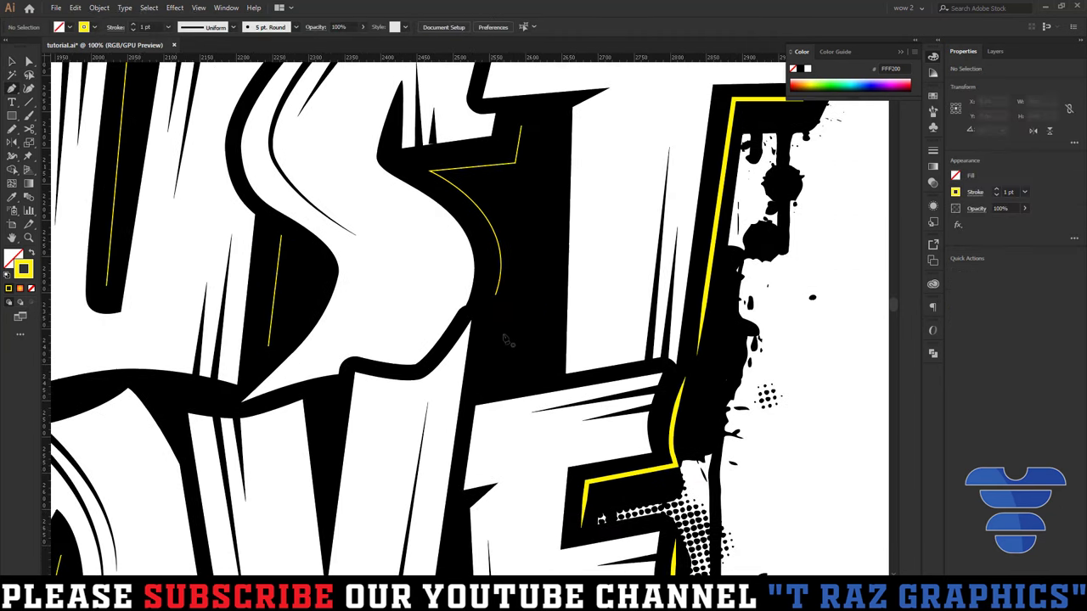
scroll(496, 340, down, 2)
key(v)
scroll(490, 352, down, 3)
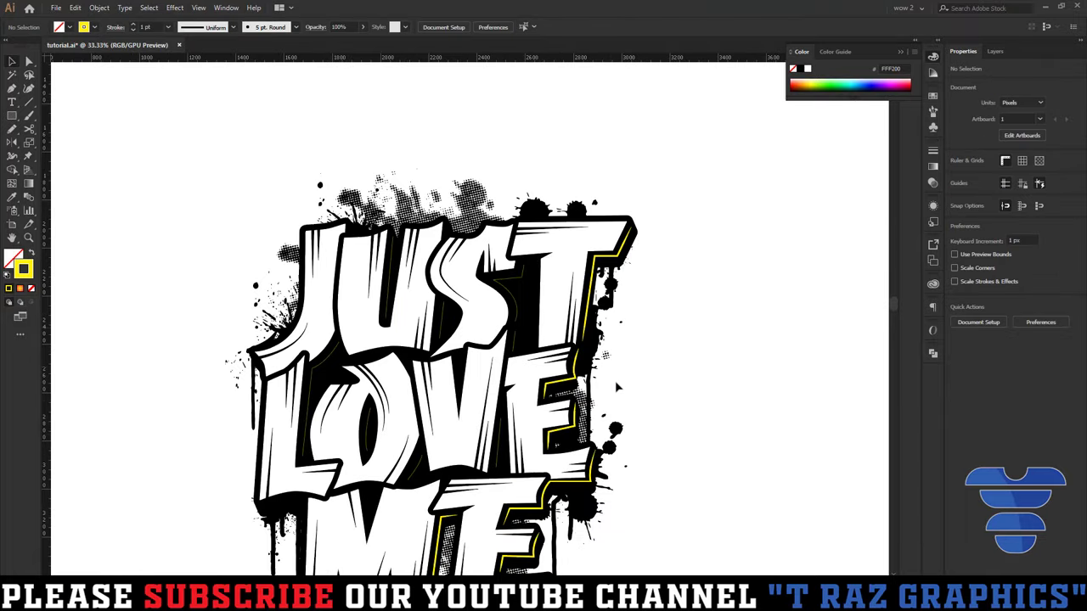
Give the JUST/LOVE highlight path the tapered width profile, then select all yellow lines.
click(553, 406)
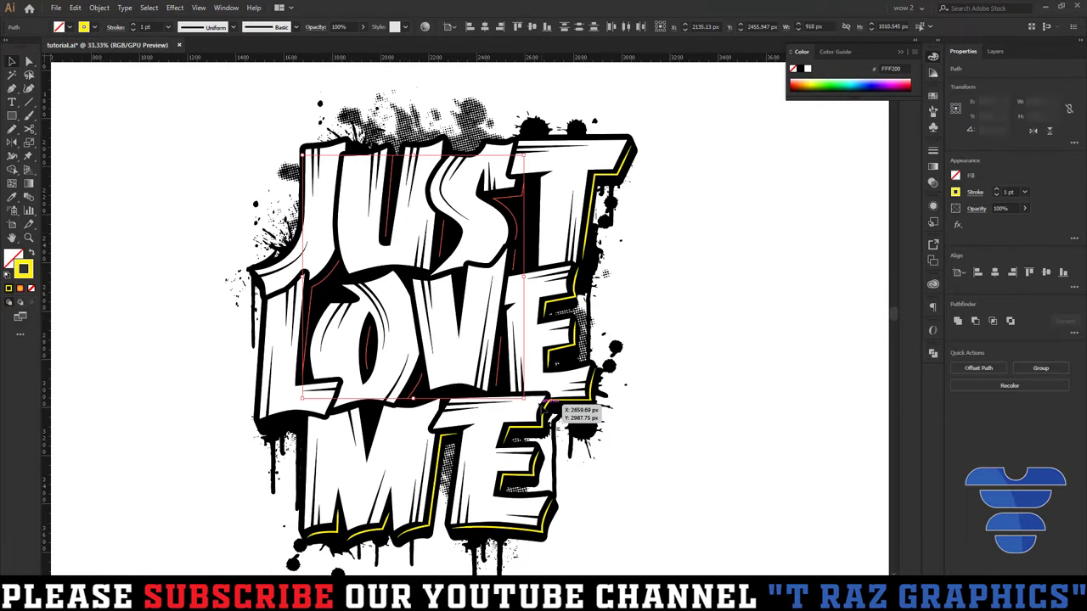
key(p)
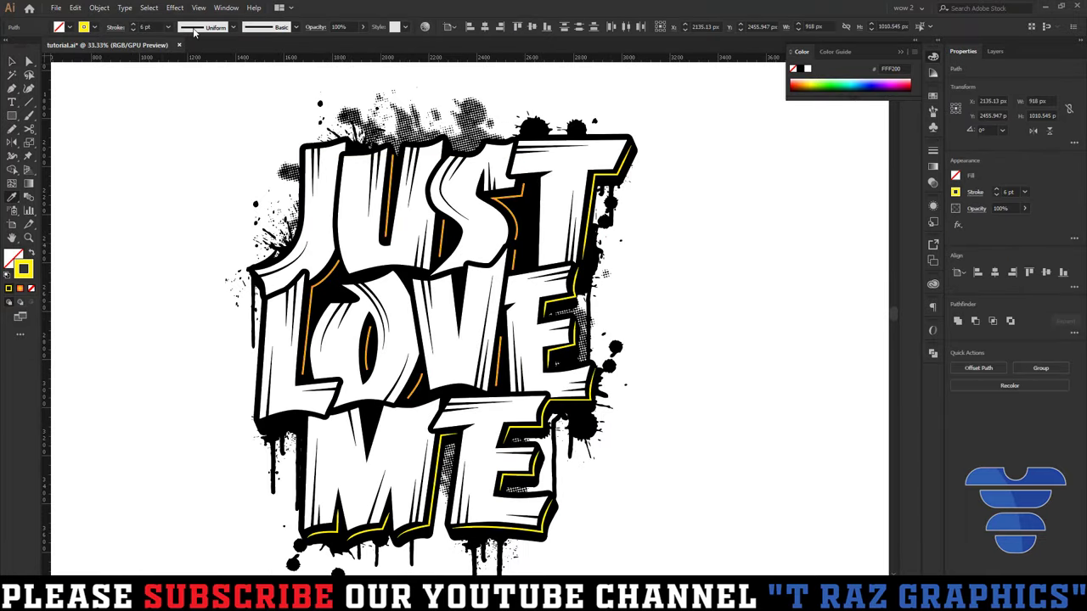
click(193, 28)
click(194, 80)
click(195, 105)
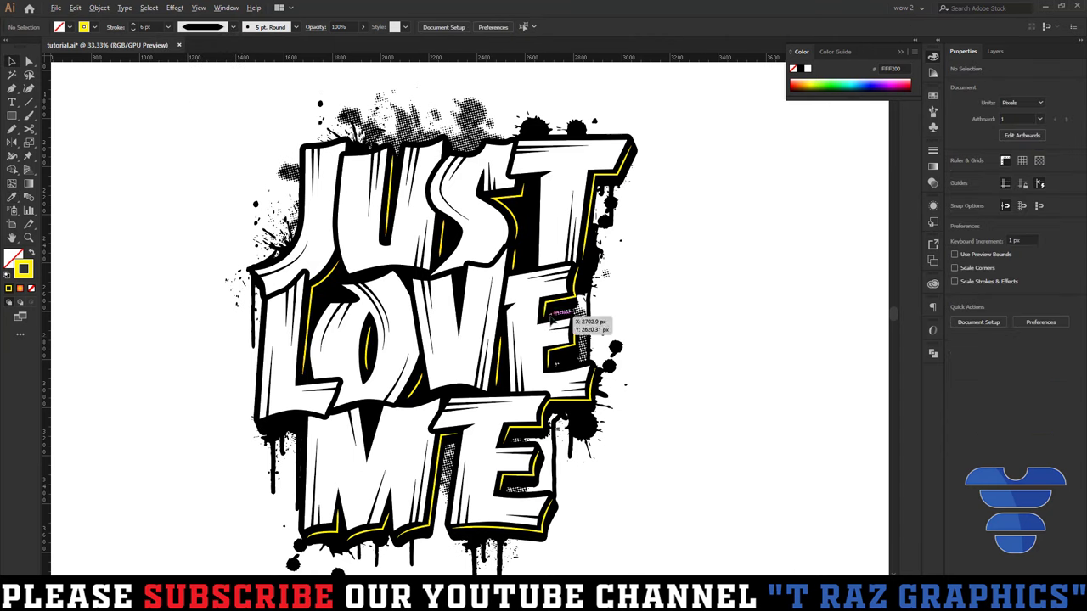
scroll(551, 316, down, 1)
scroll(246, 232, up, 1)
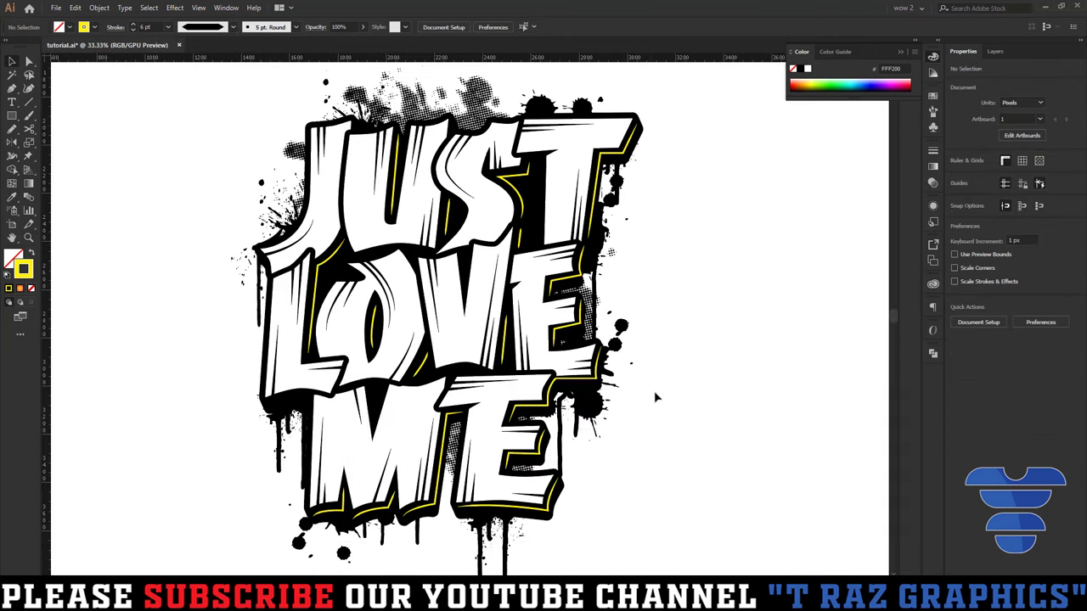
key(ctrl+minus)
drag(690, 505, 248, 114)
Group the yellow highlight lines and expand them into filled shapes.
key(ctrl+g)
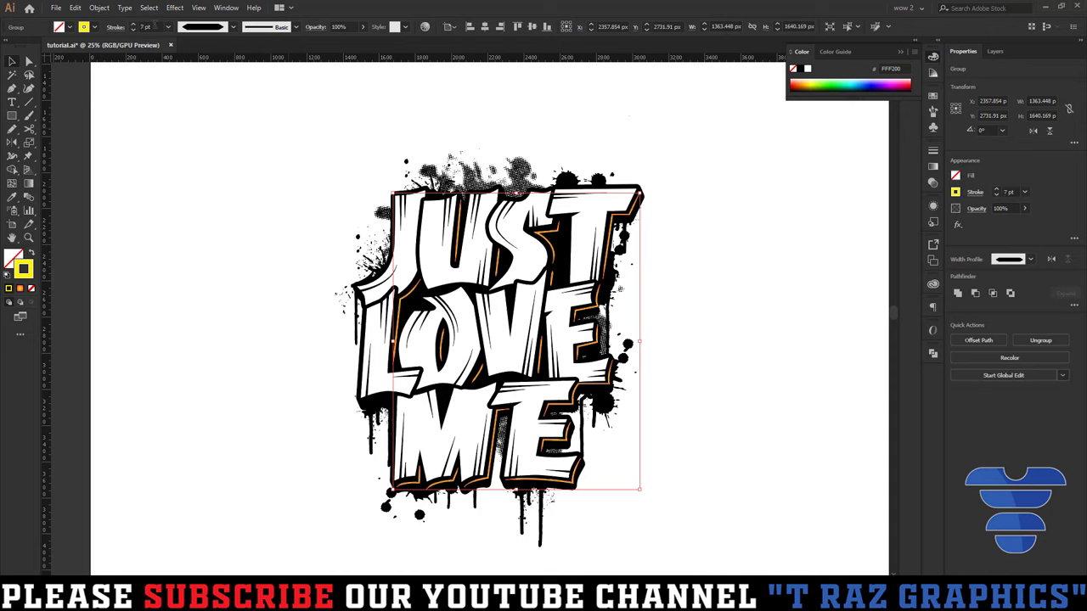
scroll(155, 27, up, 1)
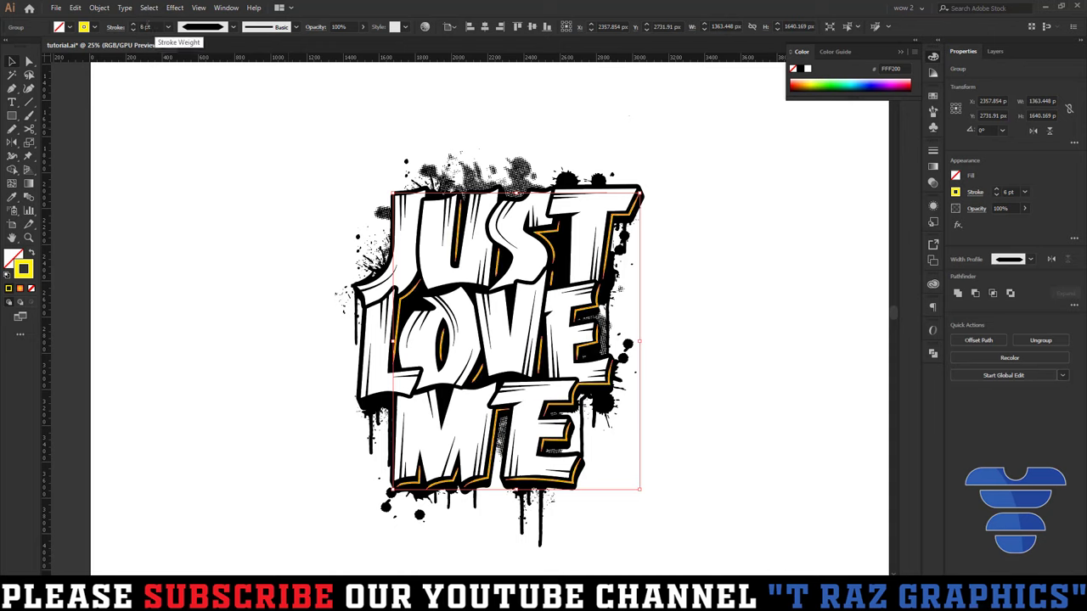
click(99, 8)
click(127, 140)
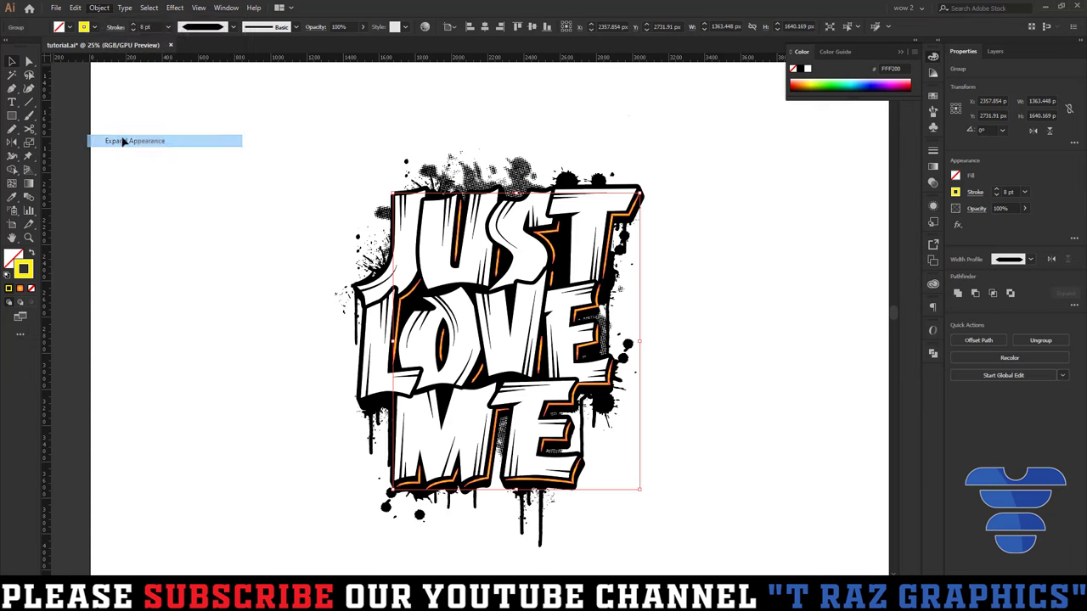
click(724, 372)
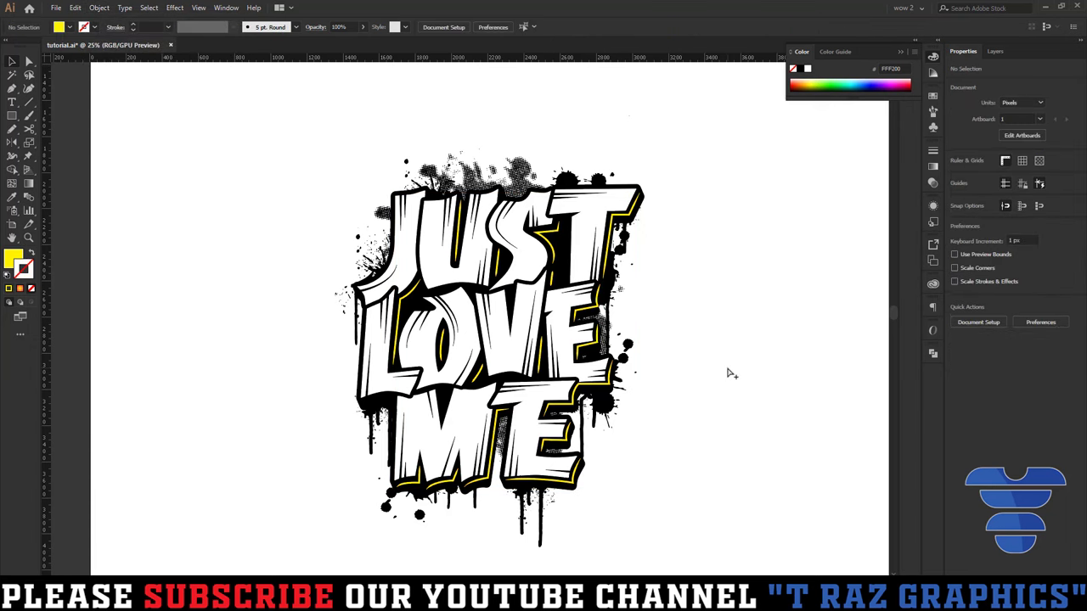
Pan and zoom out to review the whole lettering with nothing selected.
drag(745, 338, 681, 321)
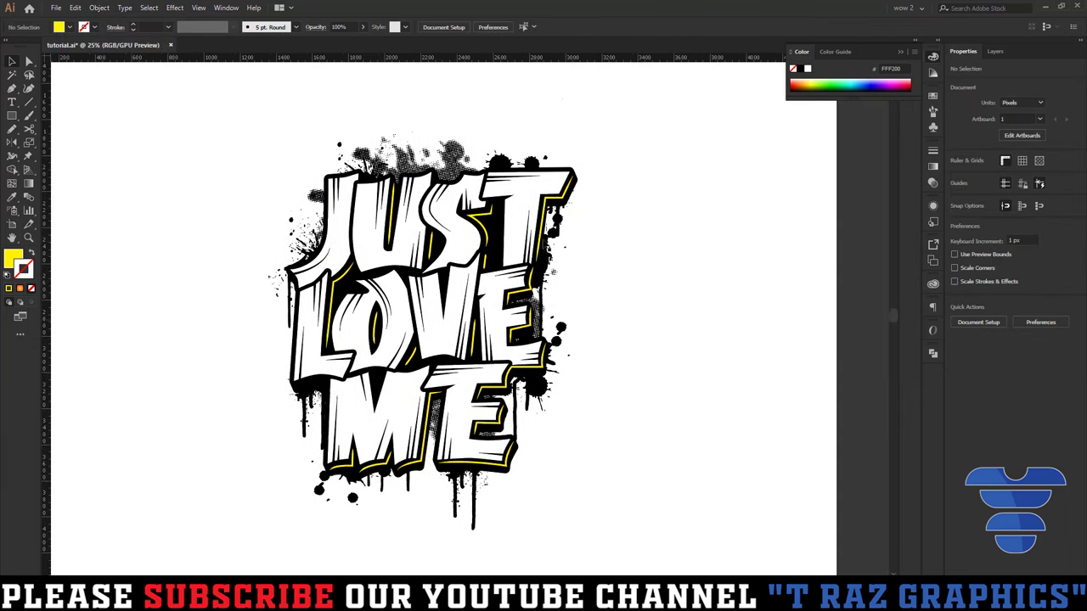
scroll(543, 225, up, 2)
click(459, 151)
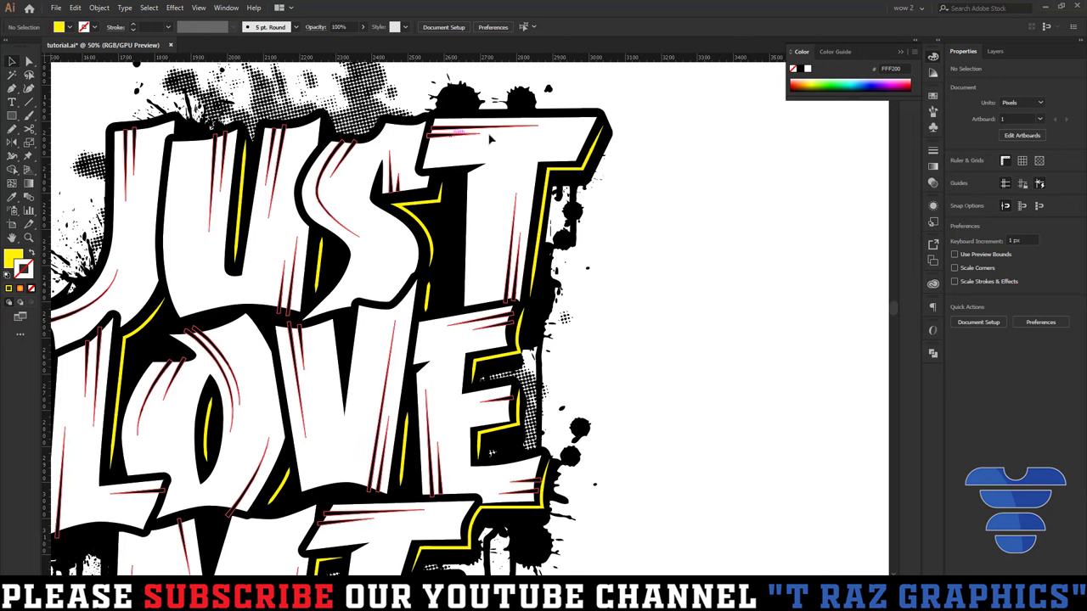
click(691, 225)
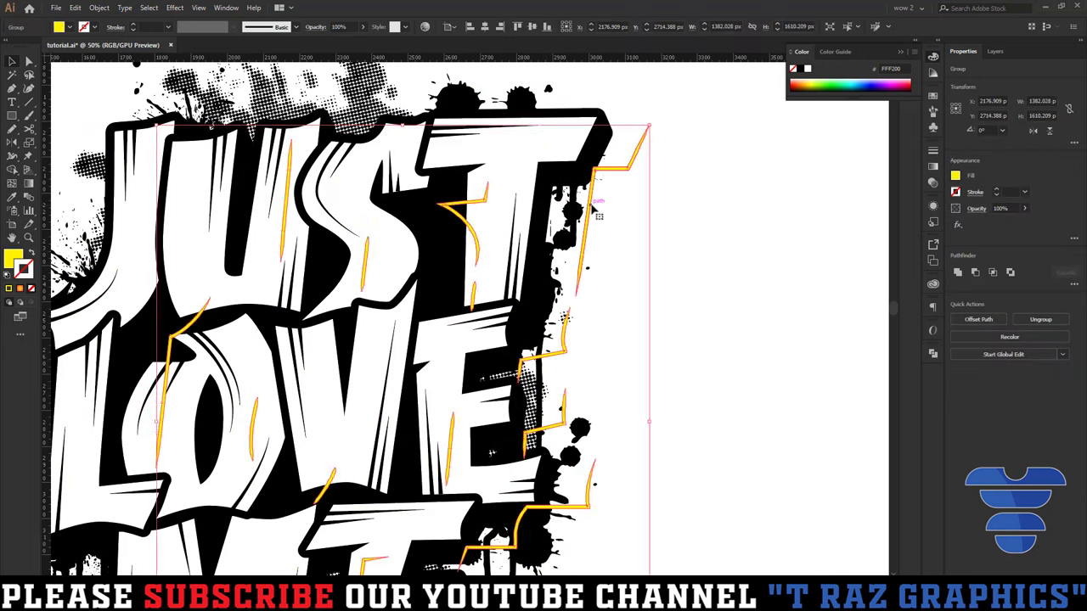
scroll(703, 222, down, 2)
scroll(769, 400, down, 1)
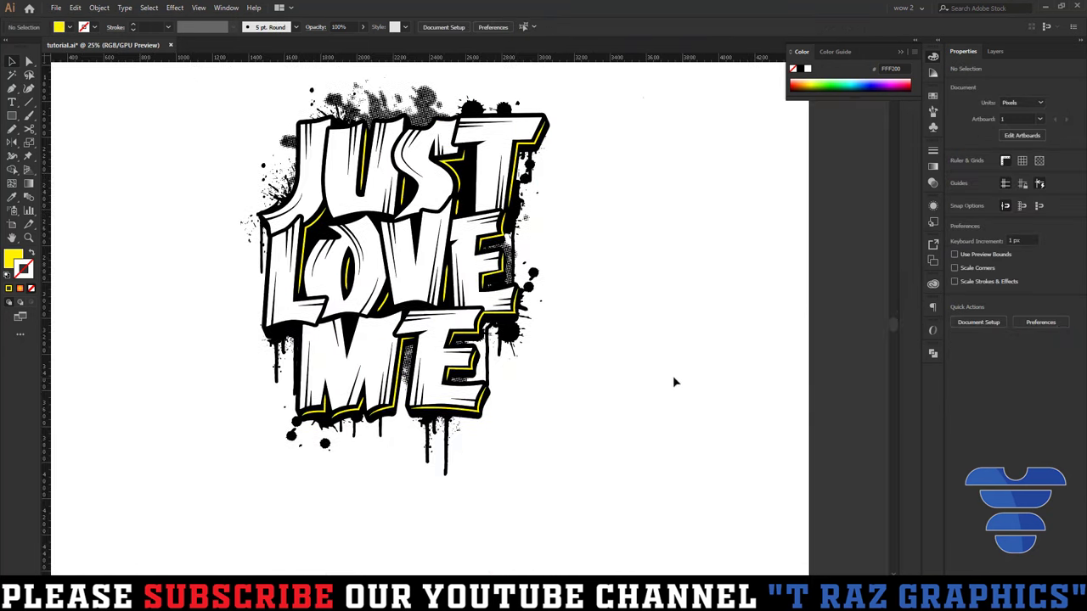
click(476, 274)
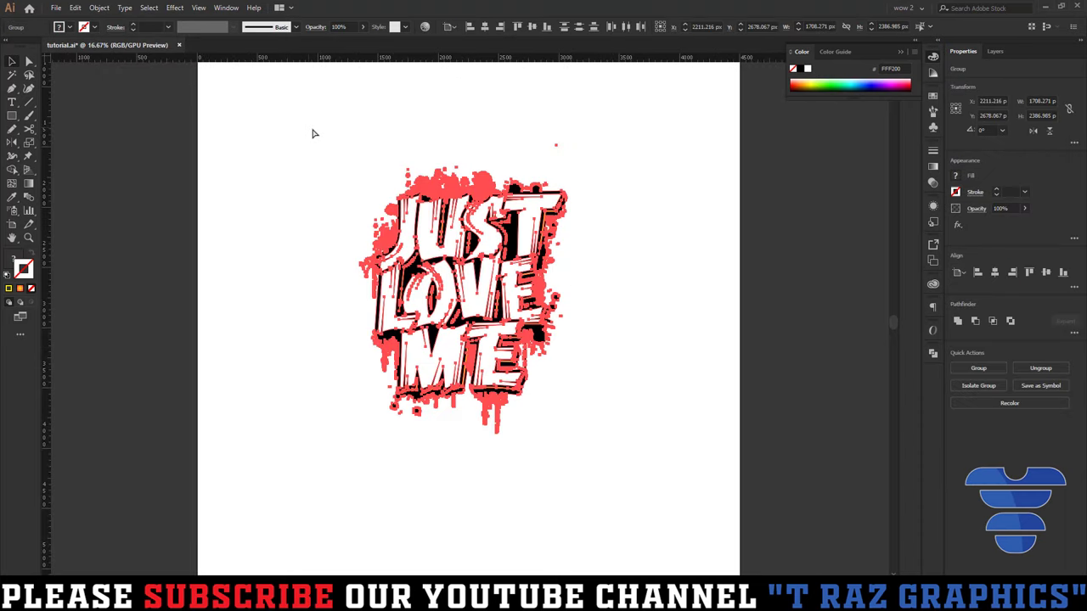
click(674, 245)
click(547, 230)
scroll(557, 229, up, 1)
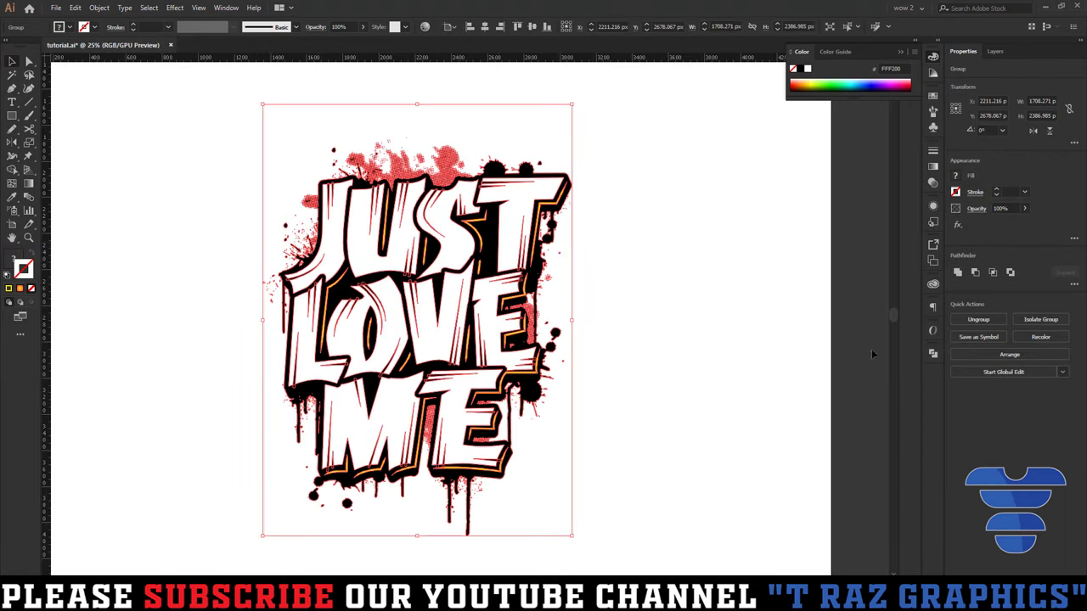
click(933, 355)
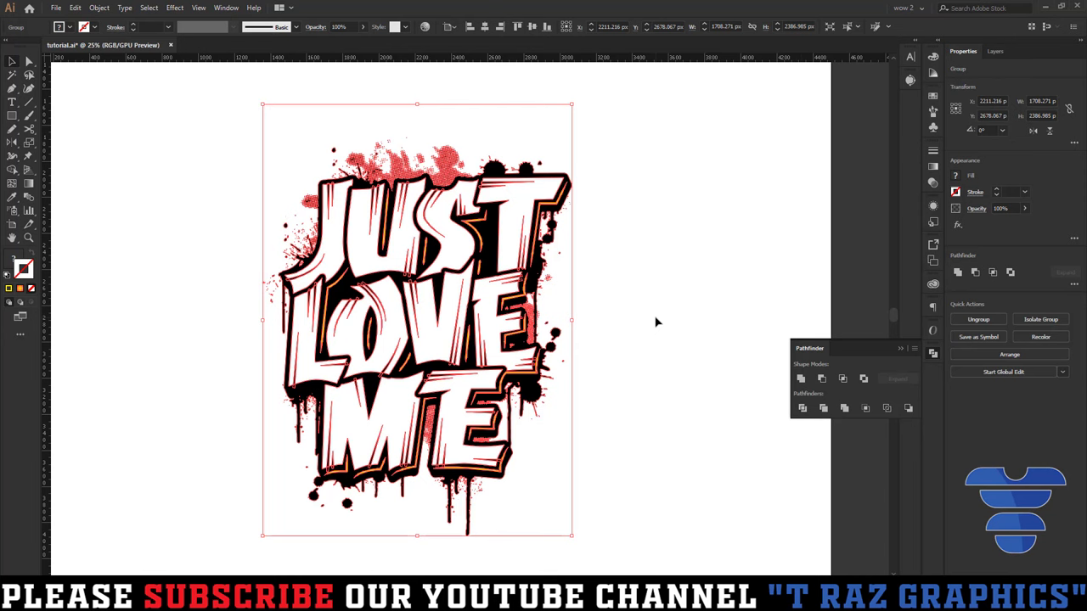
click(901, 349)
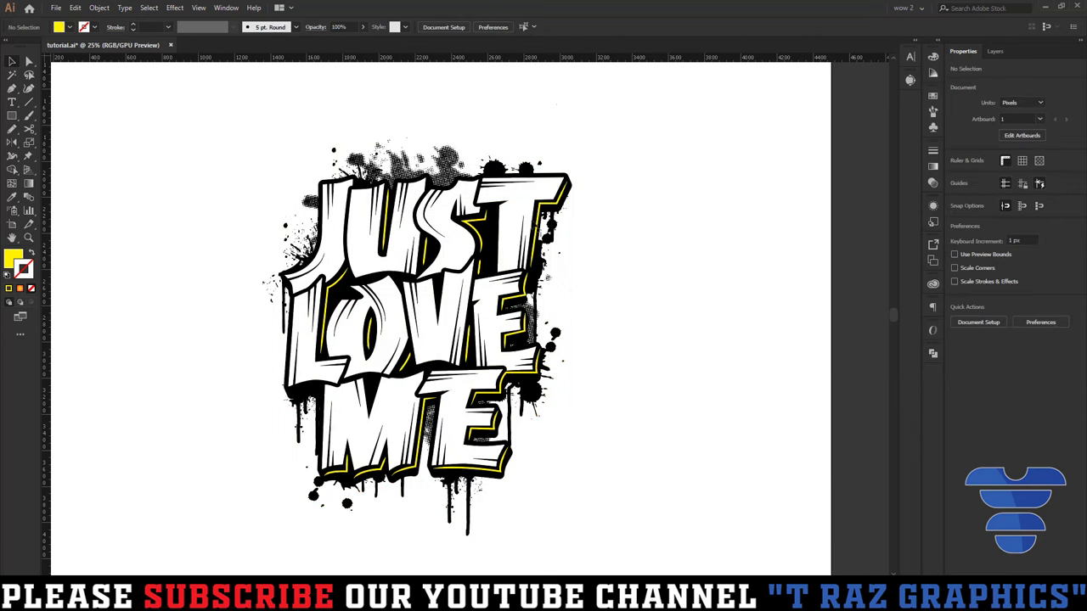
click(681, 242)
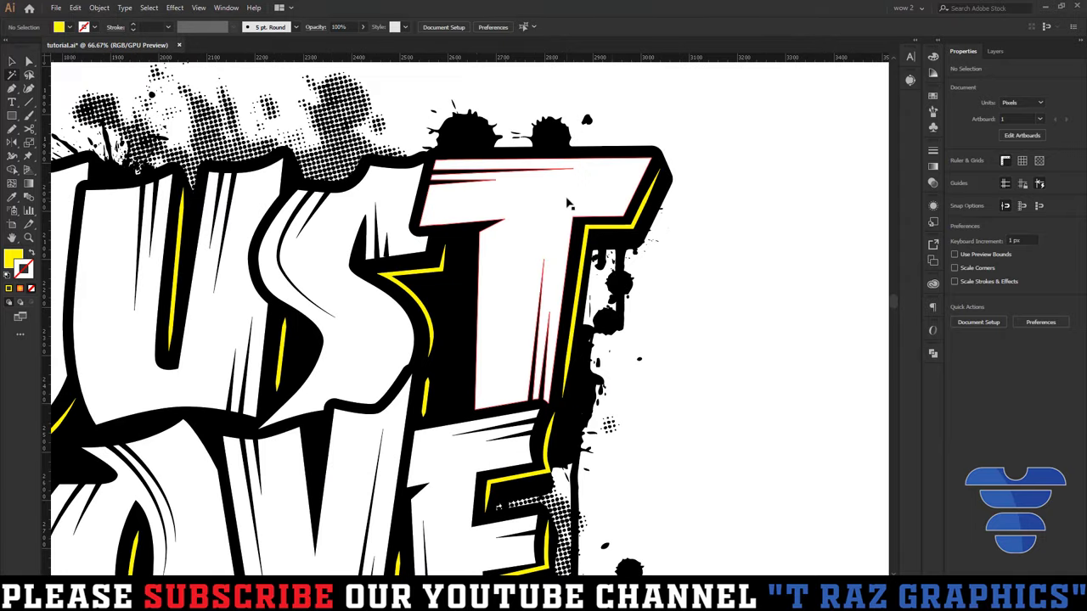
Place a duplicate of the yellow-accented JUST LOVE ME lettering to the left of the artboard.
key(ctrl+a)
key(ctrl+shift+a)
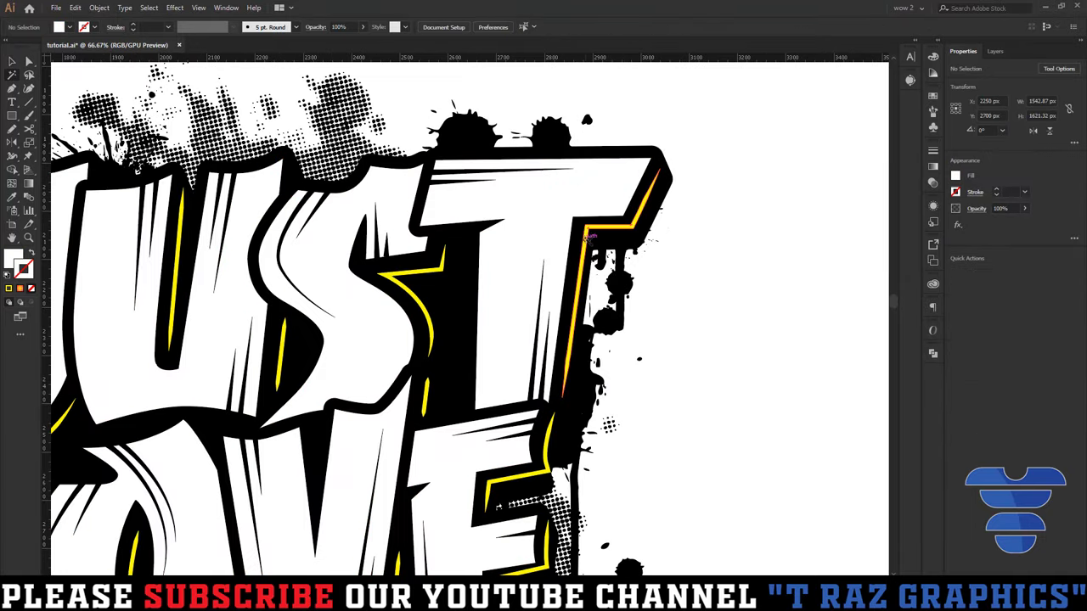
click(591, 227)
key(Delete)
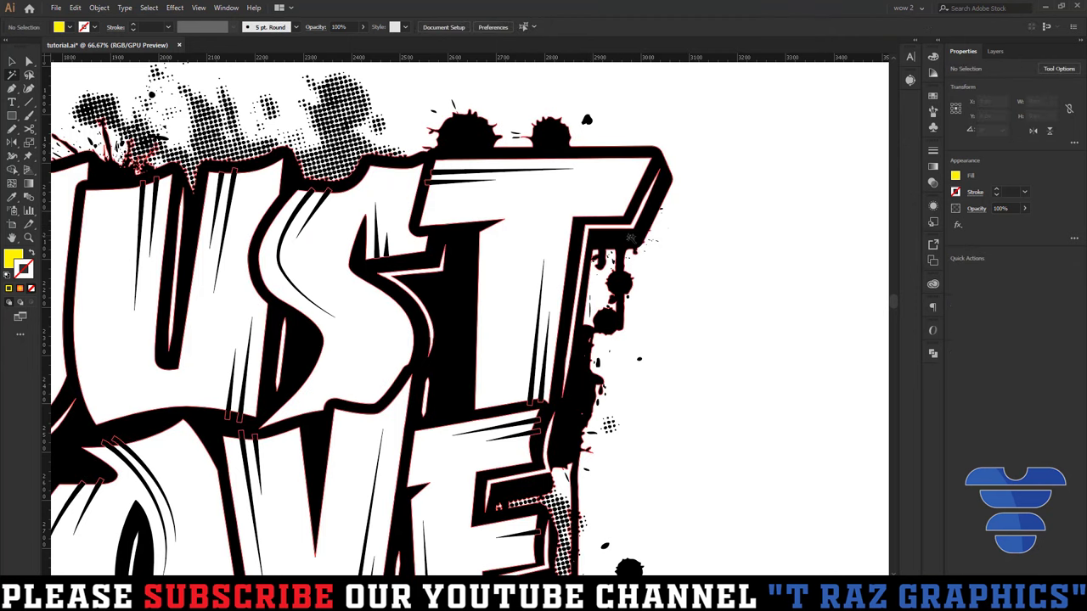
key(ctrl+minus)
key(ctrl+minus)
key(ctrl+minus)
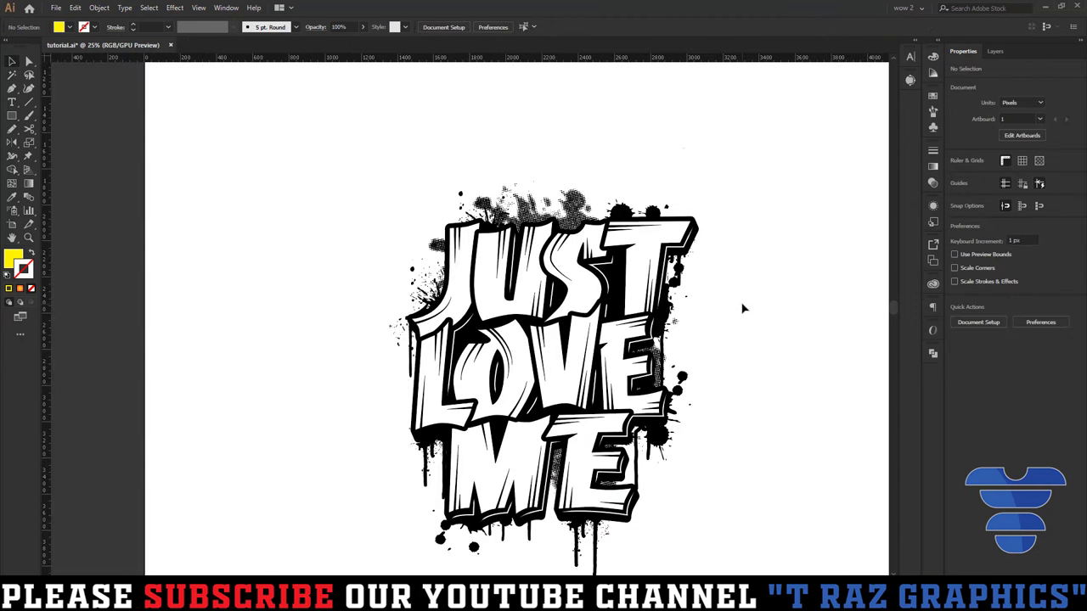
key(ctrl+z)
key(ctrl+z)
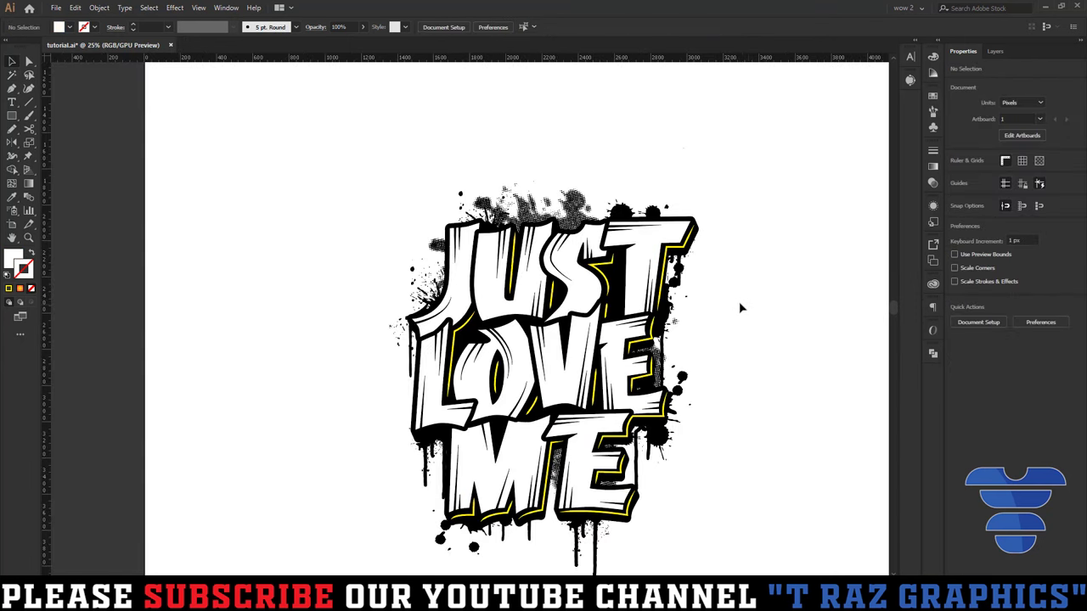
key(ctrl+a)
key(ctrl+minus)
key(ctrl+minus)
key(ctrl+minus)
mouse_move(558, 275)
mouse_down()
mouse_move(329, 275)
mouse_move(574, 274)
mouse_move(434, 287)
mouse_up()
click(624, 352)
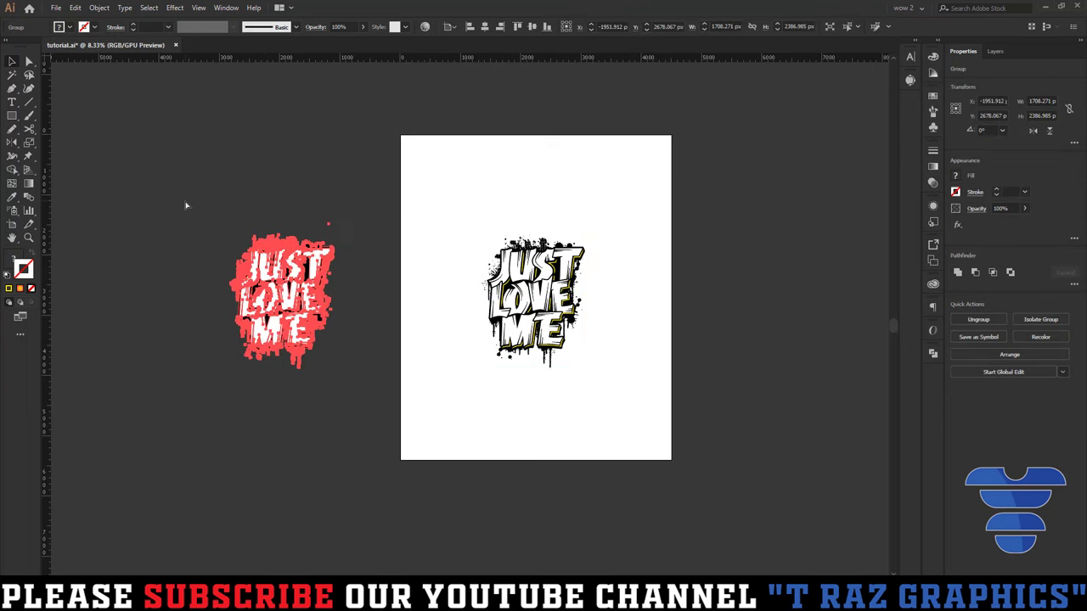
click(384, 286)
Delete the yellow accent lines from the artboard lettering, leaving it black and white.
scroll(553, 257, up, 2)
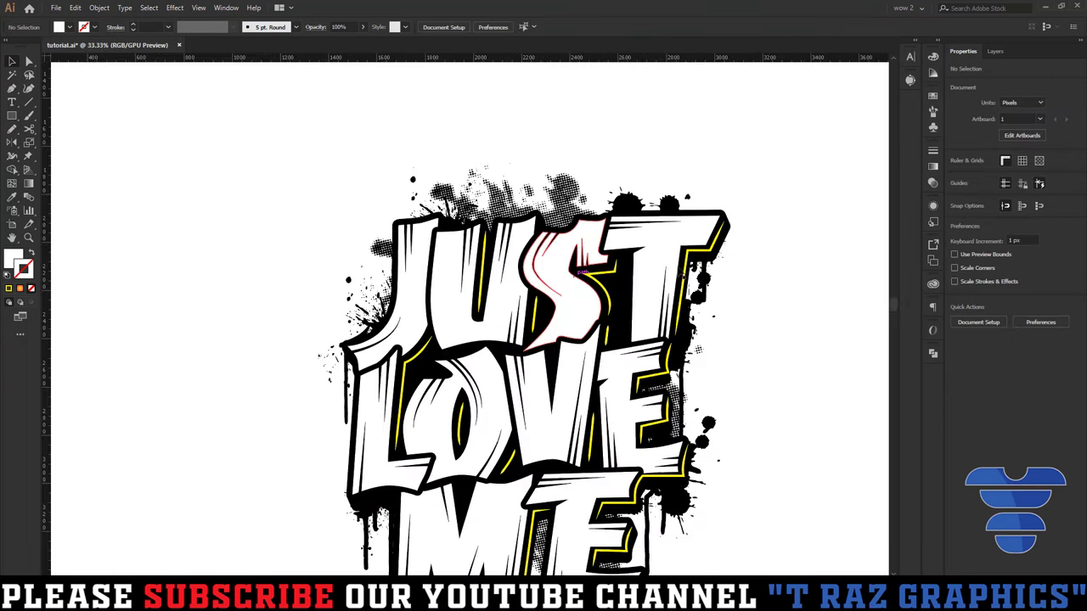
scroll(595, 255, up, 2)
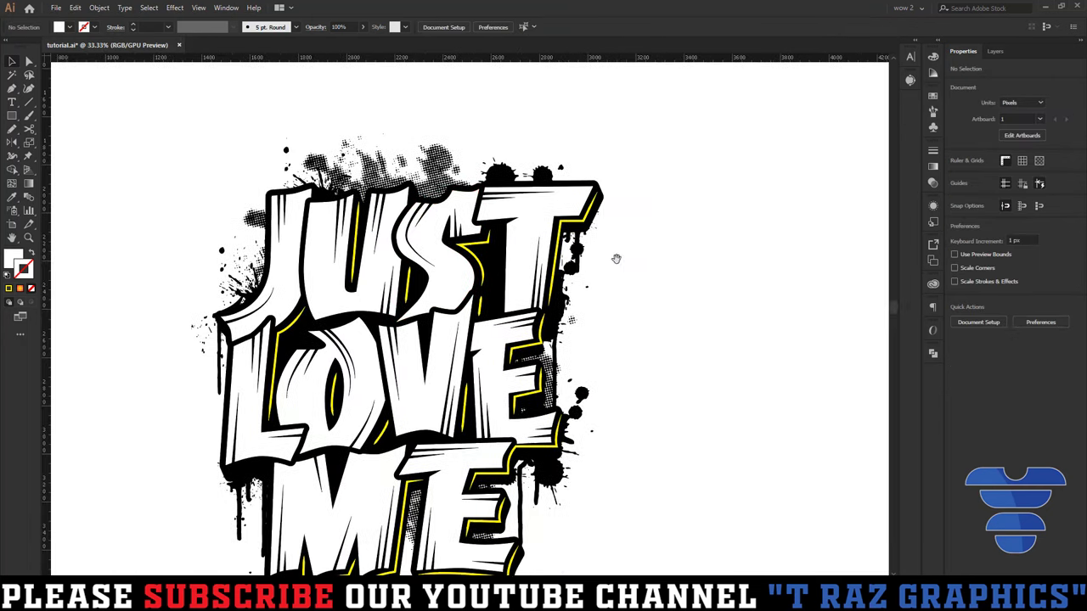
click(540, 211)
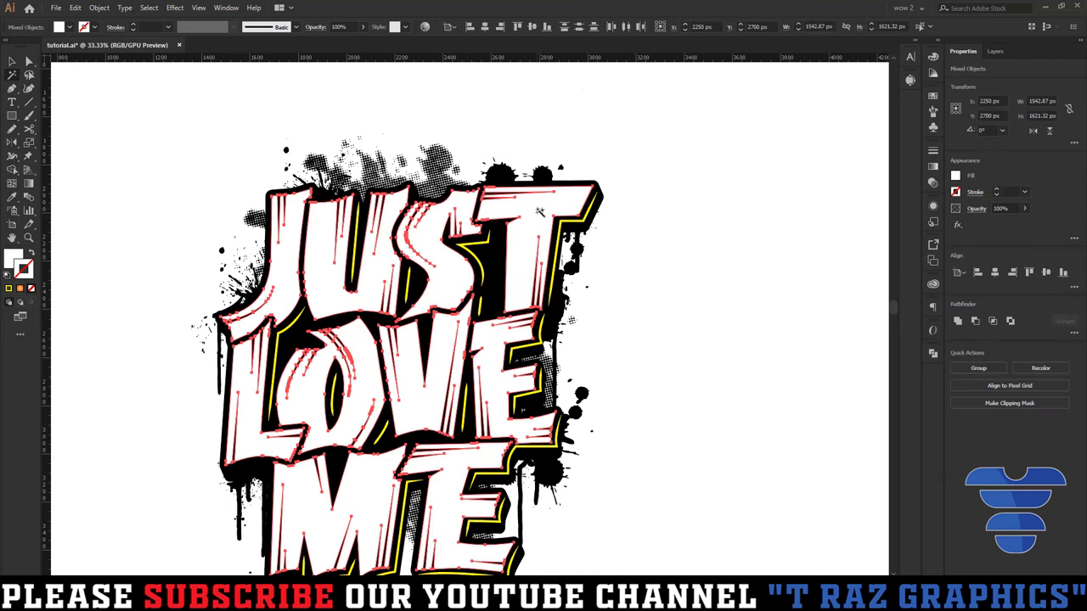
click(599, 240)
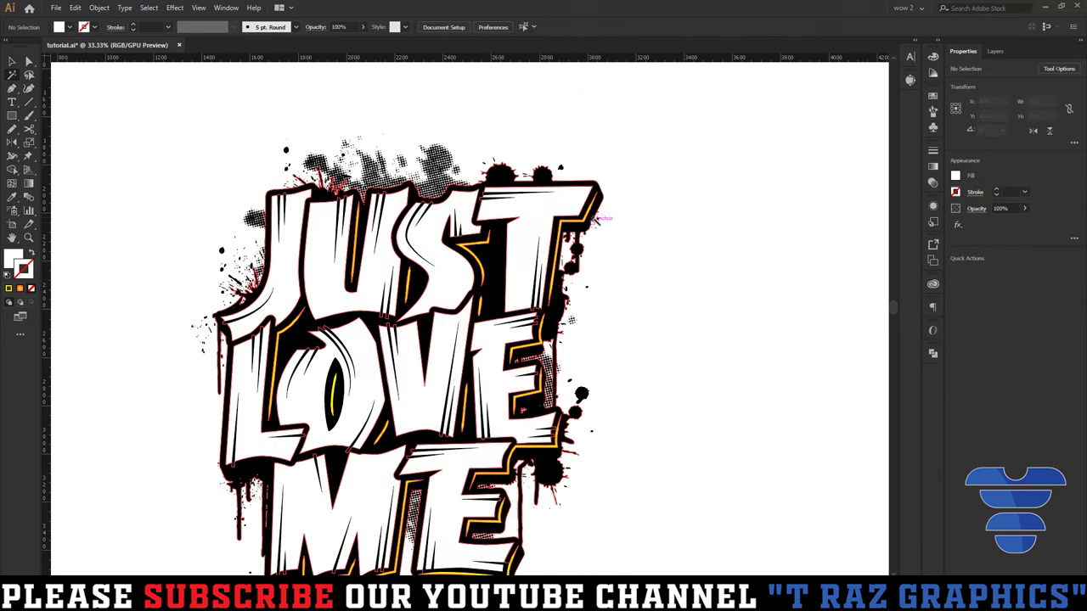
scroll(586, 212, up, 4)
click(549, 170)
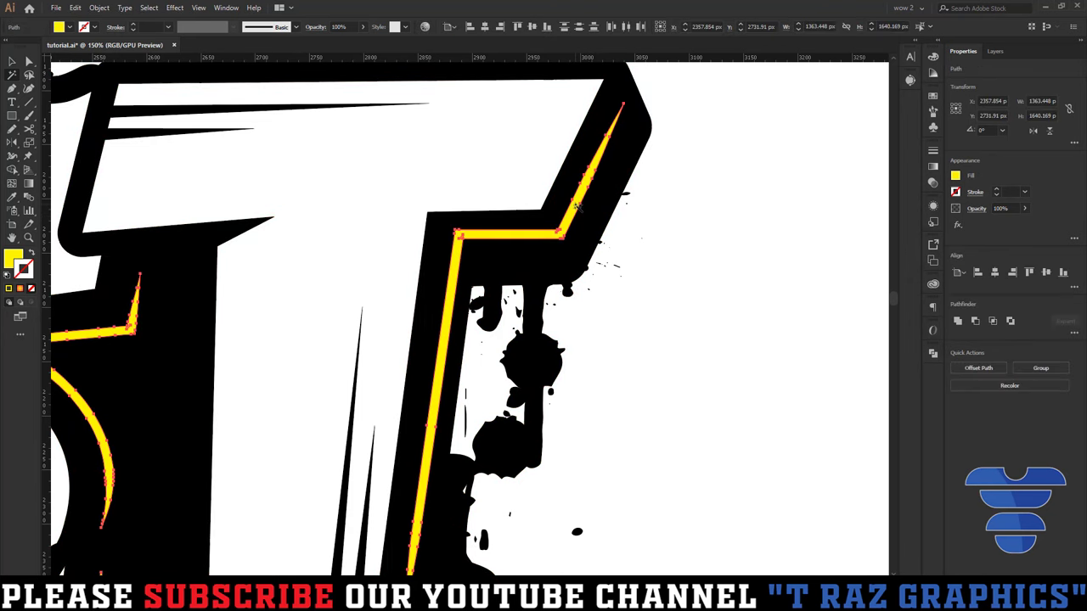
key(Delete)
scroll(697, 232, down, 3)
scroll(730, 246, down, 3)
key(b)
key(shift+x)
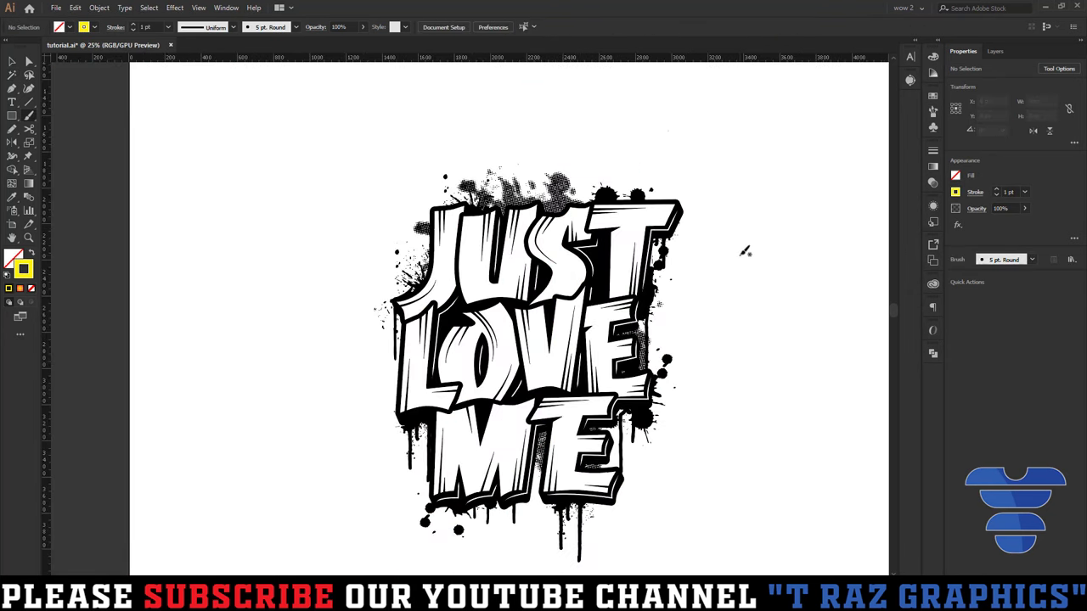
scroll(709, 242, down, 2)
click(601, 243)
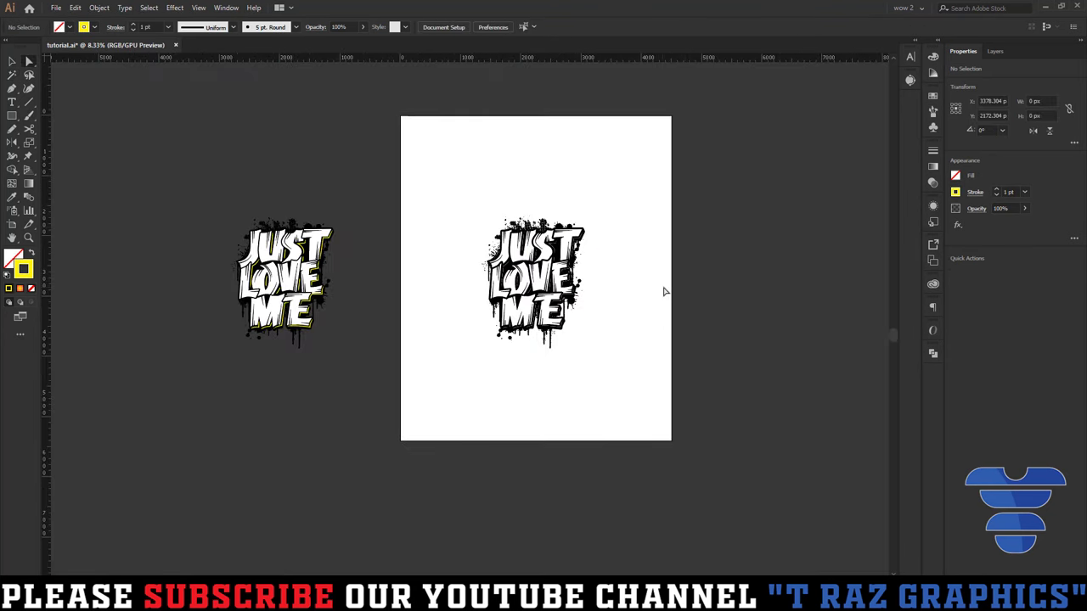
Recentre the black-and-white lettering on the artboard and bring up the Open dialog.
key(v)
drag(578, 255, 794, 259)
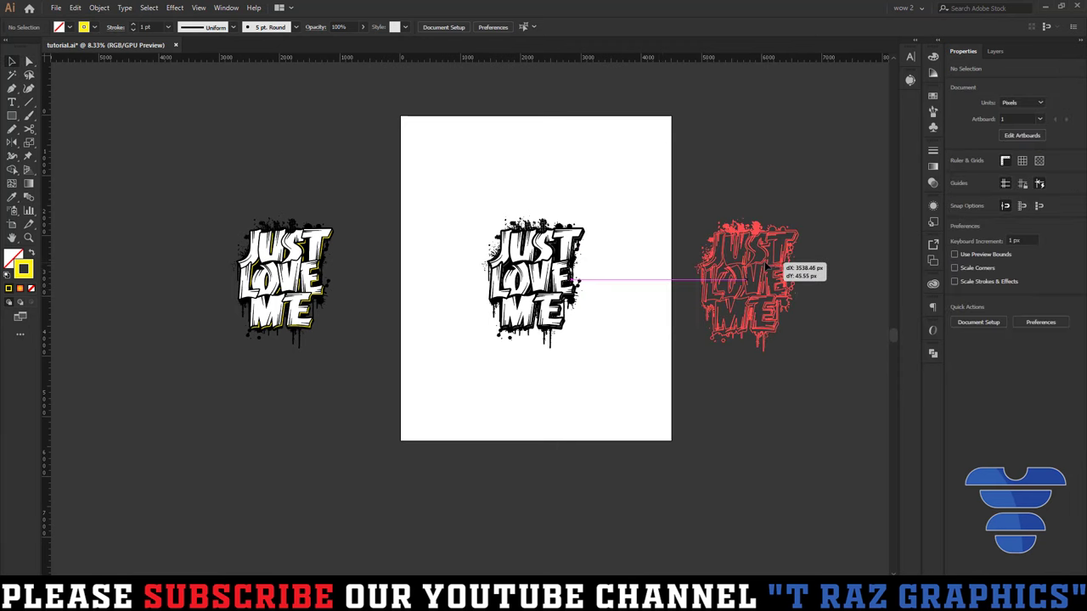
click(785, 391)
scroll(601, 372, up, 3)
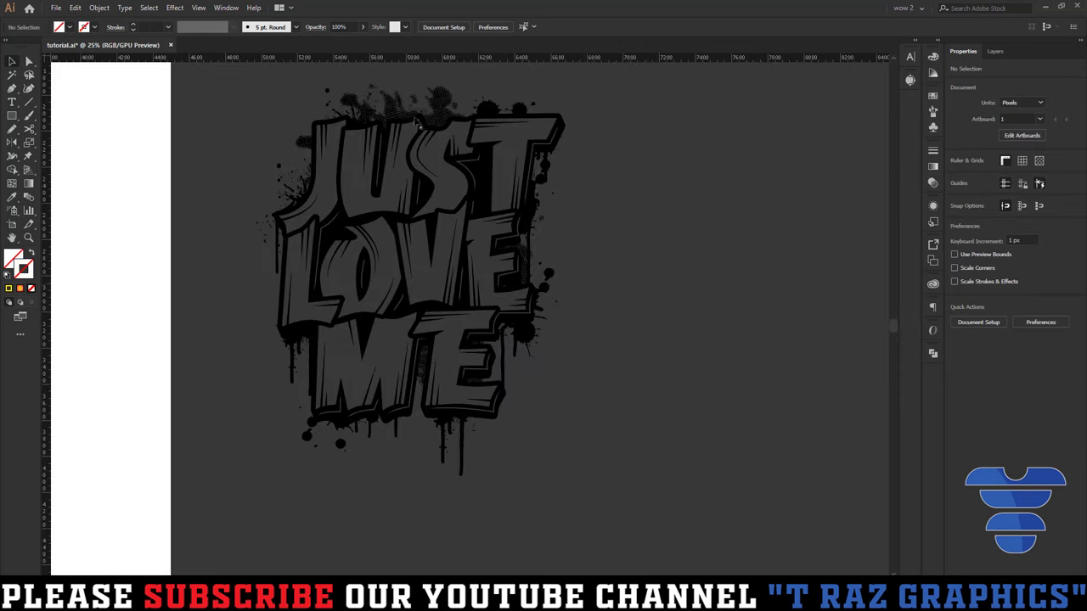
scroll(630, 274, down, 3)
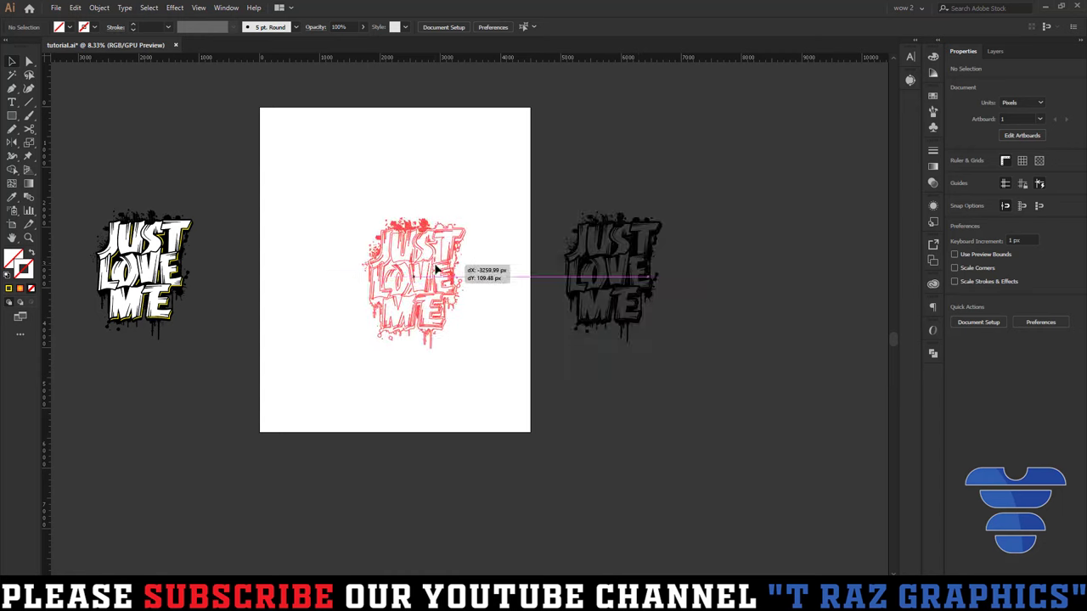
drag(599, 270, 398, 275)
click(516, 265)
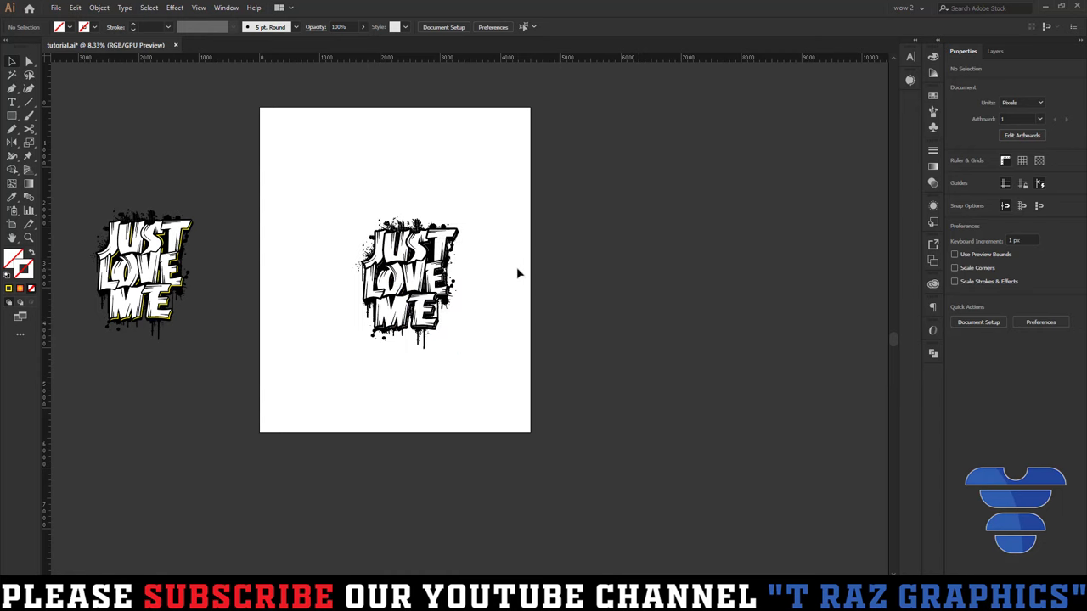
key(ctrl+o)
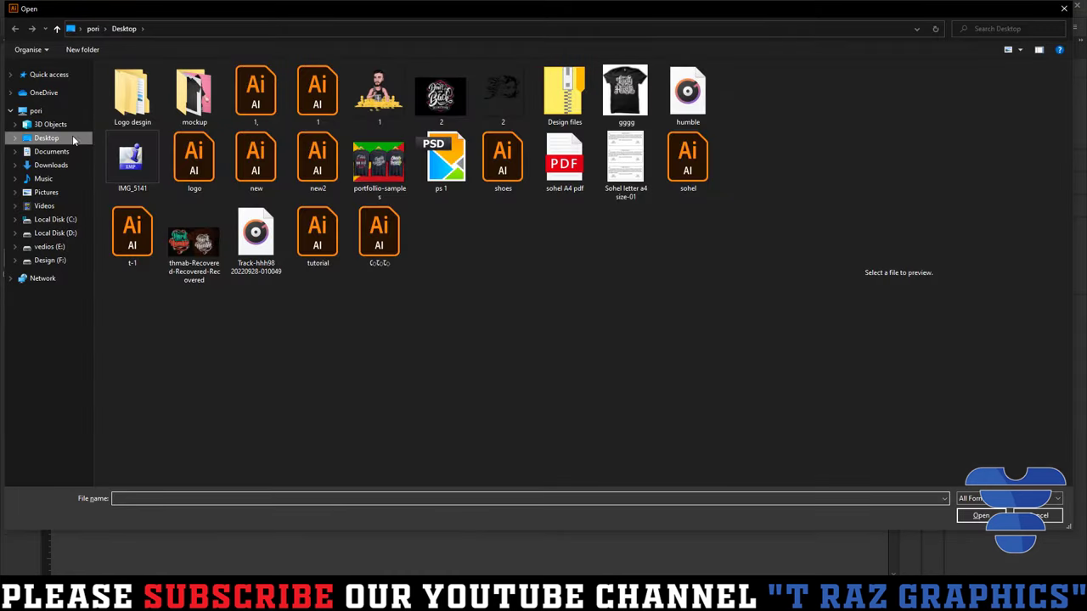
Open the white T-shirt image white.jpg from the mockup folder.
double_click(193, 93)
click(497, 234)
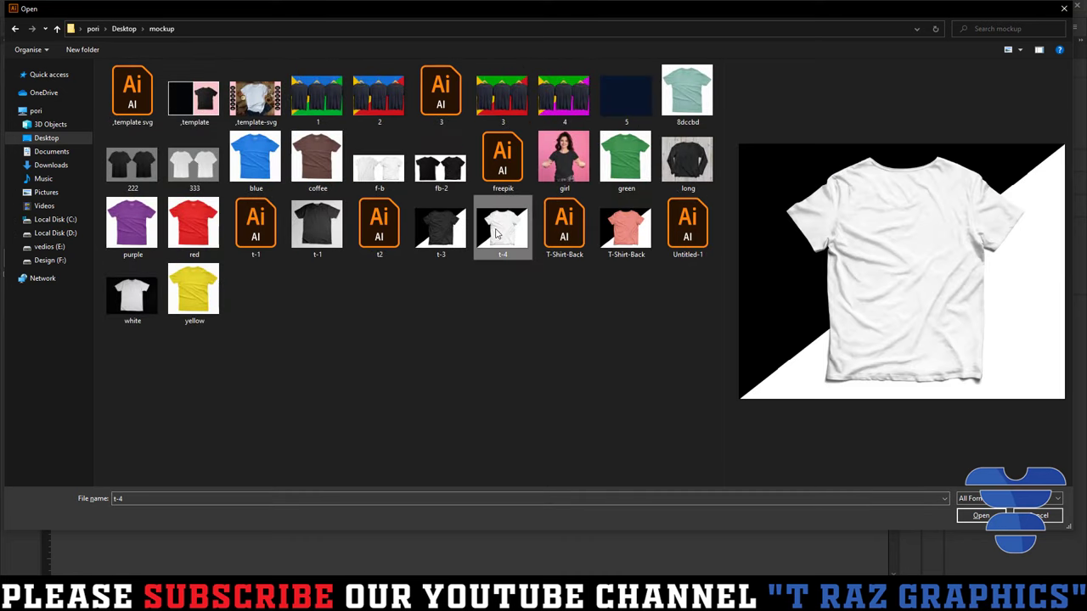
double_click(136, 296)
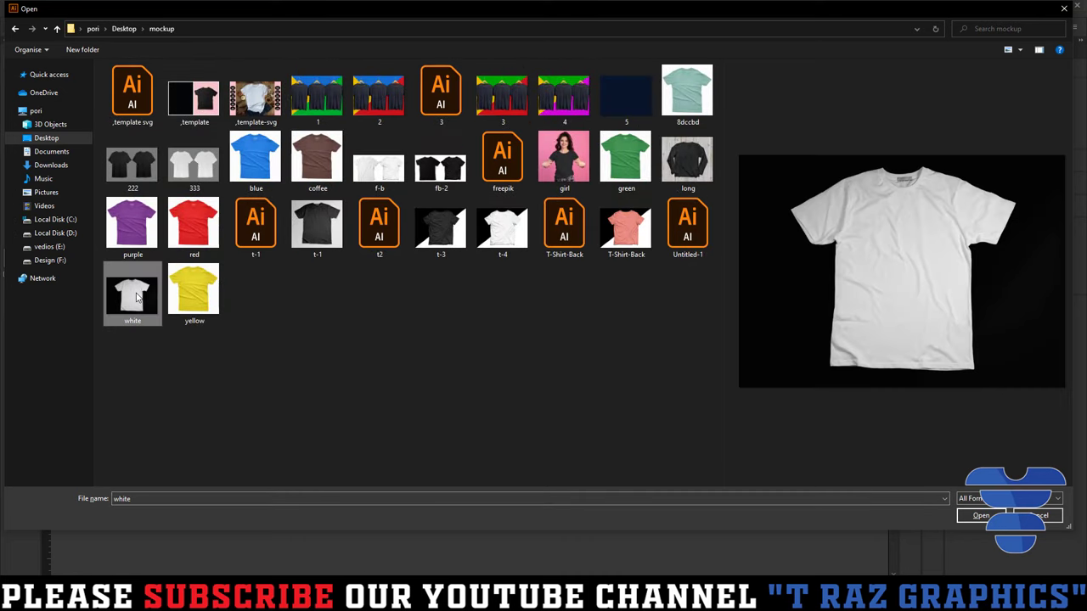
Stretch the artboard to the edges of the T-shirt photo and lock the image.
alt+scroll(524, 199, down, 4)
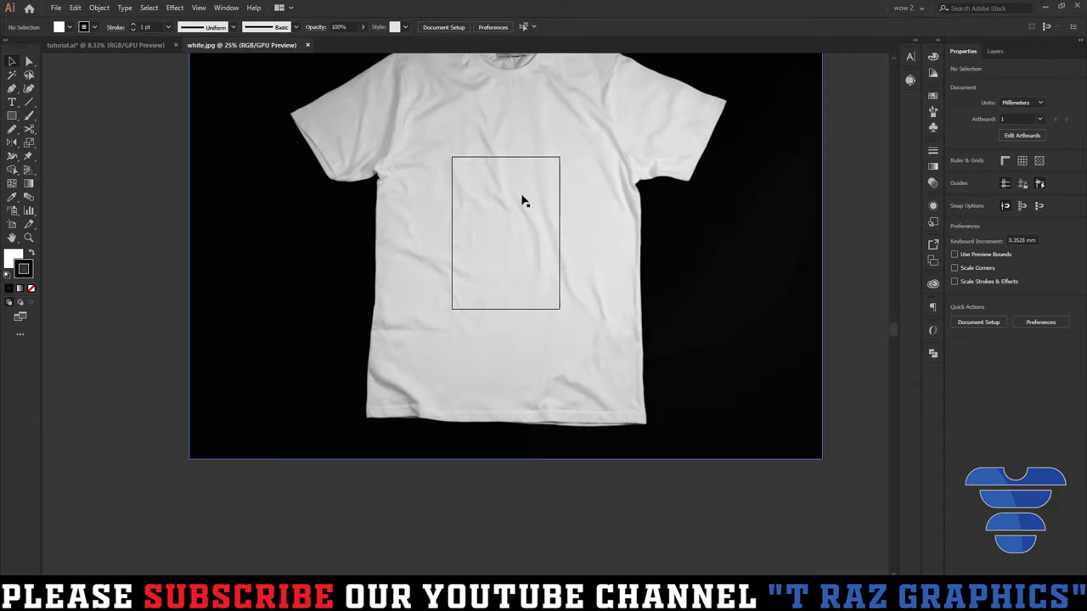
key(shift+o)
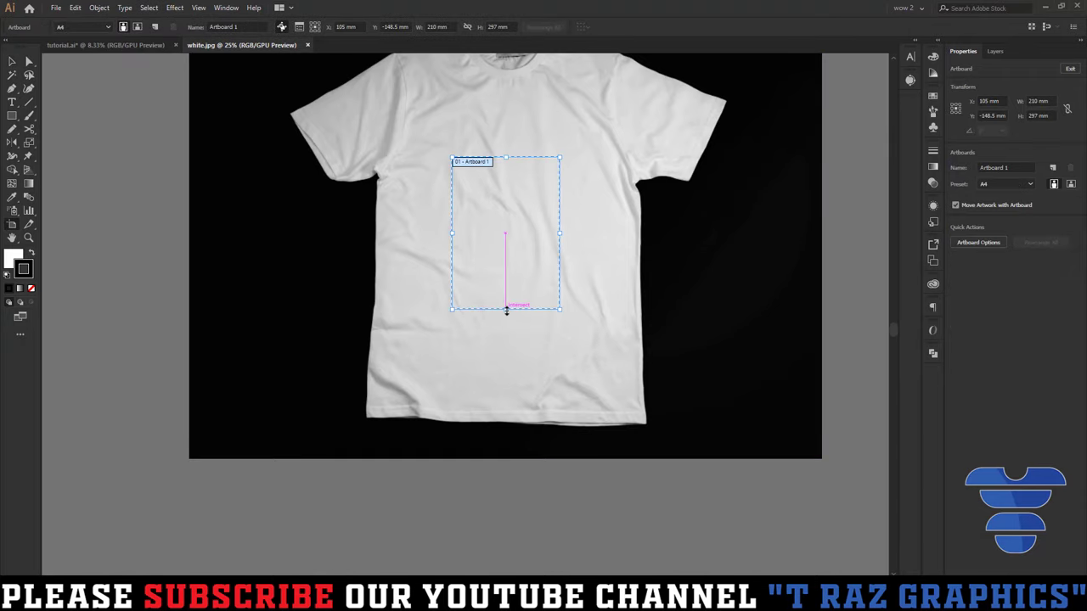
alt+drag(505, 310, 505, 458)
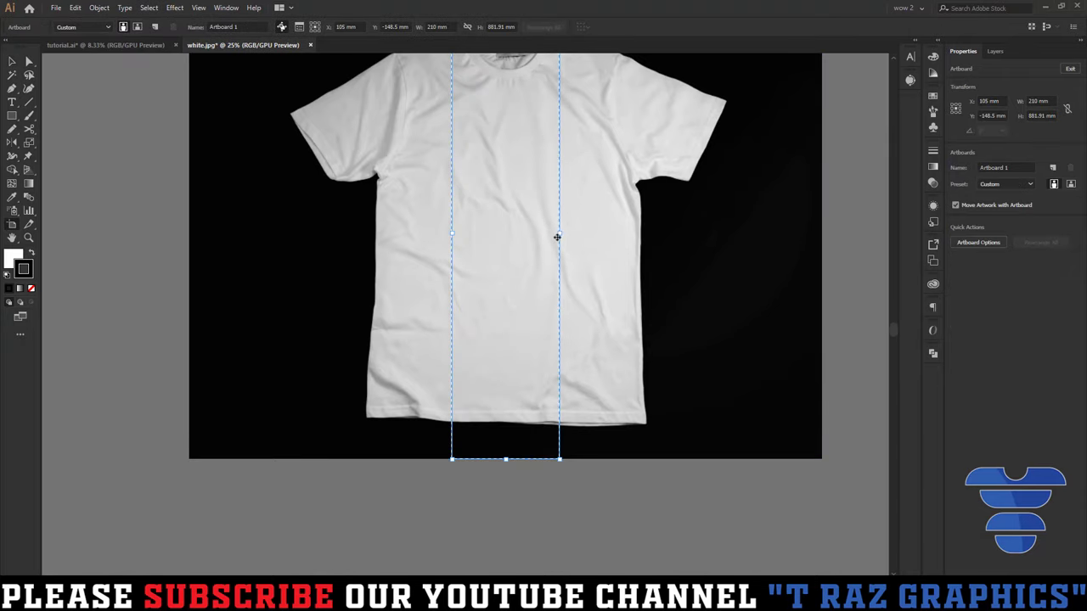
alt+drag(559, 232, 820, 243)
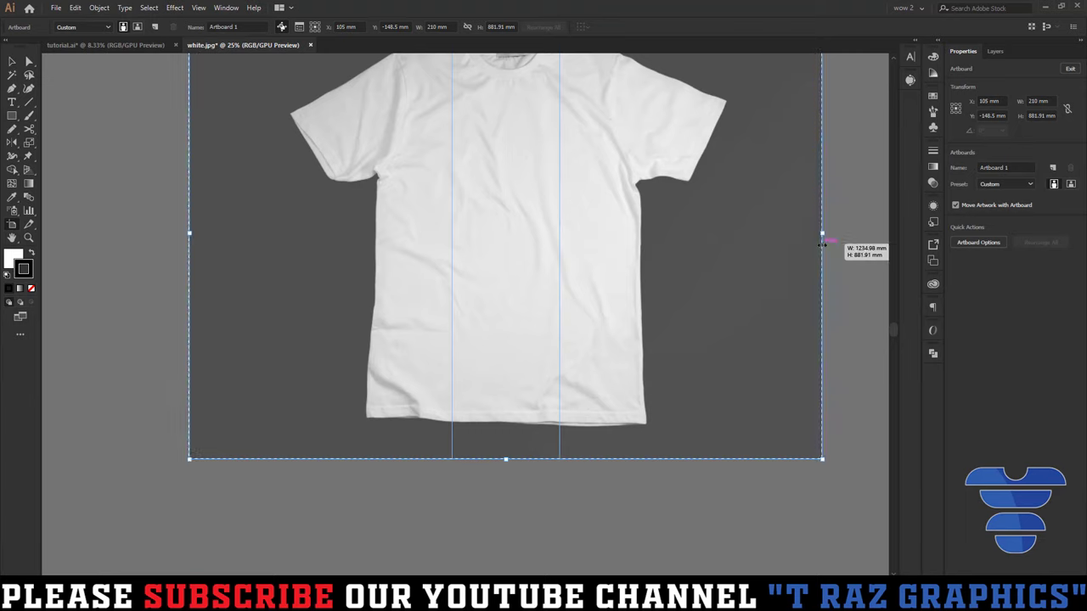
alt+scroll(492, 214, down, 1)
alt+scroll(502, 216, down, 1)
key(Escape)
click(473, 186)
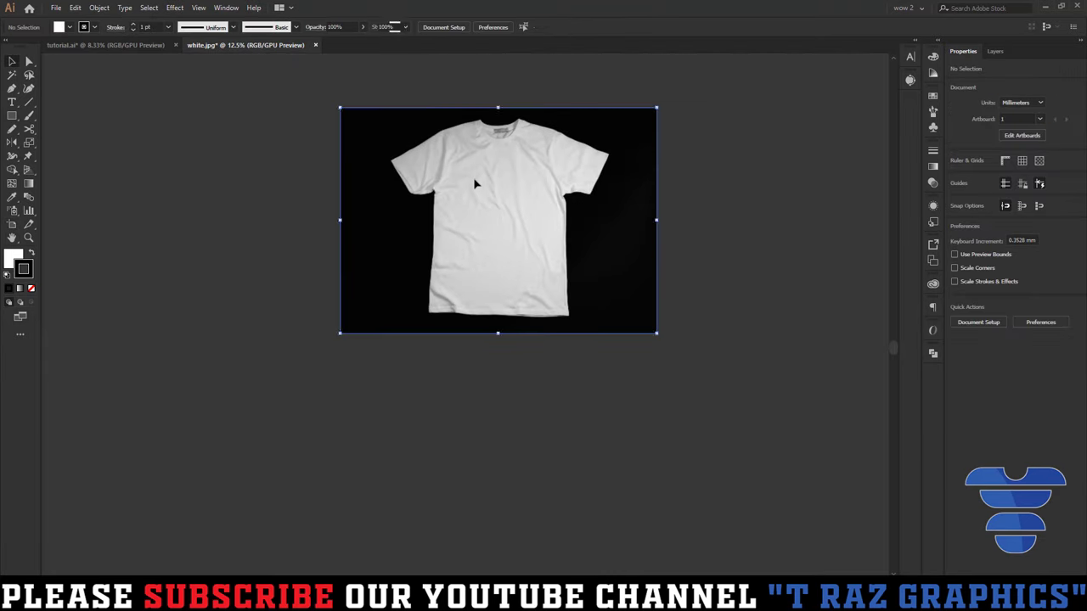
key(ctrl+2)
key(ctrl+0)
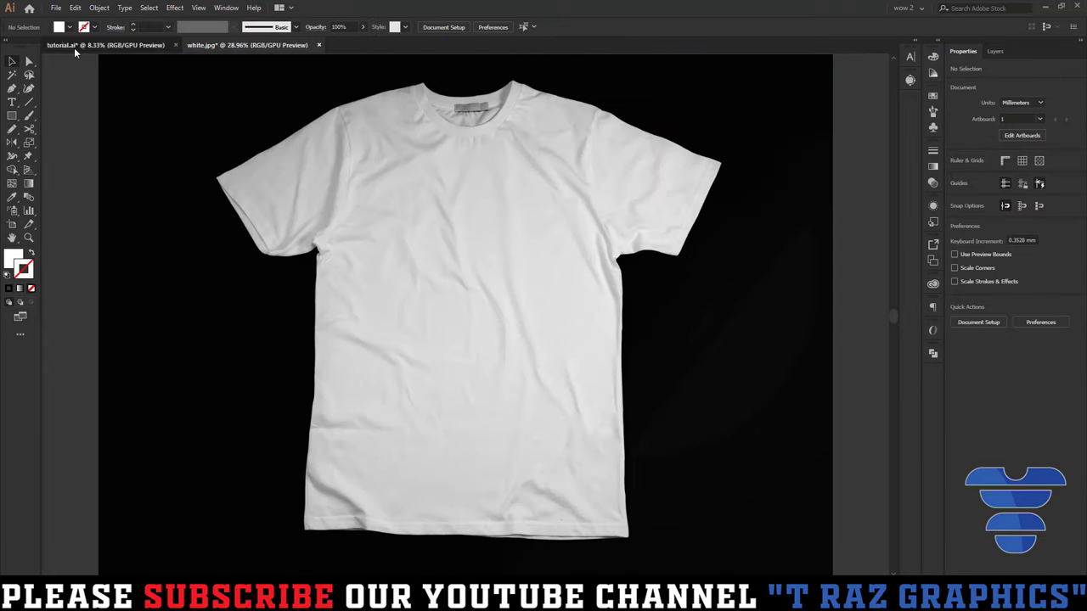
Copy the JUST LOVE ME lettering from tutorial.ai and paste it into white.jpg.
click(102, 45)
click(446, 297)
key(ctrl+c)
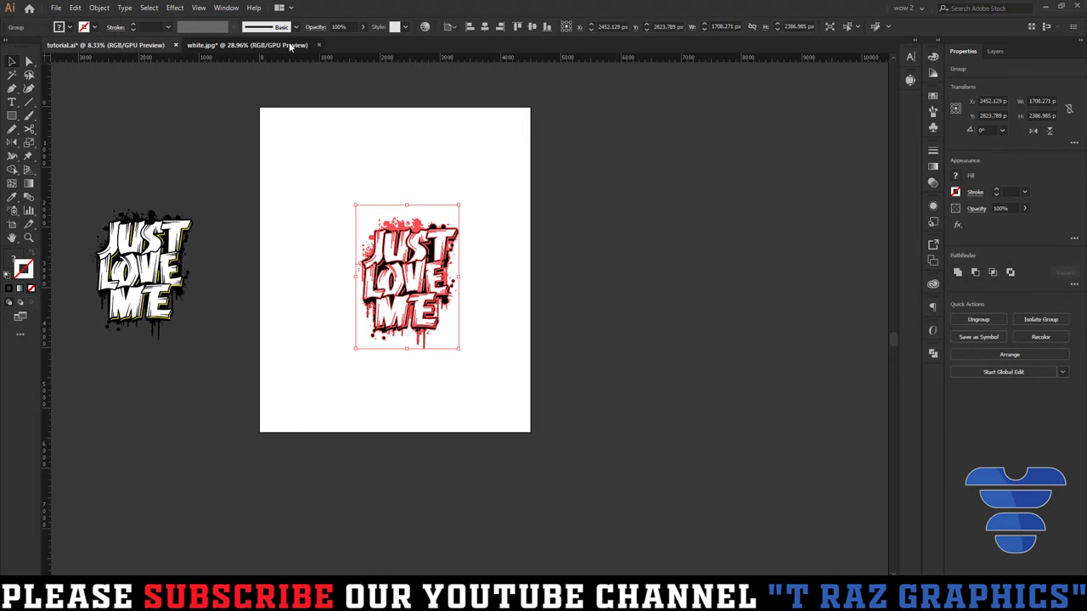
click(247, 45)
key(ctrl+v)
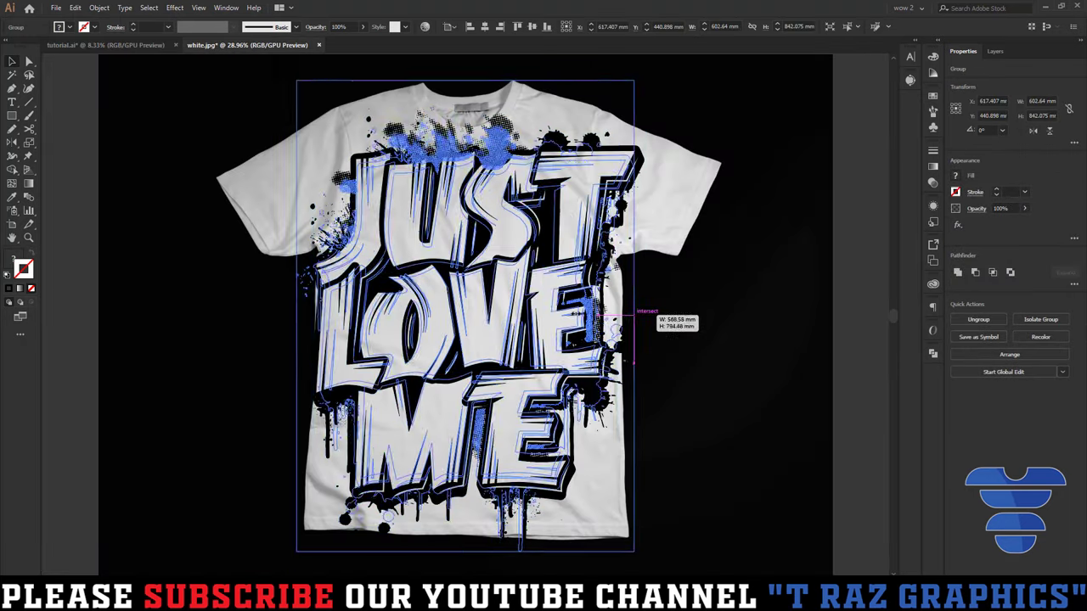
Scale and position the lettering on the shirt chest, then return to tutorial.ai.
mouse_move(643, 316)
mouse_down()
mouse_move(537, 309)
mouse_move(643, 304)
mouse_up()
click(553, 327)
click(595, 314)
scroll(597, 311, up, 1)
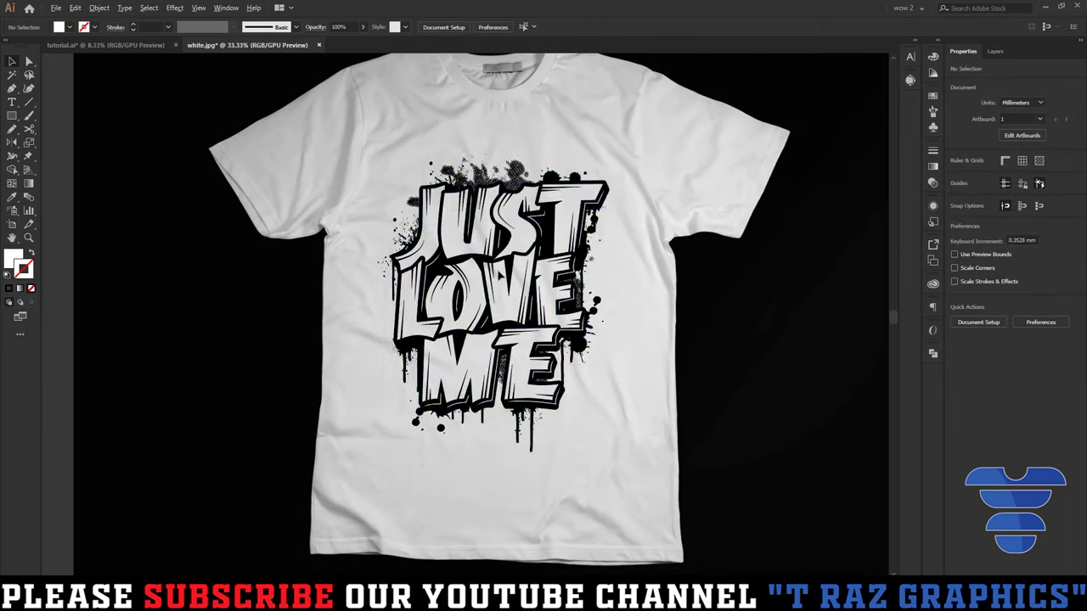
key(ctrl+plus)
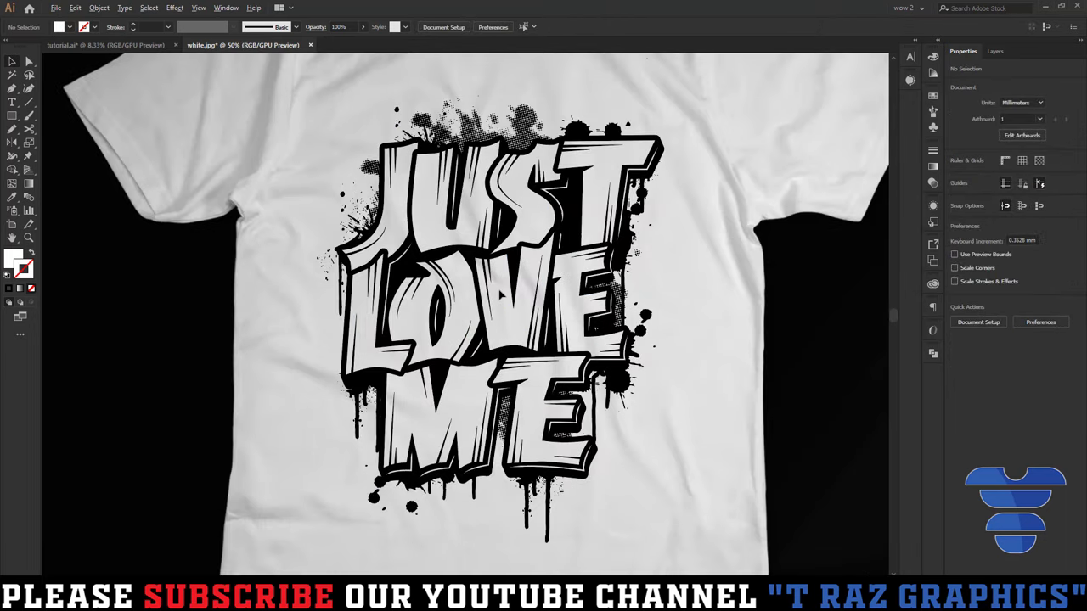
key(ctrl+minus)
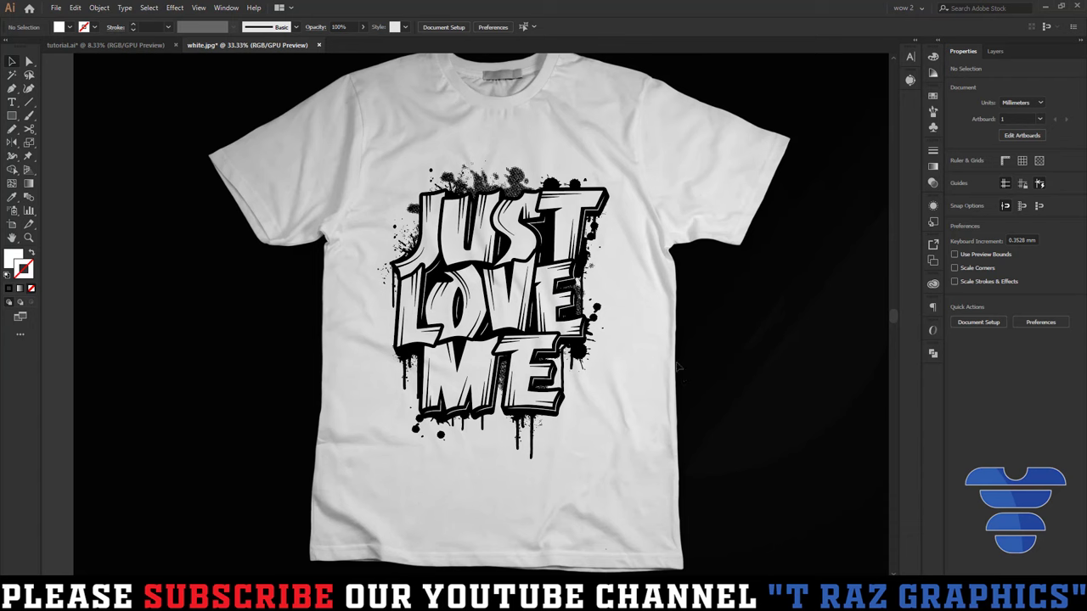
click(105, 44)
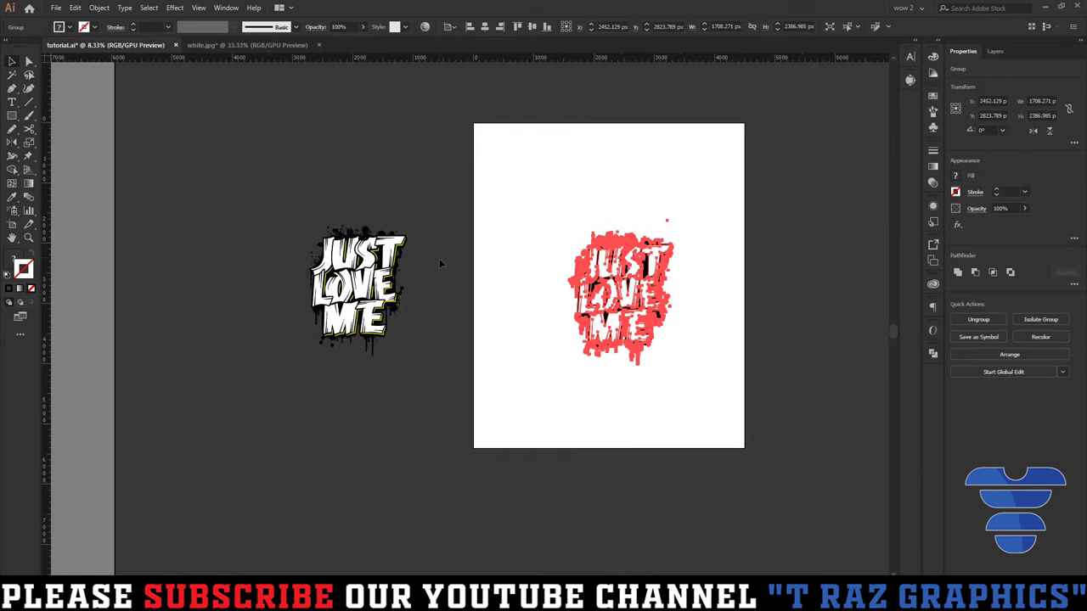
Isolate the left lettering group and fill all its letters with the orange-yellow gradient swatch.
scroll(269, 251, up, 2)
scroll(720, 311, right, 3)
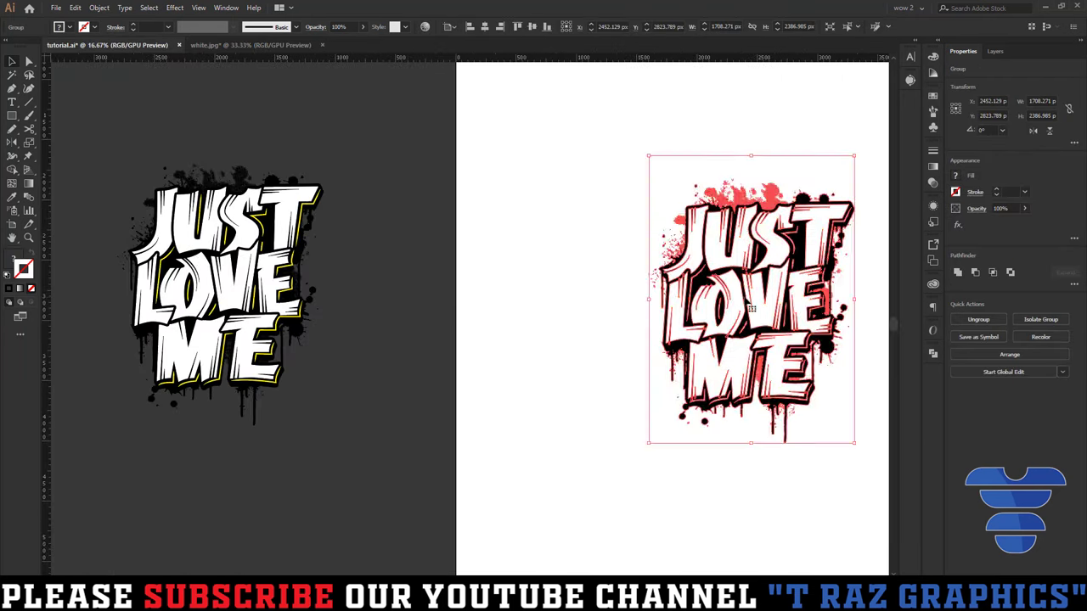
click(635, 213)
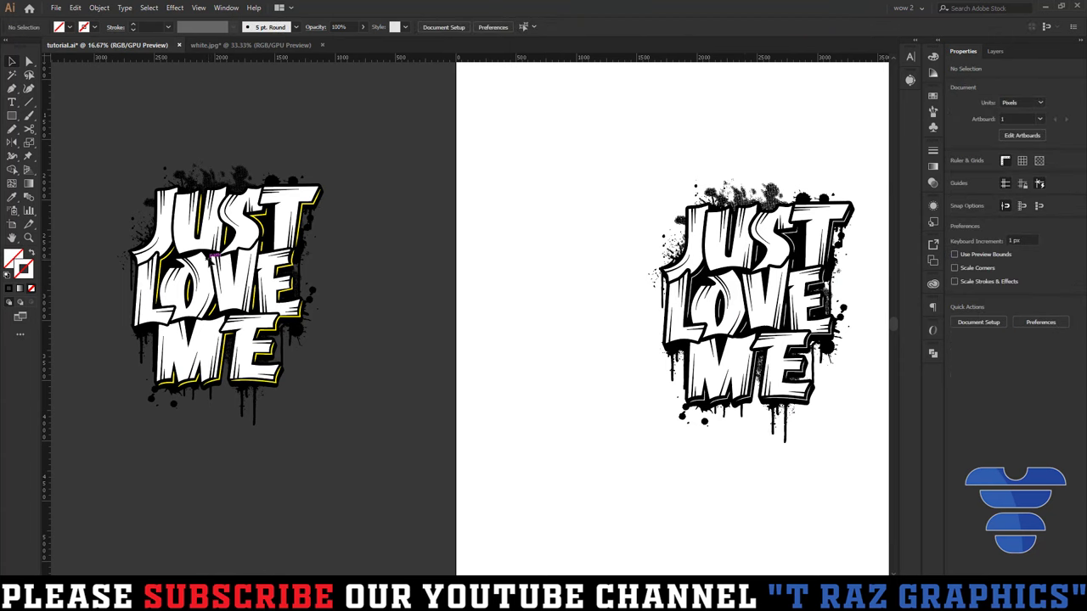
key(ctrl+a)
click(439, 327)
drag(539, 278, 667, 387)
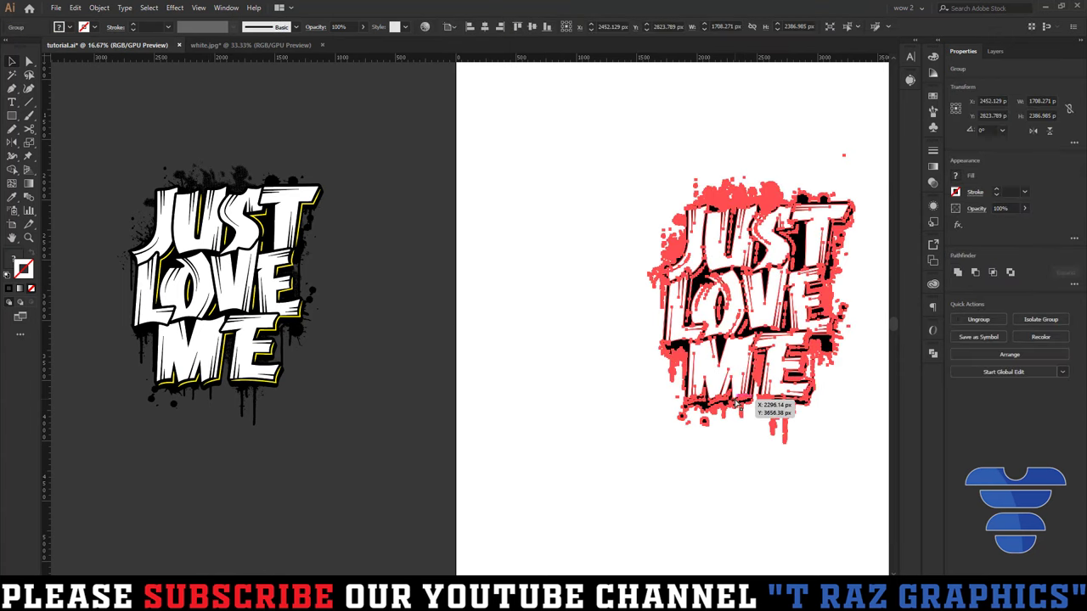
click(609, 402)
scroll(461, 359, left, 3)
scroll(371, 240, up, 2)
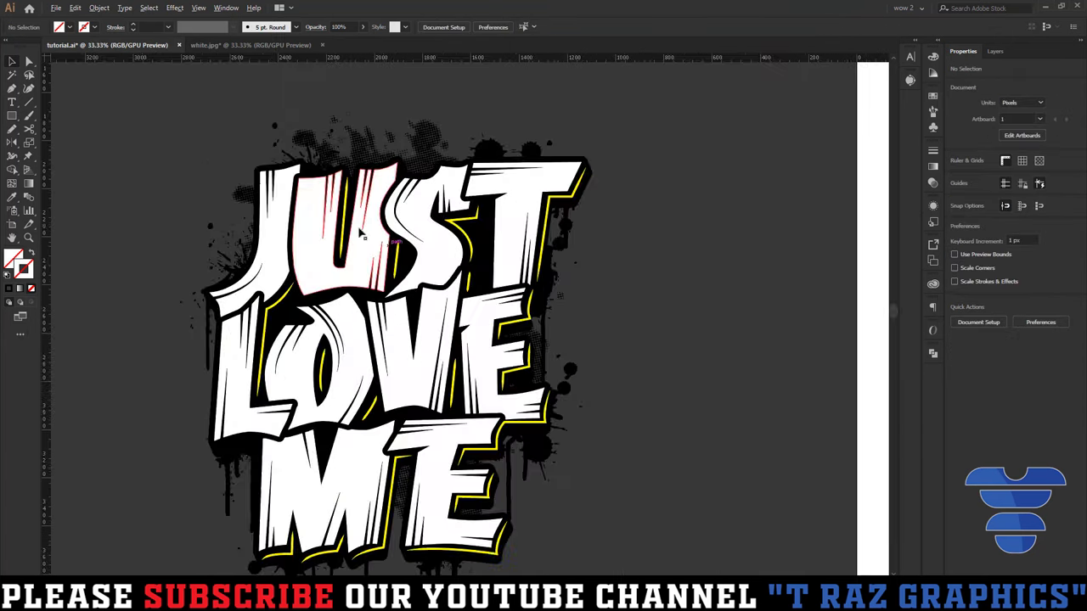
double_click(369, 242)
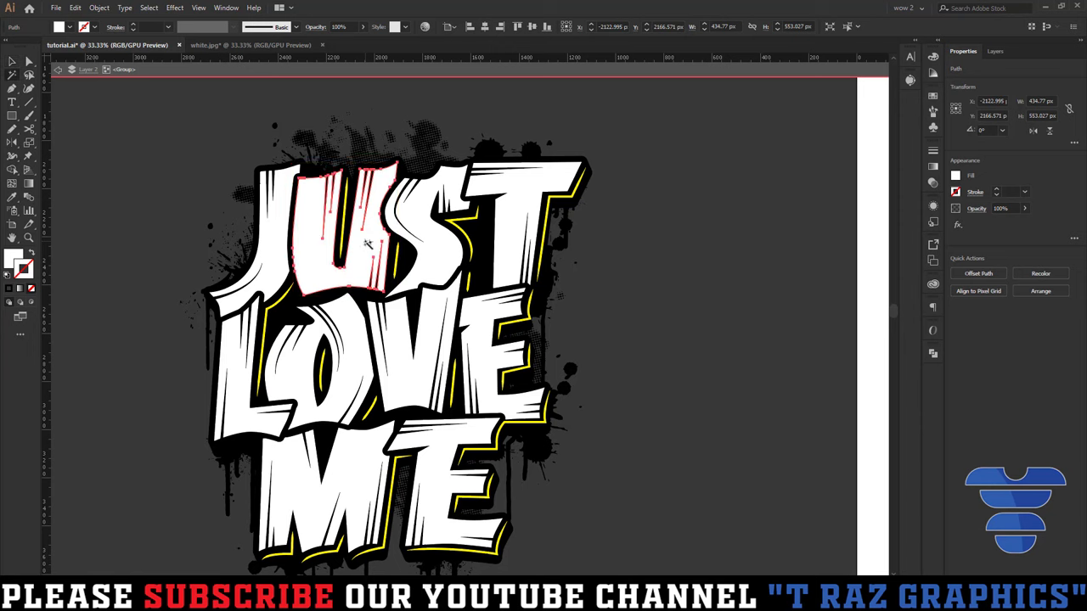
key(ctrl+a)
click(70, 27)
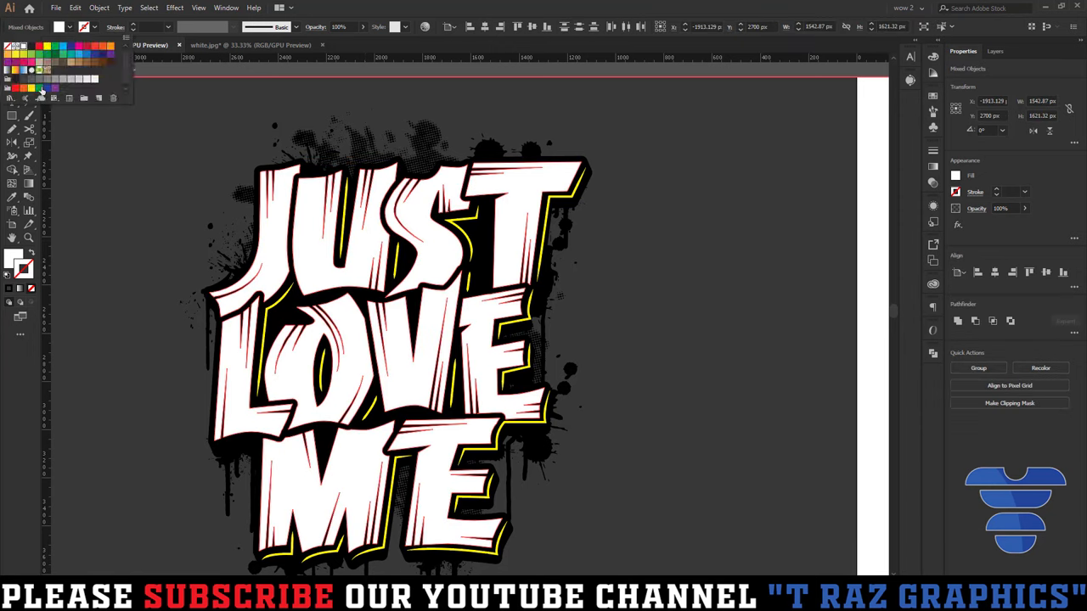
click(13, 73)
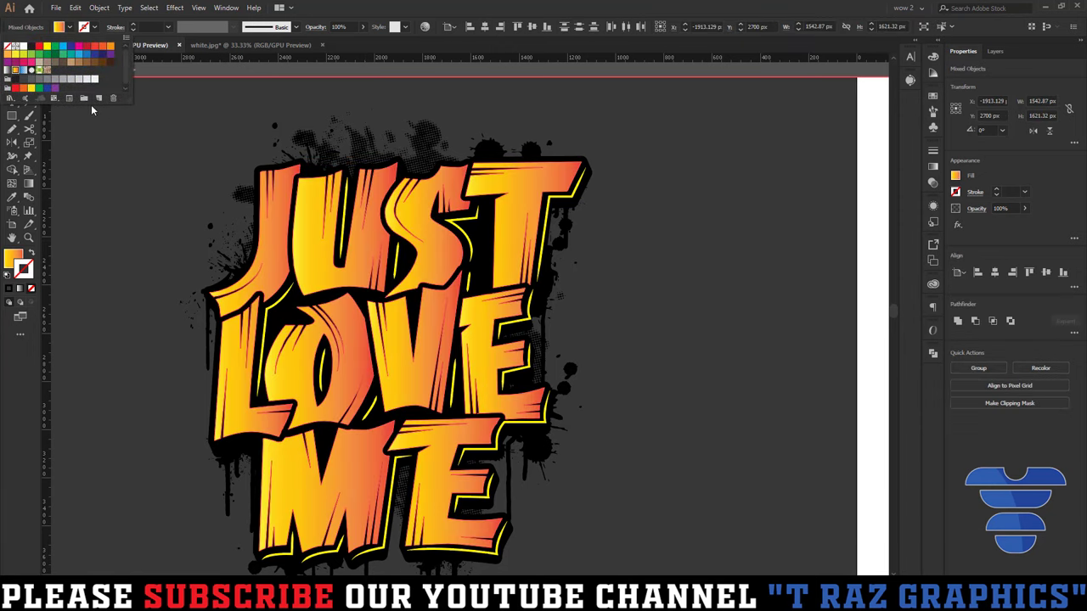
click(162, 161)
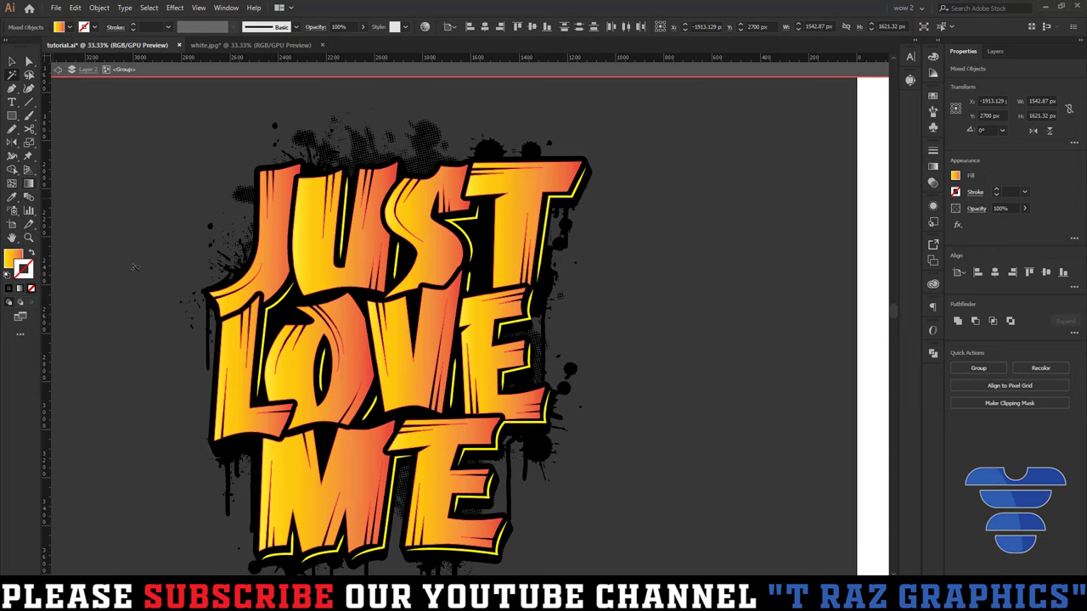
Make the gradient radial and drag it outward from LOVE so it glows from the centre.
key(ctrl+h)
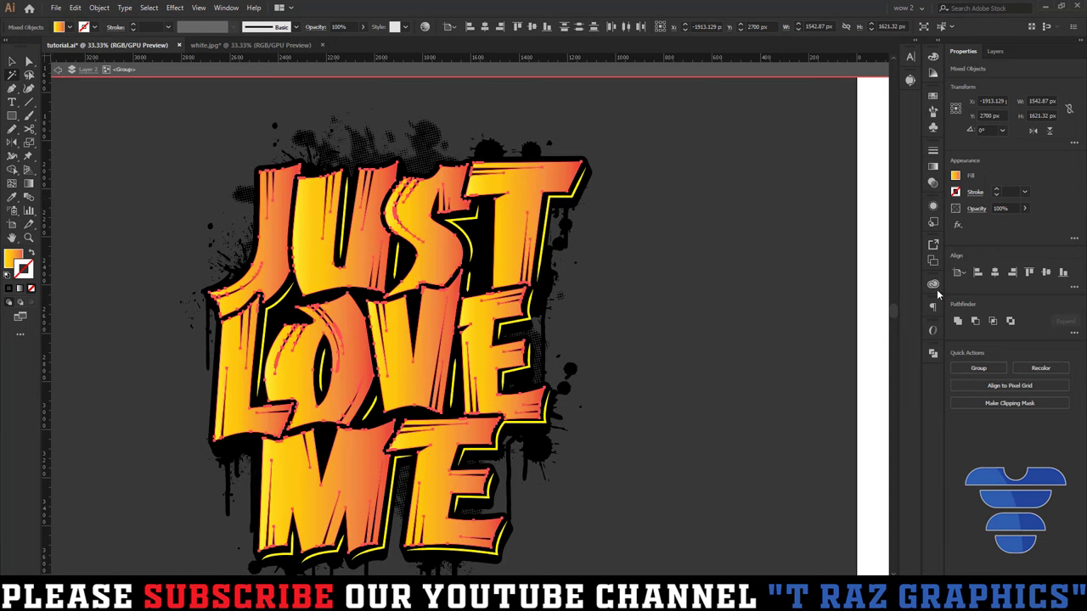
click(932, 169)
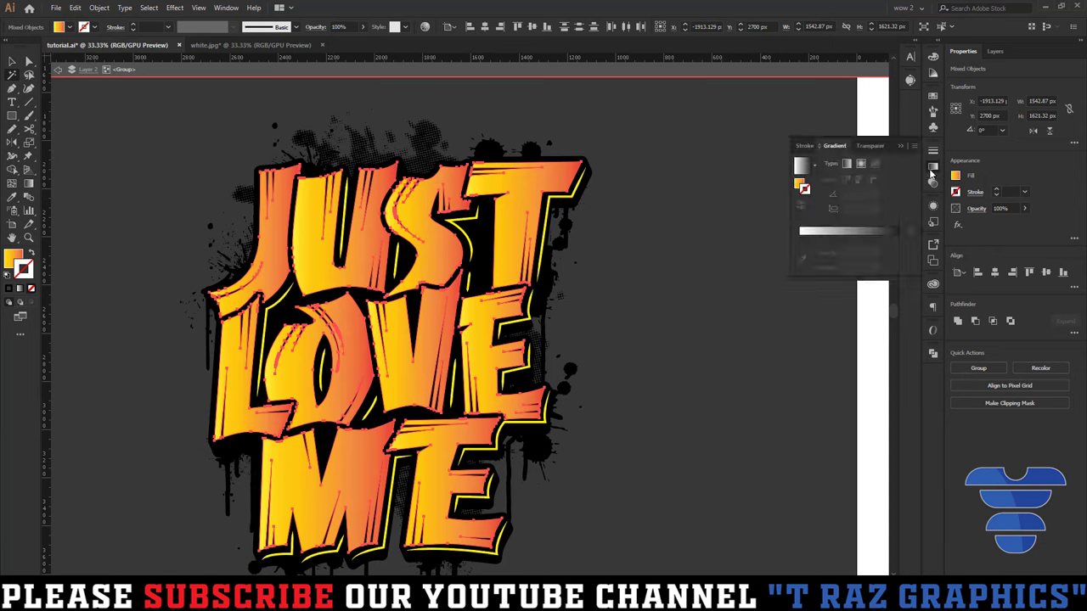
click(860, 165)
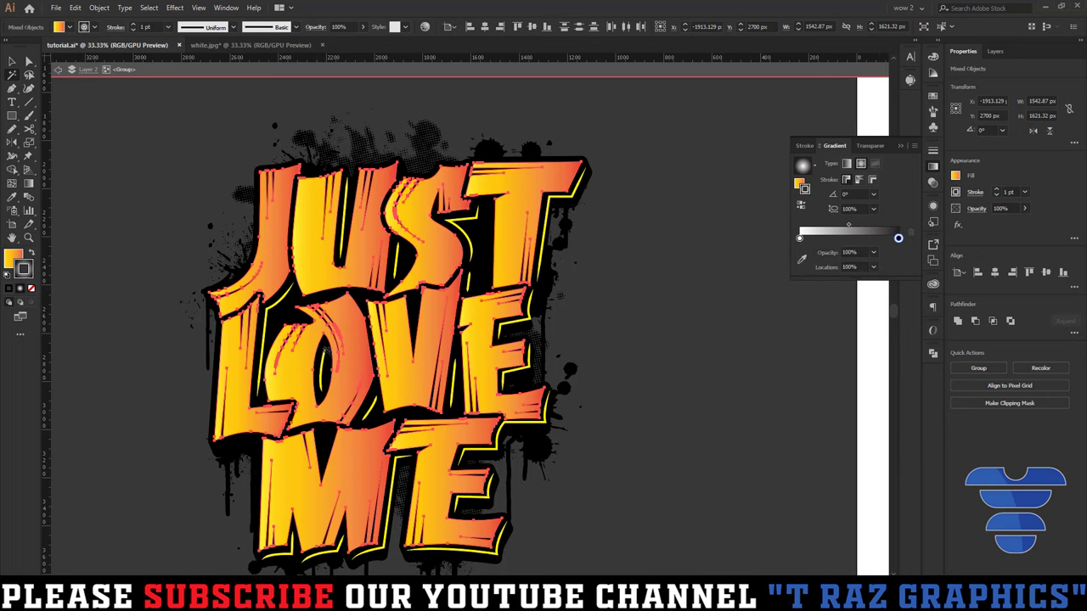
key(g)
drag(377, 345, 562, 348)
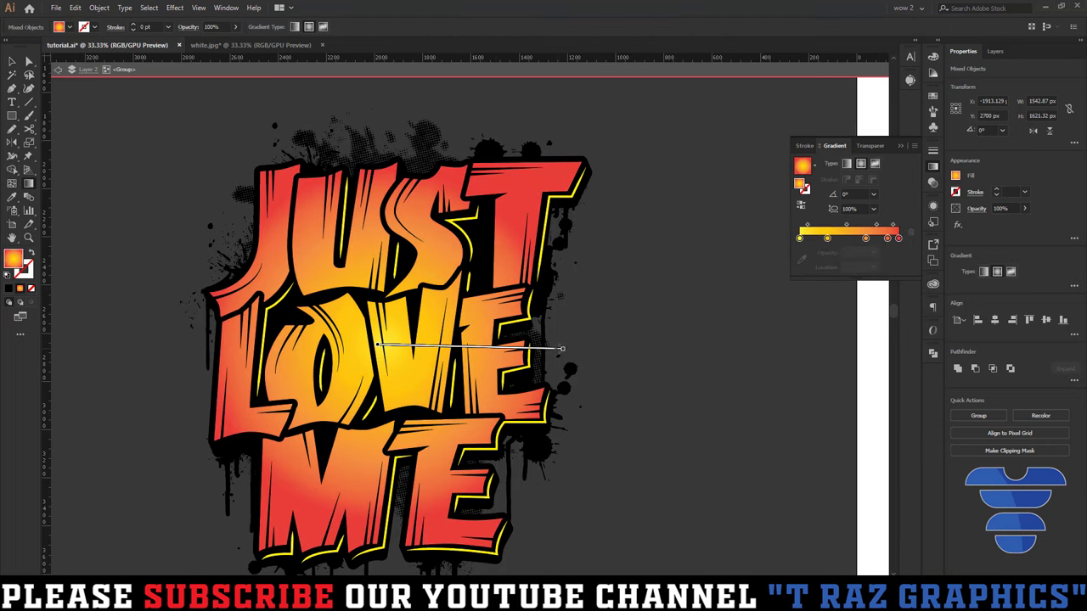
click(901, 148)
key(v)
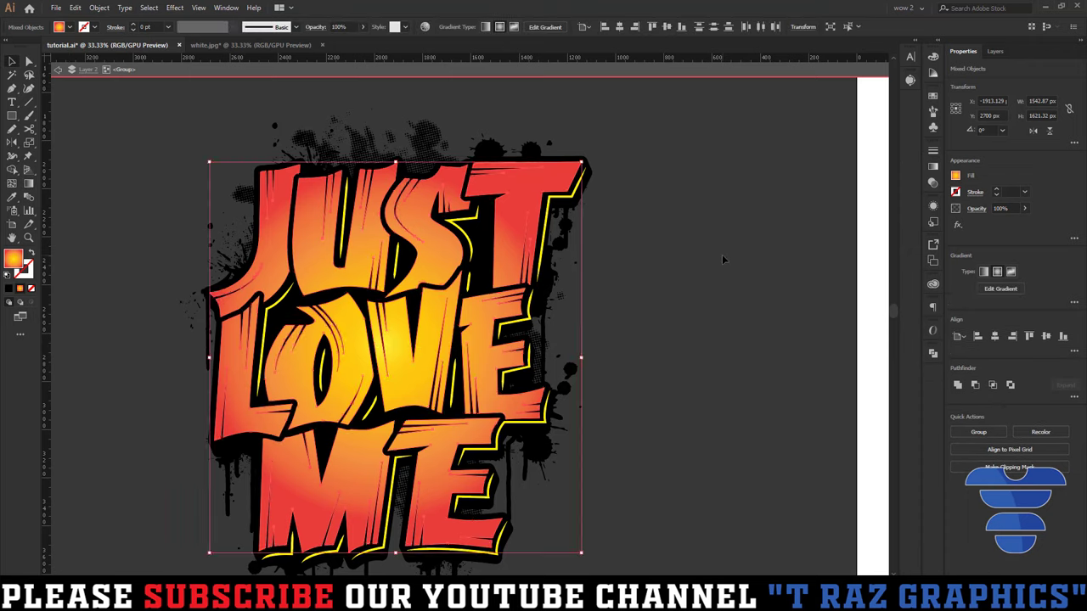
click(722, 260)
key(ctrl+minus)
key(ctrl+minus)
key(ctrl+minus)
click(442, 277)
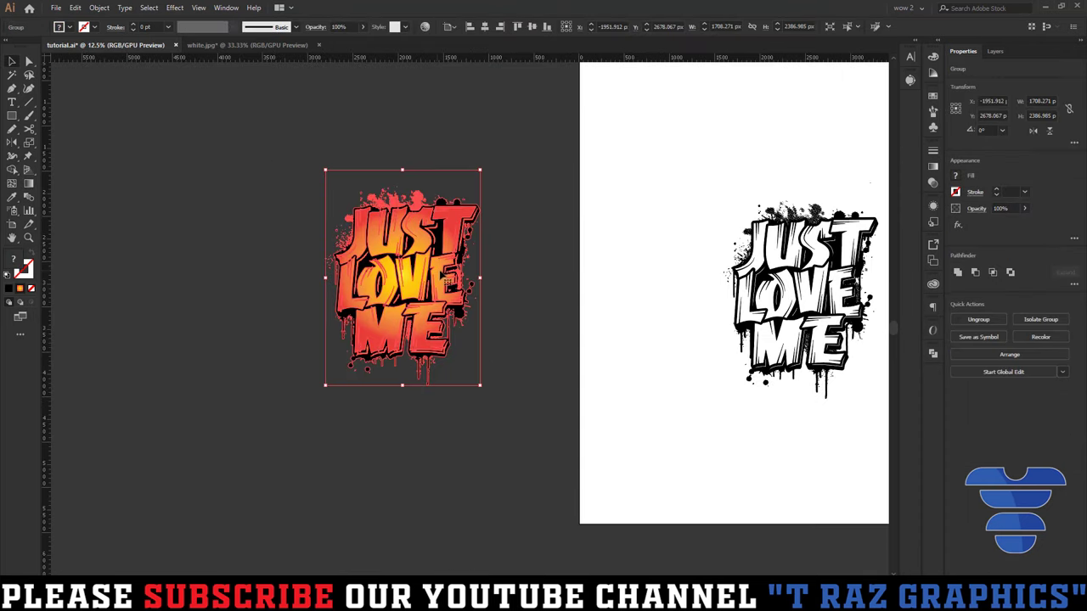
Bring the gradient lettering into white.jpg, move the black version aside, and scale it onto the chest.
drag(449, 281, 492, 268)
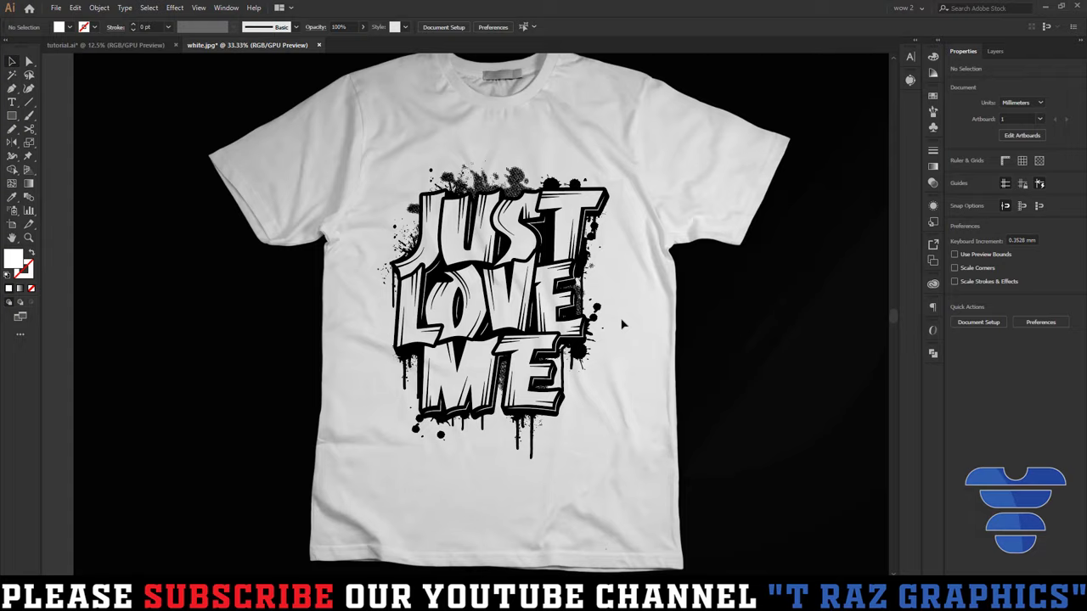
mouse_move(498, 266)
mouse_down()
mouse_move(608, 313)
mouse_move(303, 347)
mouse_up()
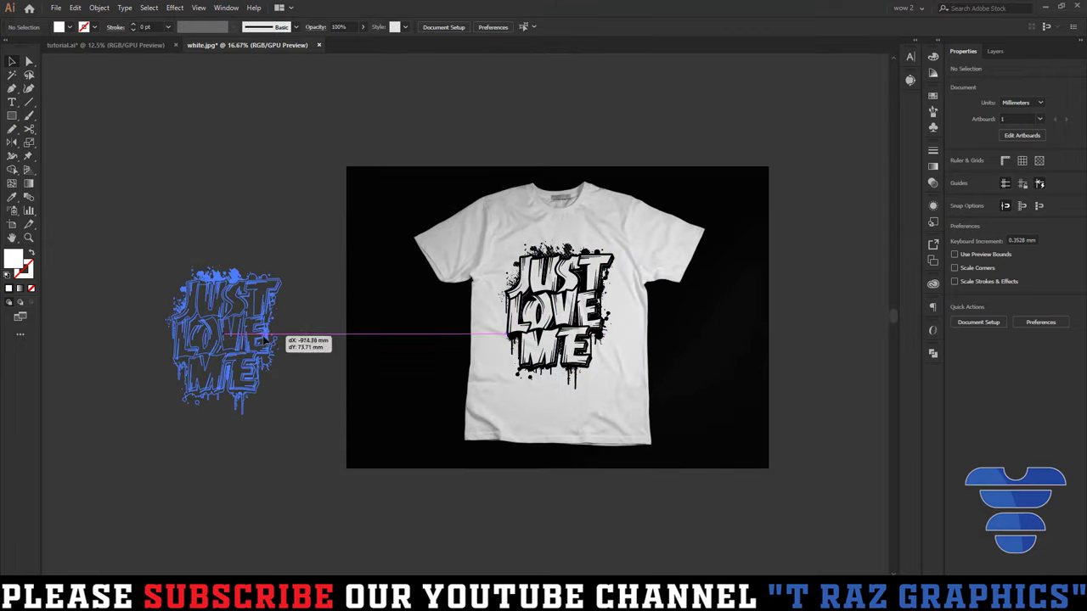
key(ctrl+v)
drag(484, 332, 603, 333)
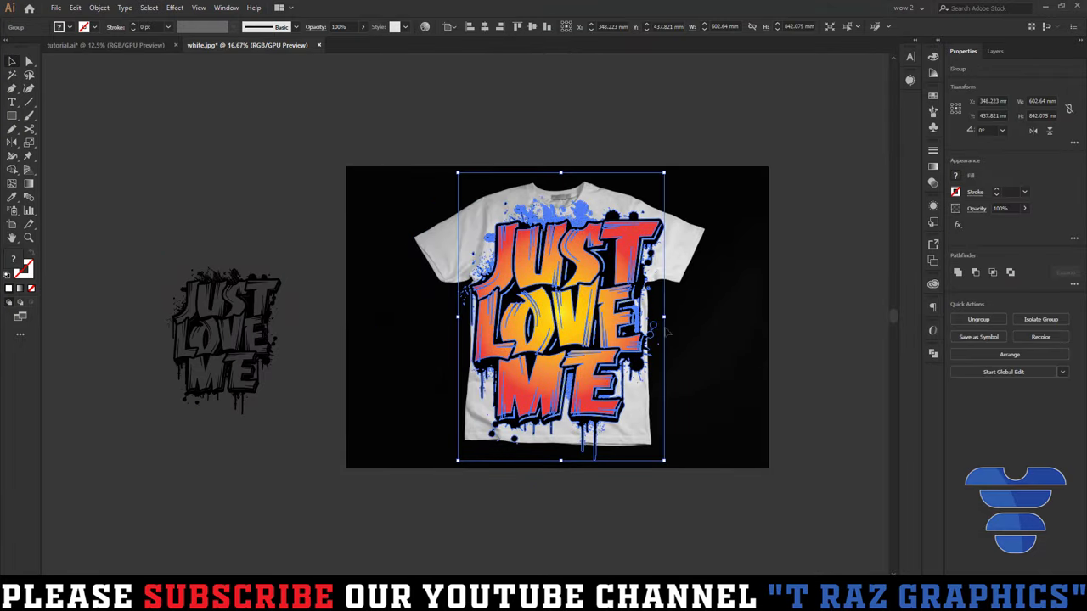
mouse_move(664, 319)
mouse_down()
mouse_move(626, 317)
mouse_move(585, 293)
mouse_up()
scroll(614, 323, up, 1)
click(667, 315)
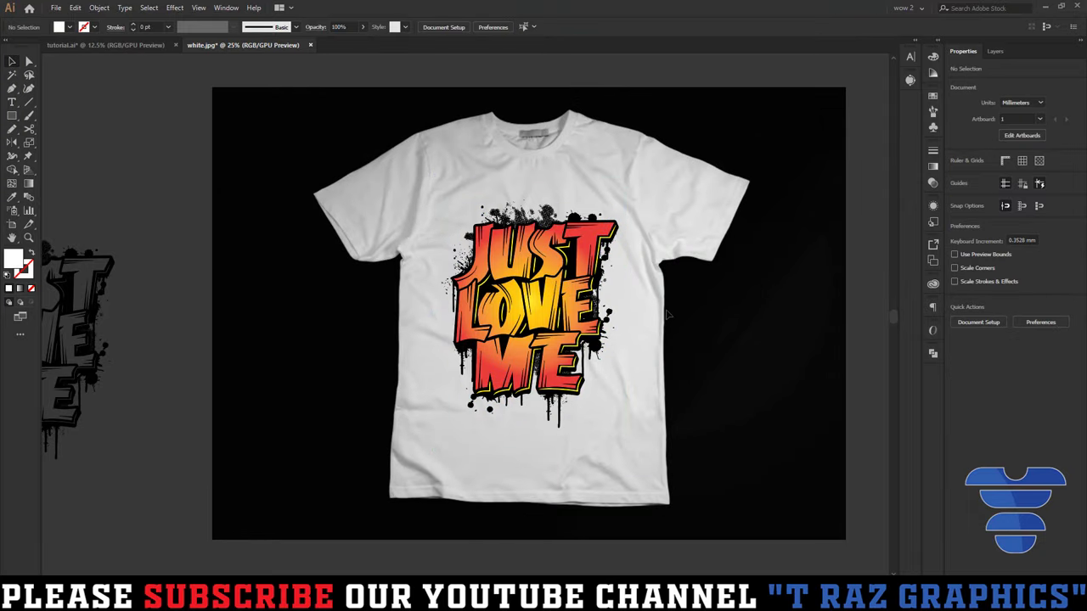
key(ctrl+0)
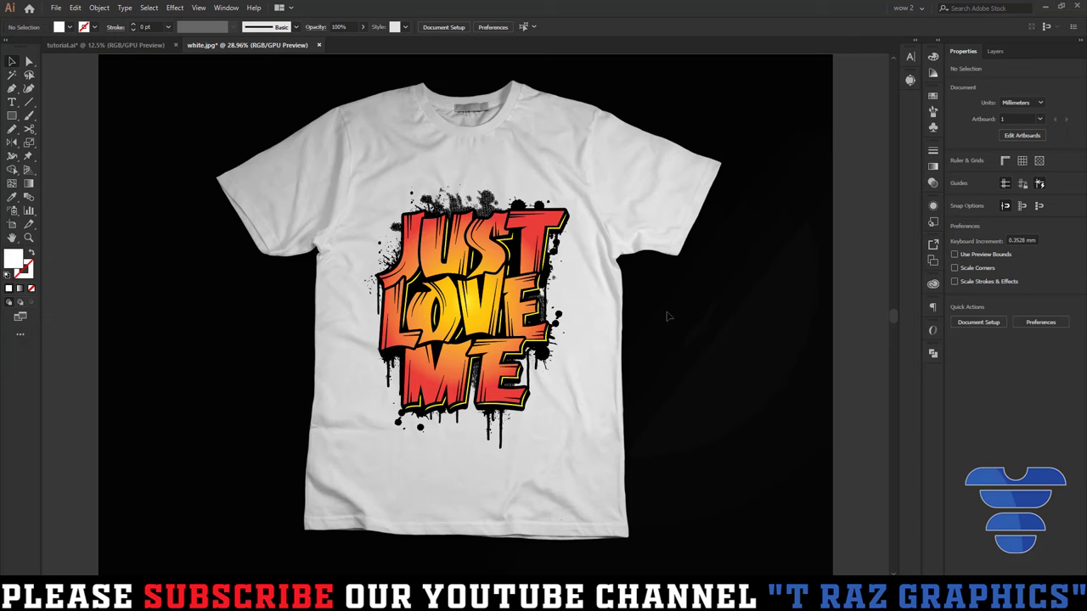